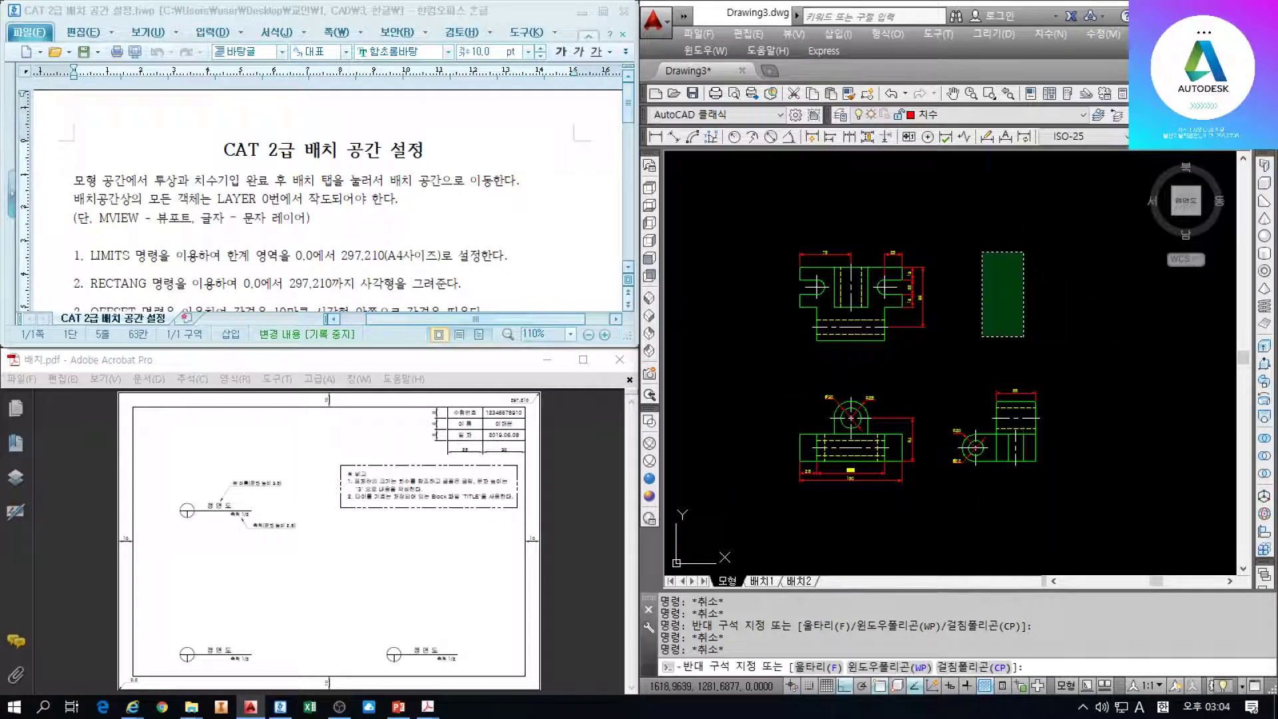
# Leave model space for the empty 배치1 layout tab
pyautogui.click(982, 262)
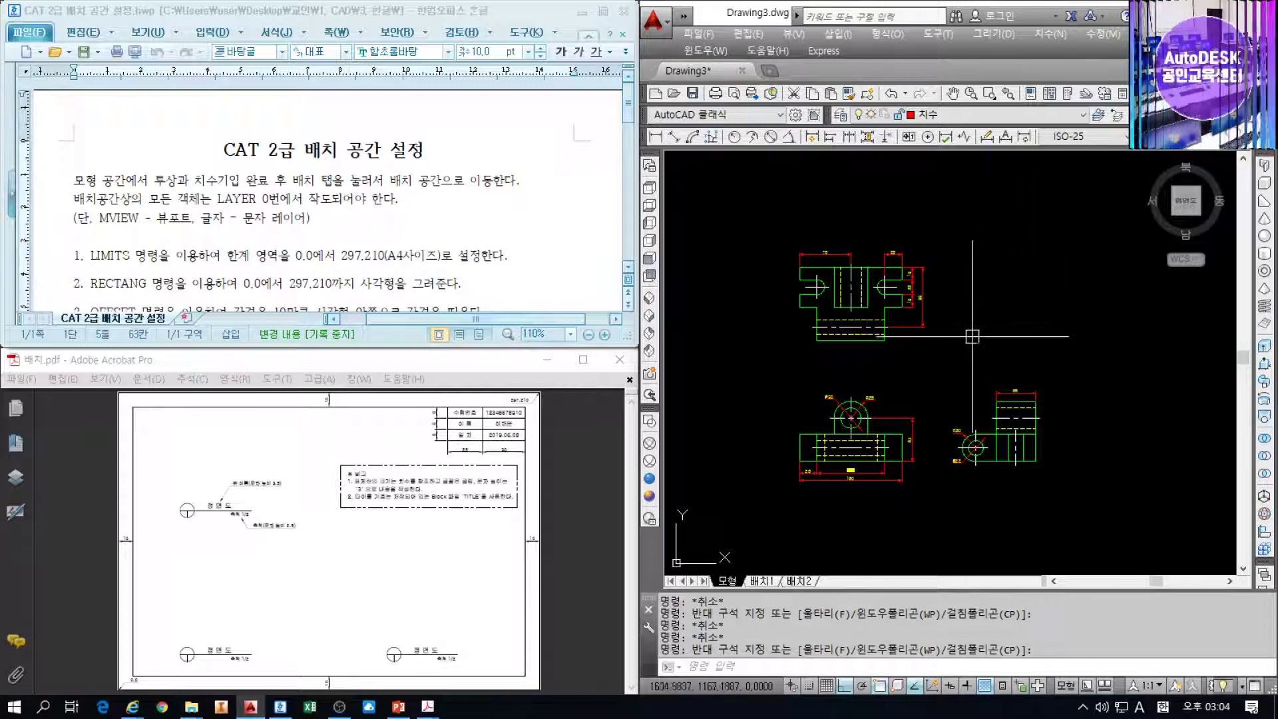
pyautogui.click(760, 582)
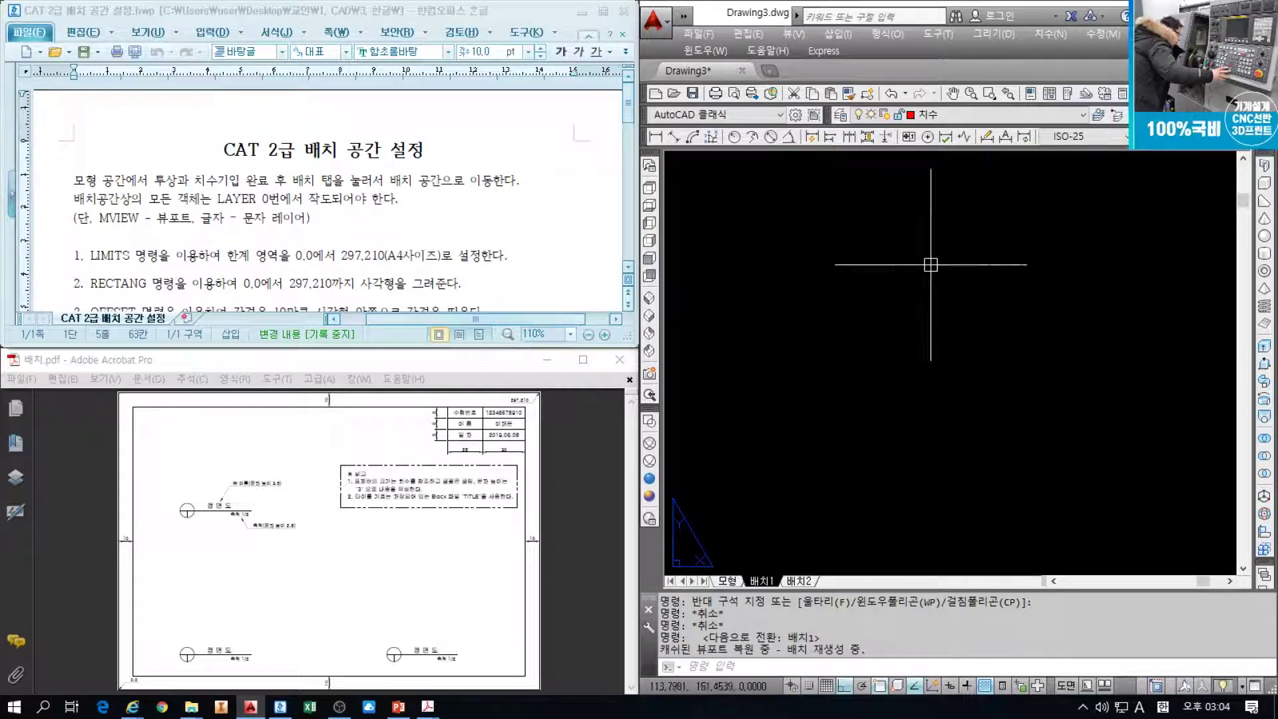
pyautogui.write('OP')
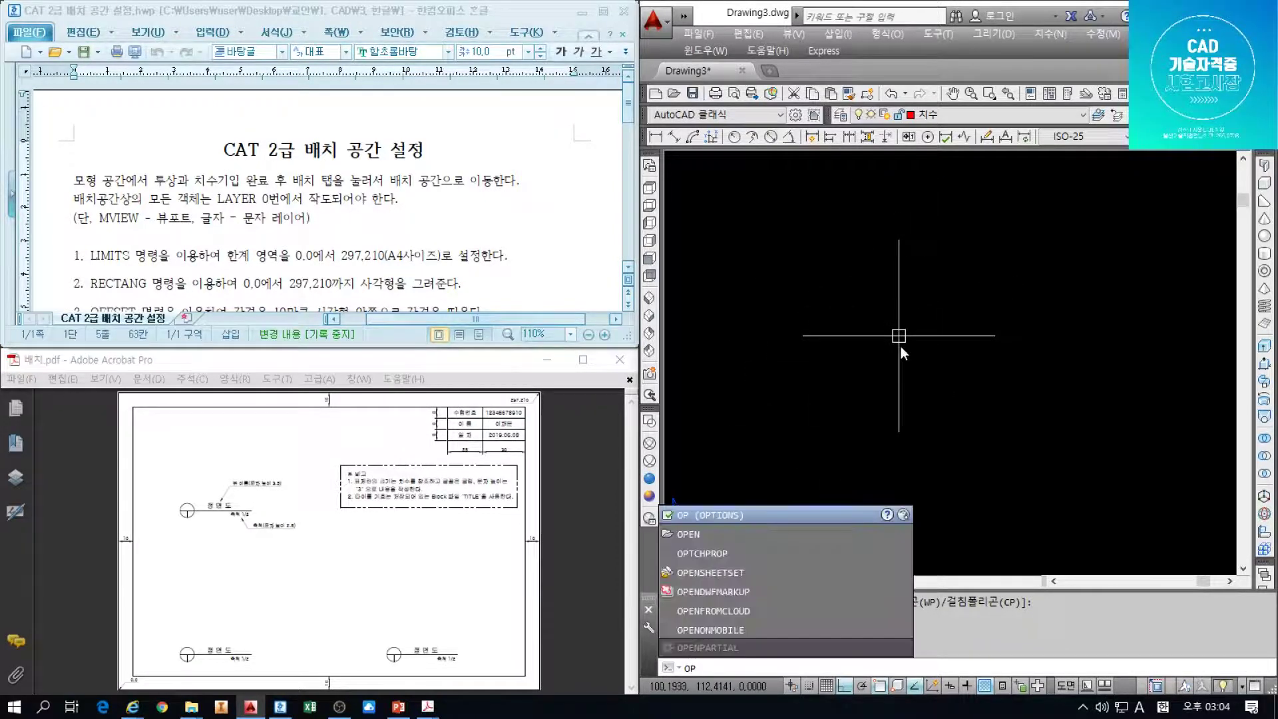
pyautogui.press('Return')
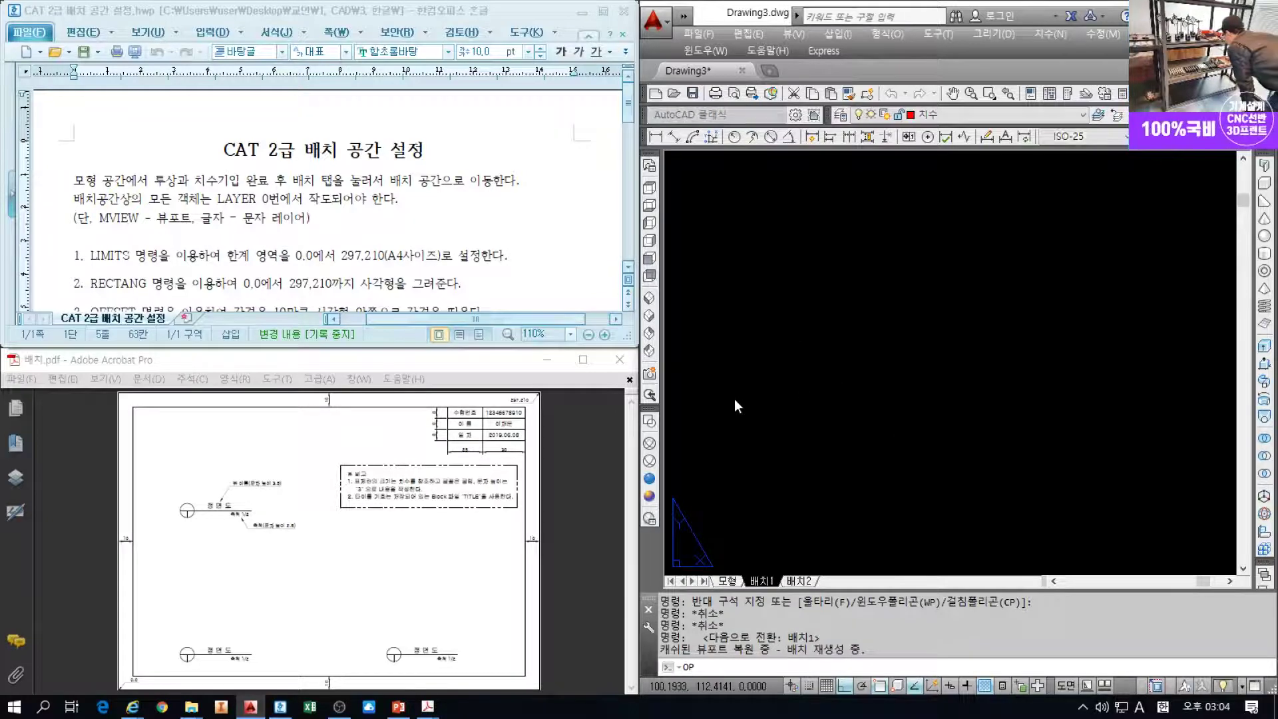
pyautogui.click(624, 386)
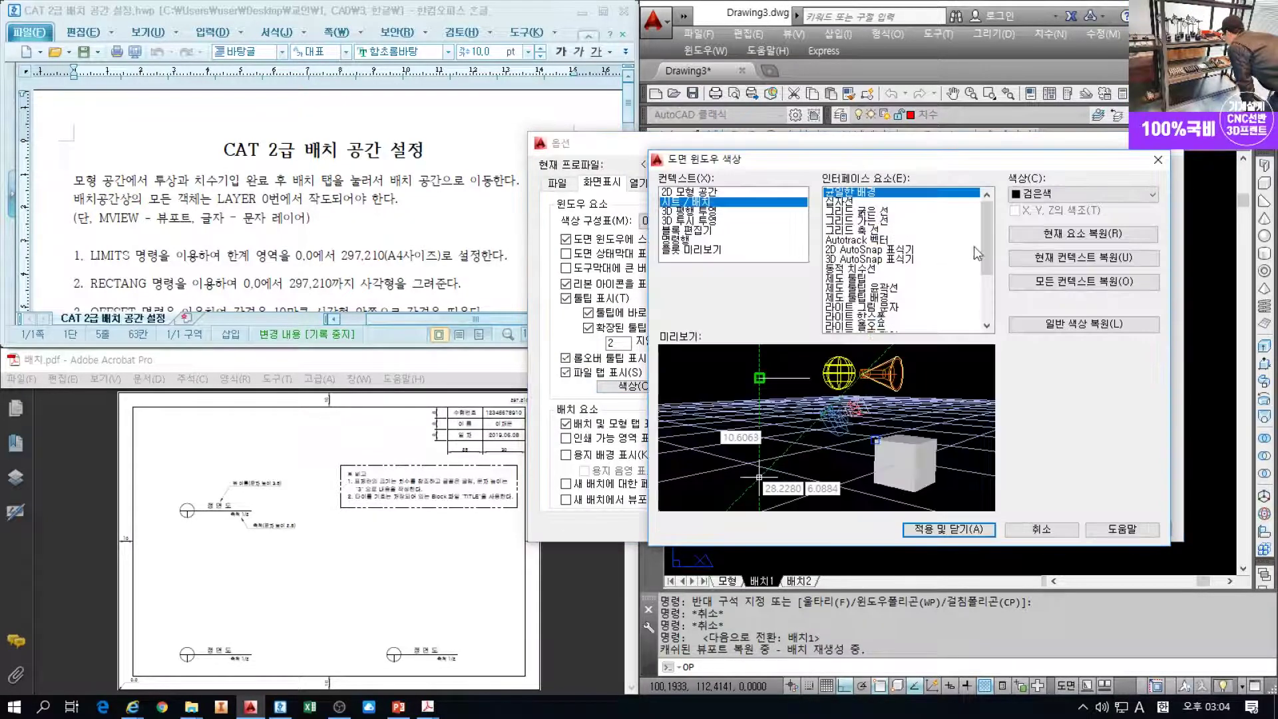
pyautogui.click(1022, 532)
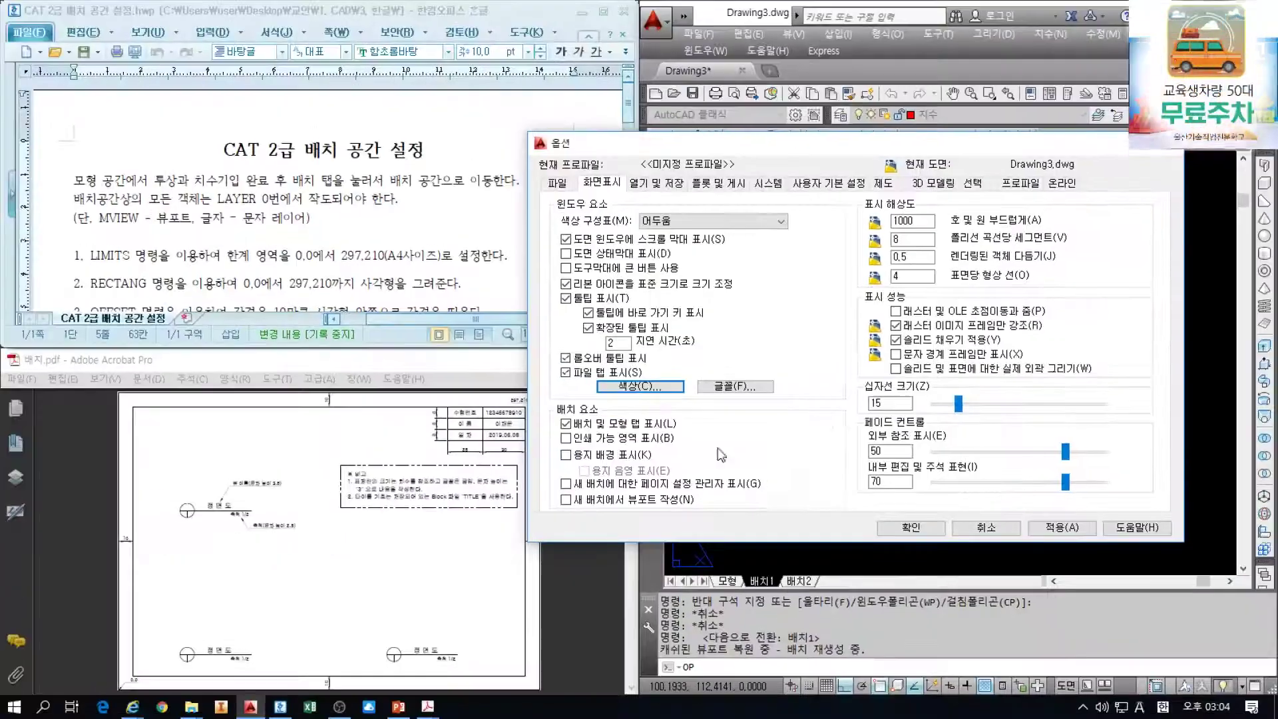
pyautogui.click(911, 528)
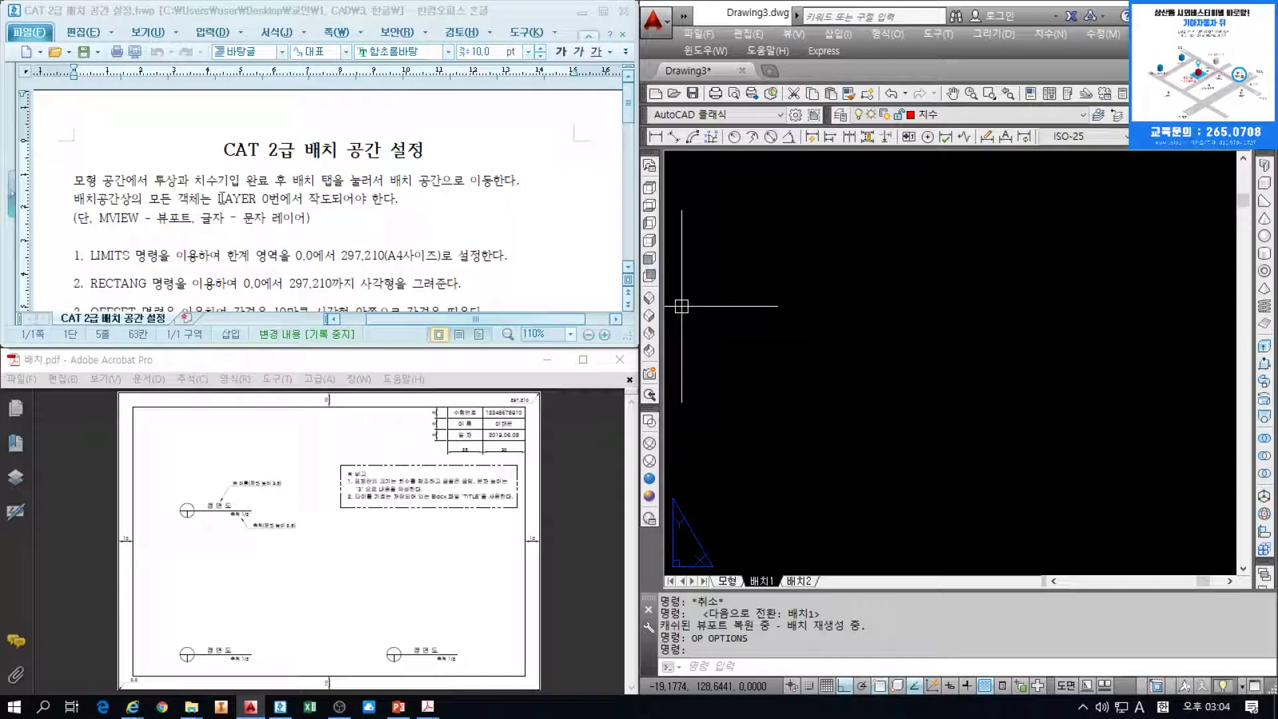
# Make layer 0 the current layer, as the highlighted instruction requires
pyautogui.moveTo(218, 198); pyautogui.dragTo(267, 198)
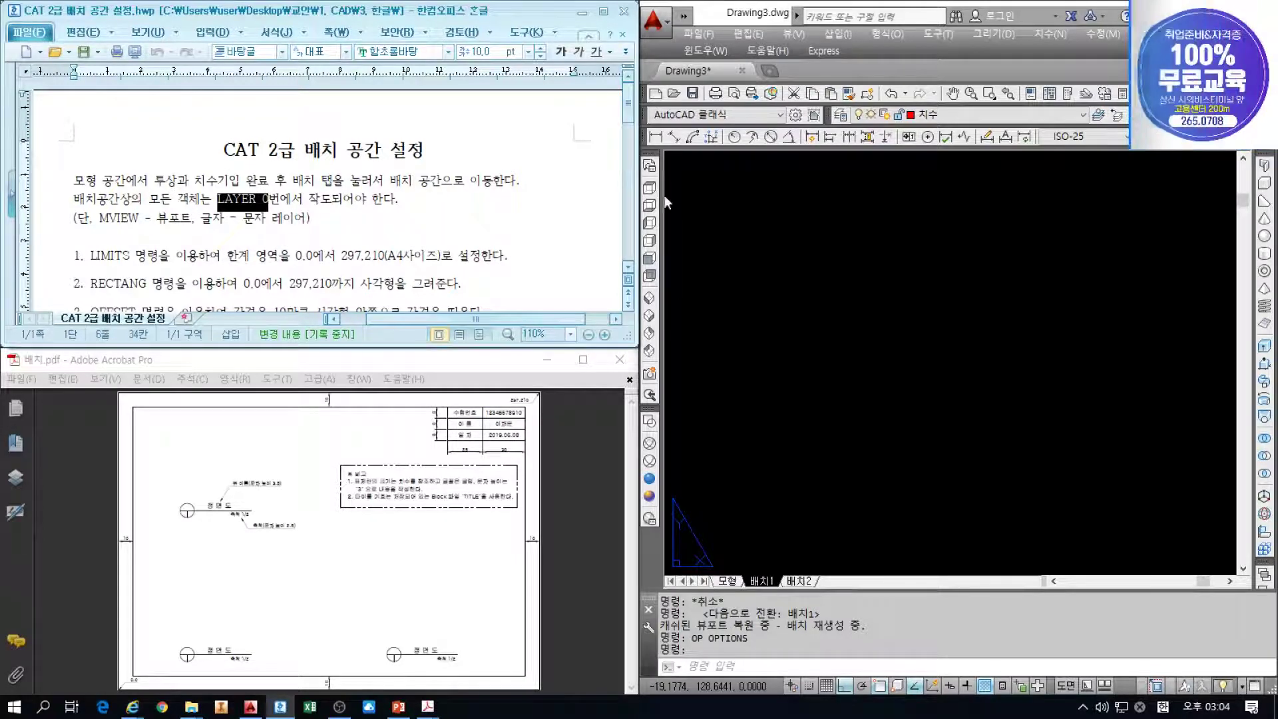
pyautogui.click(956, 117)
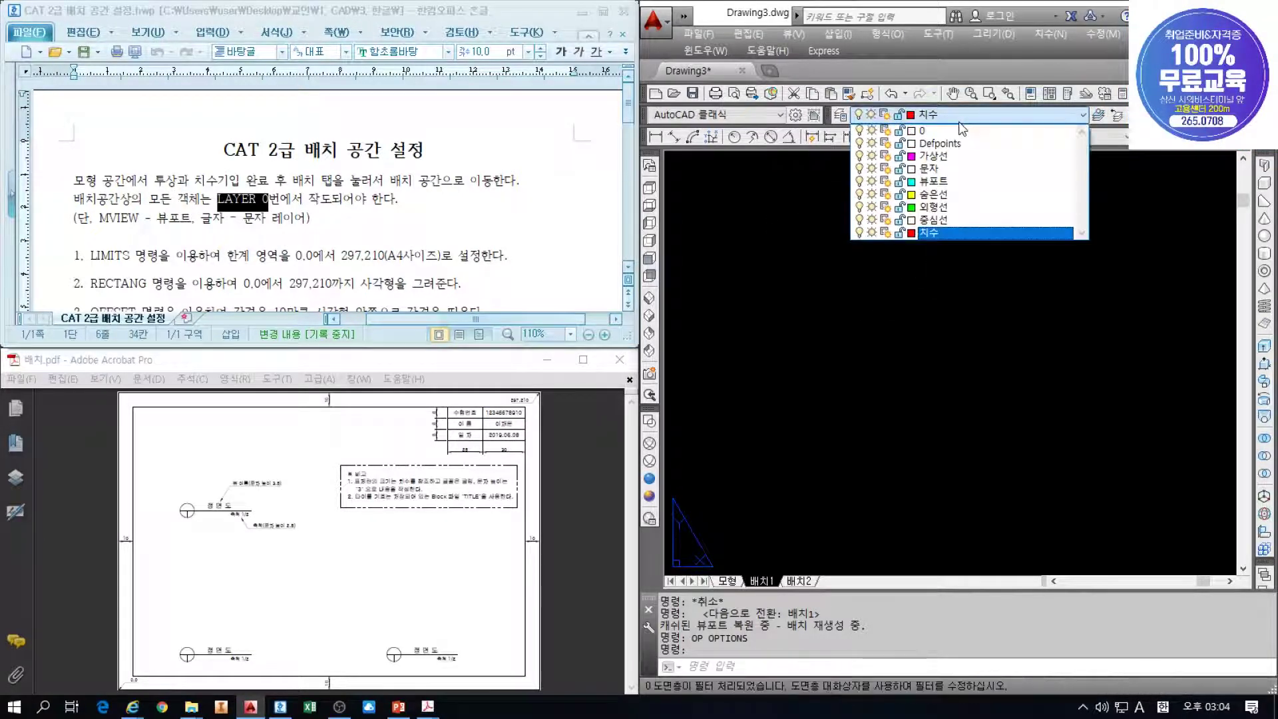
pyautogui.click(951, 131)
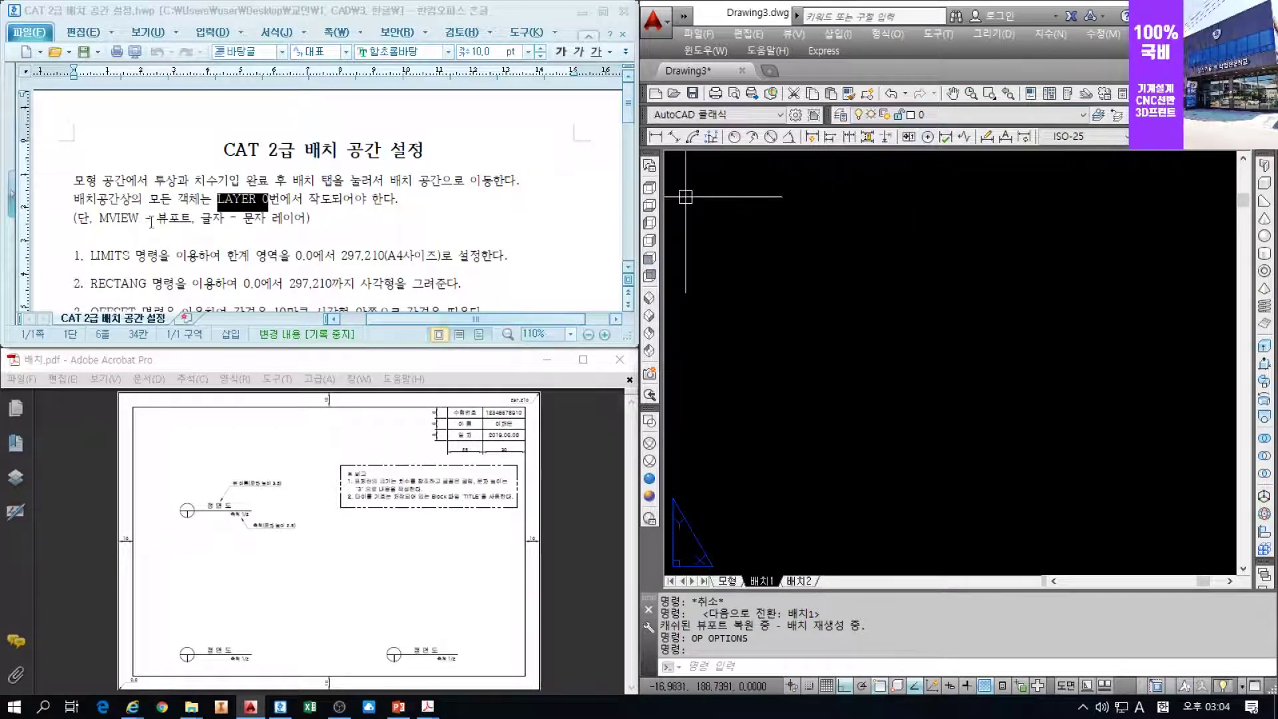
# Highlight the MVIEW and viewport/text layer notes in the instructions, then clear the highlight
pyautogui.moveTo(99, 219); pyautogui.dragTo(143, 219)
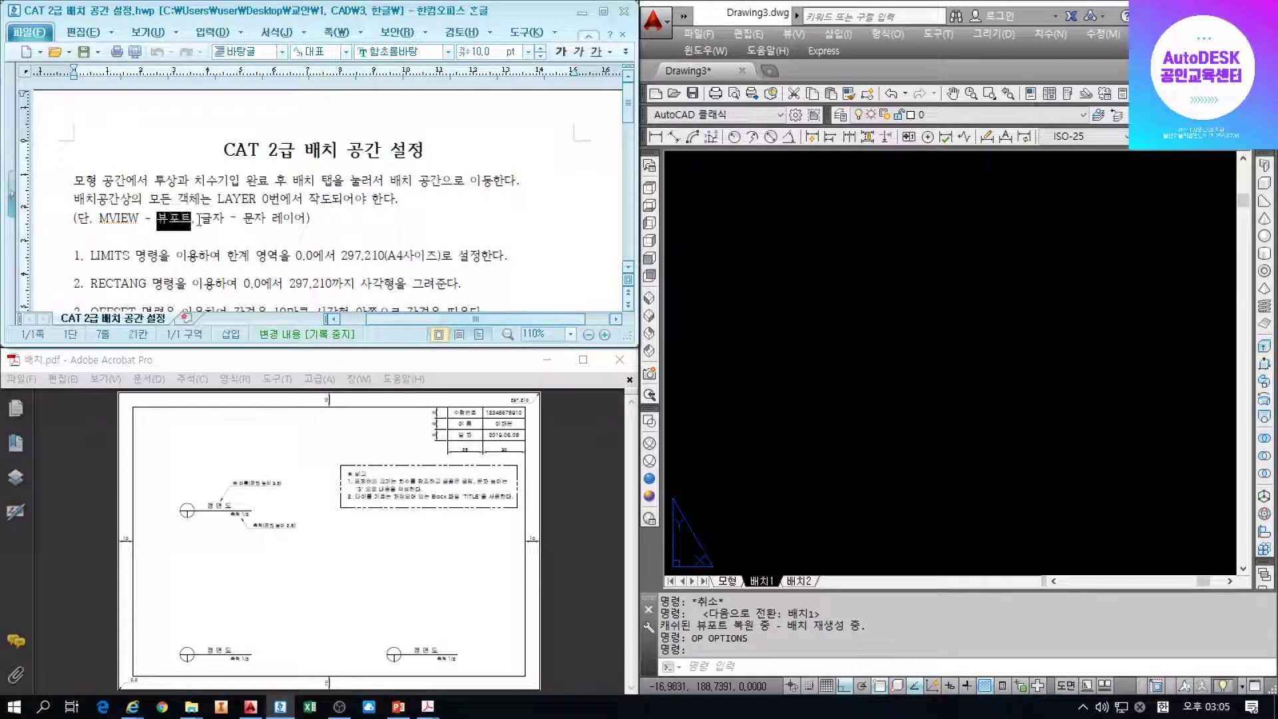
pyautogui.moveTo(201, 220); pyautogui.dragTo(303, 221)
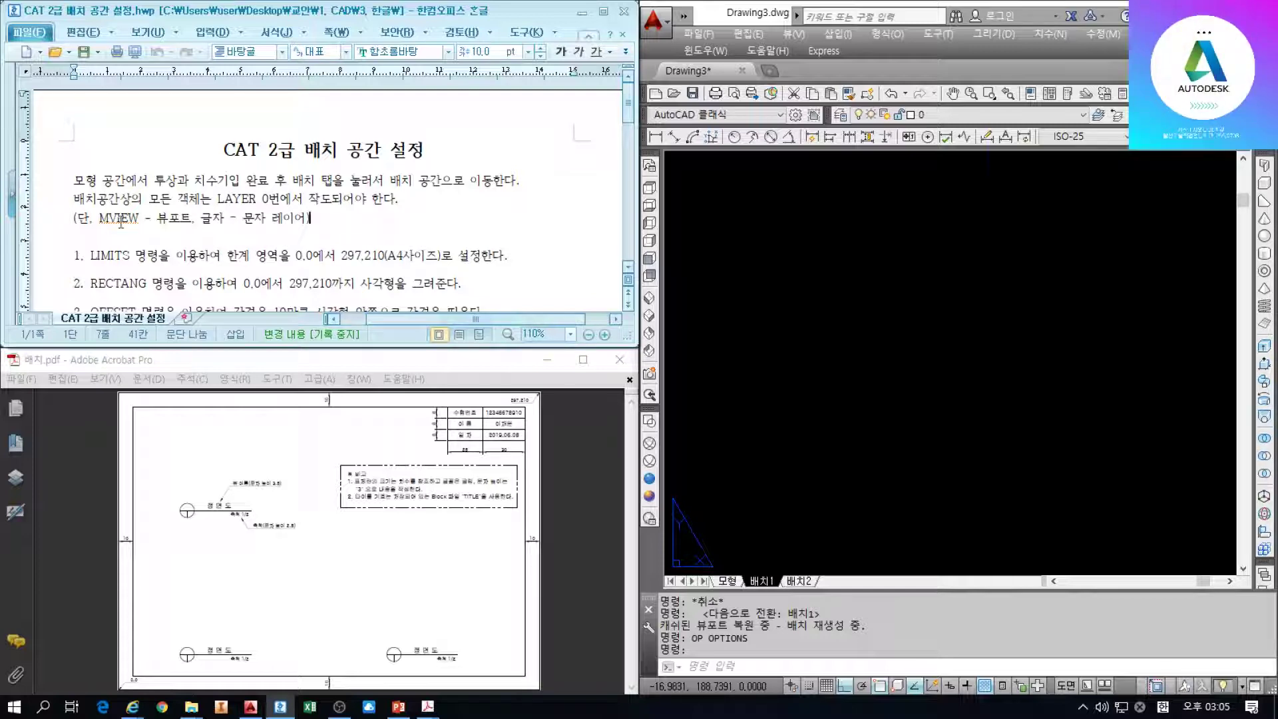
pyautogui.moveTo(100, 218); pyautogui.dragTo(298, 215)
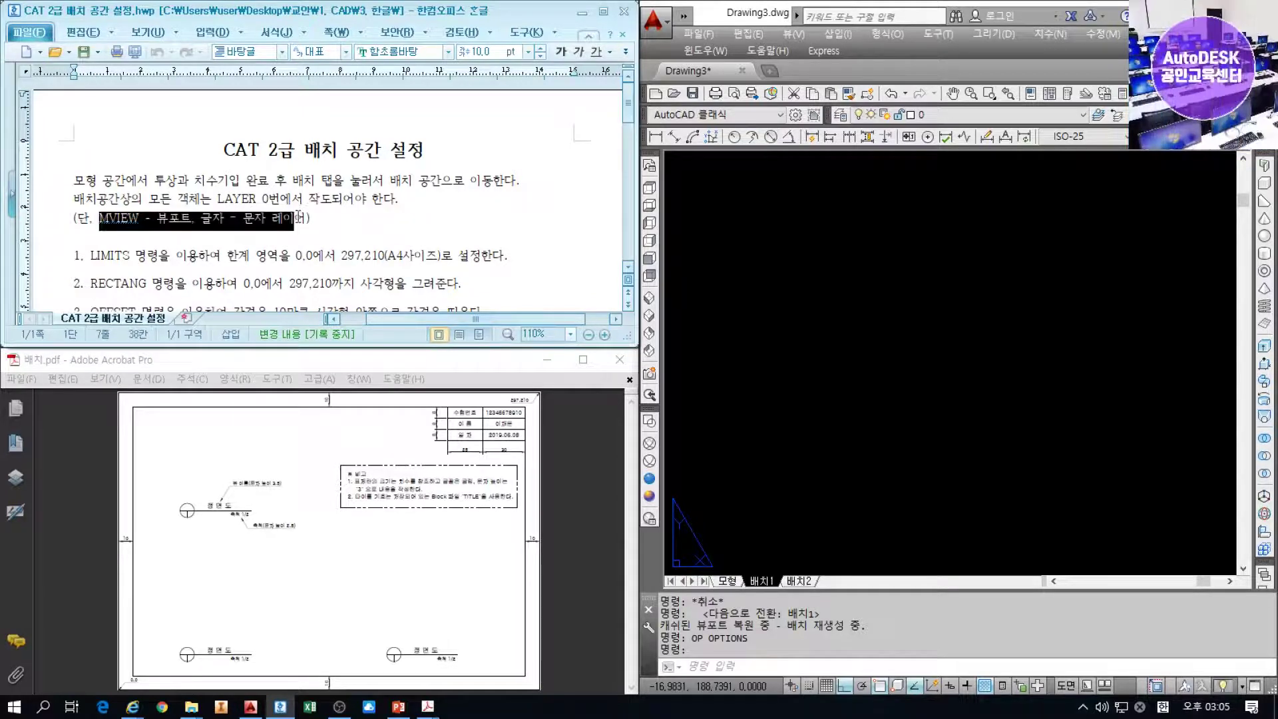
pyautogui.click(330, 223)
pyautogui.click(805, 244)
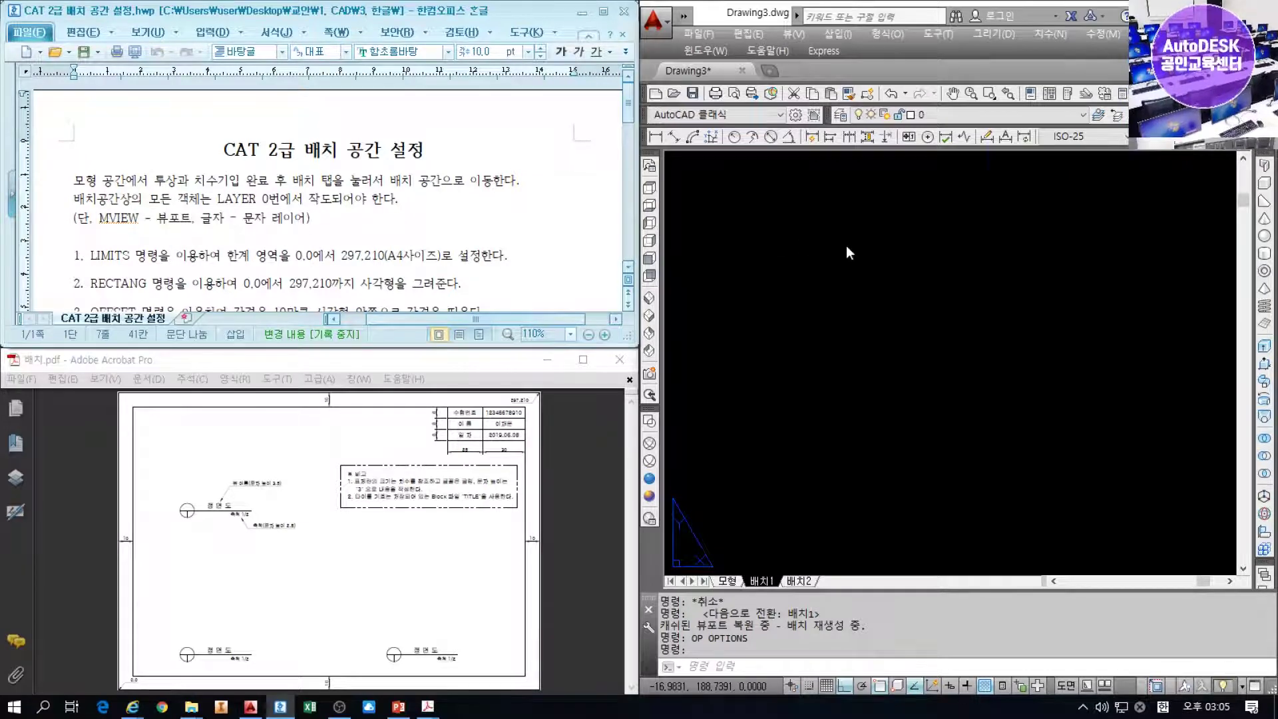
# Scroll the Hangul document through layout steps 1–6 and back, then return to AutoCAD
pyautogui.scroll(-2, 338, 251)
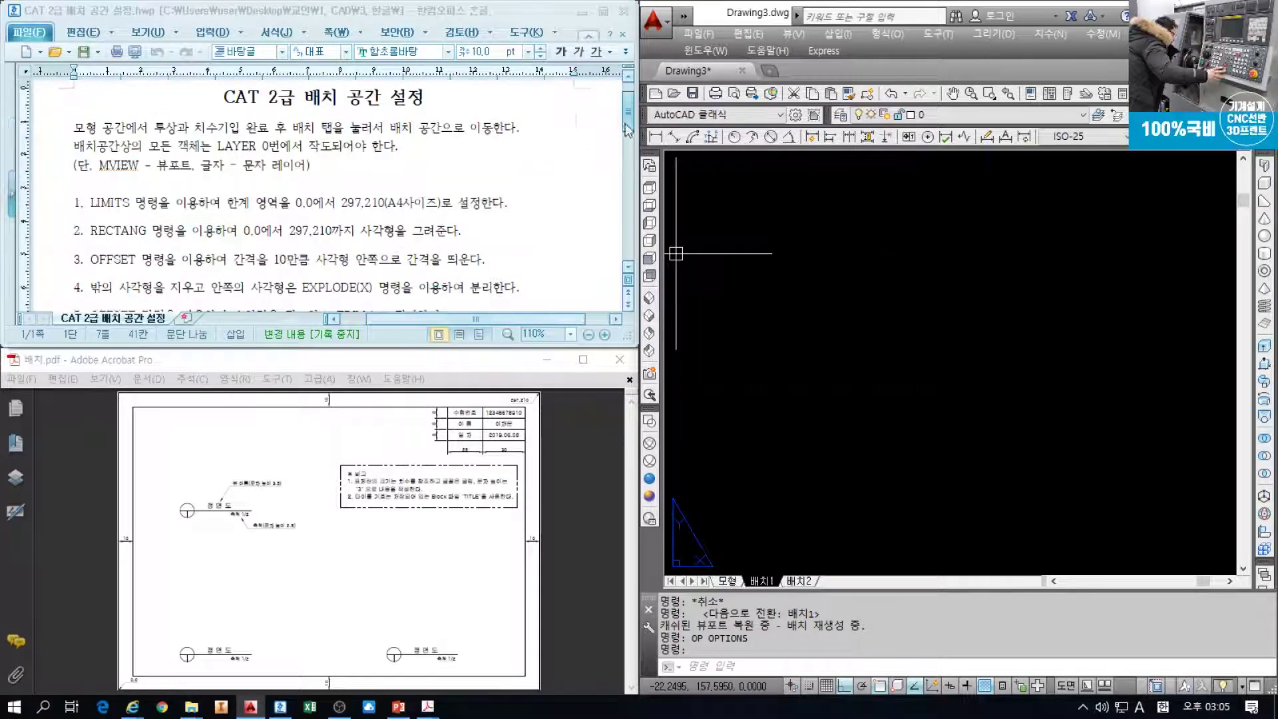
pyautogui.moveTo(627, 130); pyautogui.dragTo(628, 243)
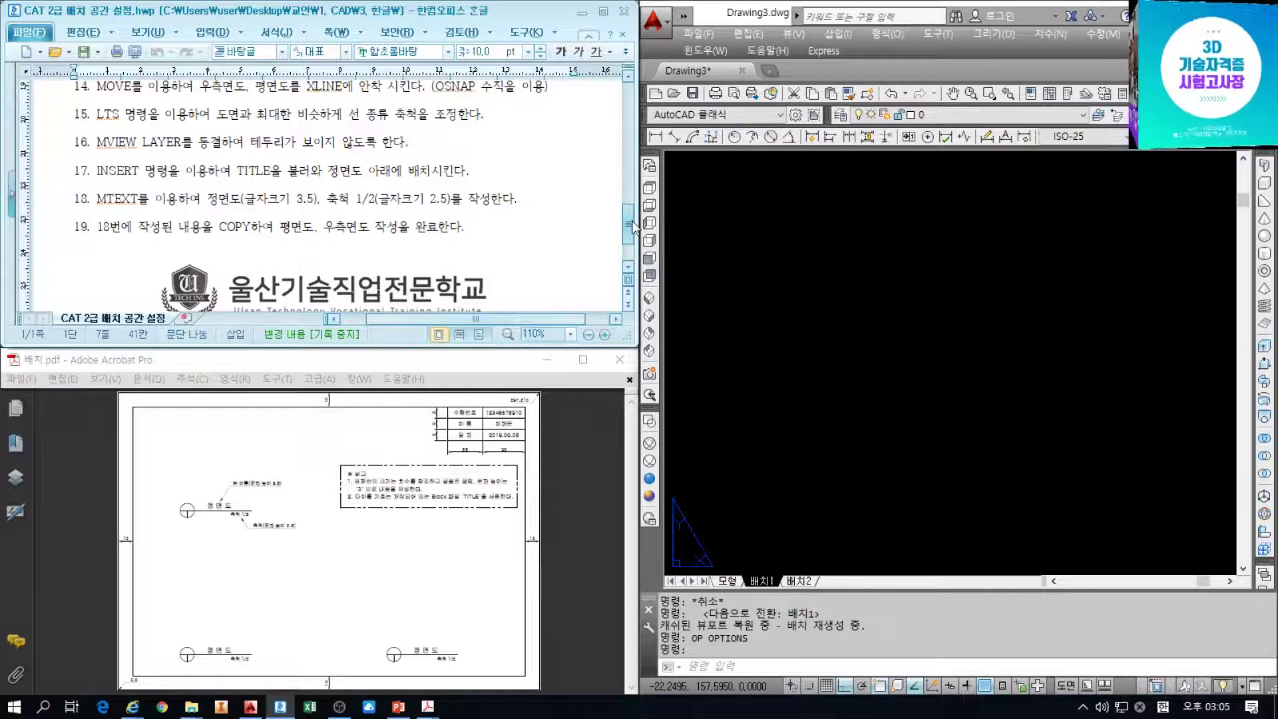
pyautogui.moveTo(628, 224); pyautogui.dragTo(629, 107)
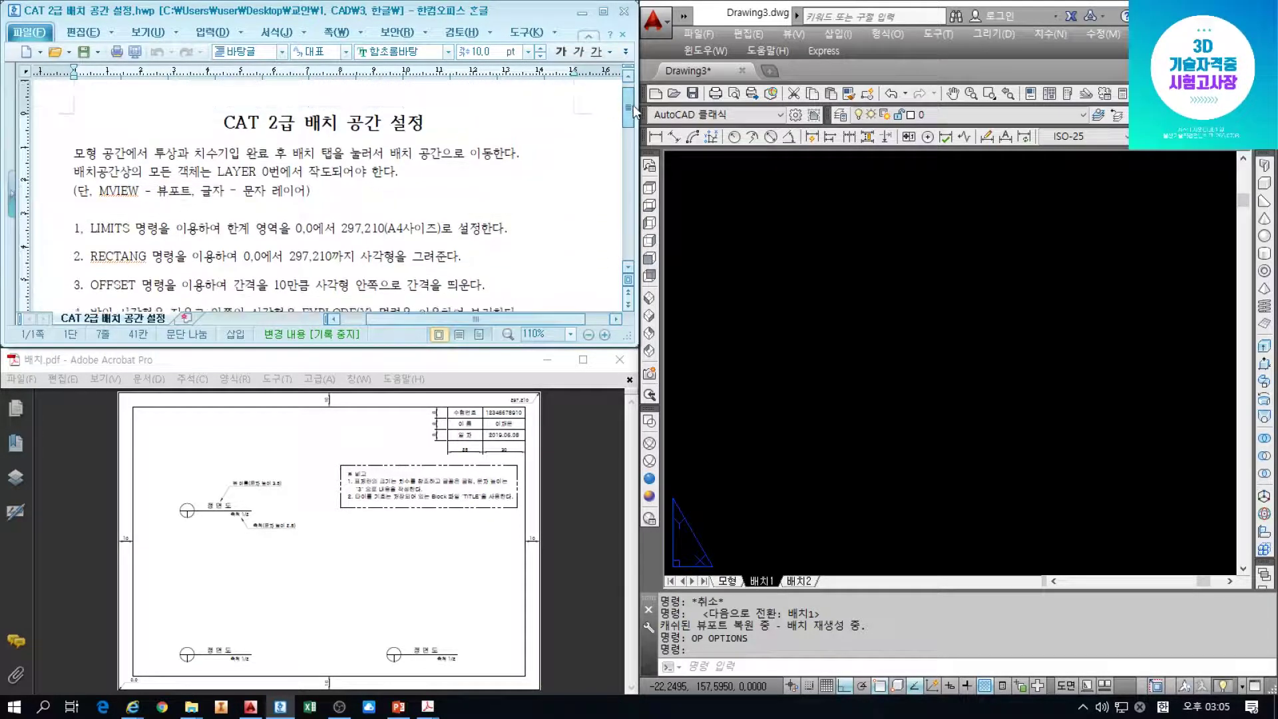
pyautogui.click(523, 229)
pyautogui.scroll(-3, 522, 228)
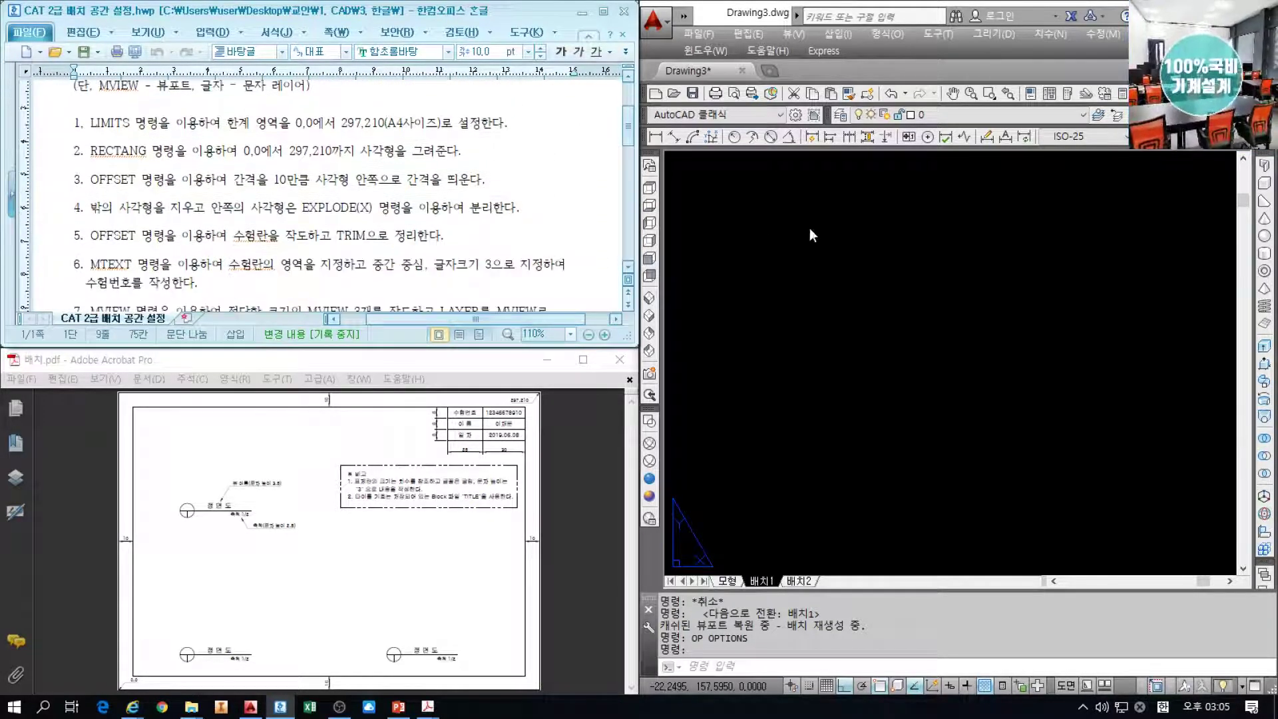
pyautogui.click(864, 299)
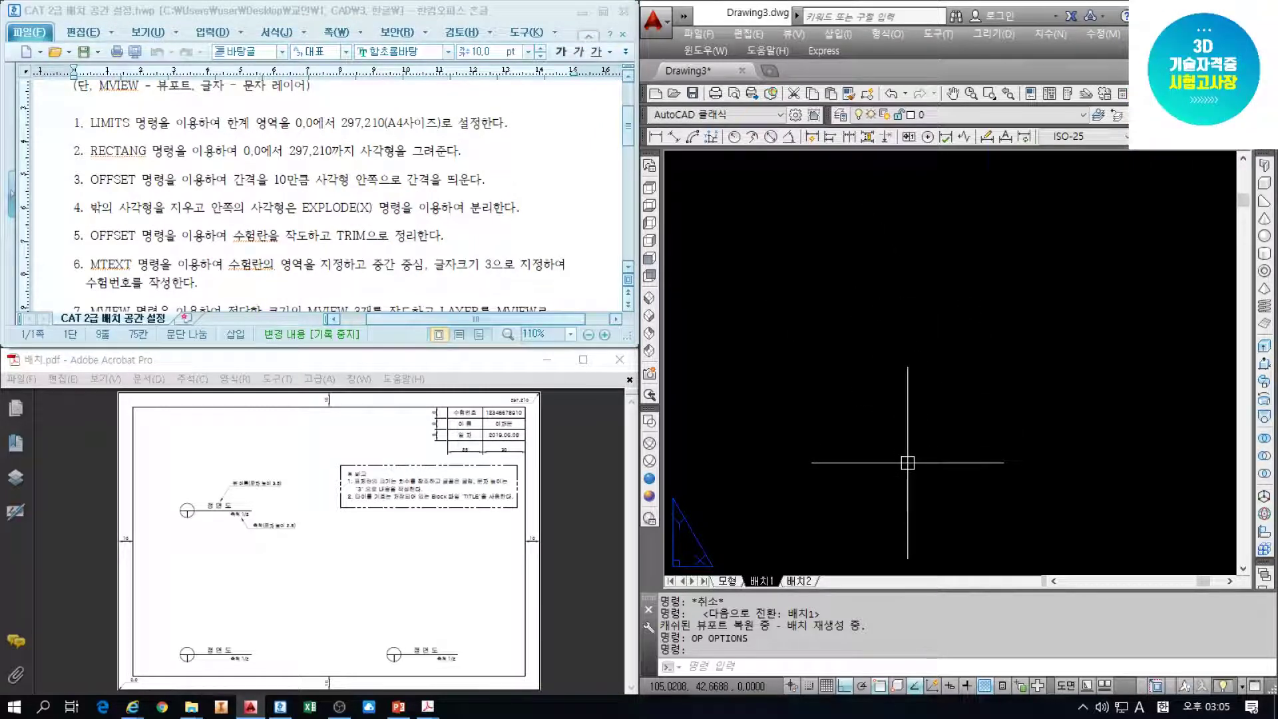
# Set the drawing limits from 0,0 to 297,210
pyautogui.write('LIMITS')
pyautogui.press('Return')
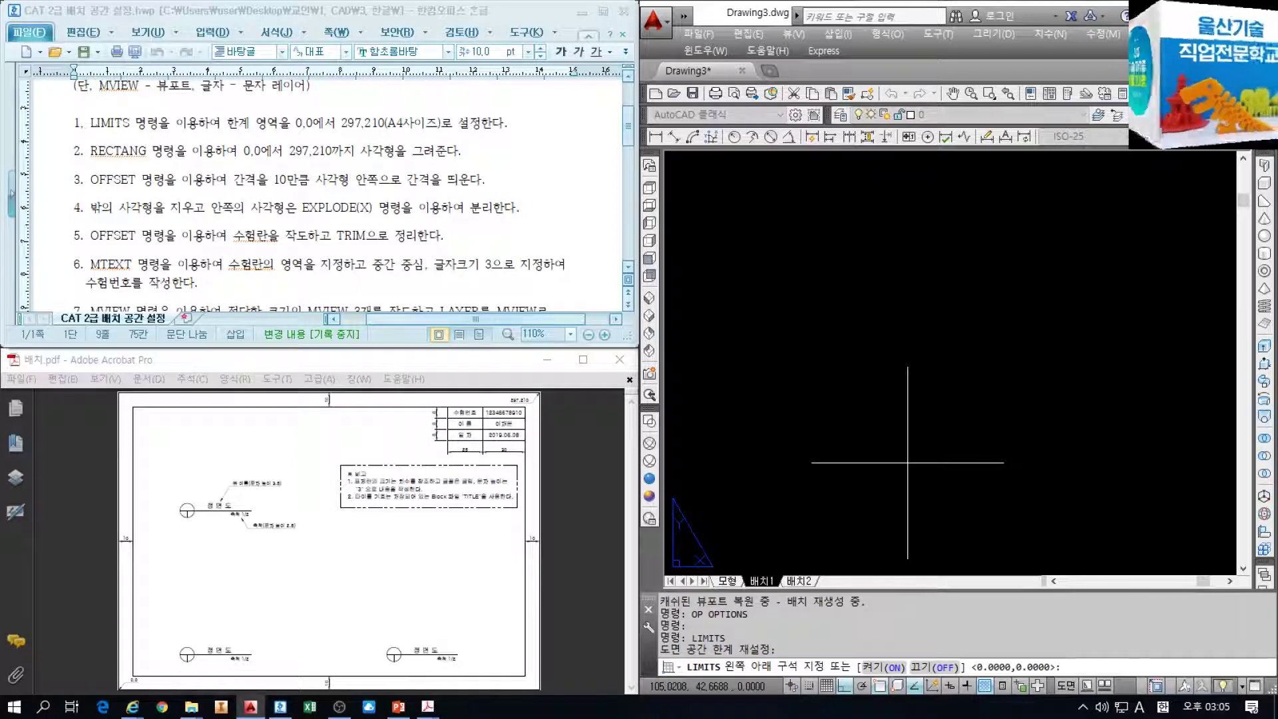
pyautogui.write('0,0')
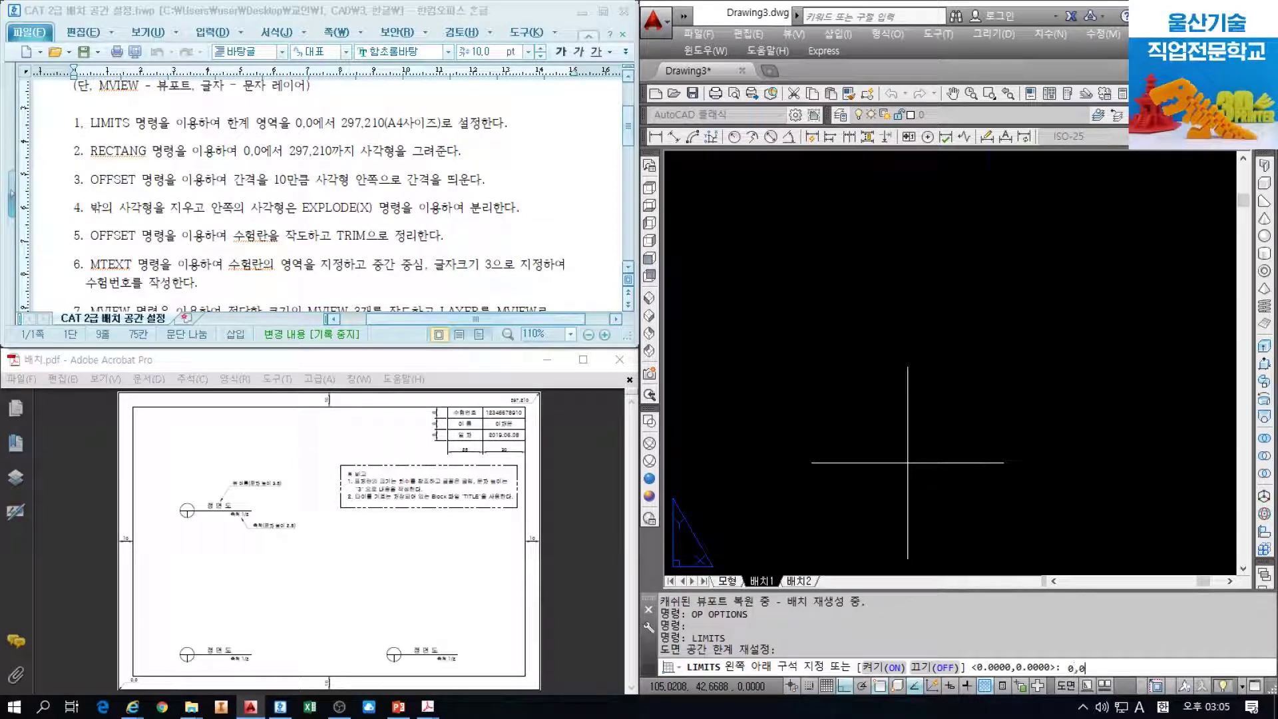
pyautogui.press('Return')
pyautogui.write('297,21')
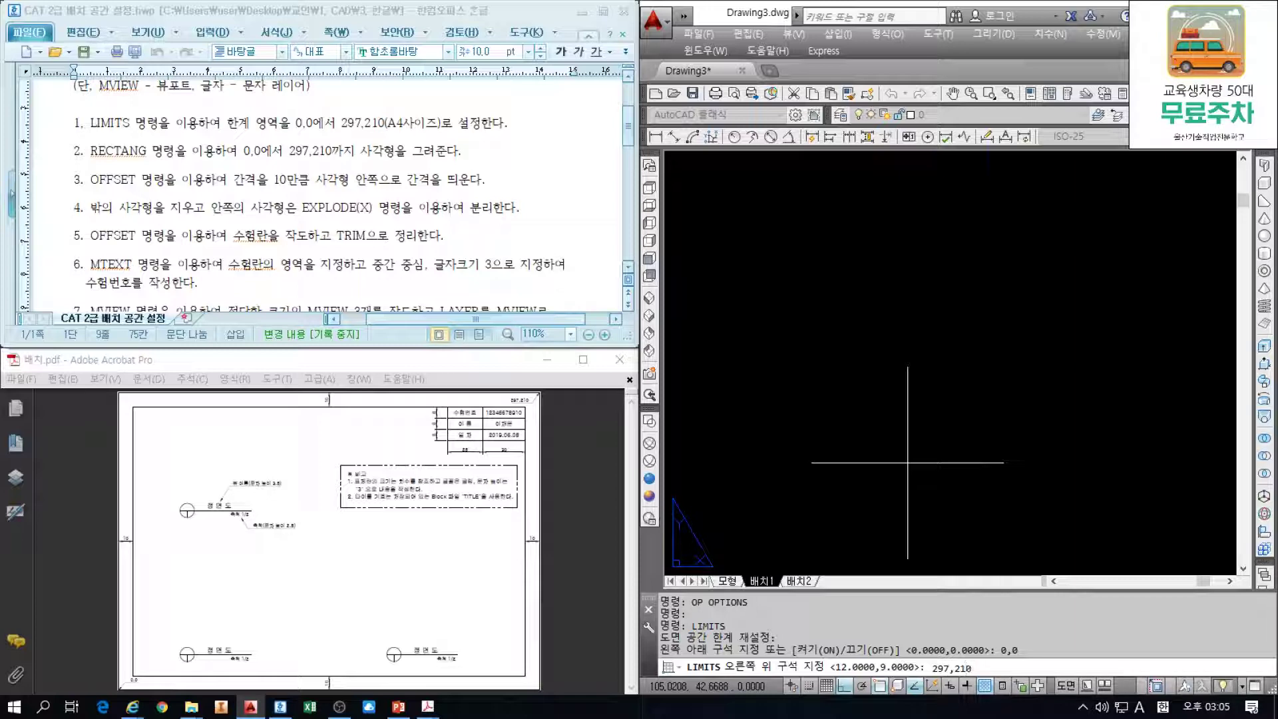
pyautogui.press('Return')
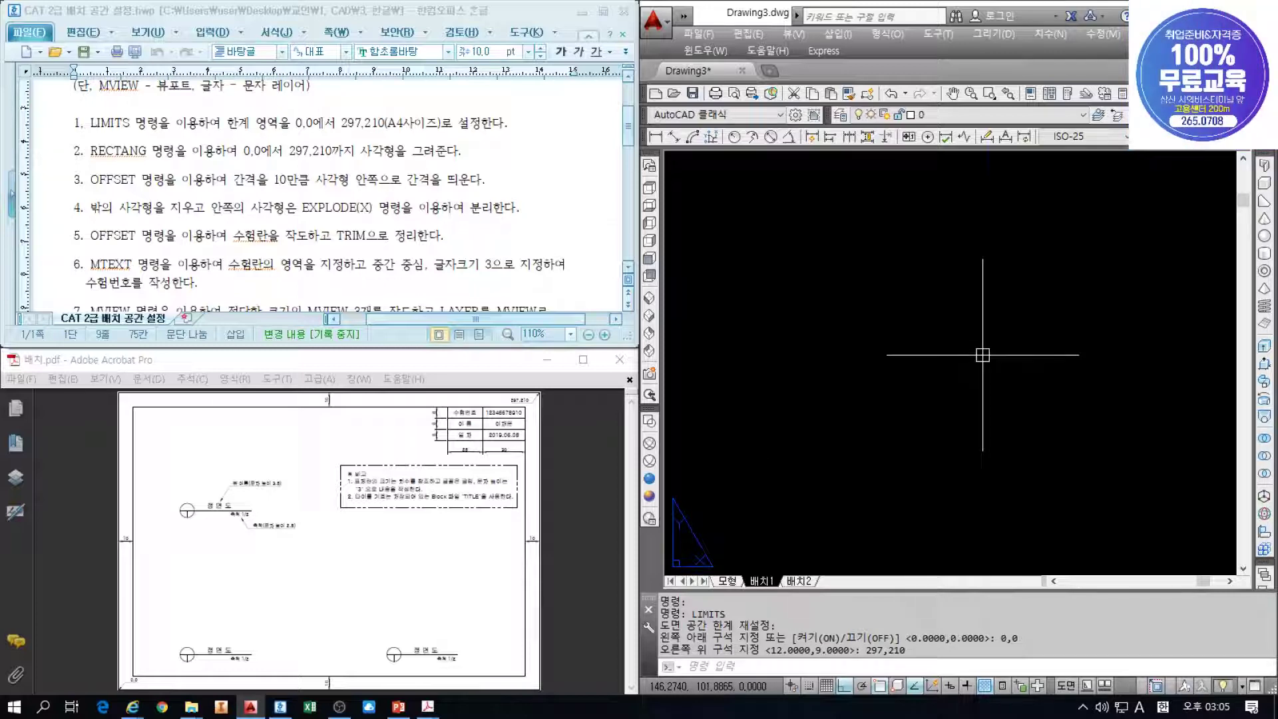
# Draw the A4 border rectangle from 0,0 to 297,210
pyautogui.write('REC')
pyautogui.press('Return')
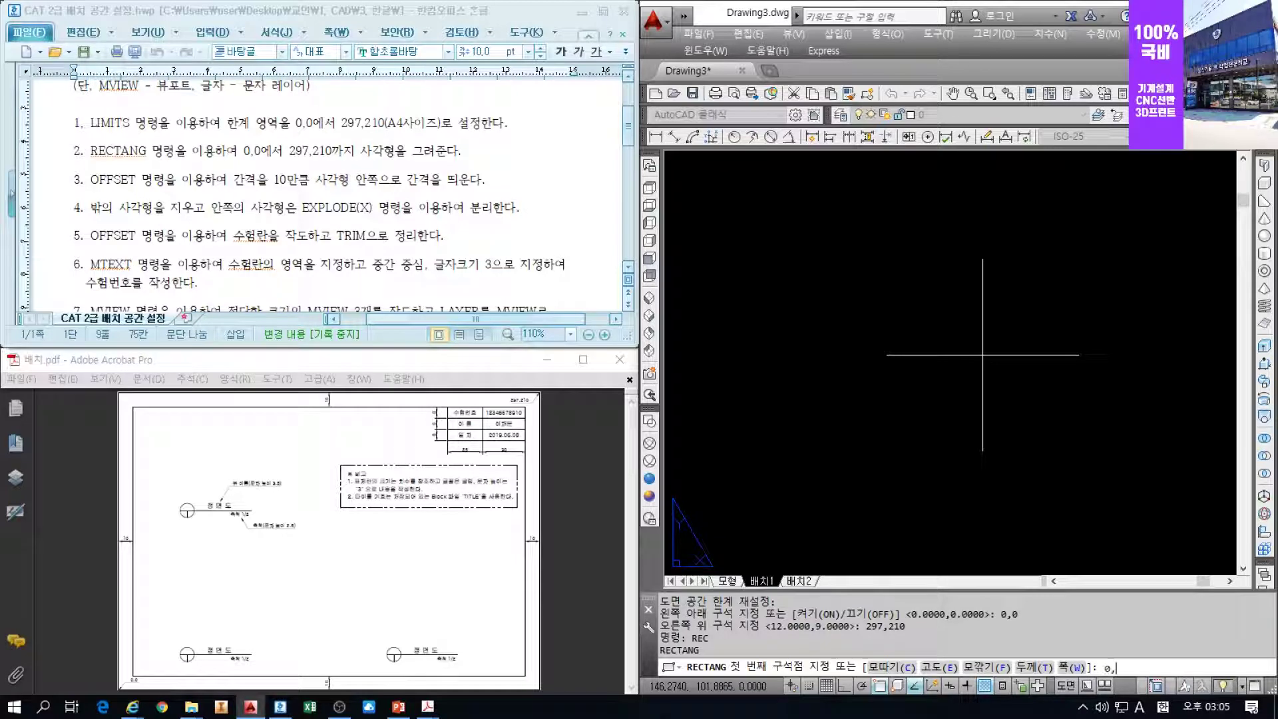
pyautogui.press('Return')
pyautogui.write('297,21')
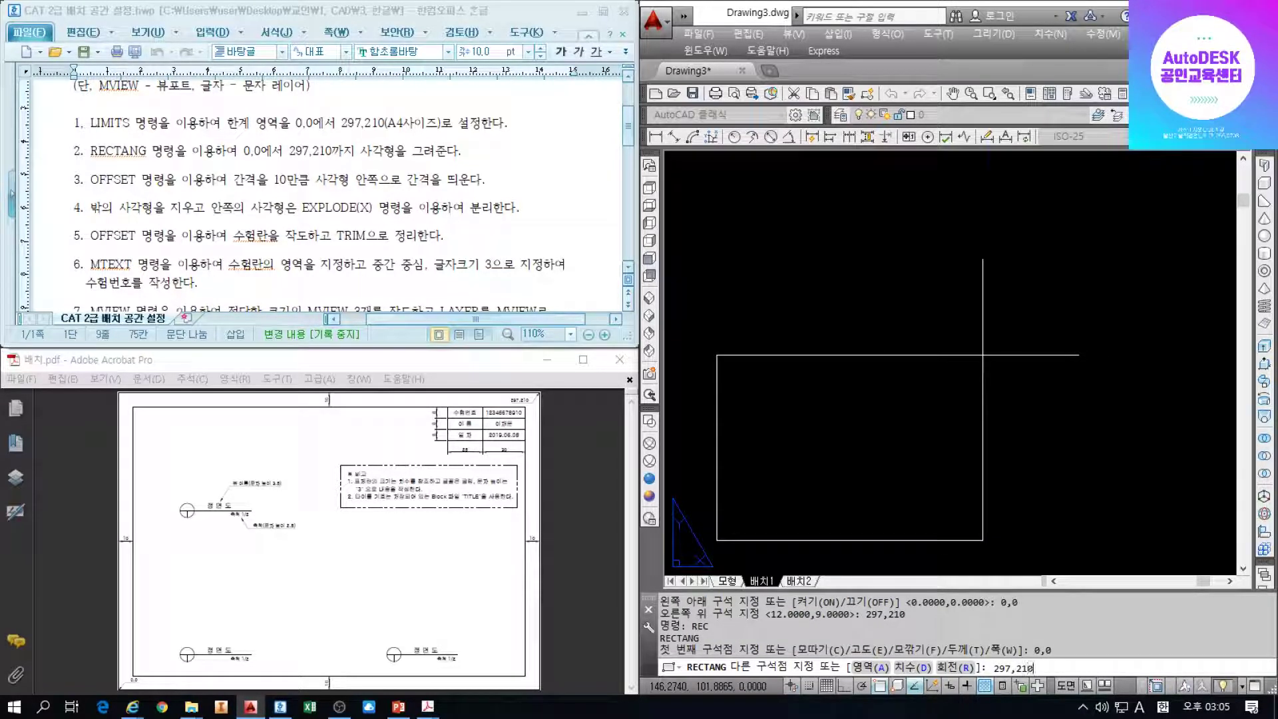
pyautogui.press('Return')
pyautogui.scroll(-2, 985, 353)
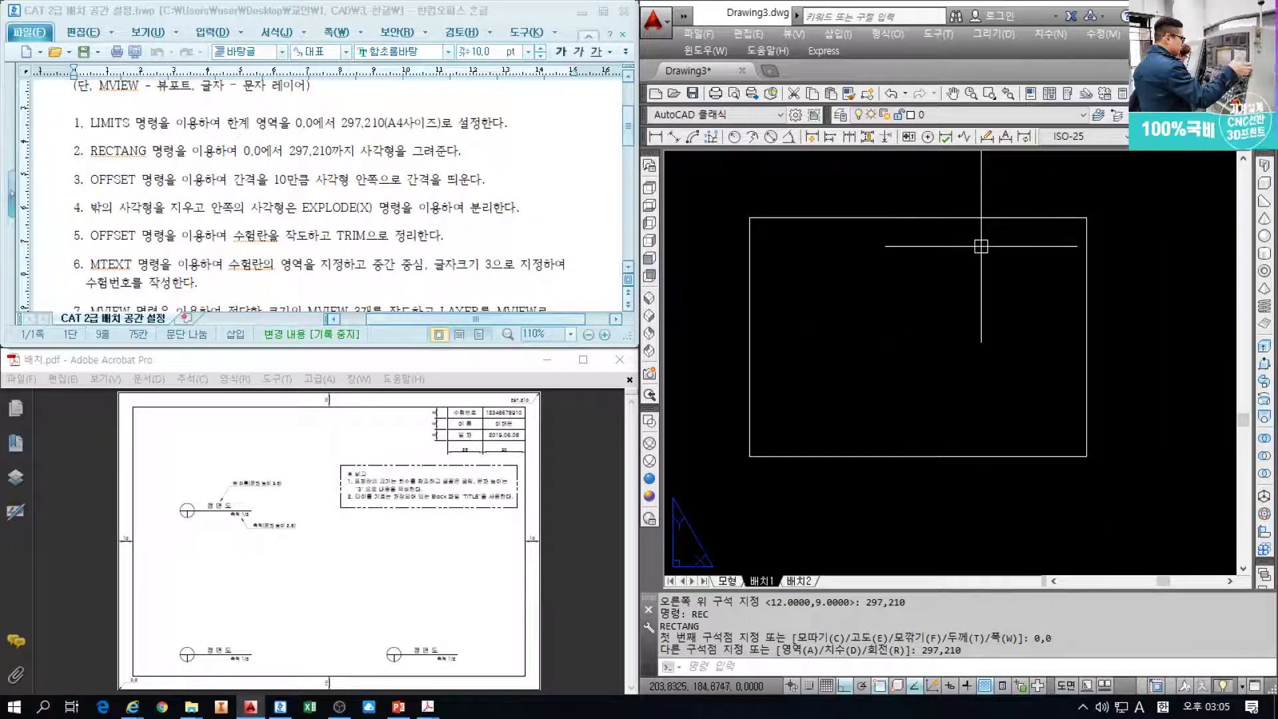
pyautogui.write('o')
pyautogui.press('Return')
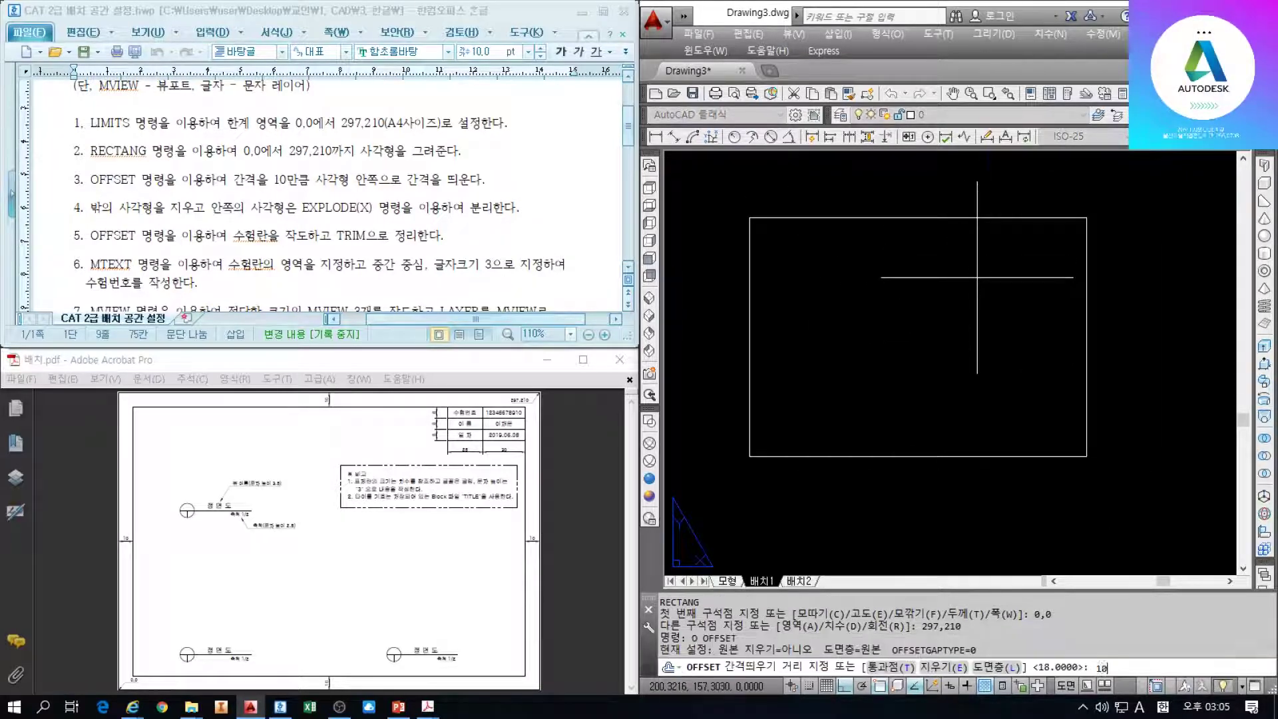
# Offset the border rectangle 10 units inward
pyautogui.press('Return')
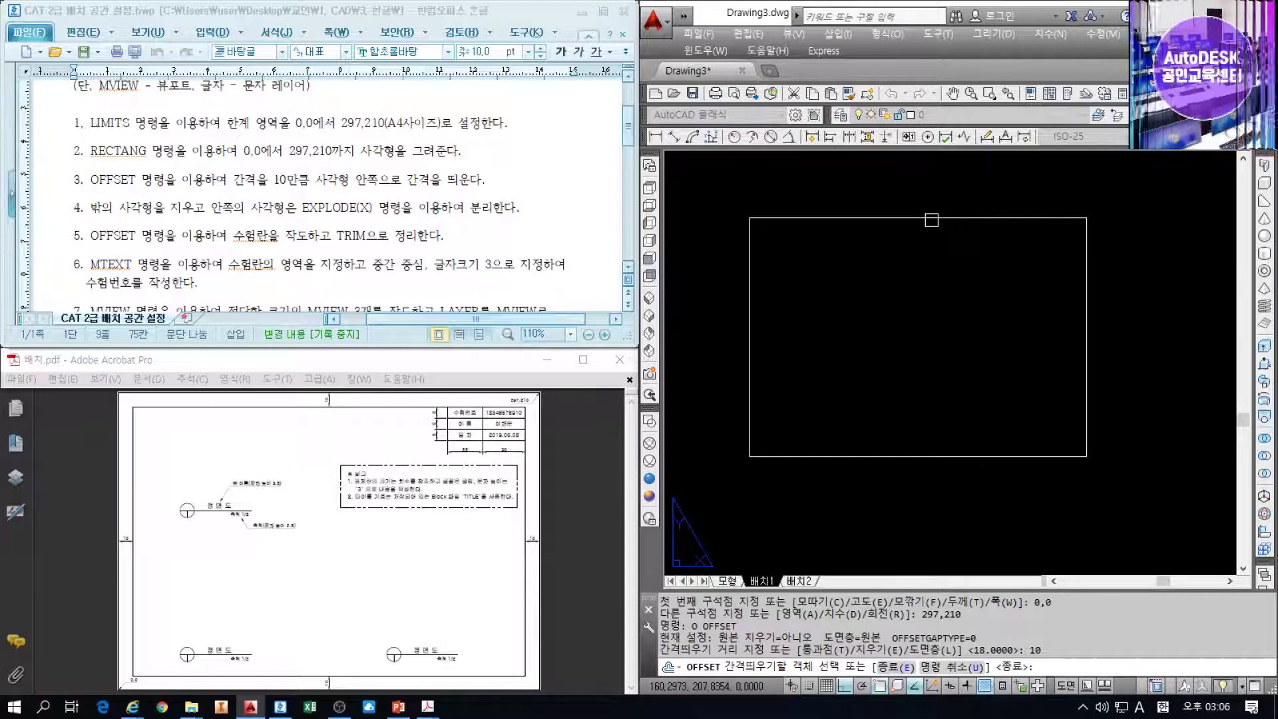
pyautogui.click(951, 218)
pyautogui.click(932, 303)
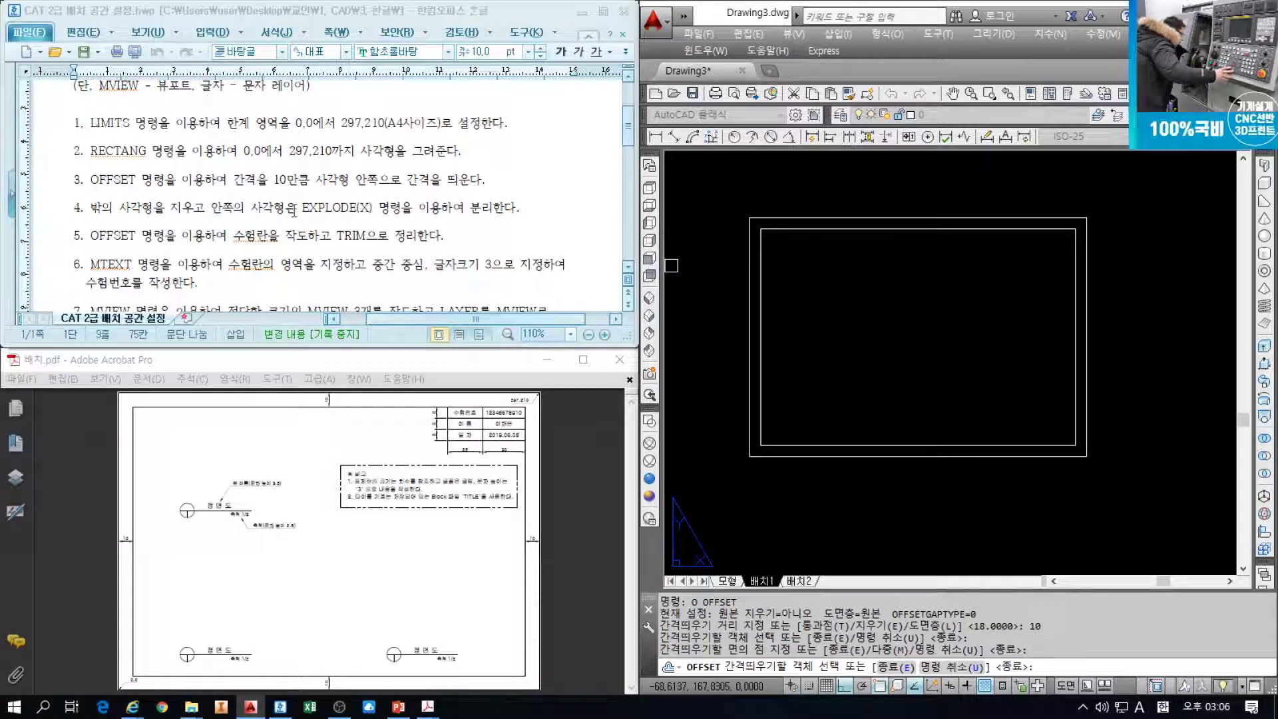
pyautogui.press('Escape')
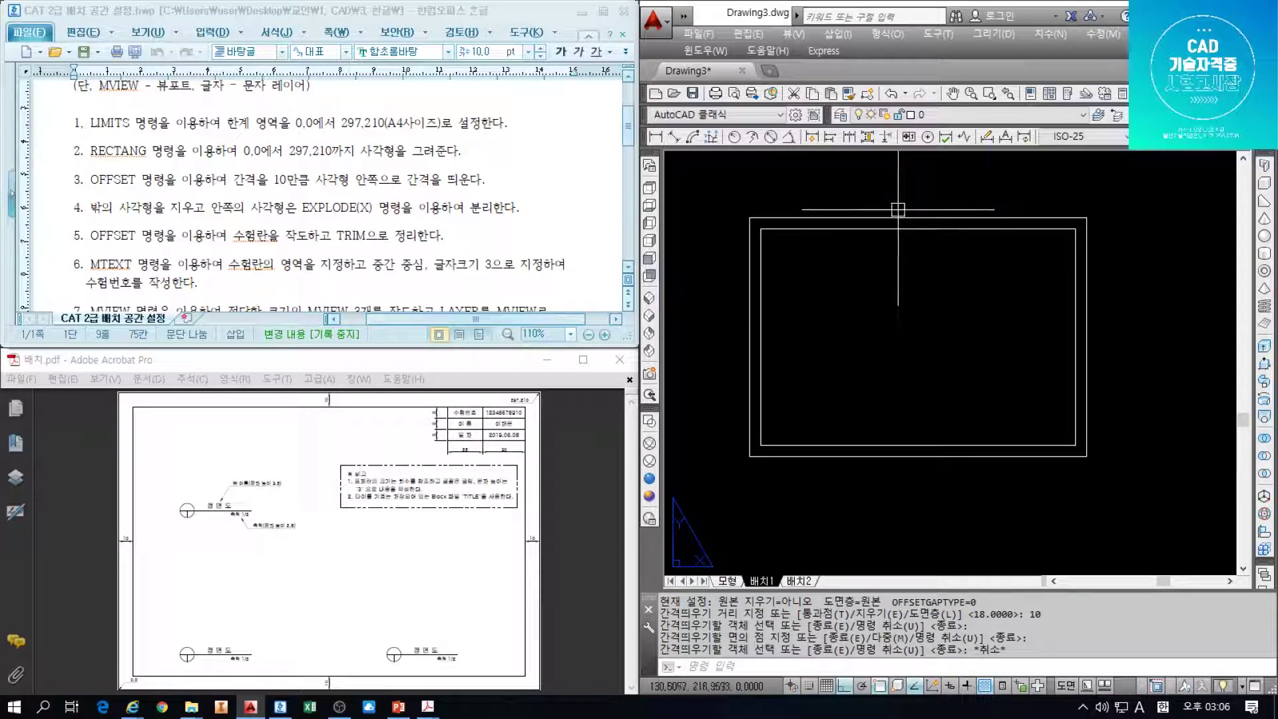
# Erase the outer rectangle and explode the inner one into separate lines
pyautogui.click(895, 218)
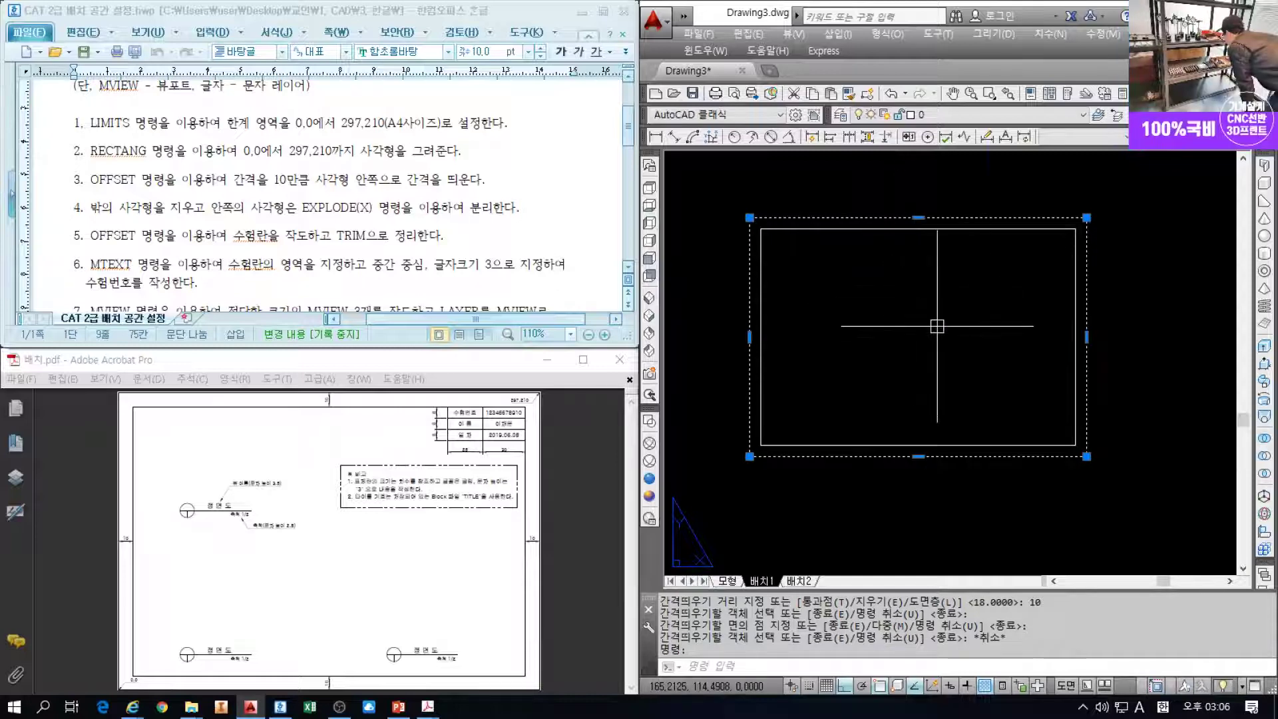
pyautogui.press('Return')
pyautogui.click(927, 233)
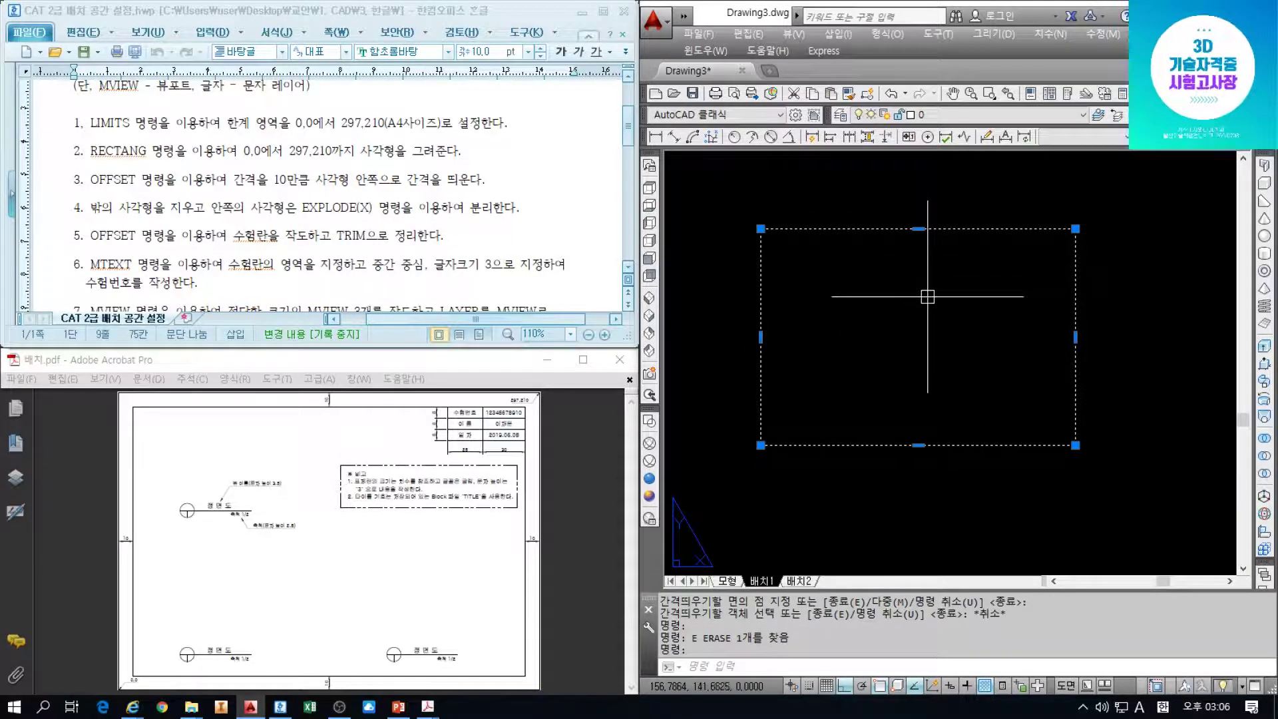
pyautogui.write('x')
pyautogui.press('Return')
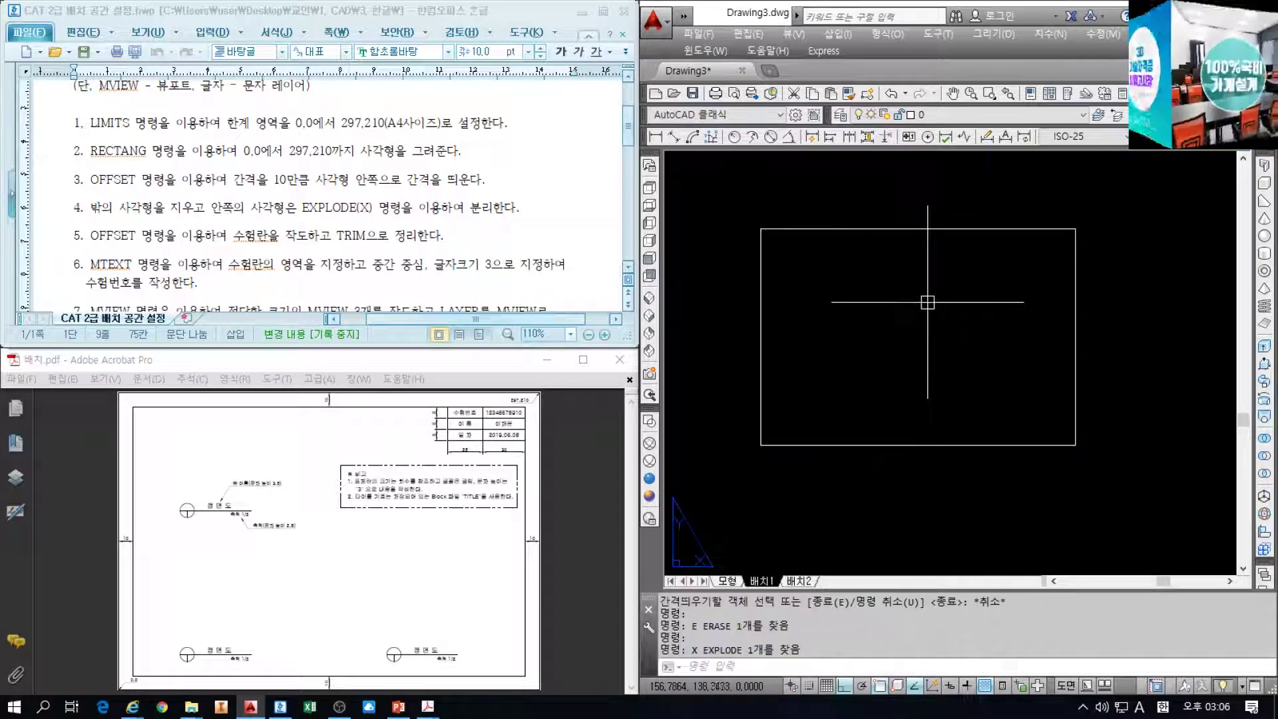
# Review the OFFSET step in the instructions, then go to the reference PDF
pyautogui.click(439, 246)
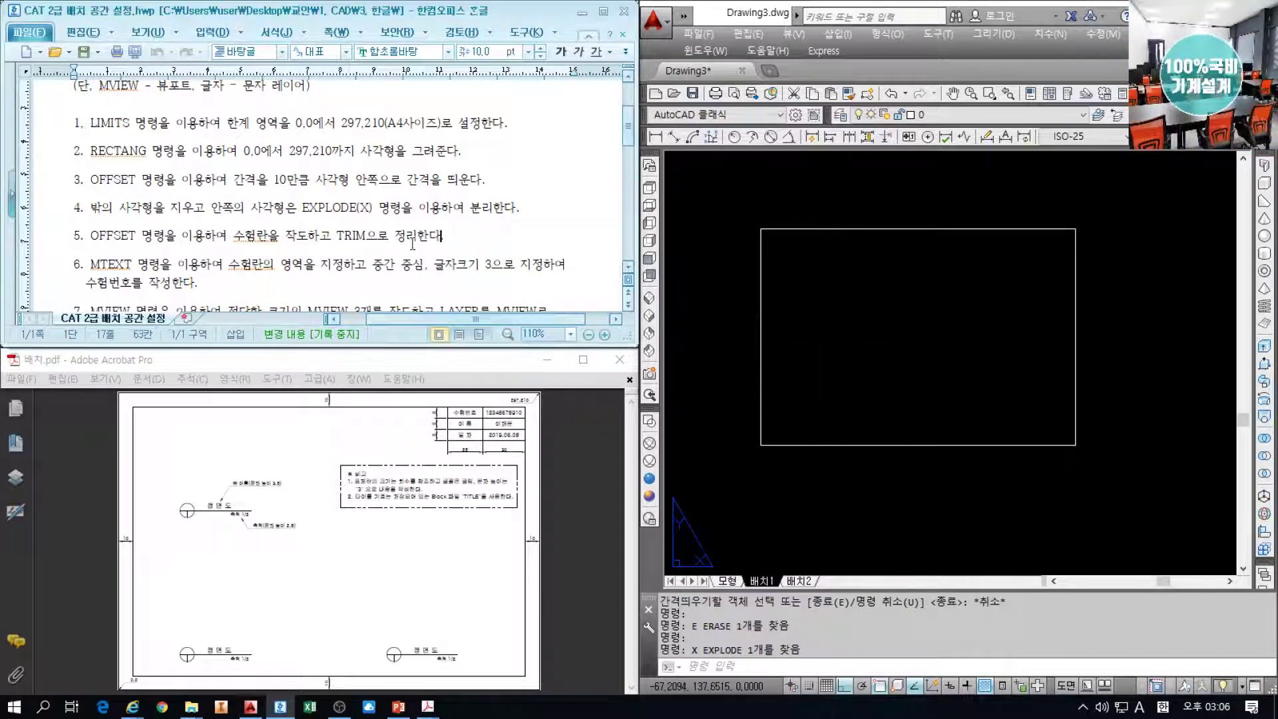
pyautogui.scroll(-1, 265, 226)
pyautogui.click(205, 185)
pyautogui.click(107, 182)
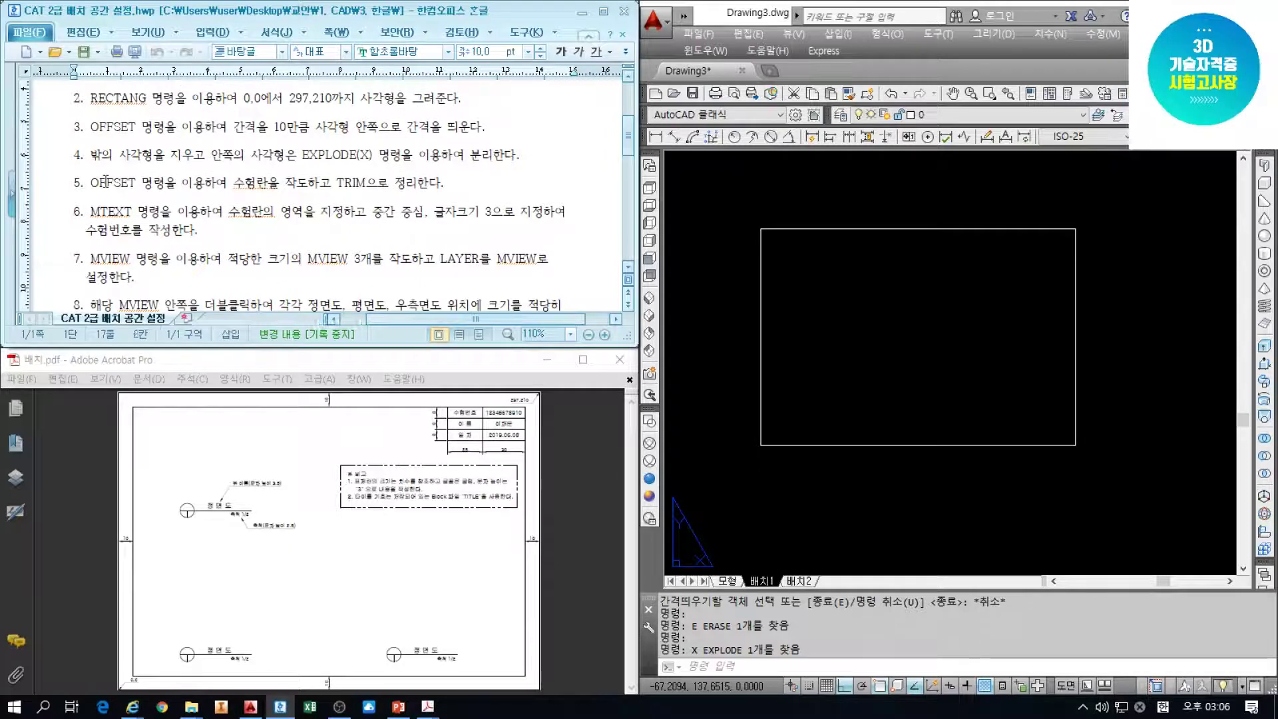
pyautogui.click(393, 186)
# Zoom in on the title block in the reference PDF
pyautogui.click(458, 542)
pyautogui.keyDown('ctrl'); pyautogui.scroll(1, 484, 427); pyautogui.keyUp('ctrl')
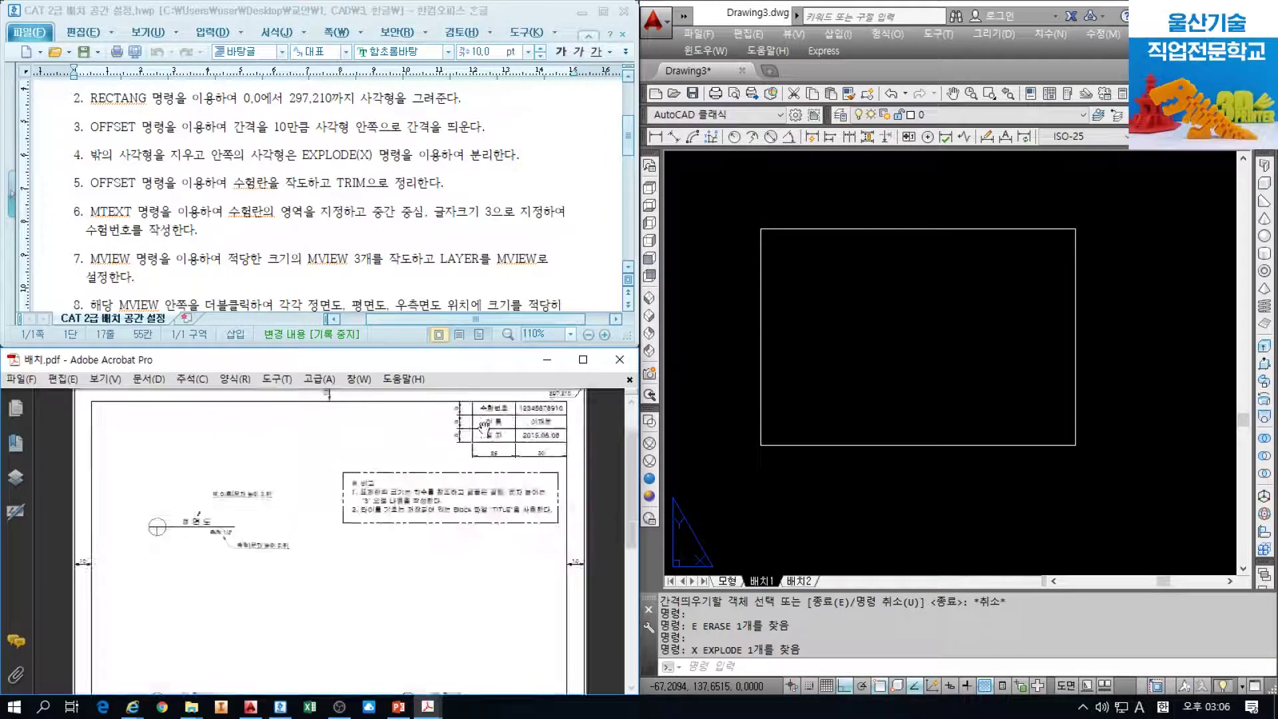
pyautogui.keyDown('ctrl'); pyautogui.scroll(2, 453, 482); pyautogui.keyUp('ctrl')
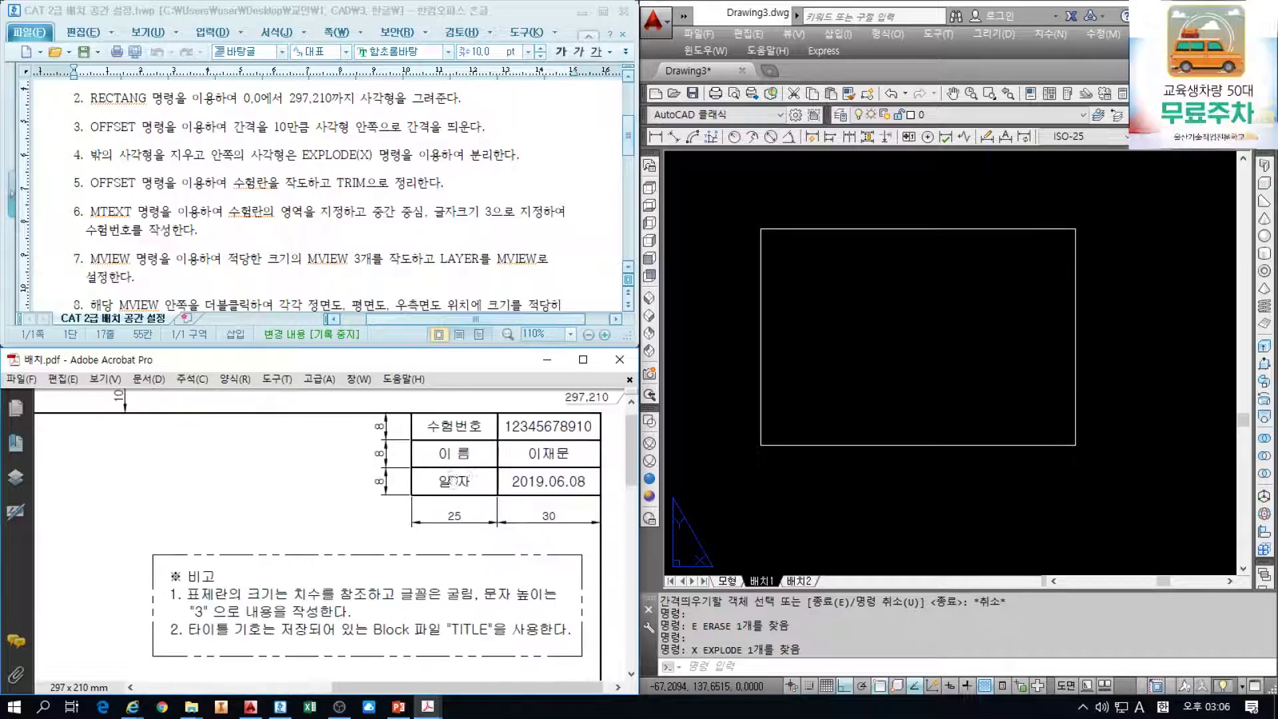
pyautogui.keyDown('ctrl'); pyautogui.scroll(4, 453, 482); pyautogui.keyUp('ctrl')
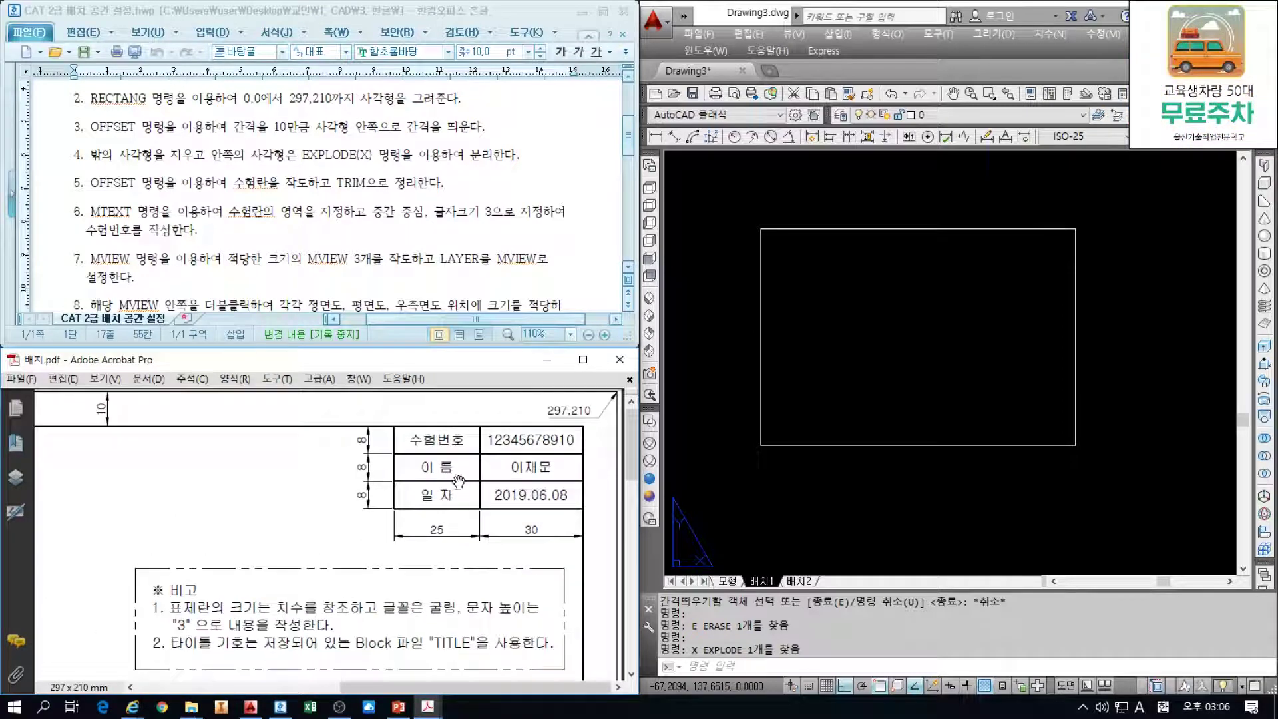
pyautogui.click(887, 361)
# Offset the right border line 30, then that copy another 25, for the columns
pyautogui.write('o')
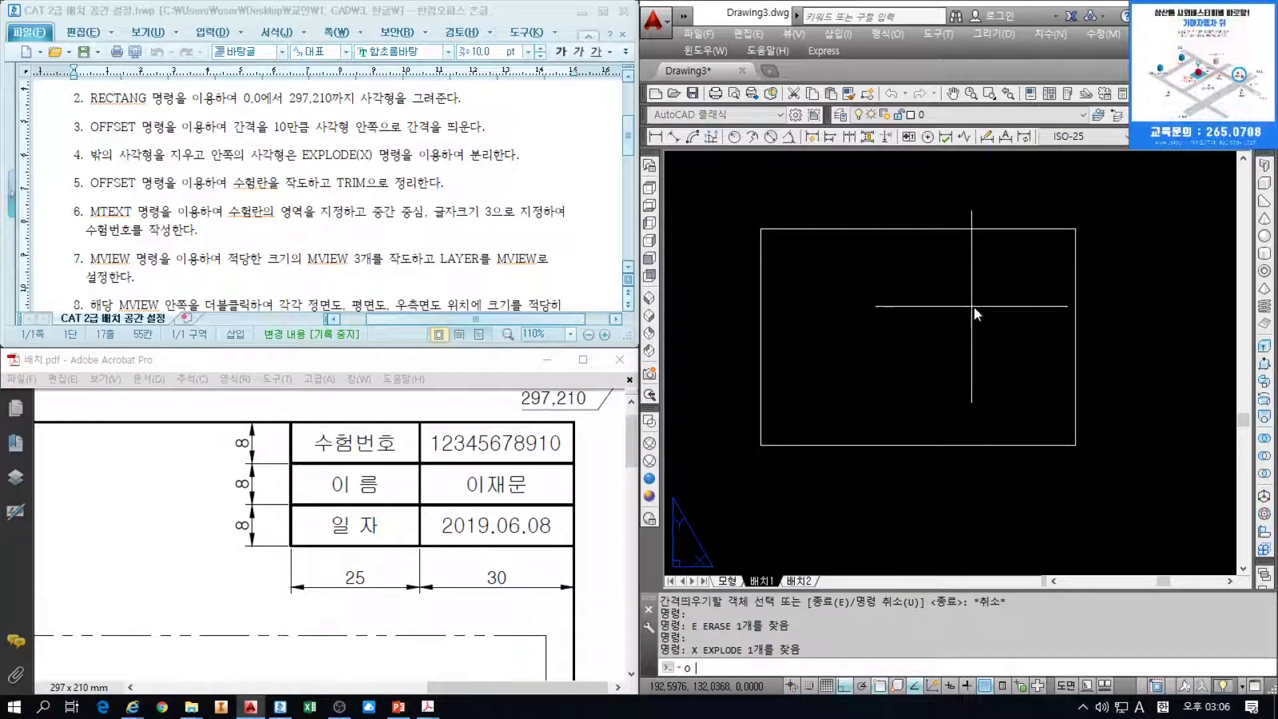
pyautogui.press('Return')
pyautogui.write('30')
pyautogui.press('Return')
pyautogui.click(1074, 311)
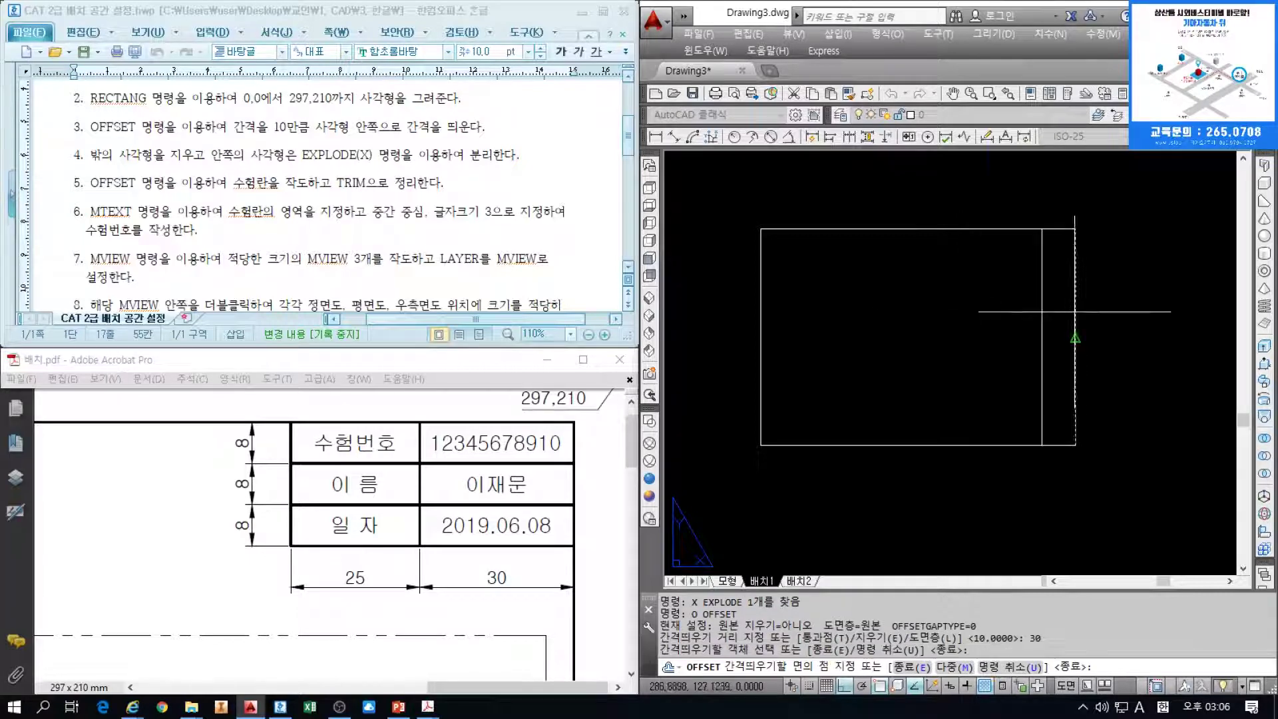
pyautogui.click(1018, 312)
pyautogui.press('Return')
pyautogui.press('Return')
pyautogui.write('25')
pyautogui.press('Return')
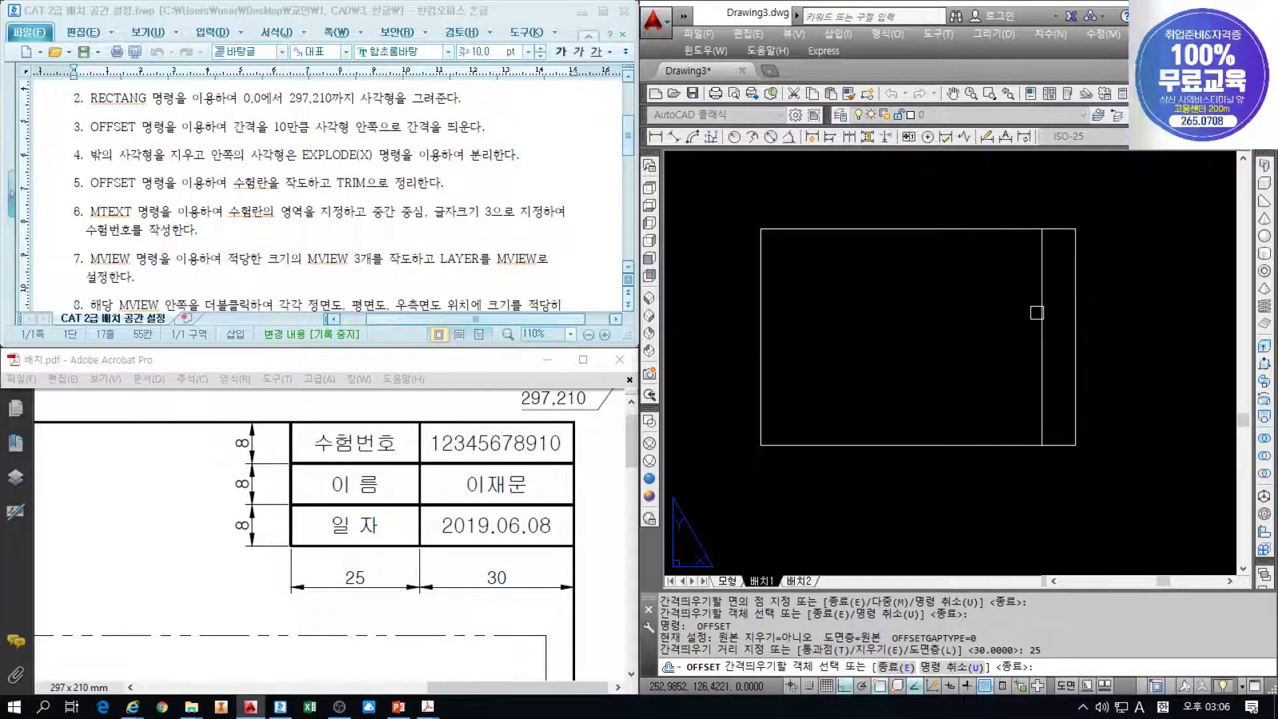
pyautogui.click(1040, 312)
pyautogui.click(965, 280)
# Offset the top border line down 8 three times to make the rows
pyautogui.press('Return')
pyautogui.press('Return')
pyautogui.write('8')
pyautogui.press('Return')
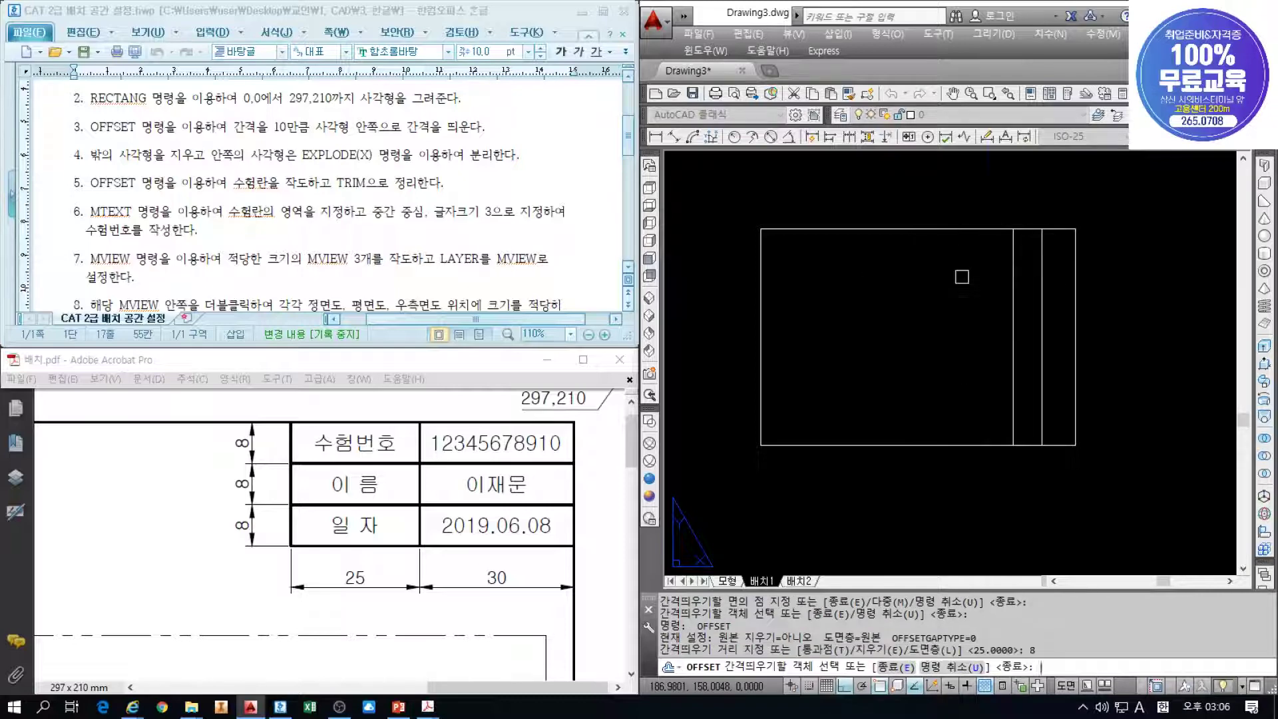
pyautogui.click(984, 229)
pyautogui.click(985, 242)
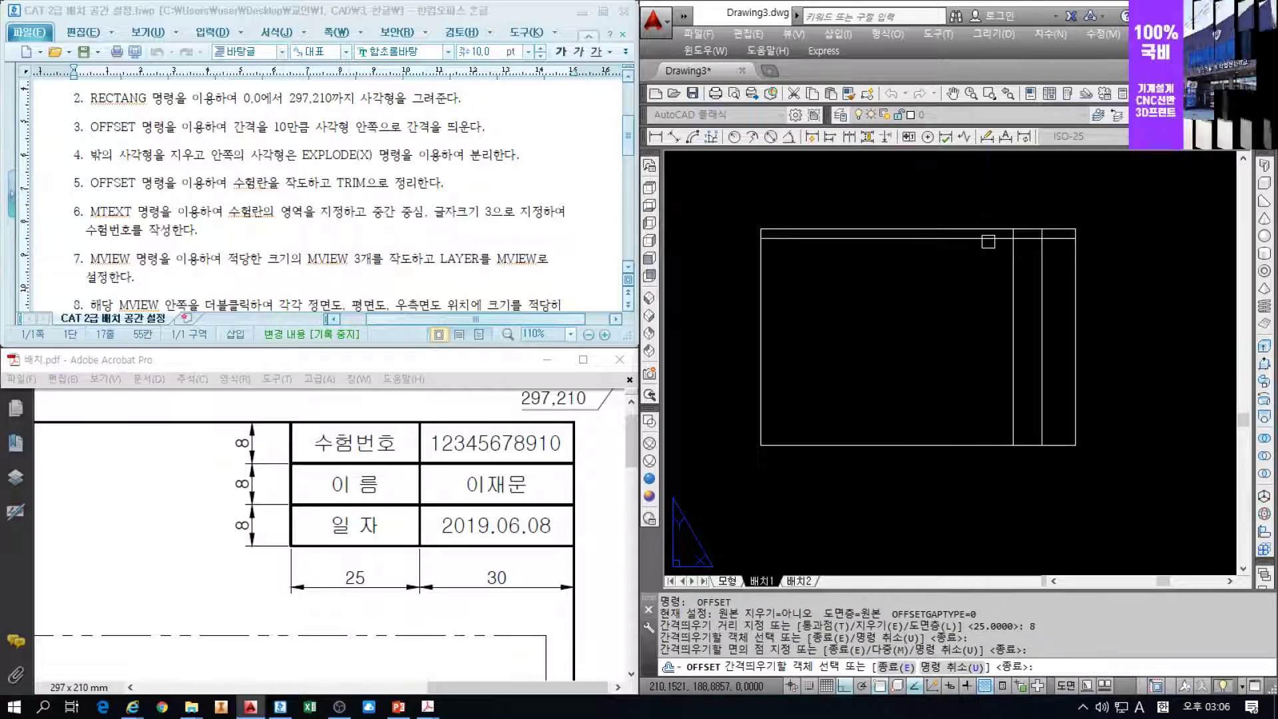
pyautogui.click(988, 237)
pyautogui.click(989, 254)
pyautogui.click(993, 248)
pyautogui.click(992, 266)
pyautogui.scroll(2, 1056, 263)
pyautogui.press('Return')
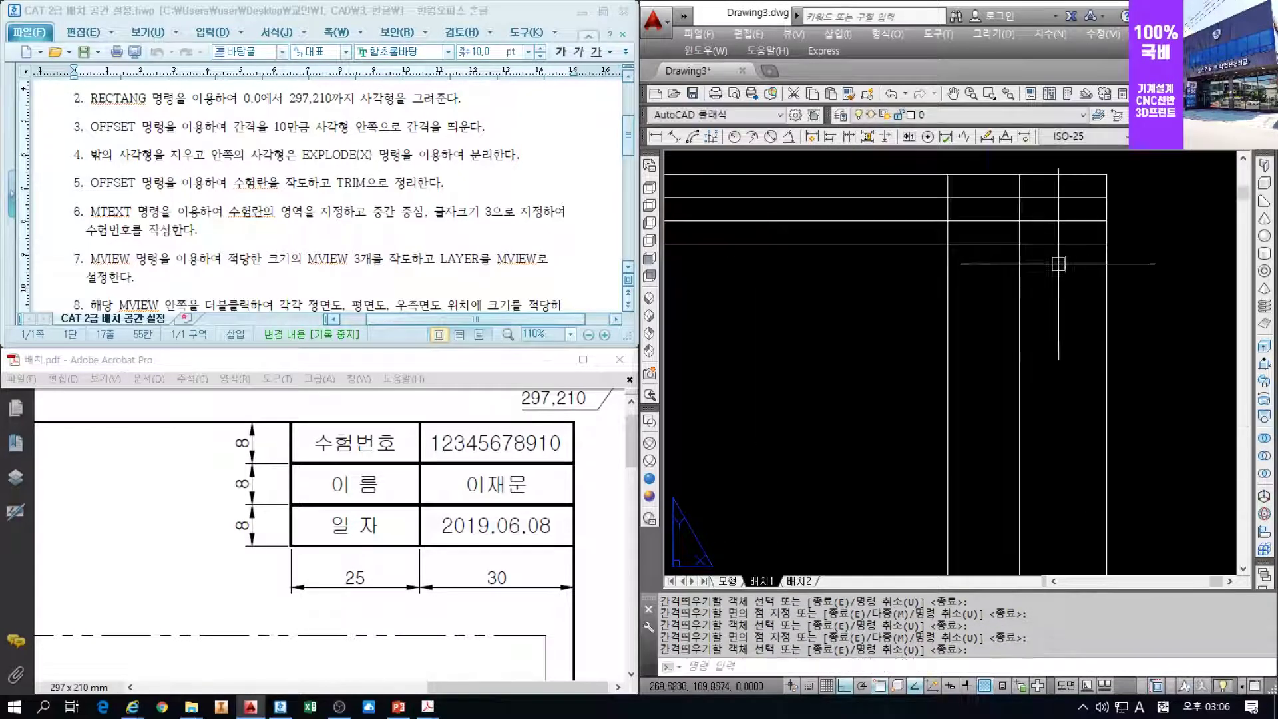
# Trim the excess lines below and left of the title block table
pyautogui.write('TR')
pyautogui.press('Return')
pyautogui.press('Return')
pyautogui.click(1043, 316)
pyautogui.click(880, 287)
pyautogui.click(950, 235)
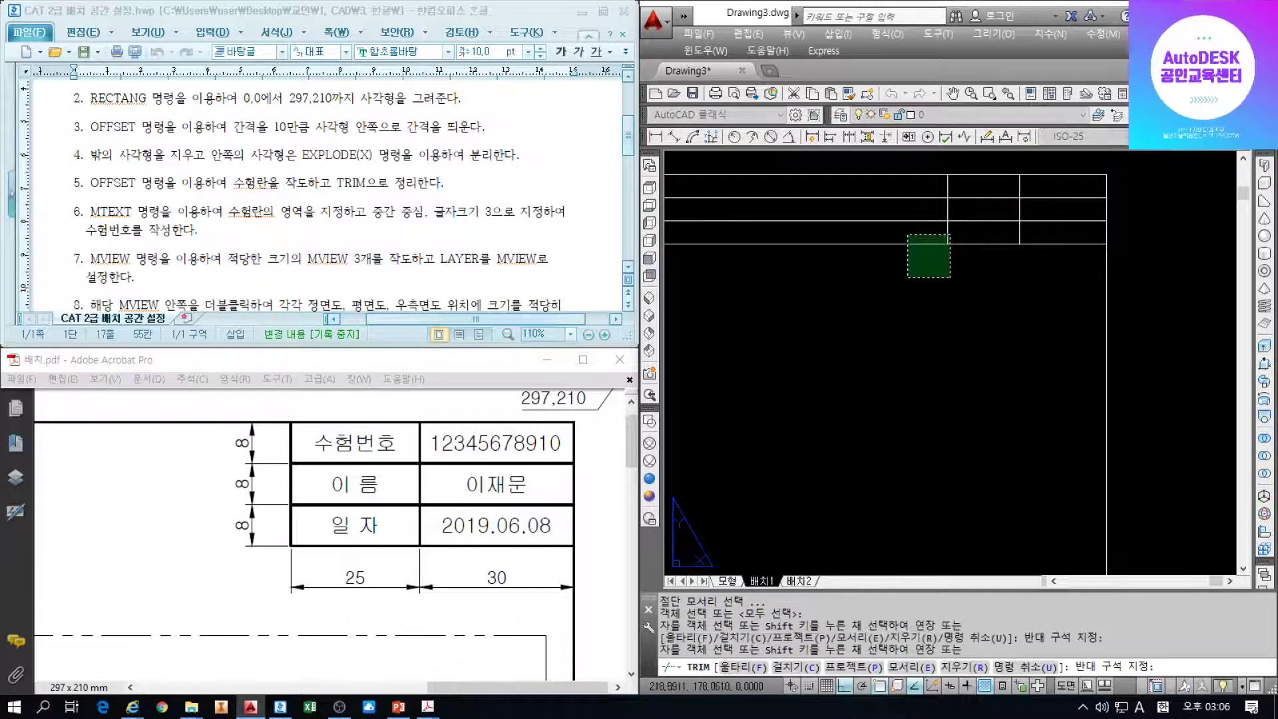
pyautogui.click(871, 271)
pyautogui.click(878, 291)
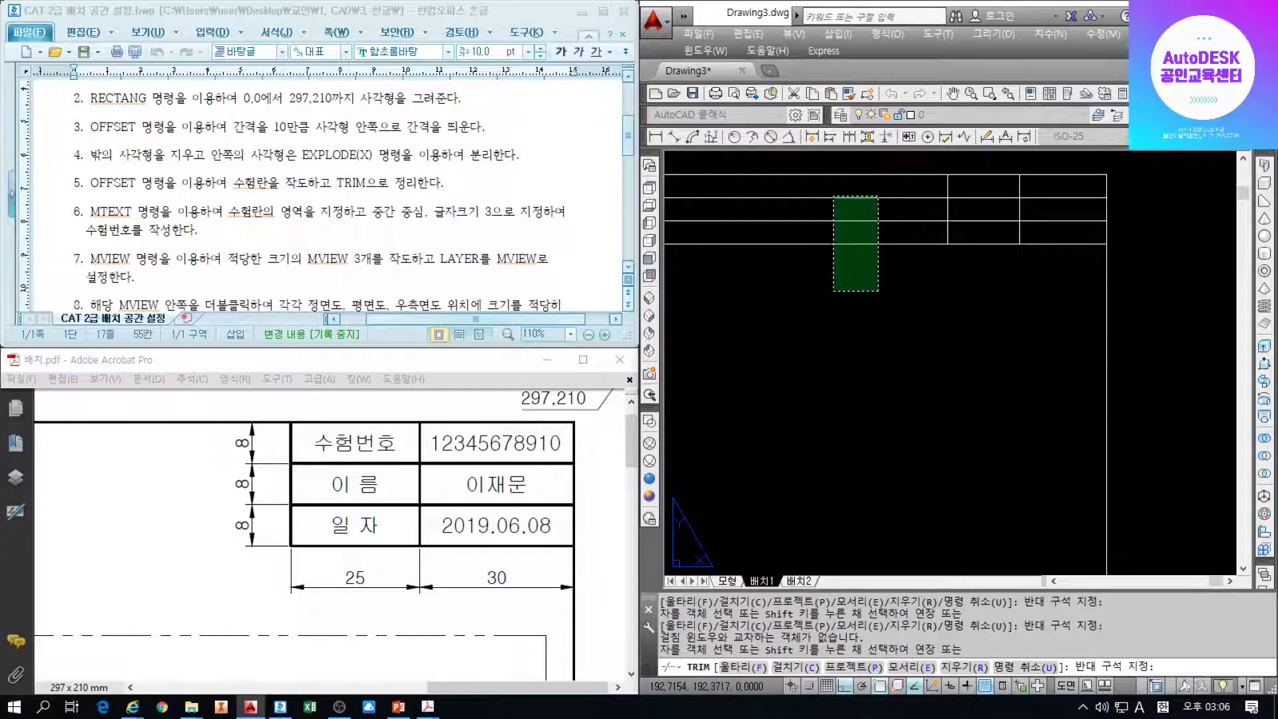
pyautogui.click(833, 196)
pyautogui.press('Return')
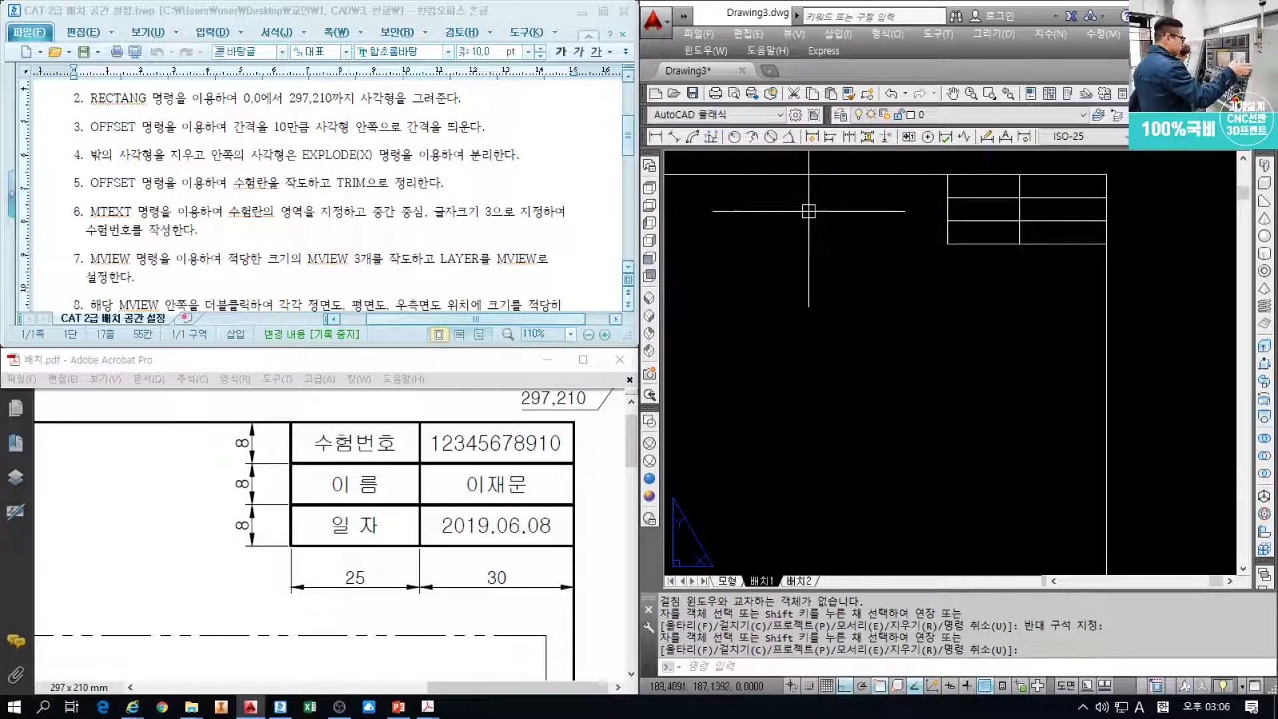
# Mark the text-area instruction and bring the AutoCAD title block into view
pyautogui.click(225, 213)
pyautogui.scroll(-1, 136, 209)
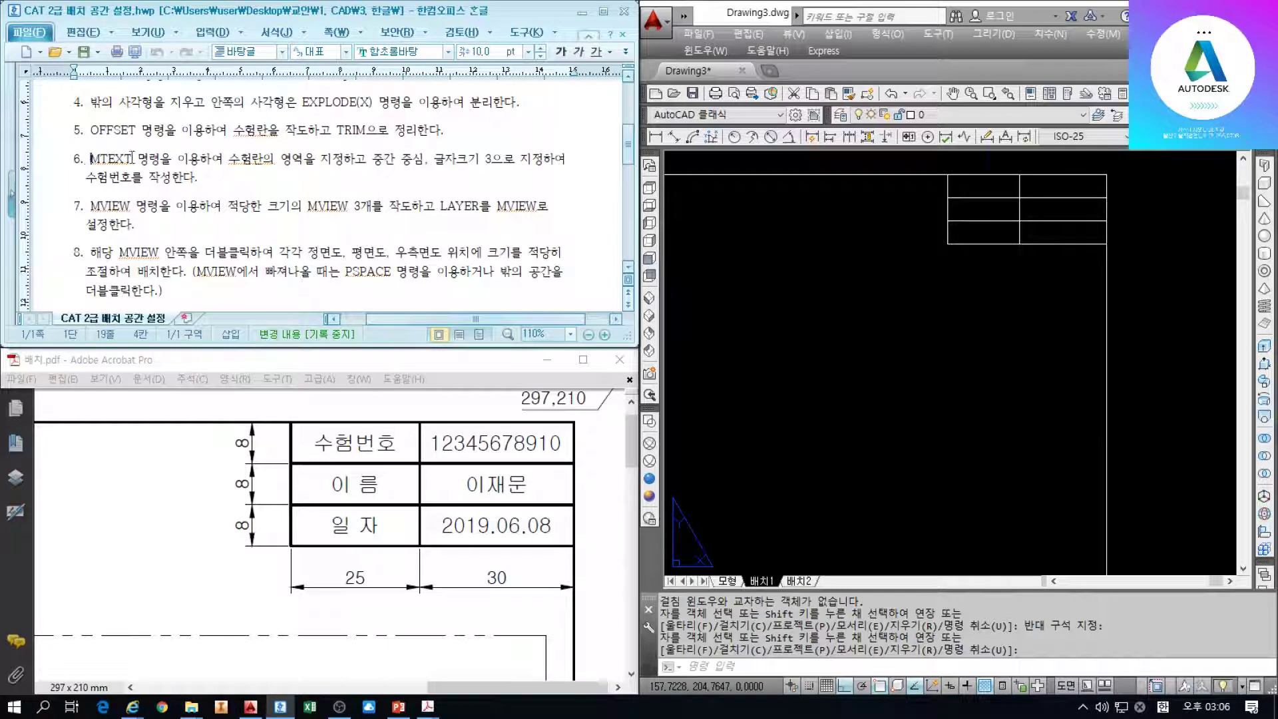
pyautogui.moveTo(229, 160); pyautogui.dragTo(393, 162)
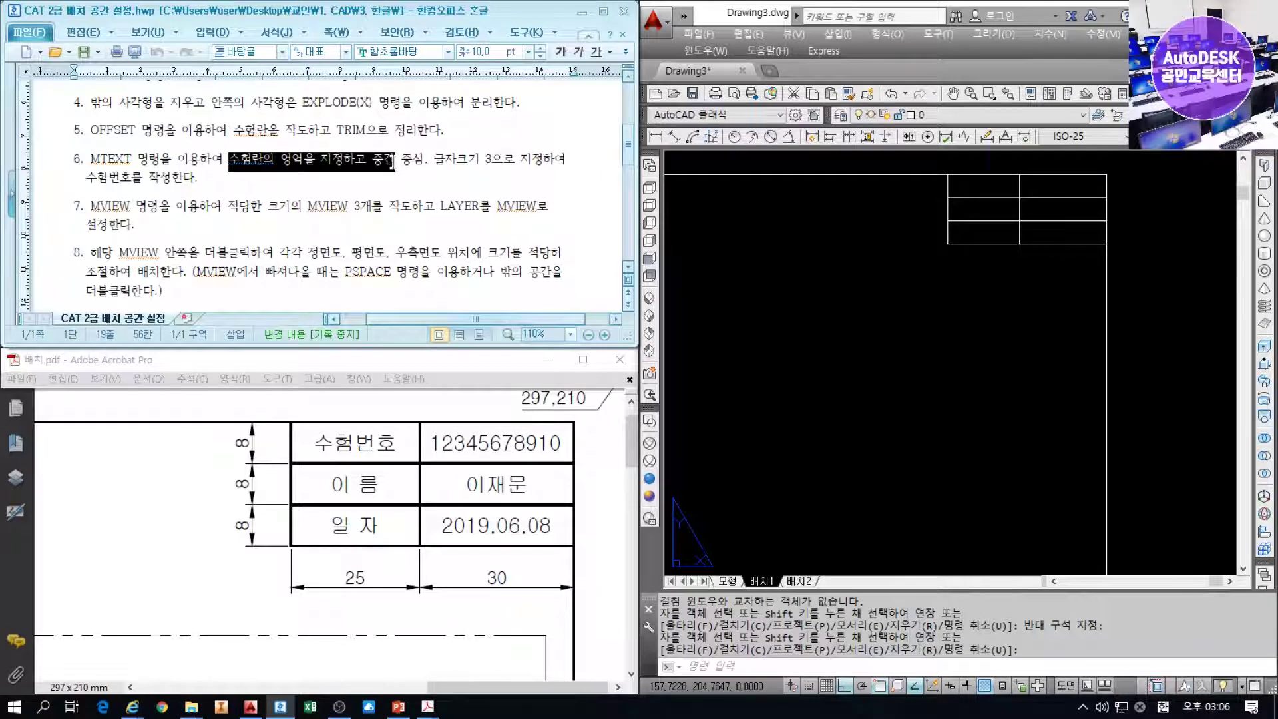
pyautogui.click(999, 190)
pyautogui.scroll(2, 998, 188)
pyautogui.moveTo(998, 188); pyautogui.dragTo(904, 275, button='middle')
pyautogui.scroll(2, 905, 275)
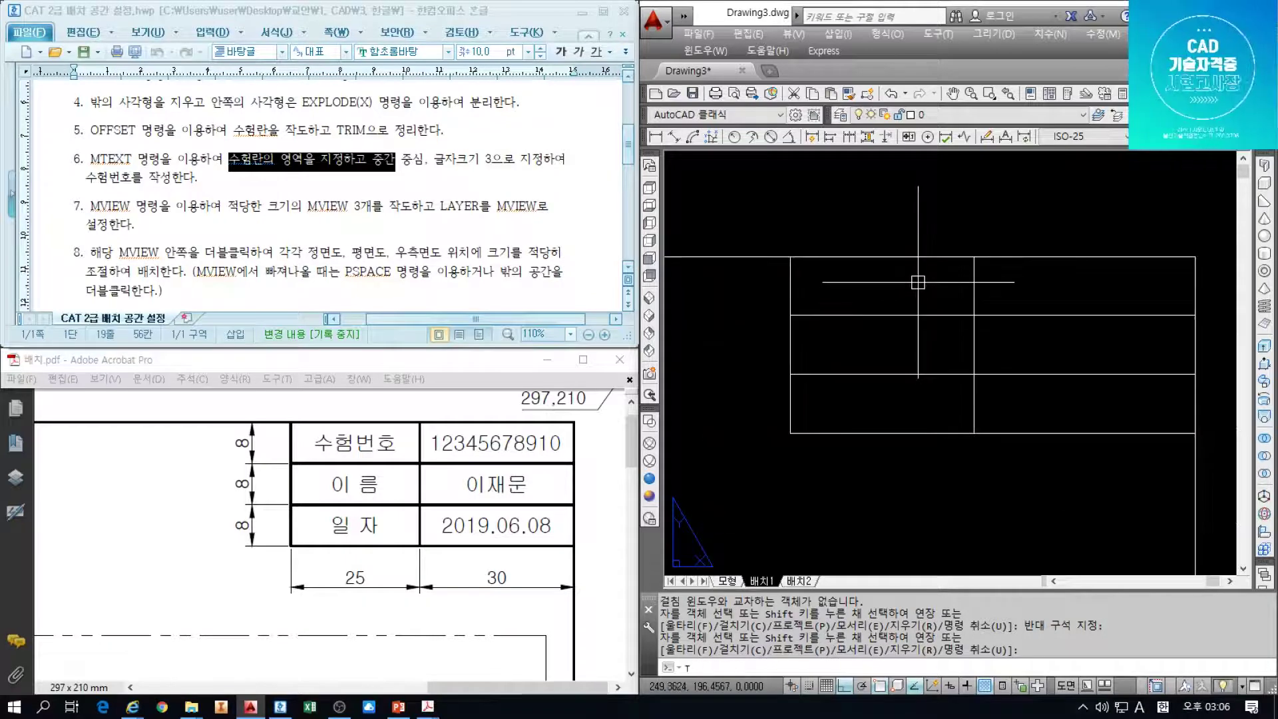
# Place Middle Center MTEXT '1' at height 3 in the top-left cell
pyautogui.write('t')
pyautogui.press('Return')
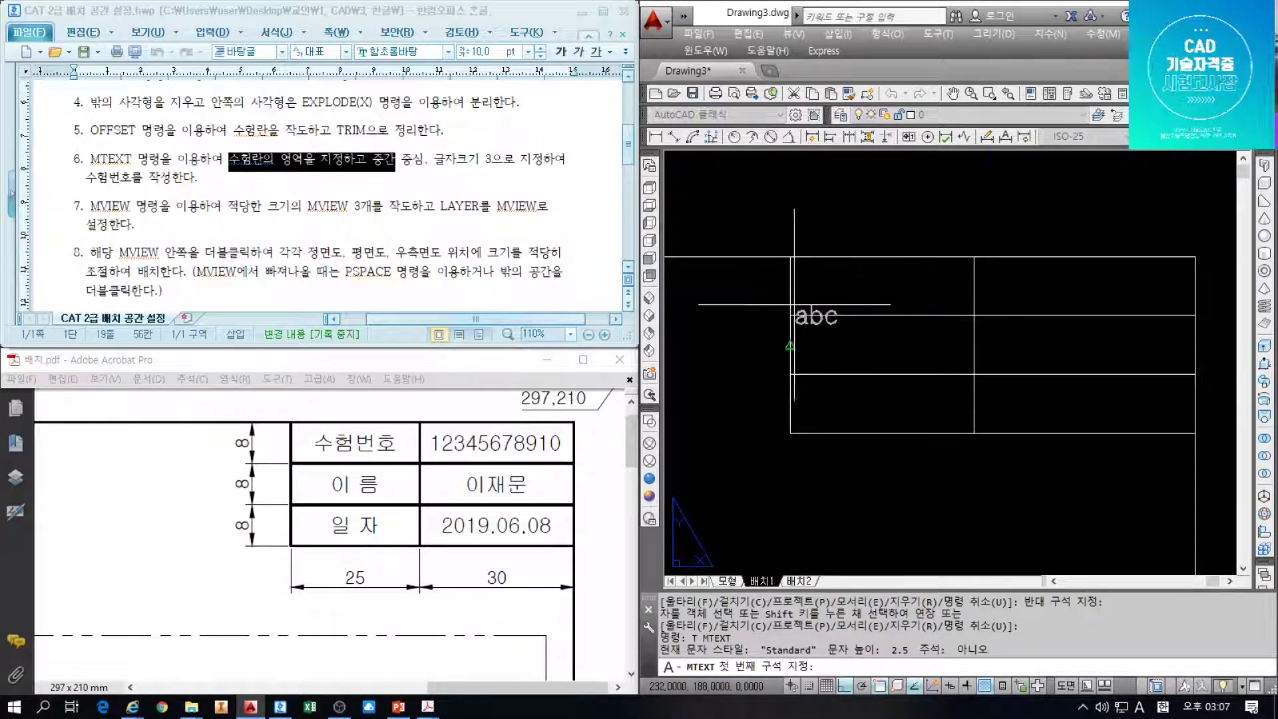
pyautogui.click(790, 315)
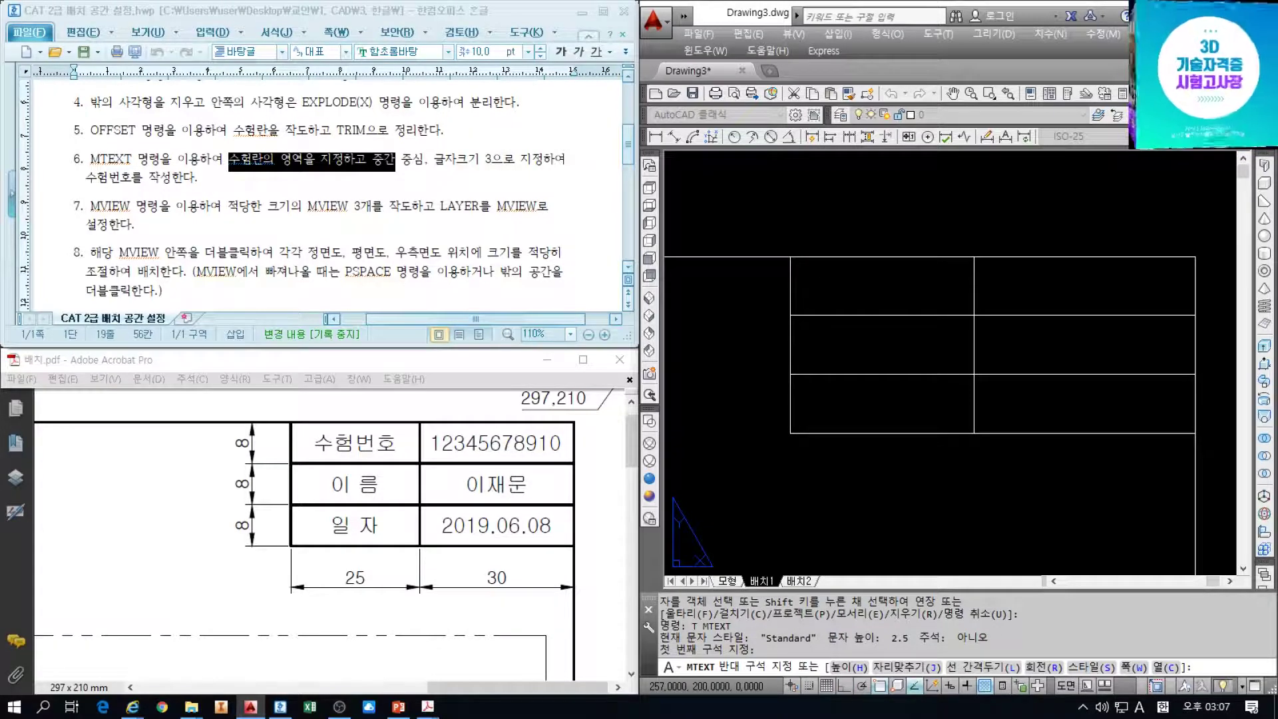
pyautogui.click(974, 256)
pyautogui.click(686, 189)
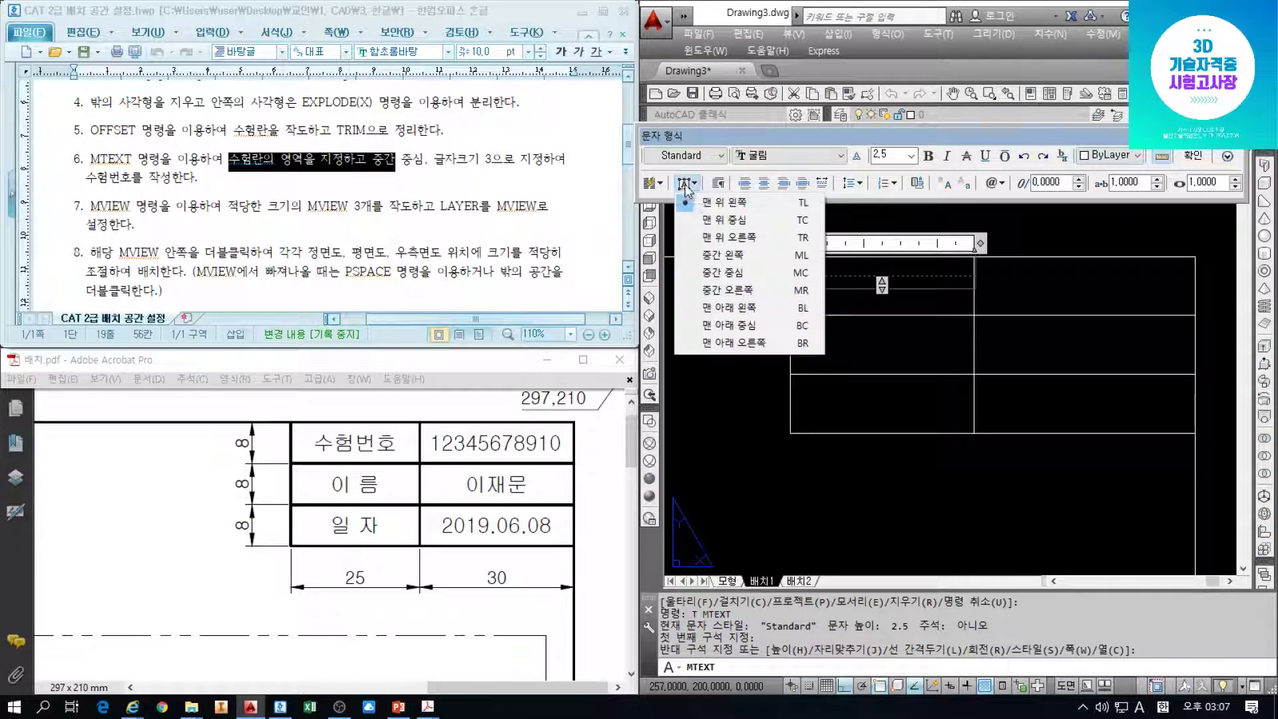
pyautogui.click(732, 267)
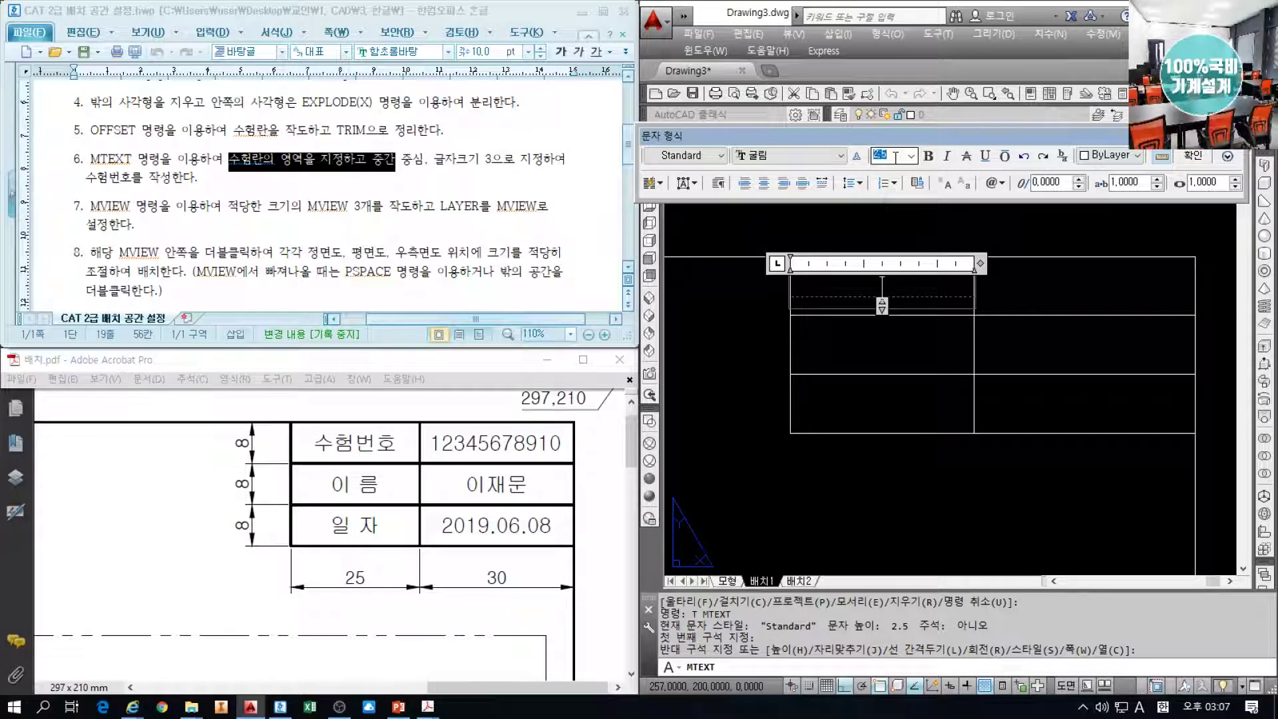
pyautogui.write('3')
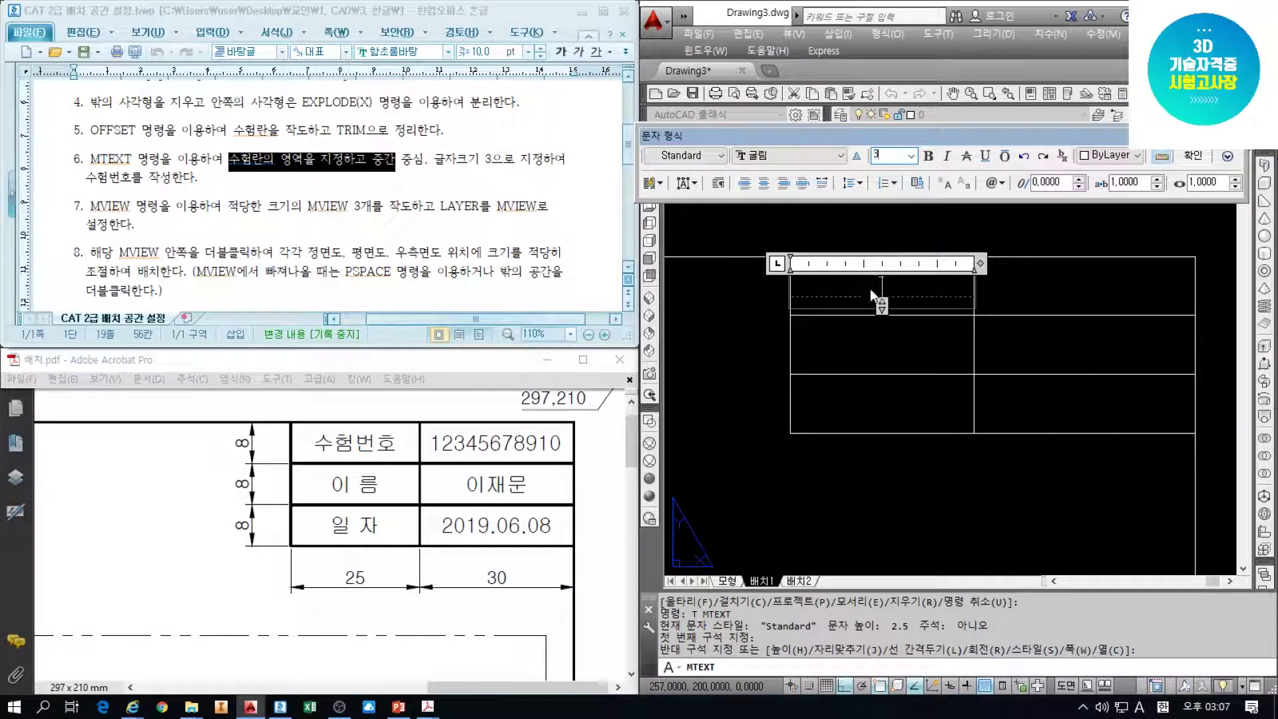
pyautogui.write('1')
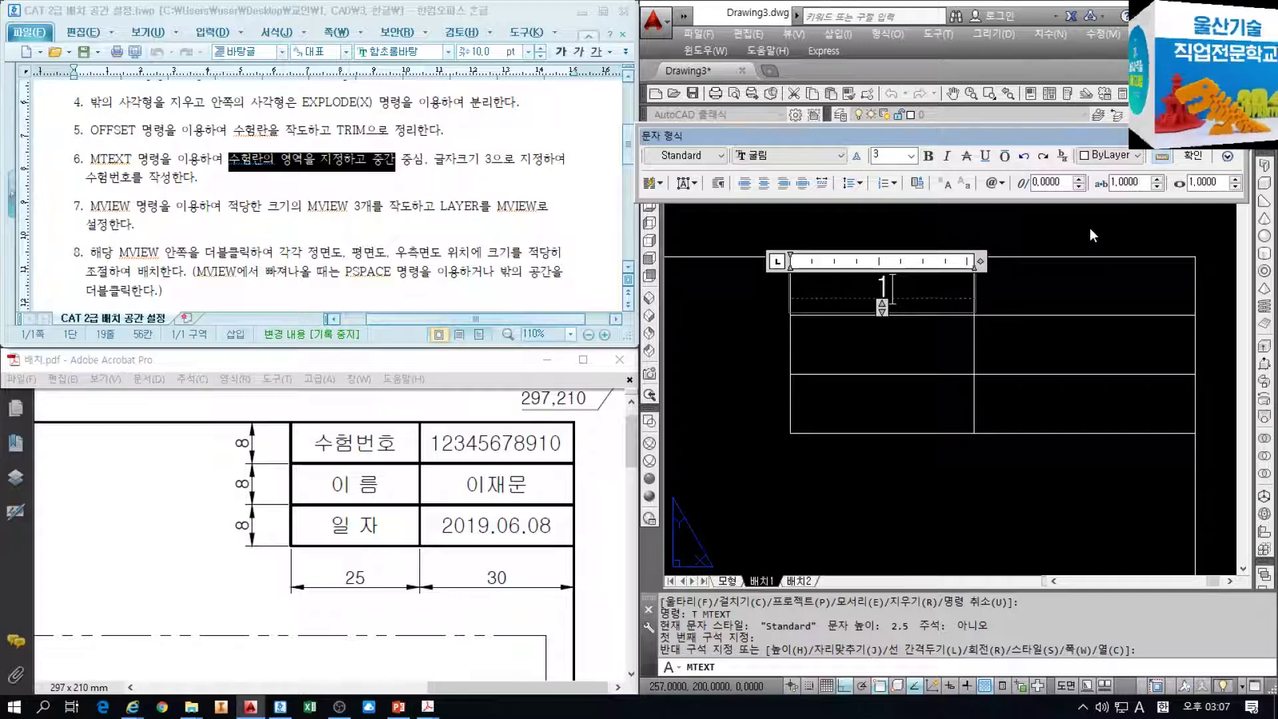
pyautogui.click(1192, 158)
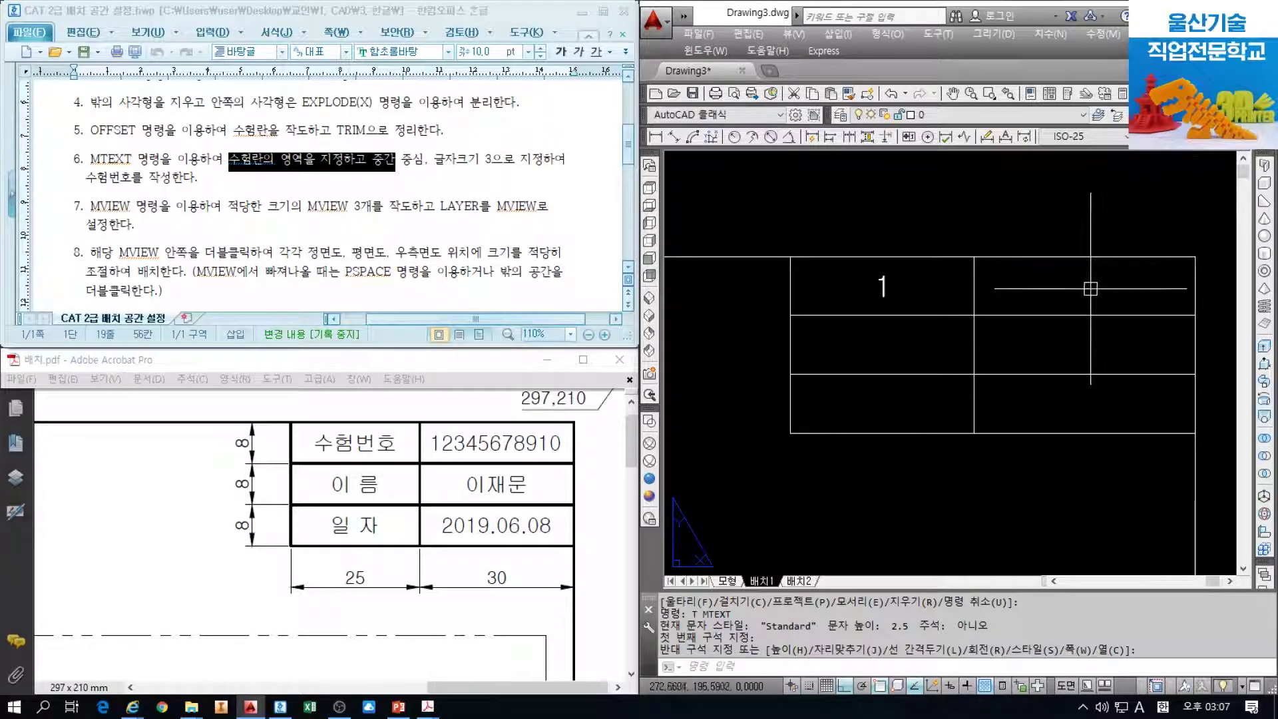
# Place a centred MTEXT '1' in the top-right cell
pyautogui.write('t')
pyautogui.press('Return')
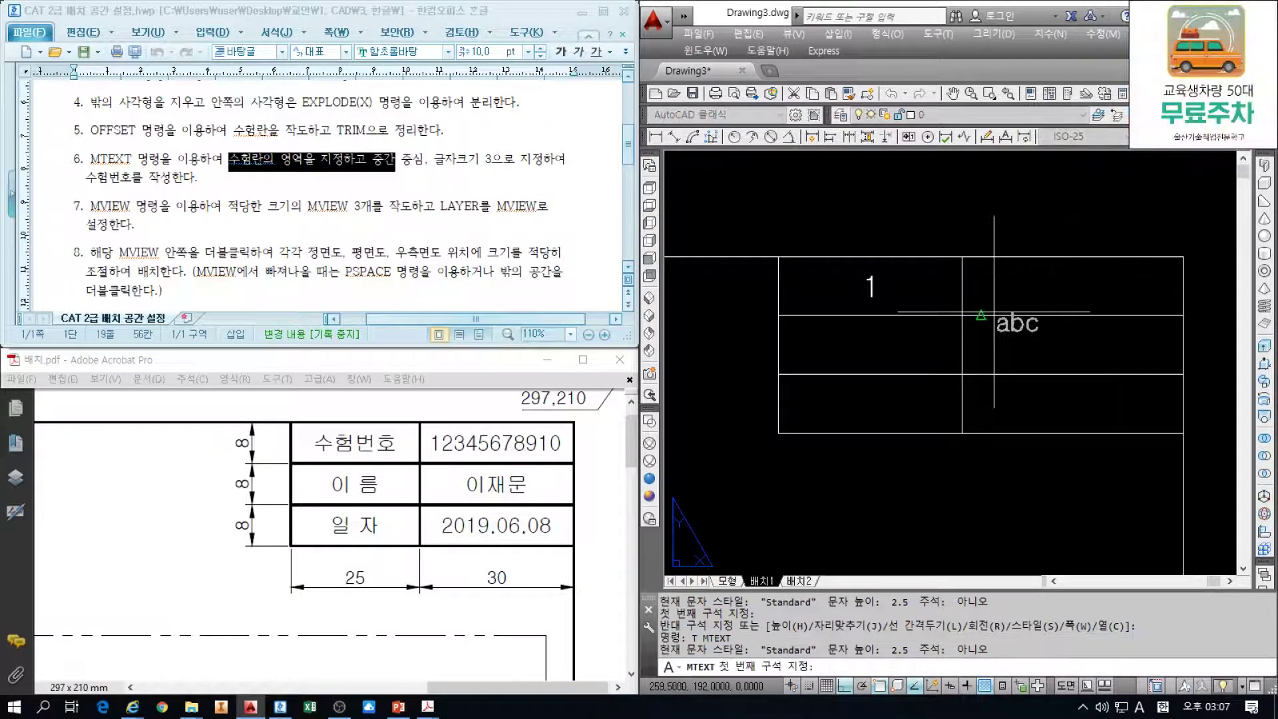
pyautogui.click(962, 315)
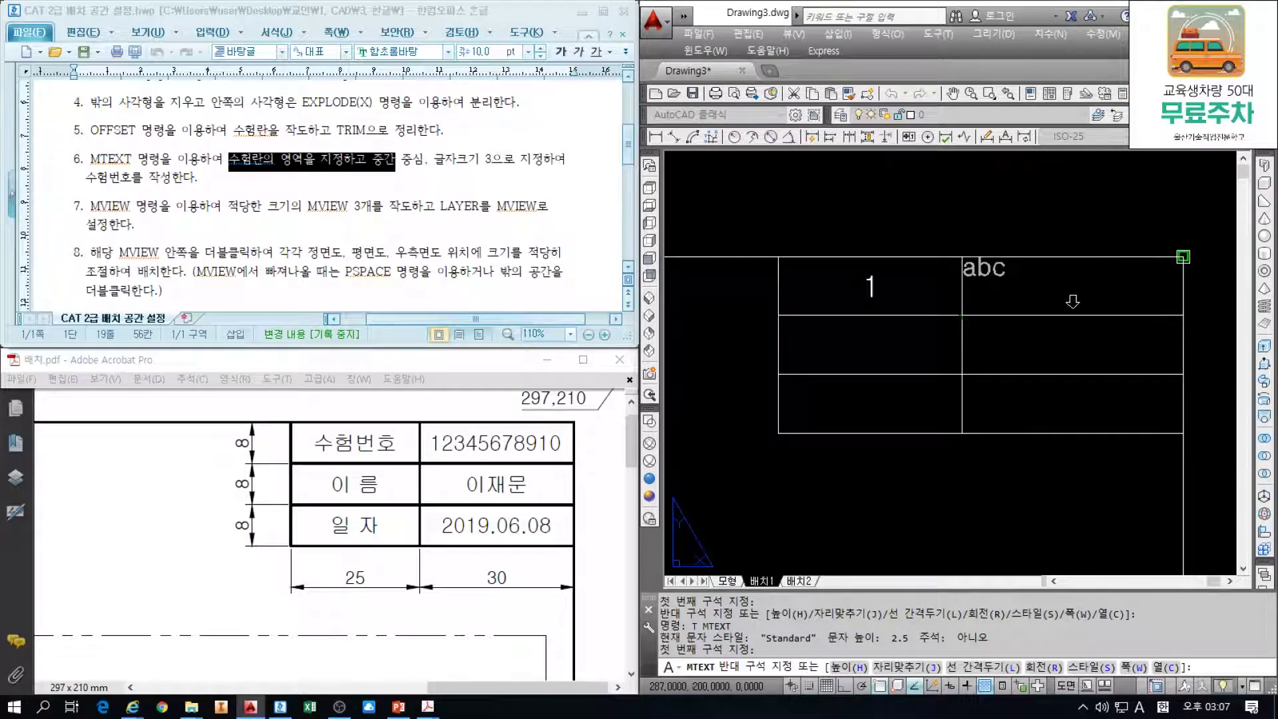
pyautogui.click(1183, 256)
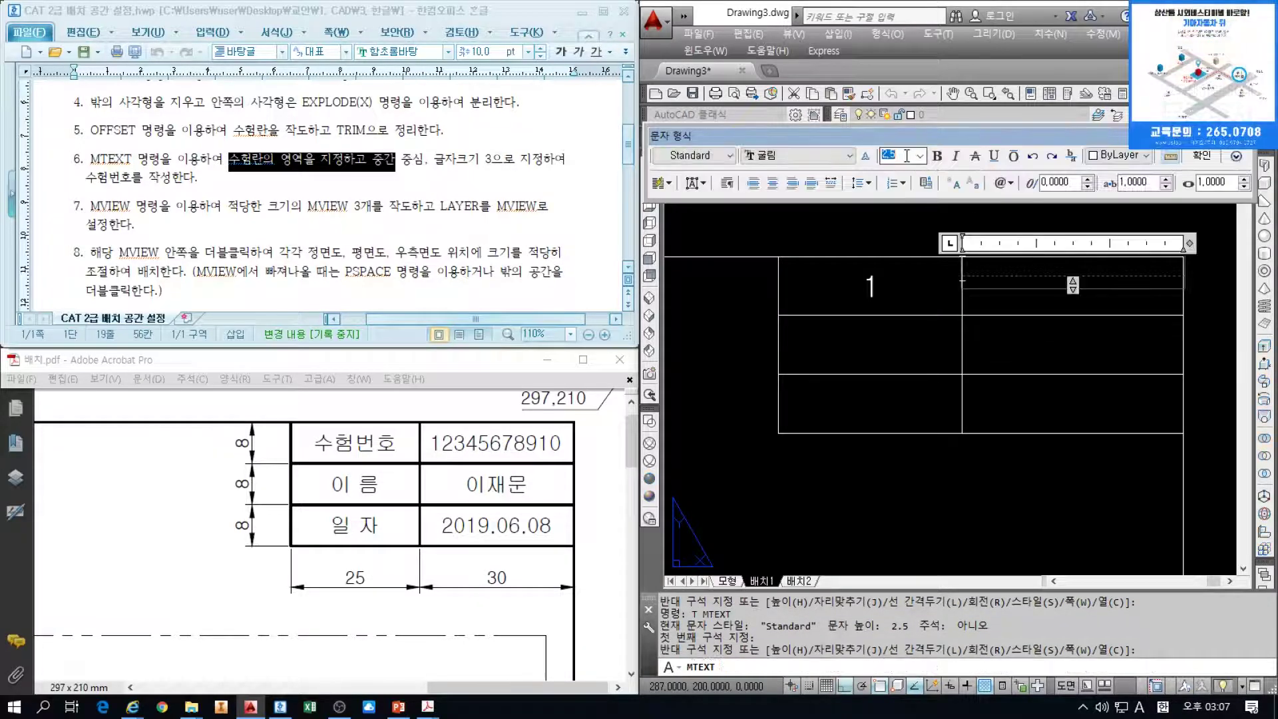
pyautogui.click(732, 188)
pyautogui.click(739, 273)
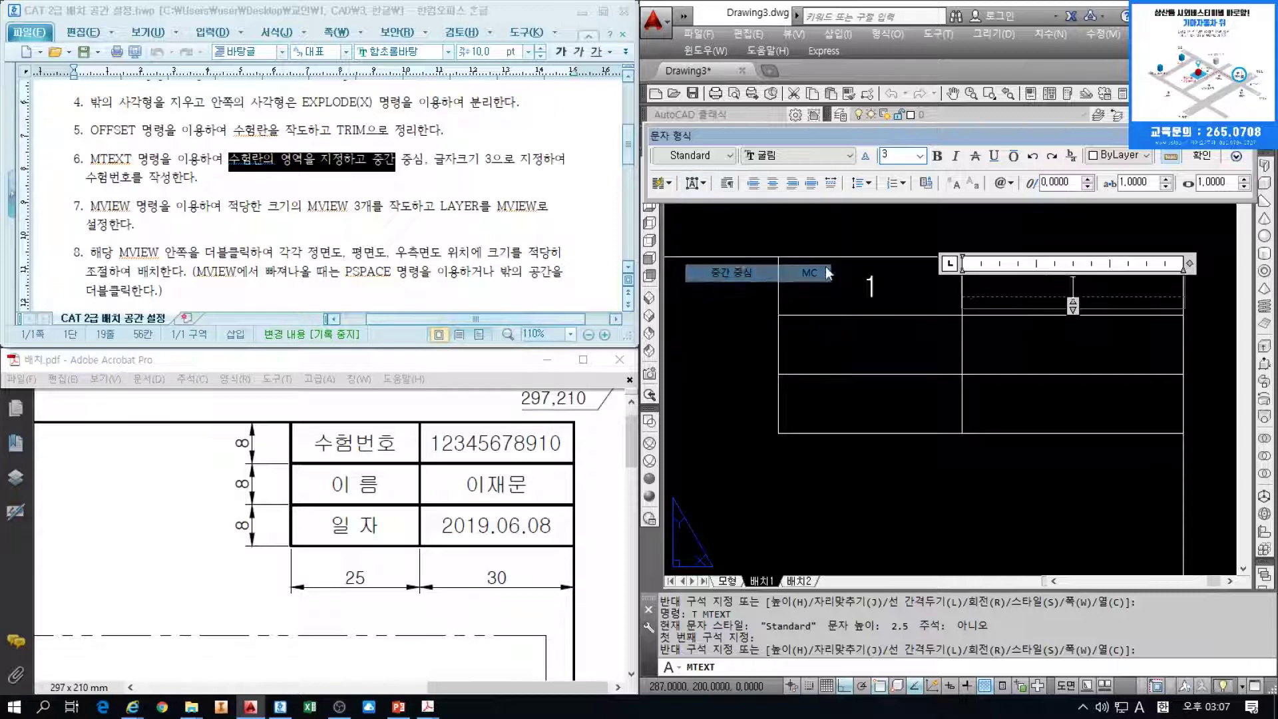
pyautogui.click(1014, 295)
pyautogui.write('1')
pyautogui.click(1201, 157)
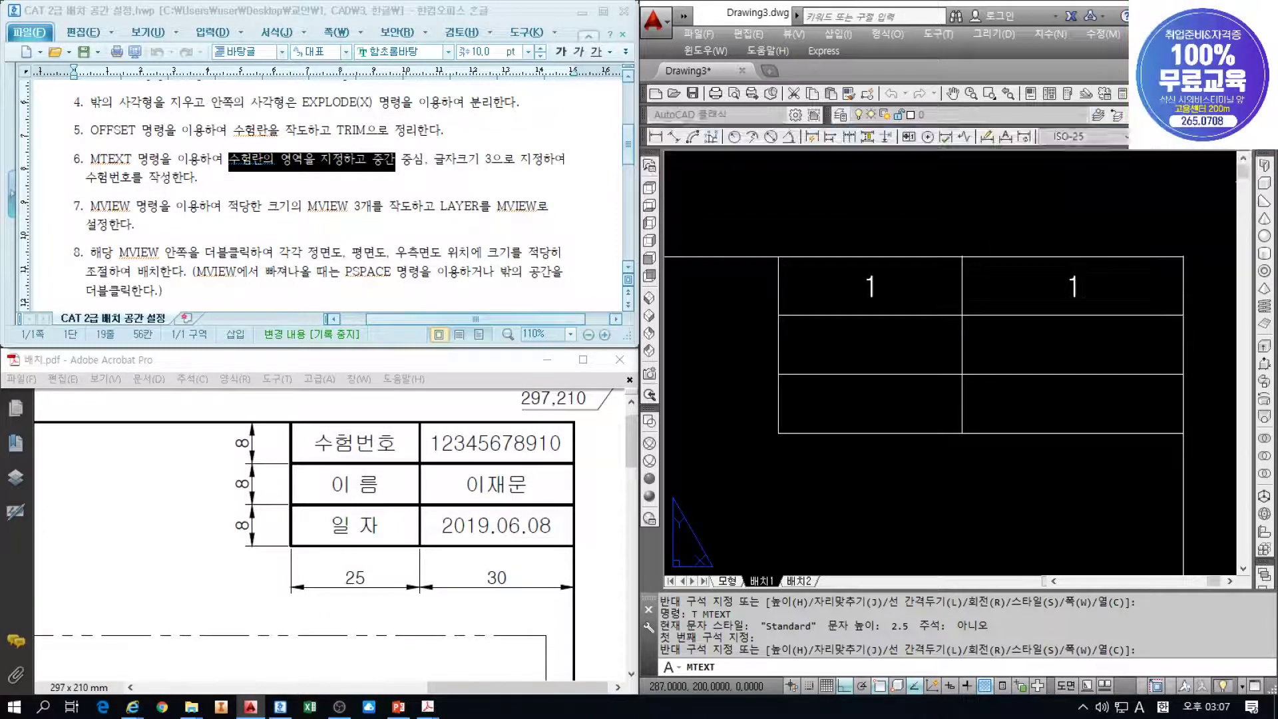
# Move both '1' texts onto the 문자 layer
pyautogui.click(1065, 286)
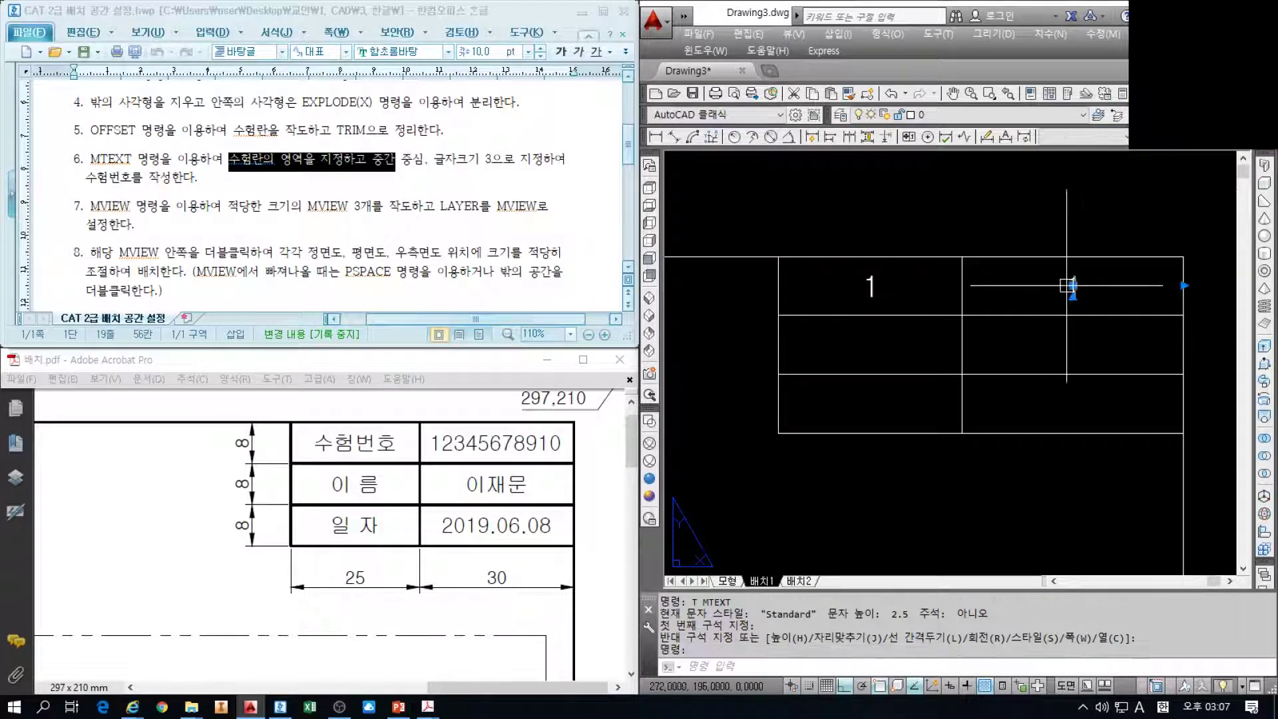
pyautogui.click(871, 286)
pyautogui.click(965, 114)
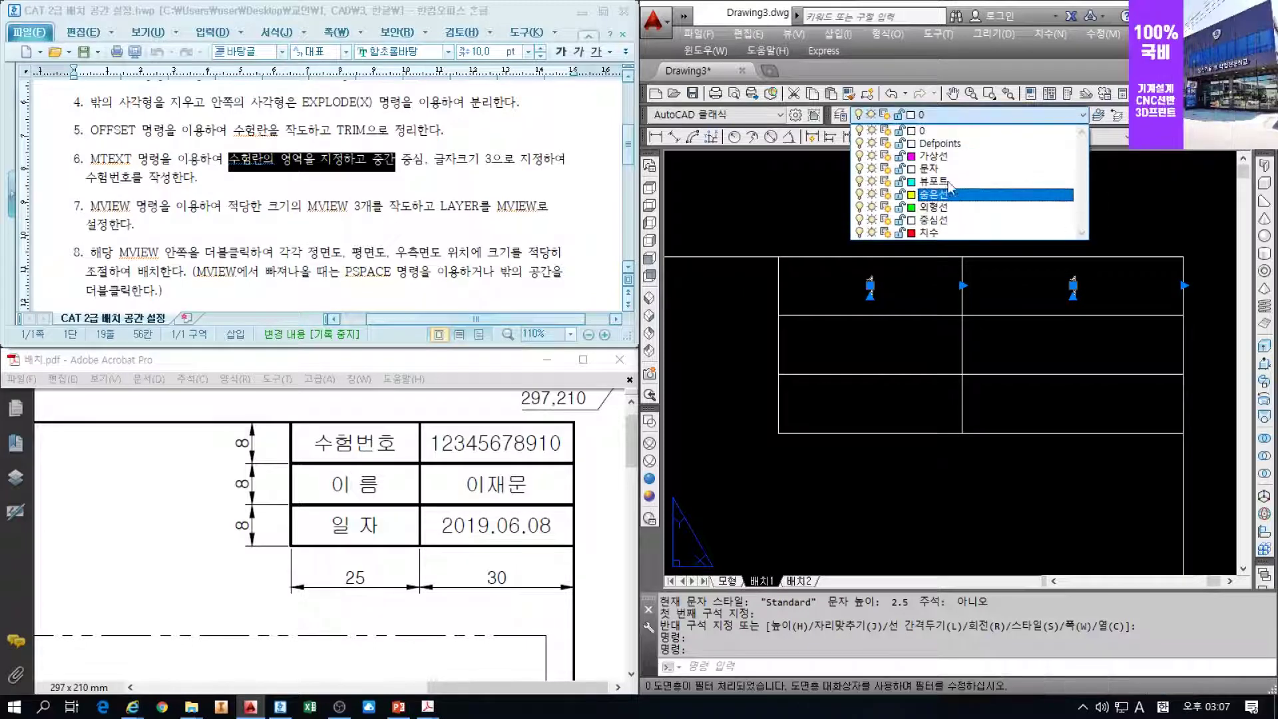
pyautogui.click(942, 169)
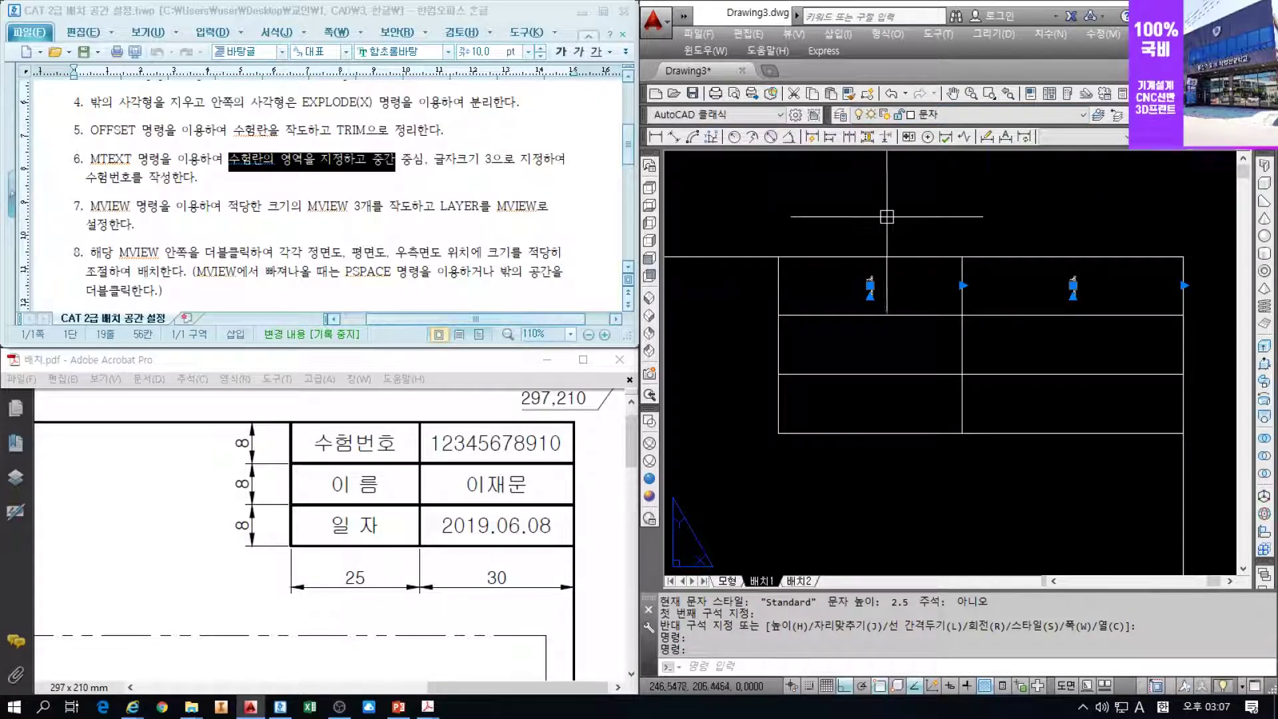
# Copy the two '1' texts into the second and third rows
pyautogui.write('co')
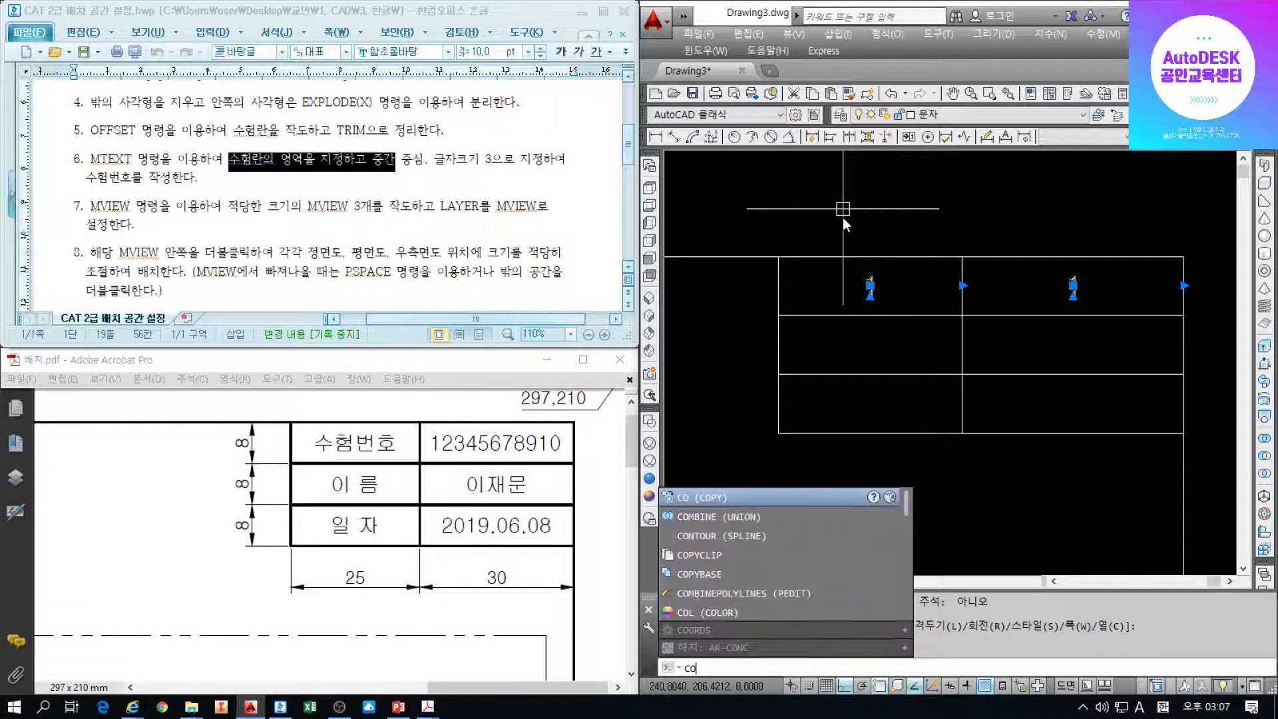
pyautogui.press('Return')
pyautogui.click(778, 256)
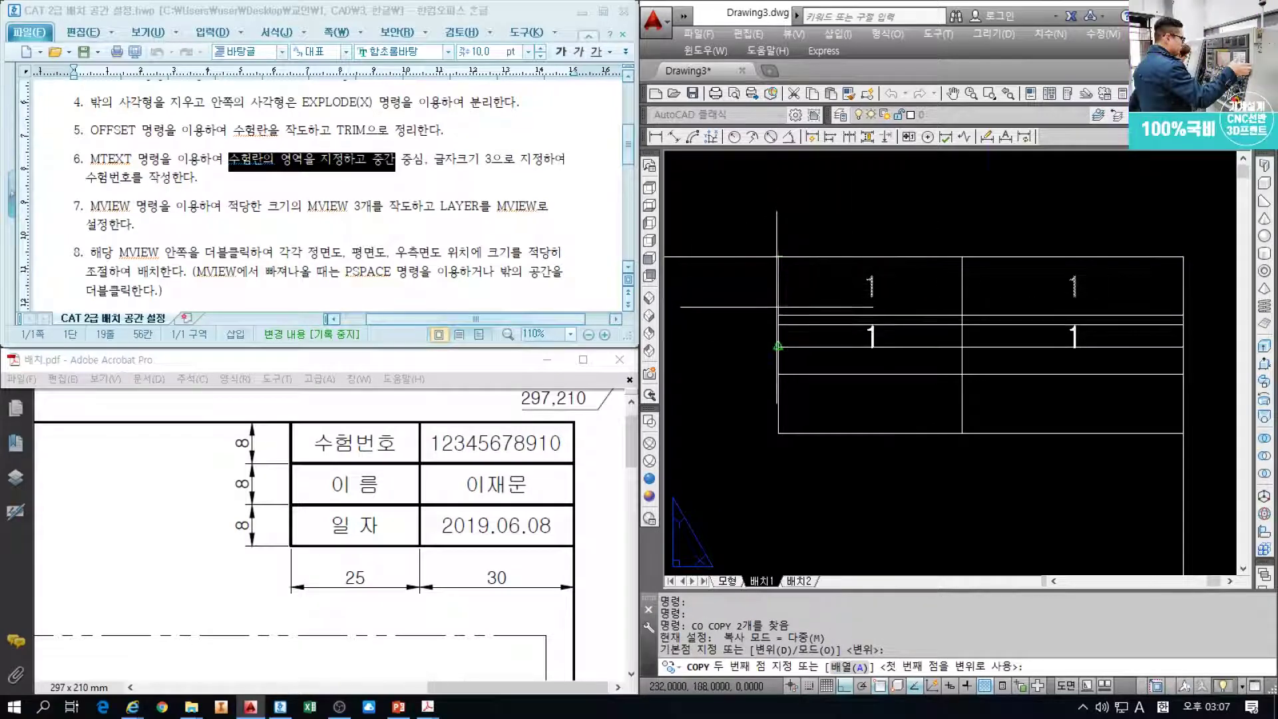
pyautogui.click(778, 315)
pyautogui.click(778, 373)
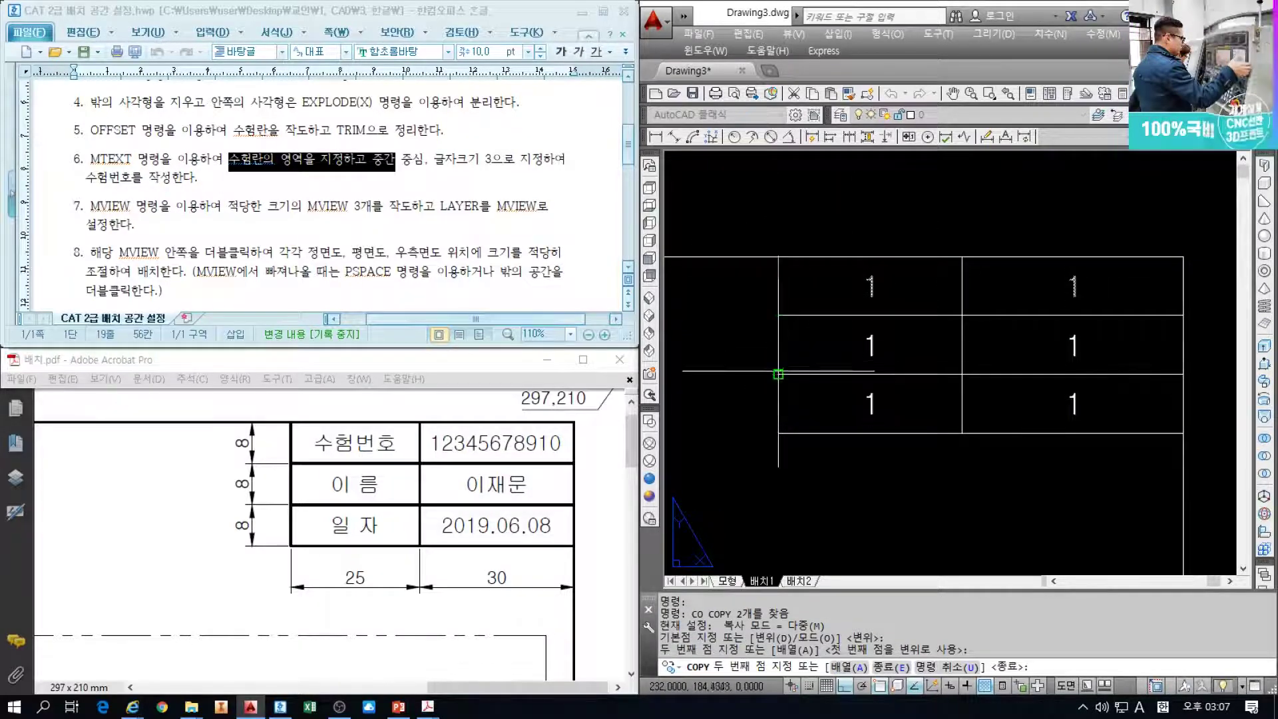
pyautogui.press('Escape')
pyautogui.press('Escape')
pyautogui.press('Escape')
# Copy the whole title-block table to a new location
pyautogui.scroll(-2, 838, 336)
pyautogui.scroll(-4, 838, 336)
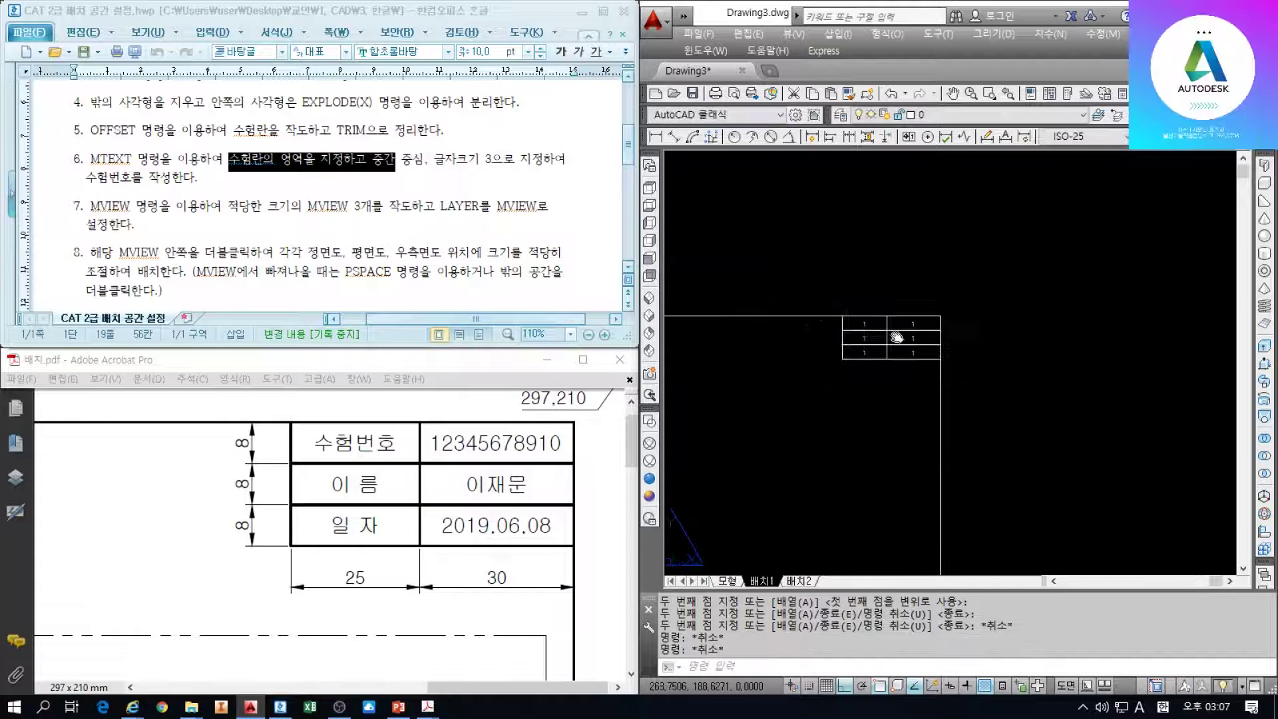
pyautogui.click(975, 378)
pyautogui.click(790, 261)
pyautogui.write('co')
pyautogui.press('space')
pyautogui.click(829, 260)
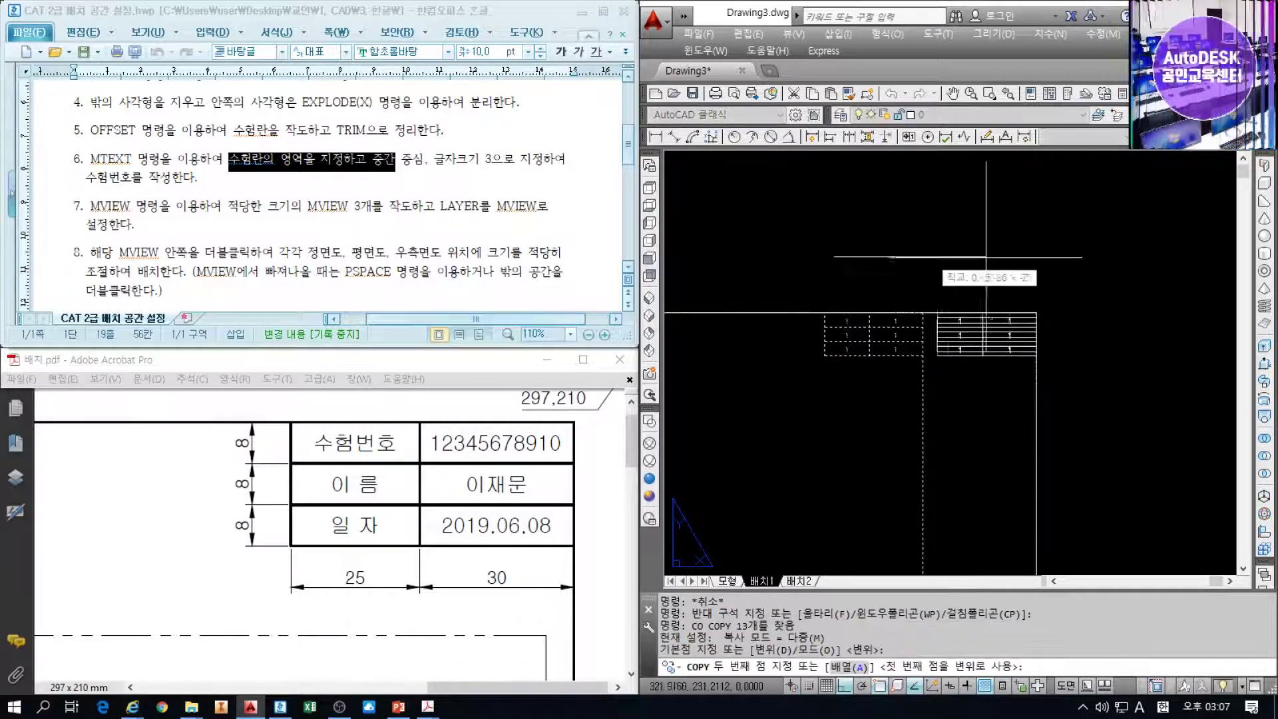
pyautogui.scroll(-2, 985, 260)
pyautogui.moveTo(827, 287); pyautogui.dragTo(740, 335, button='middle')
pyautogui.click(895, 275)
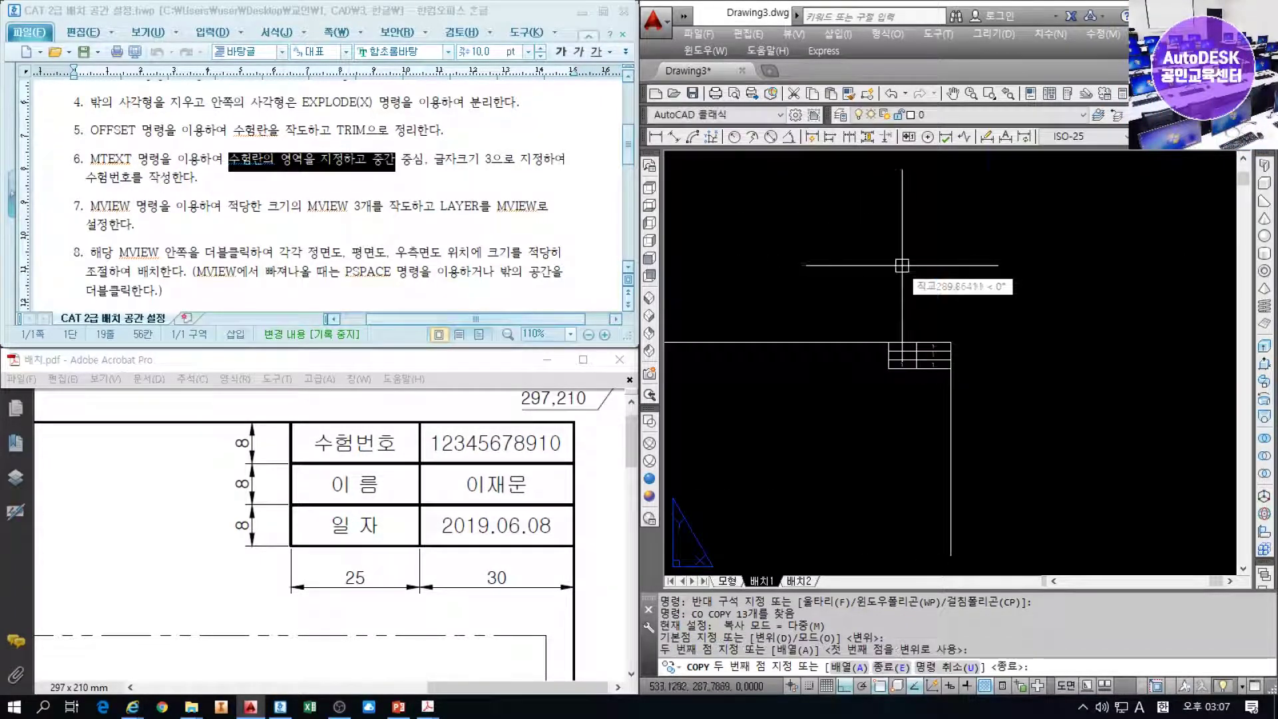
pyautogui.press('Escape')
pyautogui.press('Escape')
pyautogui.press('Escape')
# Select five of the '1' texts in the table cells
pyautogui.scroll(6, 846, 370)
pyautogui.click(820, 365)
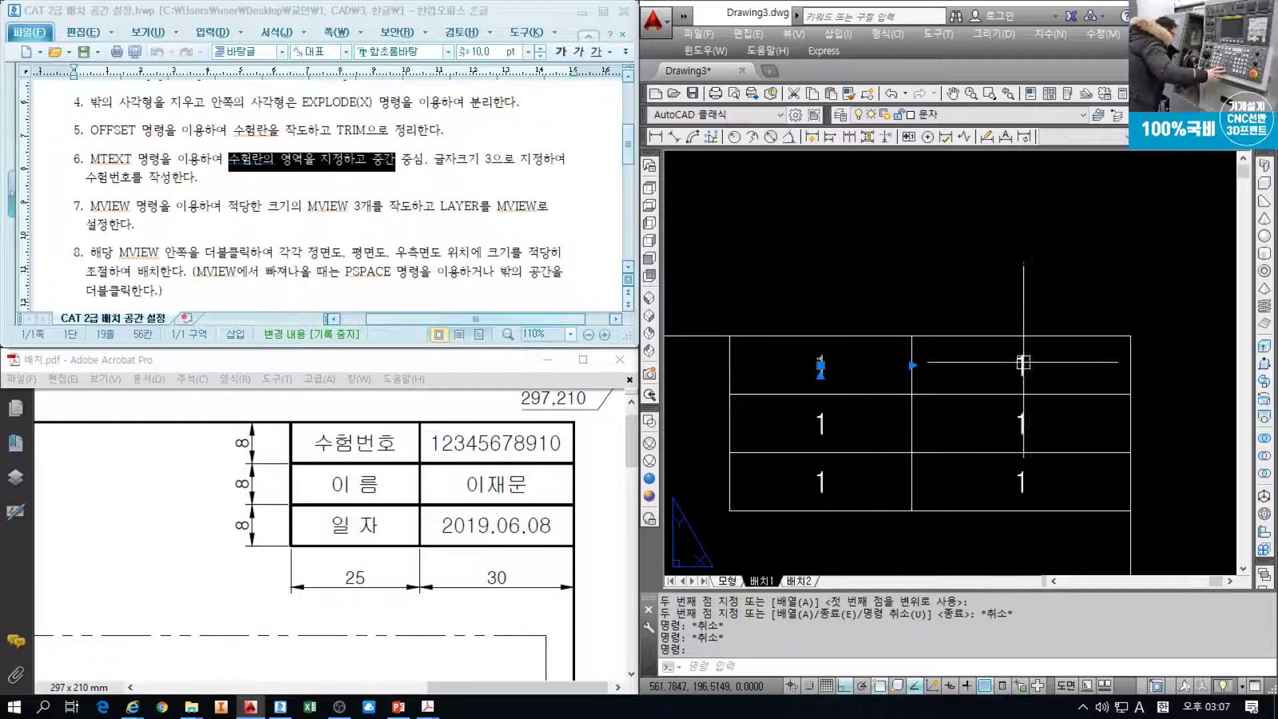
pyautogui.click(1021, 365)
pyautogui.click(1021, 423)
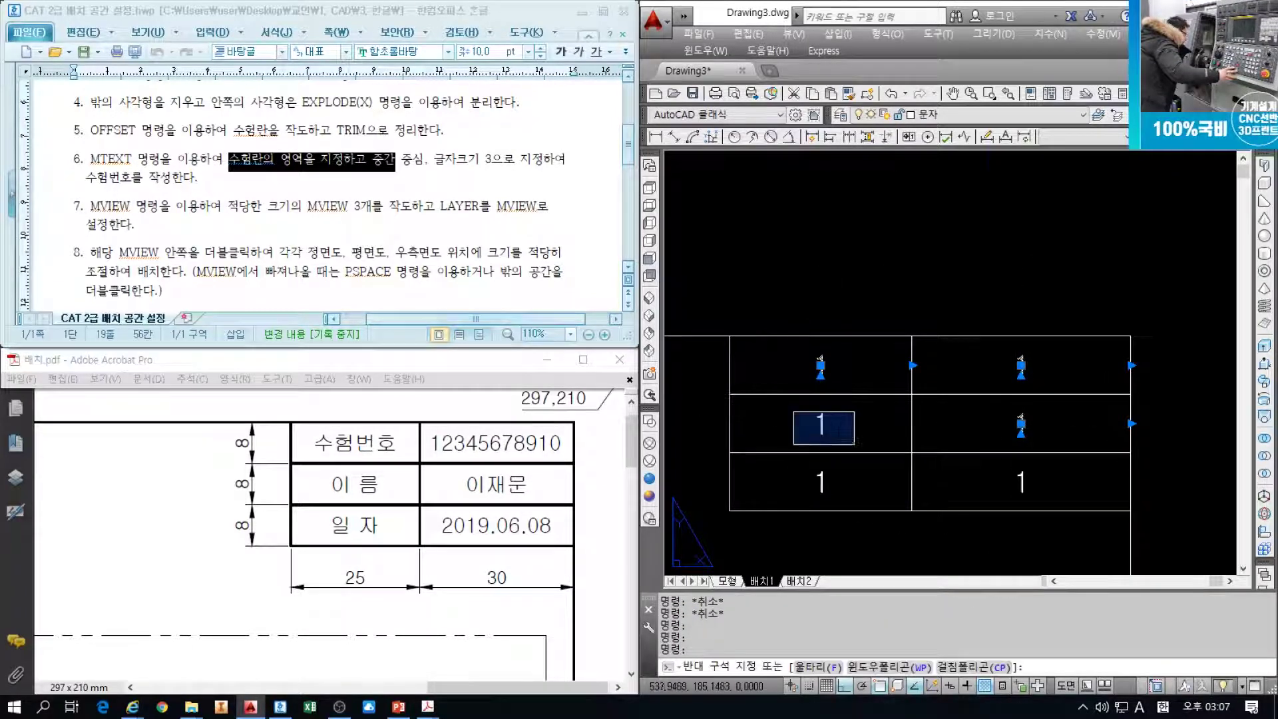
pyautogui.click(820, 423)
pyautogui.click(829, 477)
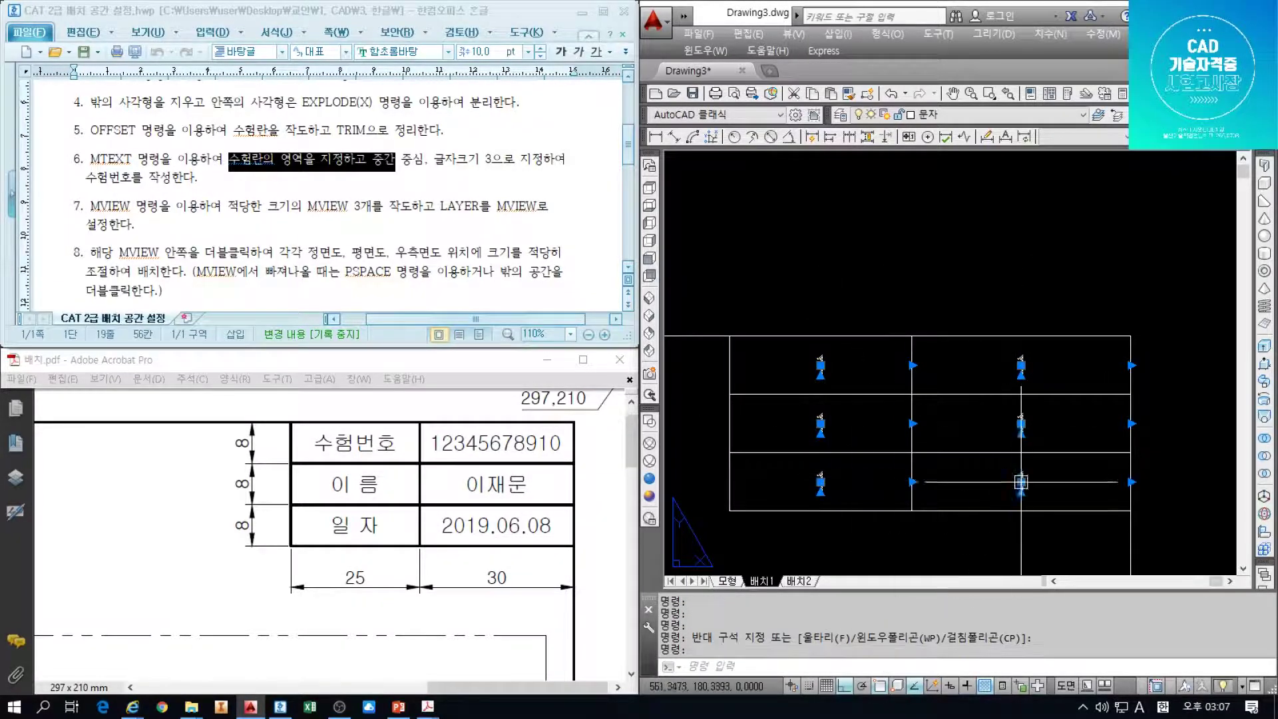
# Erase the six selected 1 texts from the table
pyautogui.write('e')
pyautogui.press('Return')
pyautogui.moveTo(845, 373); pyautogui.dragTo(892, 381, button='middle')
# Add a Middle Center multiline text '1' in the table's top-left cell
pyautogui.write('t')
pyautogui.press('Return')
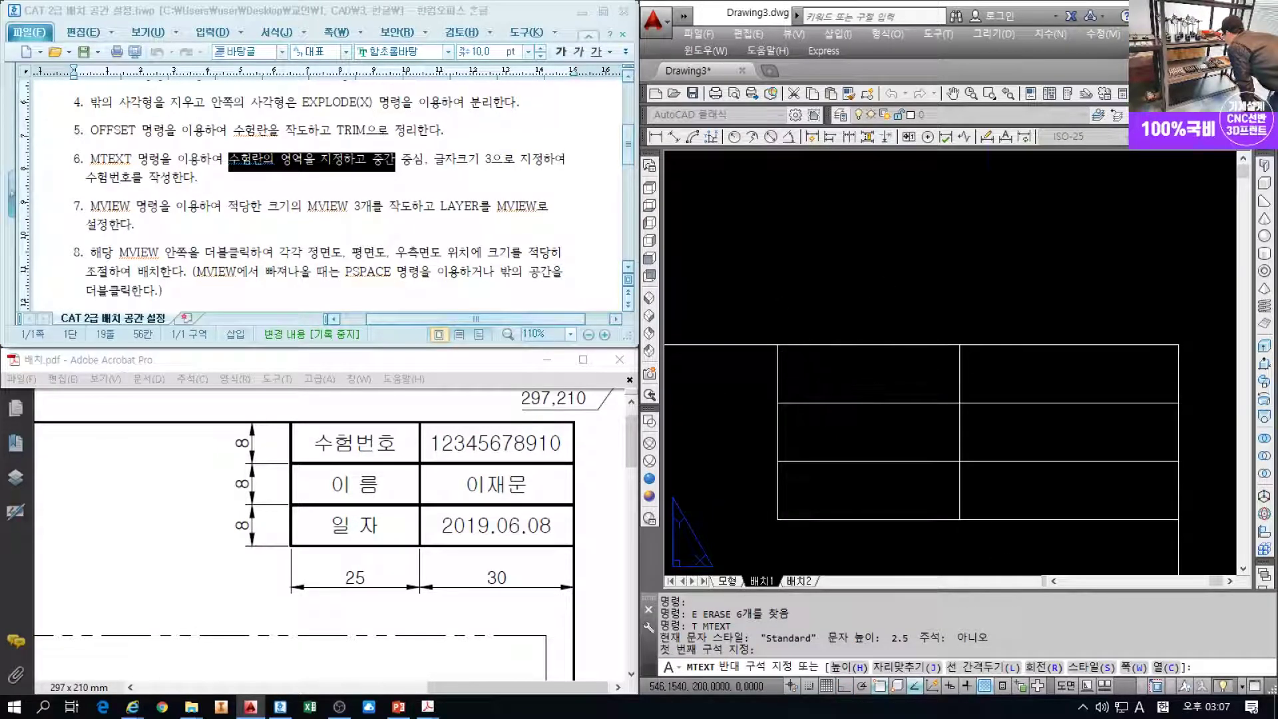
pyautogui.click(959, 403)
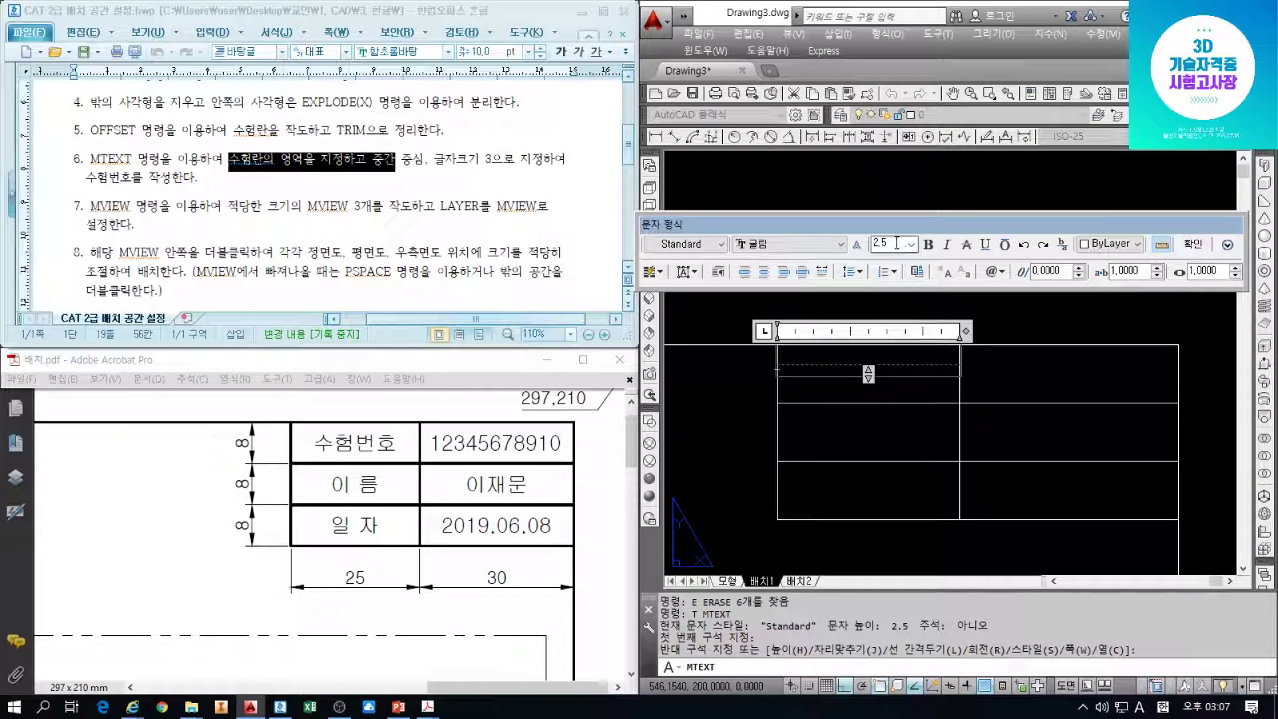
pyautogui.click(692, 271)
pyautogui.click(736, 360)
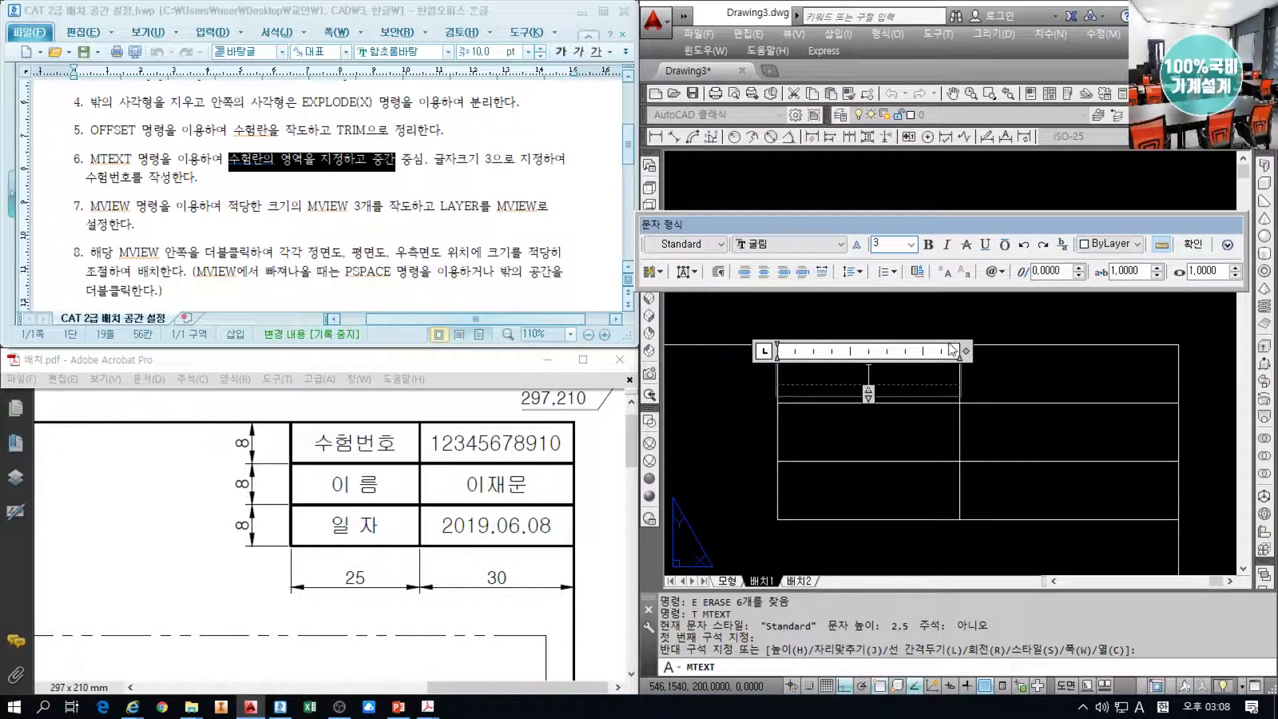
pyautogui.write('1')
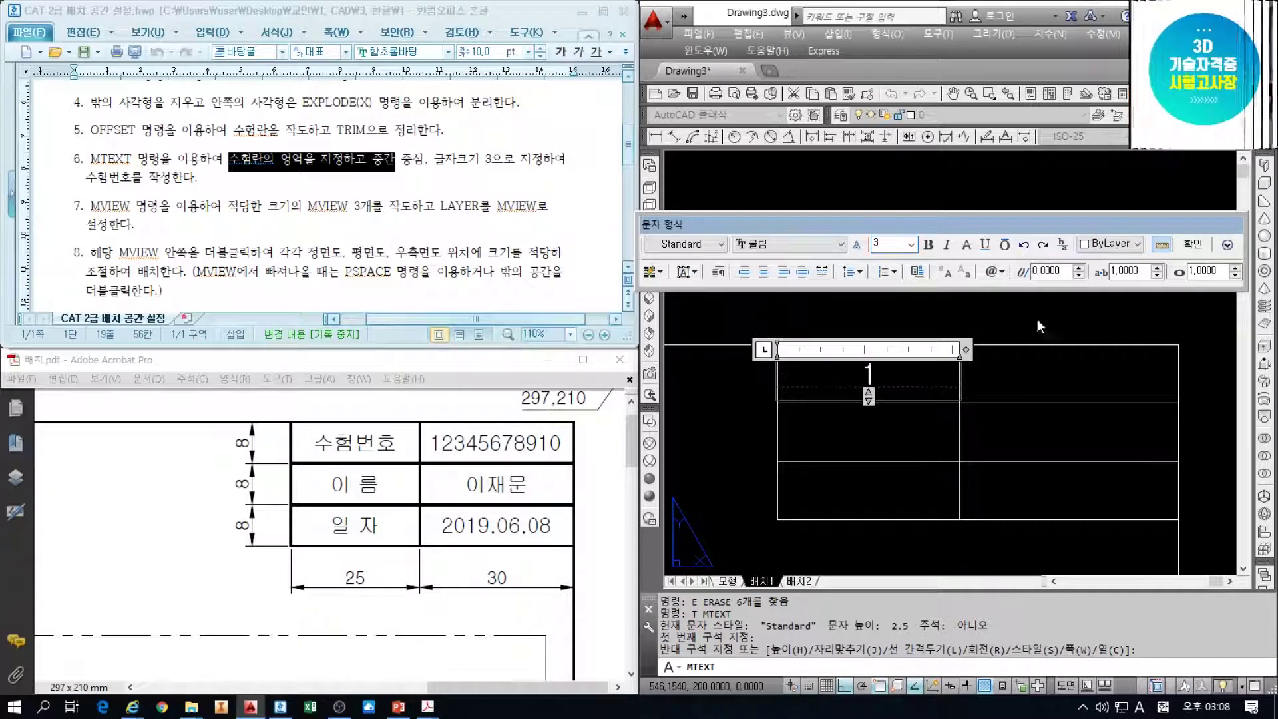
pyautogui.click(1192, 244)
# Move the new 1 text onto the 문자 layer and reselect it
pyautogui.click(869, 368)
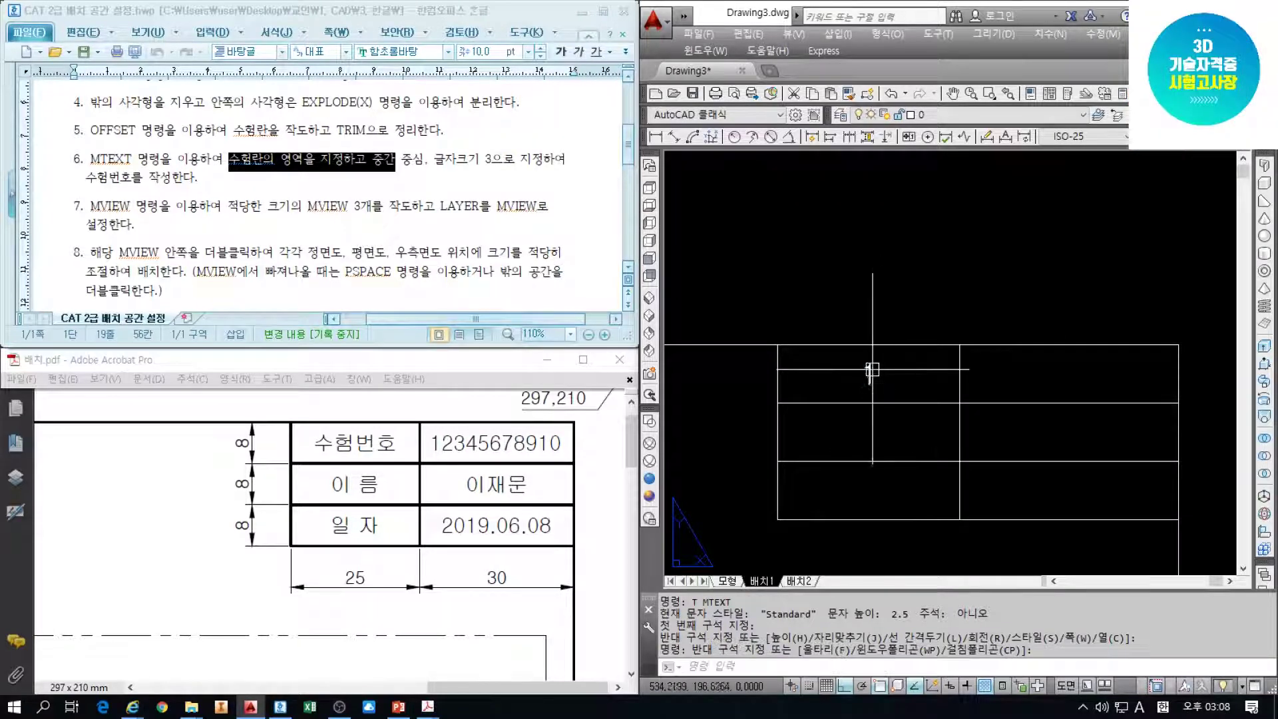
pyautogui.click(877, 381)
pyautogui.click(939, 114)
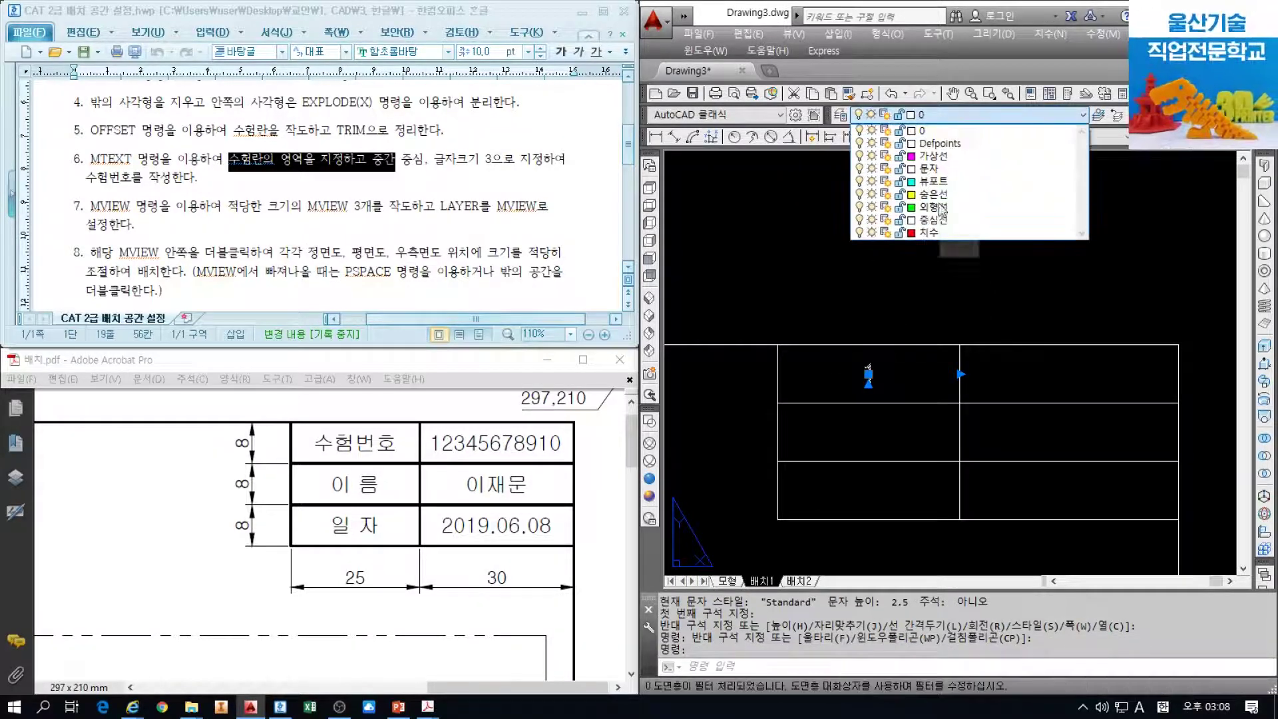
pyautogui.click(938, 169)
pyautogui.press('Escape')
pyautogui.press('Escape')
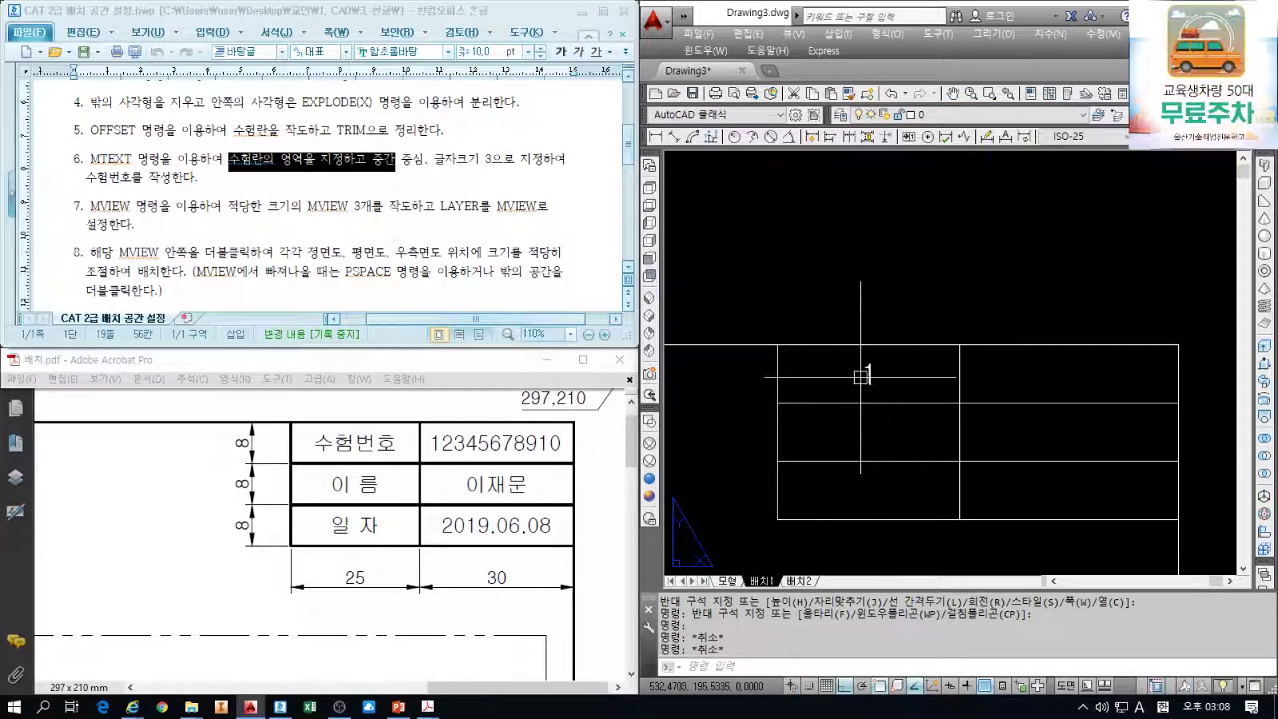
pyautogui.click(863, 375)
pyautogui.click(876, 364)
# Copy the 1 from the top-left corner into the other five table cells
pyautogui.write('co')
pyautogui.press('Return')
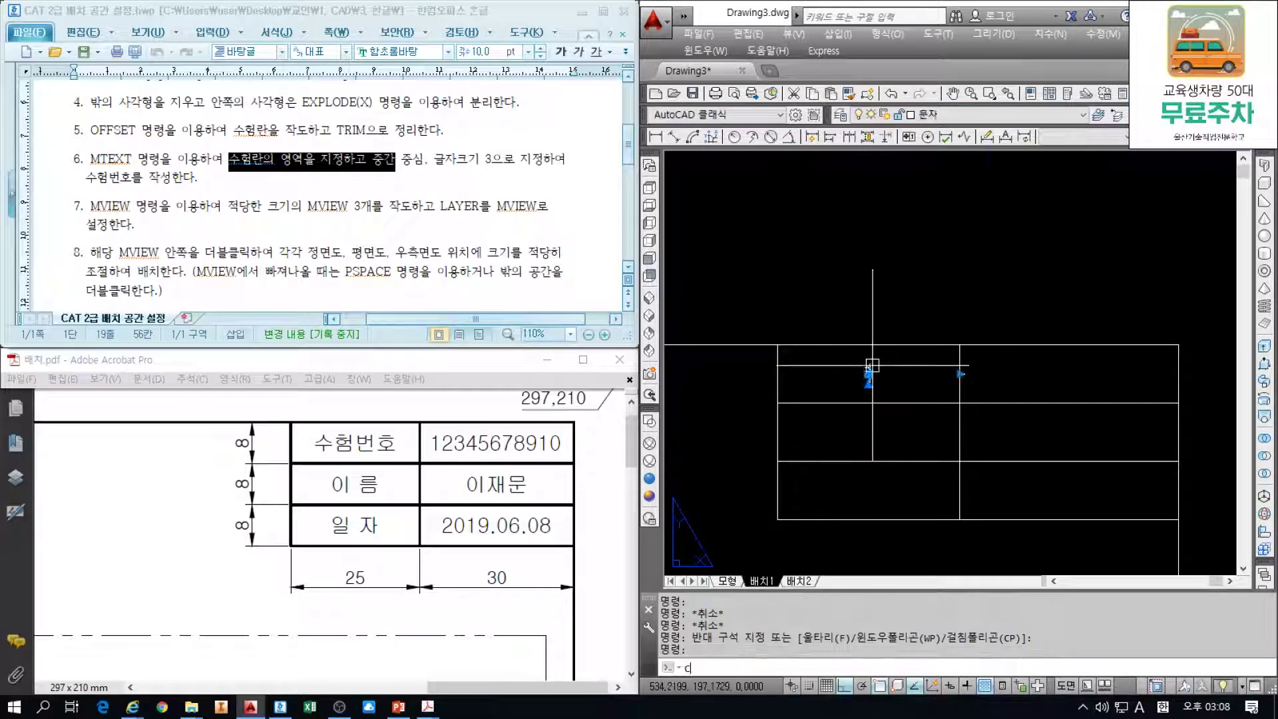
pyautogui.click(777, 345)
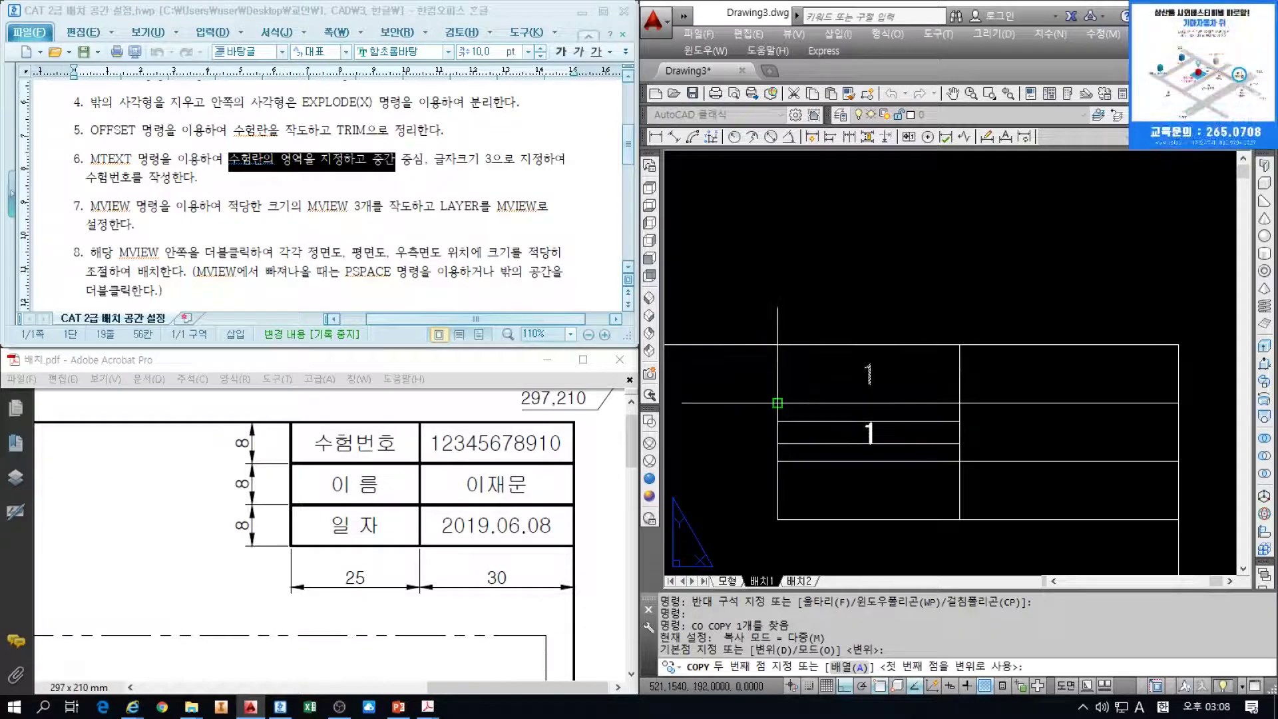
pyautogui.click(777, 462)
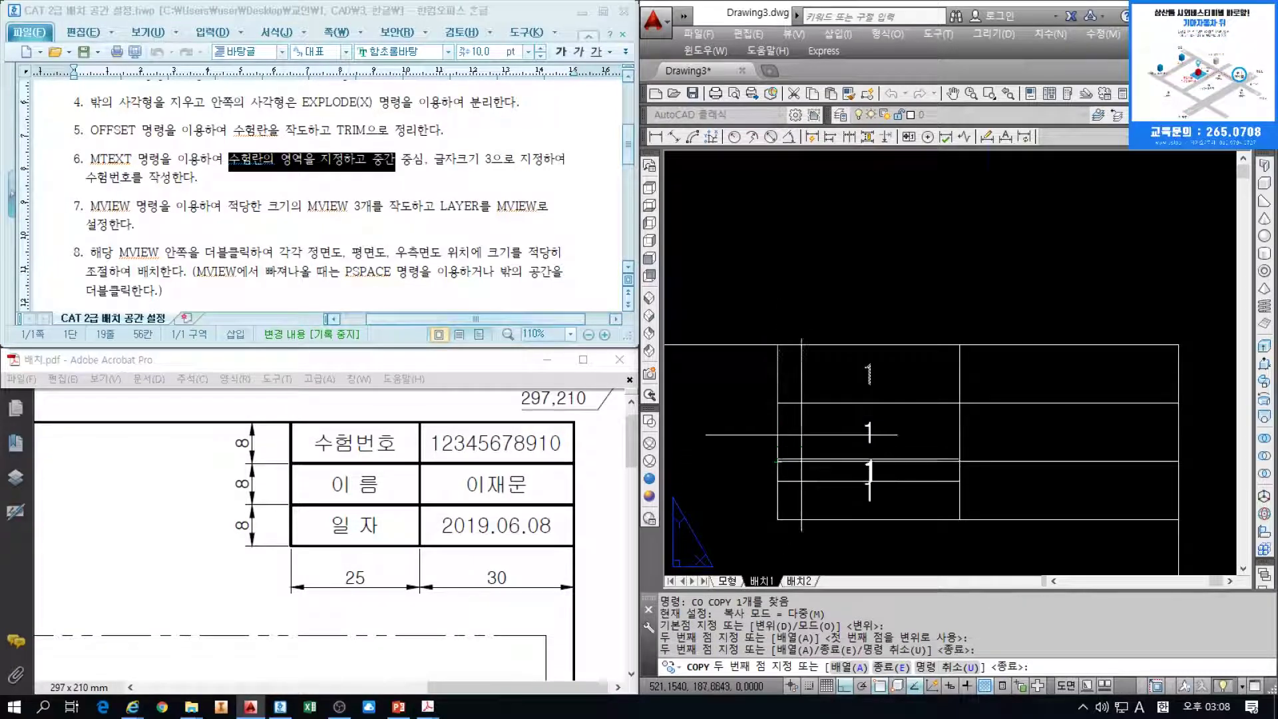
pyautogui.click(959, 345)
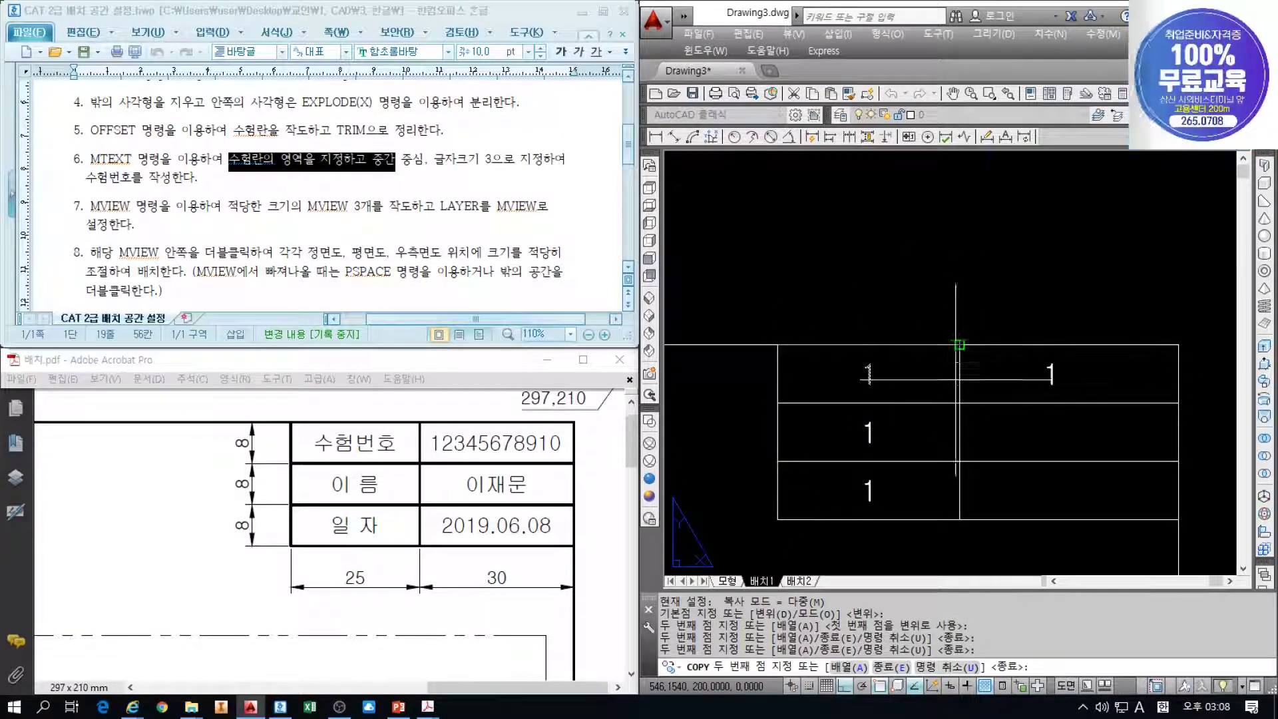
pyautogui.click(959, 403)
pyautogui.click(959, 462)
pyautogui.press('Escape')
pyautogui.press('Escape')
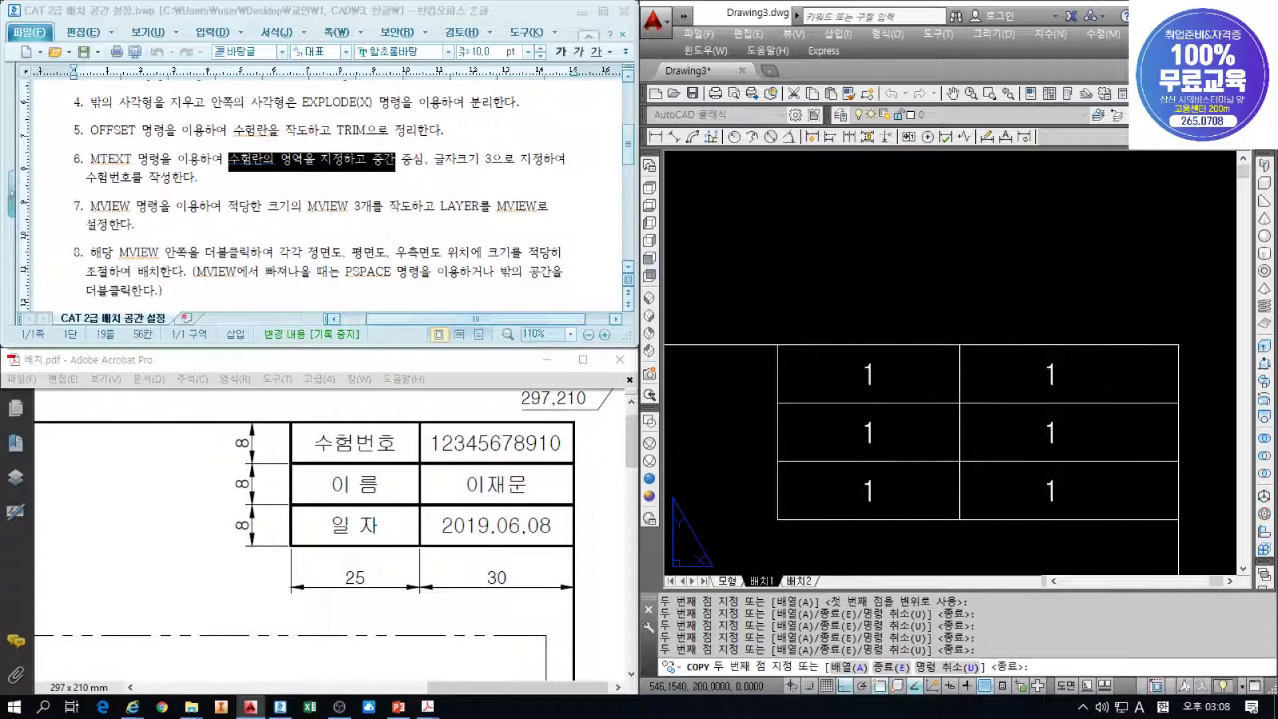
pyautogui.click(1050, 370)
pyautogui.click(1049, 428)
pyautogui.click(1050, 492)
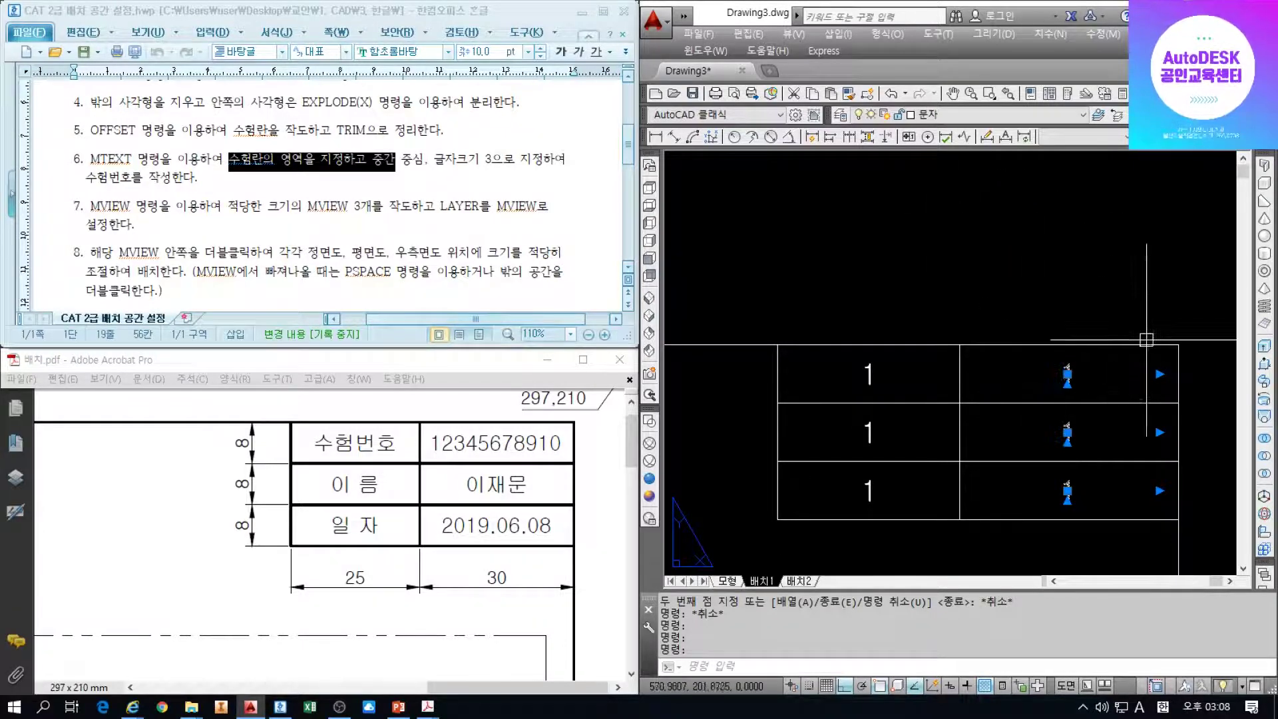
pyautogui.press('Escape')
pyautogui.press('Escape')
# Crossing-select the other copy of the table and erase it
pyautogui.scroll(-6, 1061, 351)
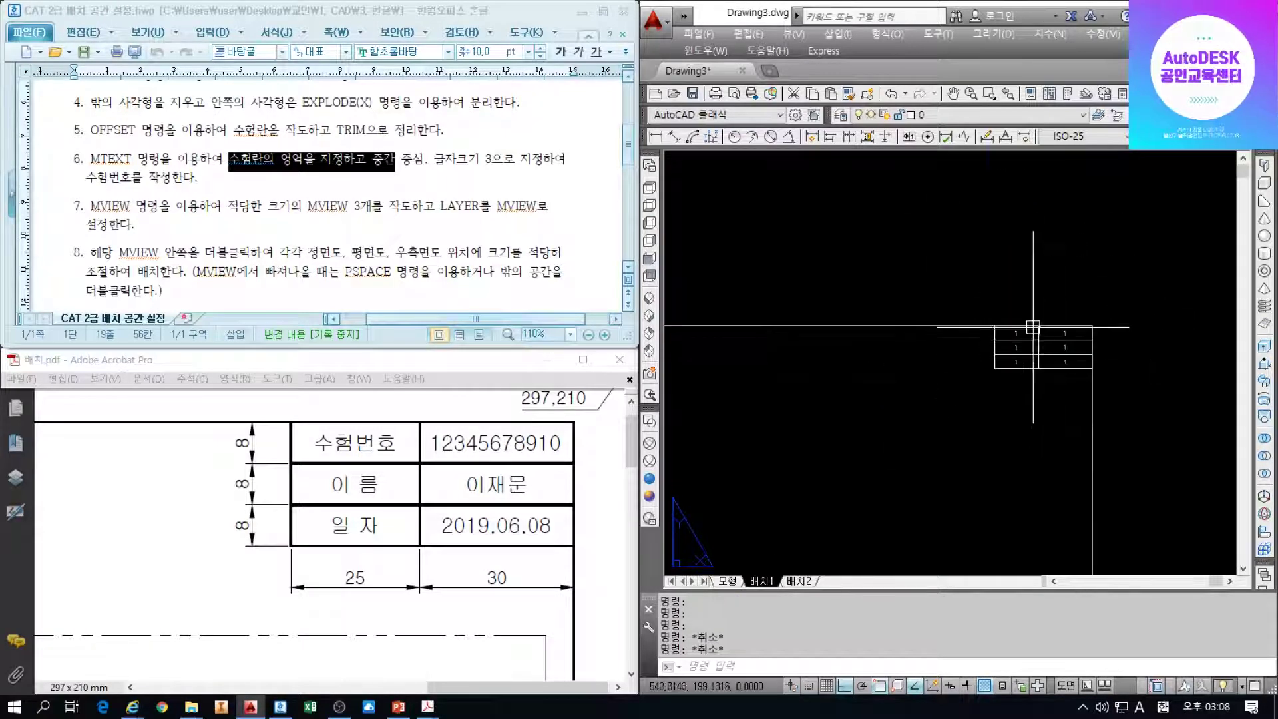
pyautogui.click(1131, 380)
pyautogui.click(1006, 309)
pyautogui.write('e')
pyautogui.press('Return')
pyautogui.scroll(3, 925, 311)
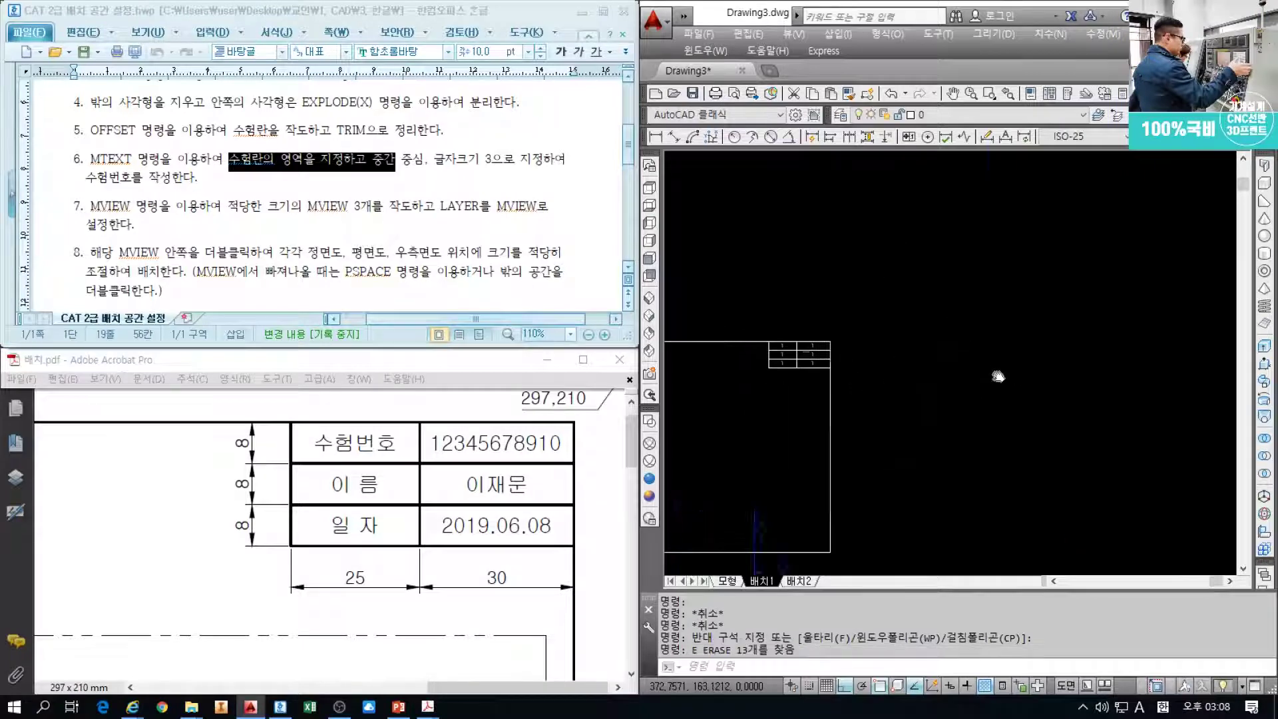
pyautogui.scroll(4, 885, 363)
pyautogui.scroll(-1, 804, 313)
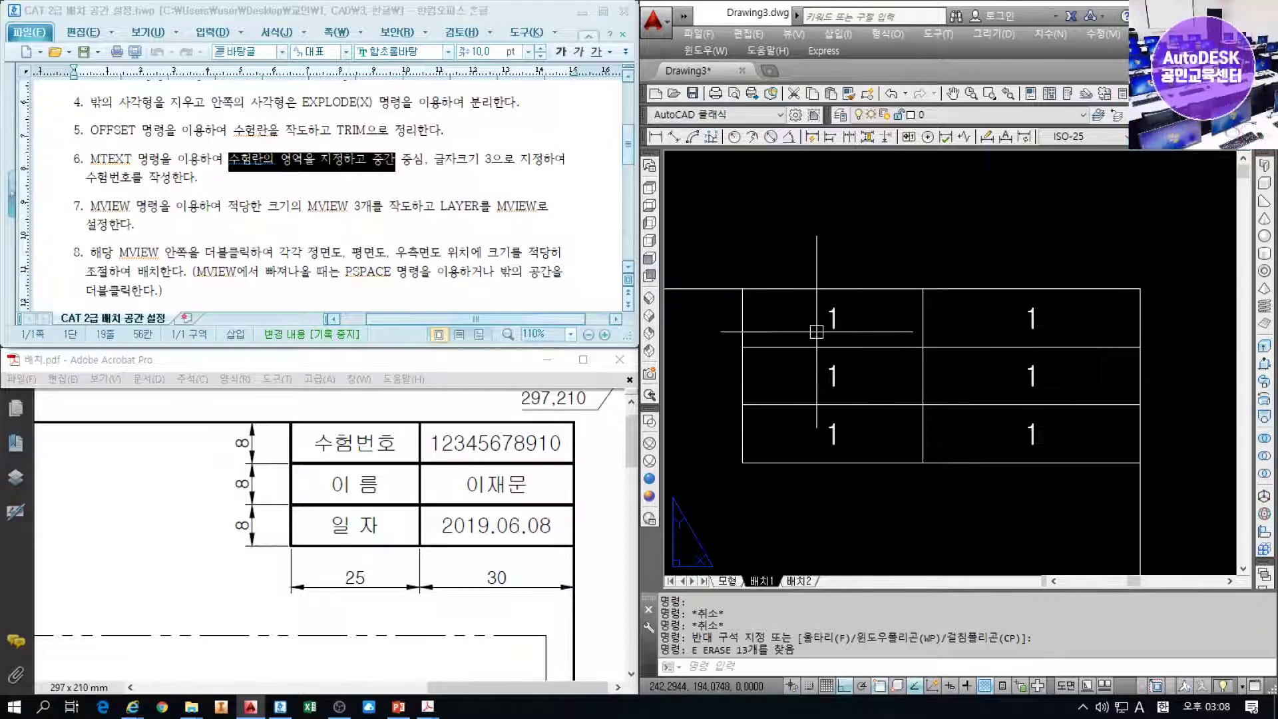
# Relabel the top-left cell 수험번호 and the middle-left cell 이 름
pyautogui.doubleClick(832, 319)
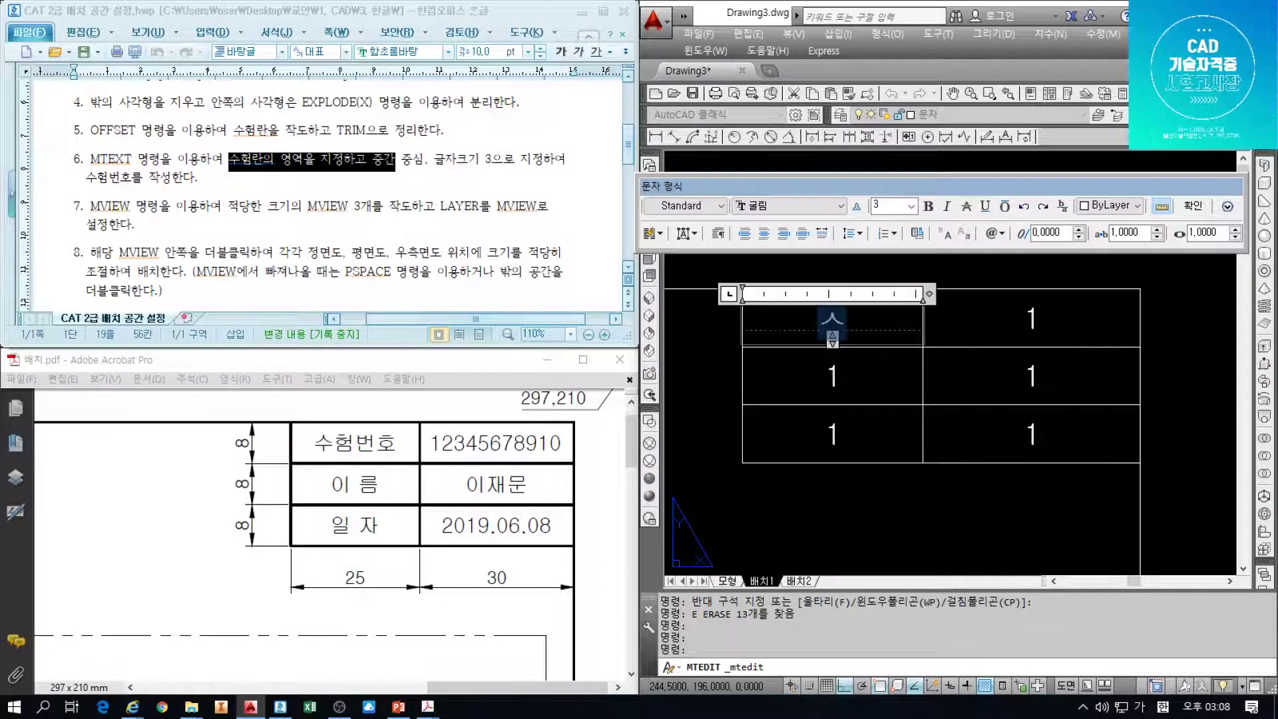
pyautogui.write('수허')
pyautogui.hotkey('ctrl', 'Return')
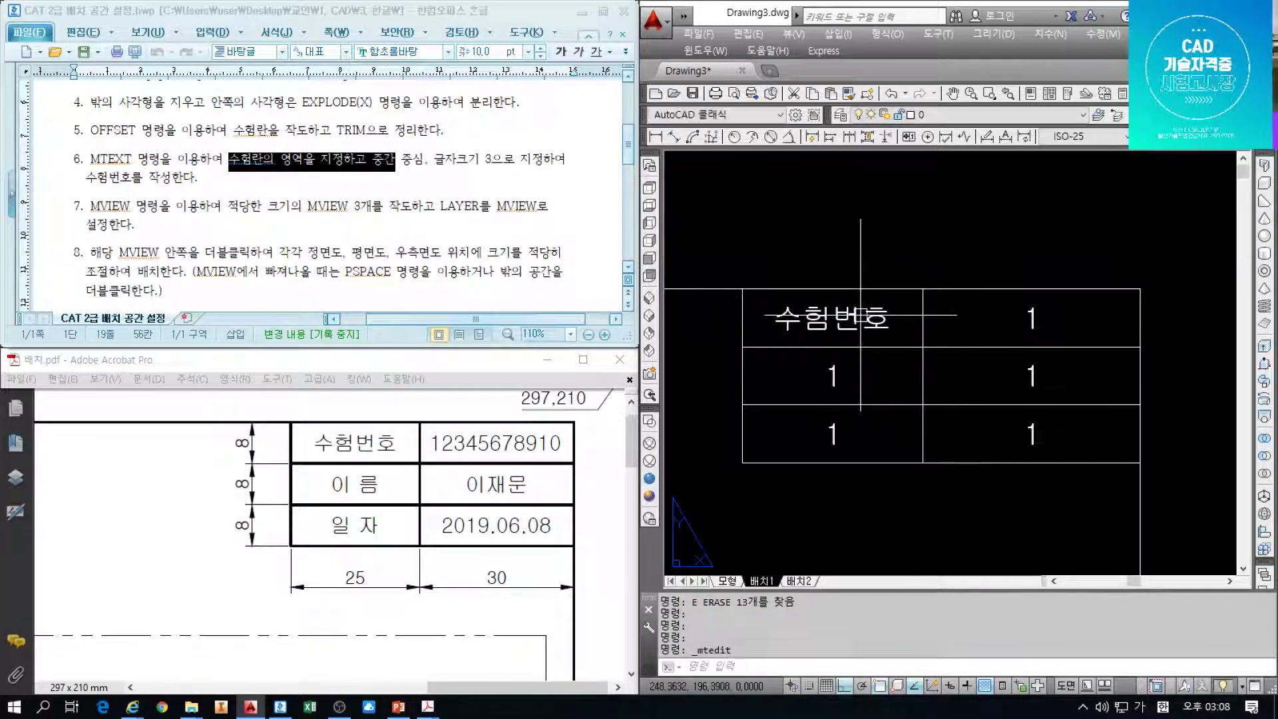
pyautogui.doubleClick(831, 373)
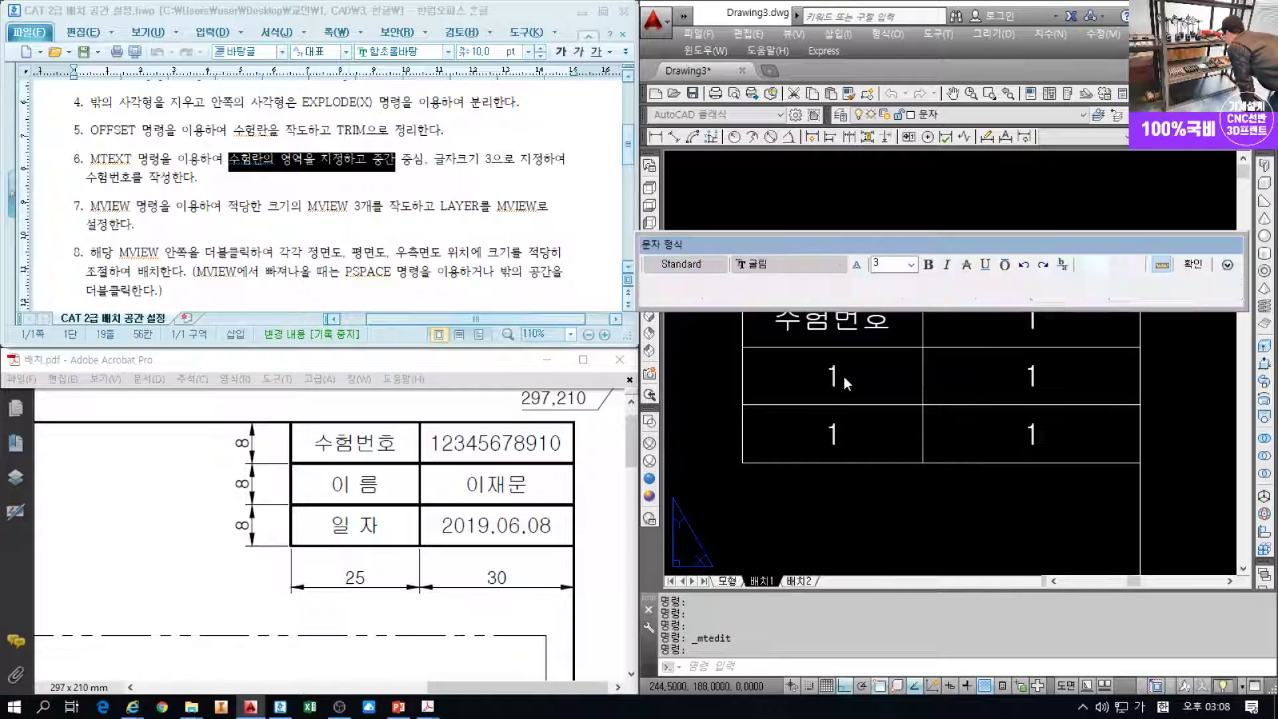
pyautogui.write('이름')
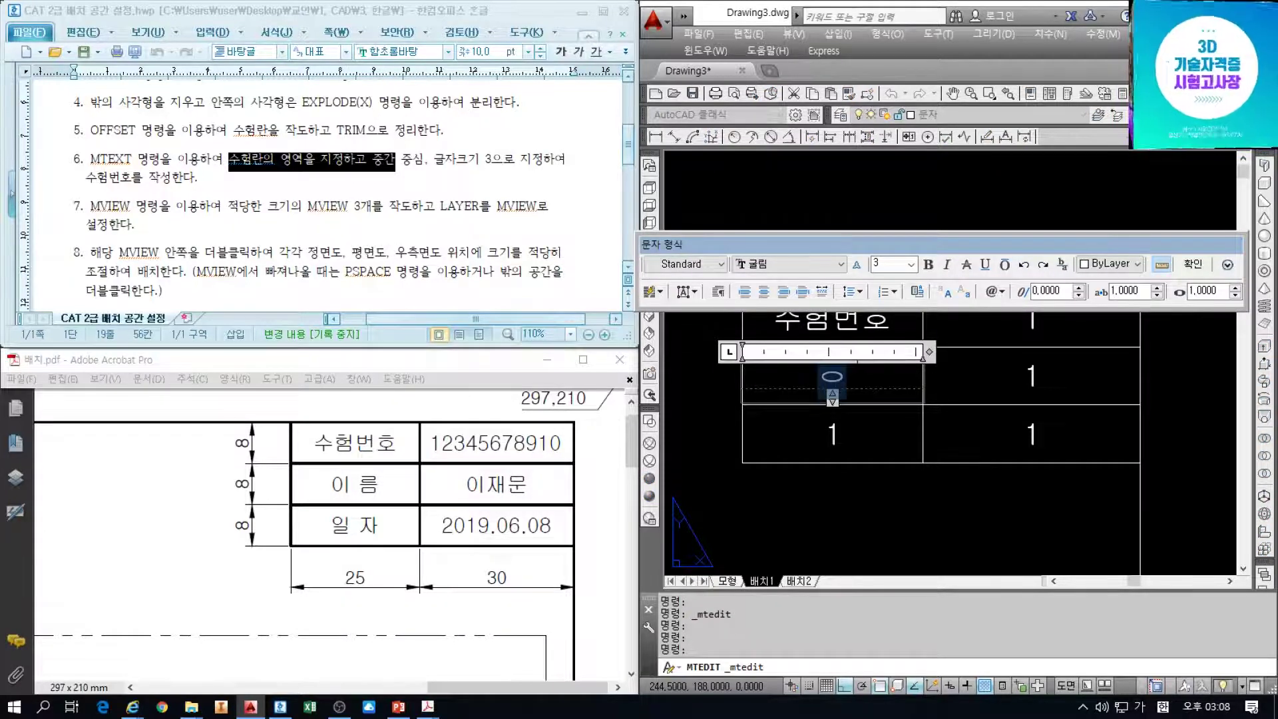
pyautogui.hotkey('ctrl', 'Return')
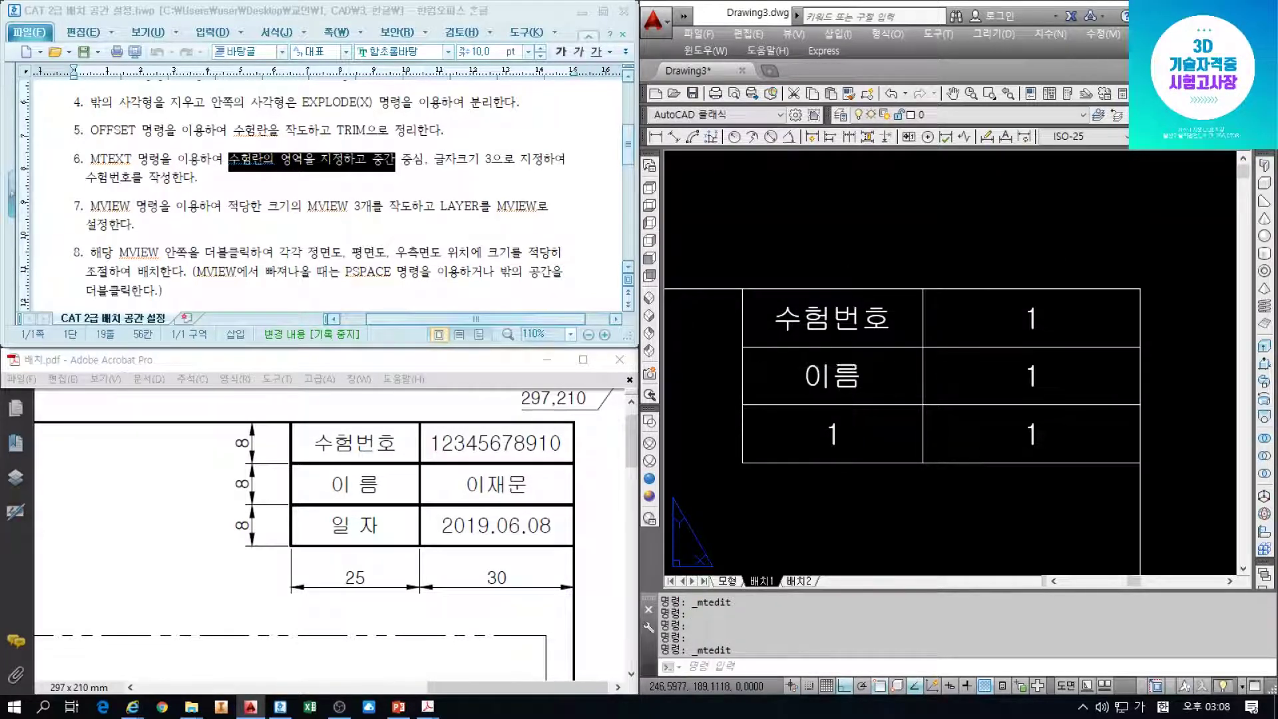
pyautogui.doubleClick(831, 385)
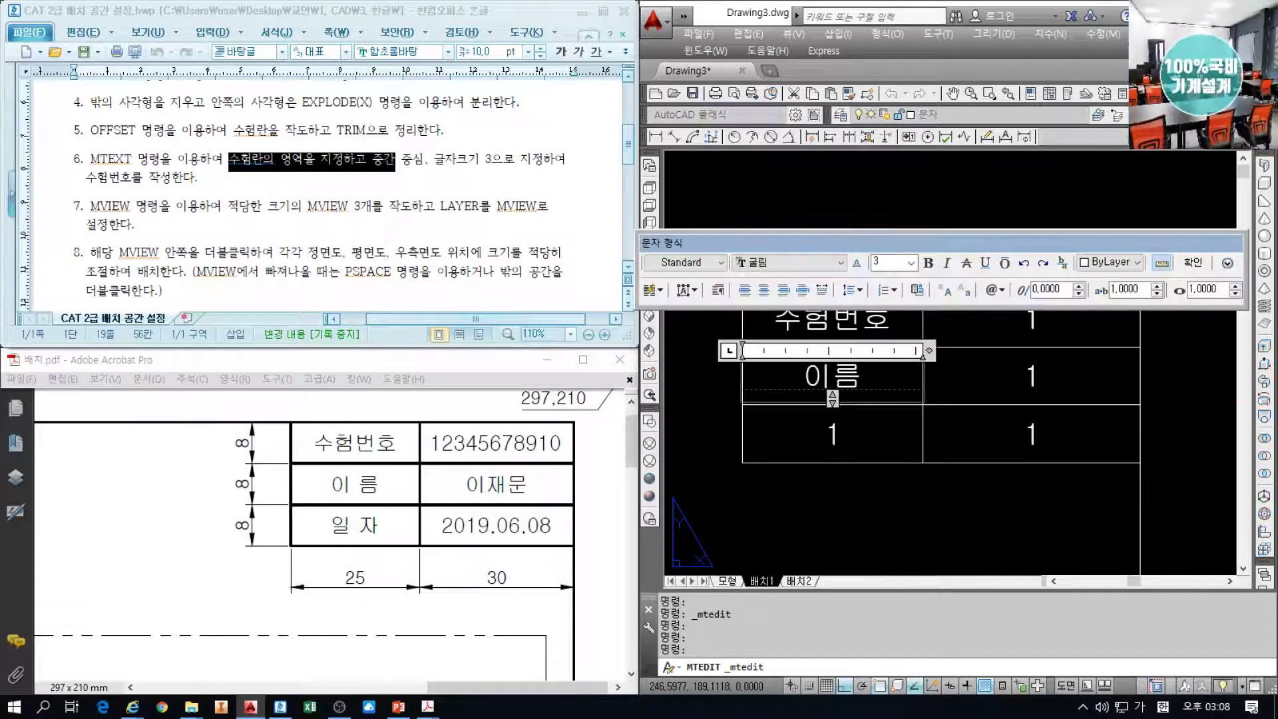
pyautogui.click(842, 433)
# Change the bottom-left cell's text to 일 자, fixing a mistyped character
pyautogui.doubleClick(838, 432)
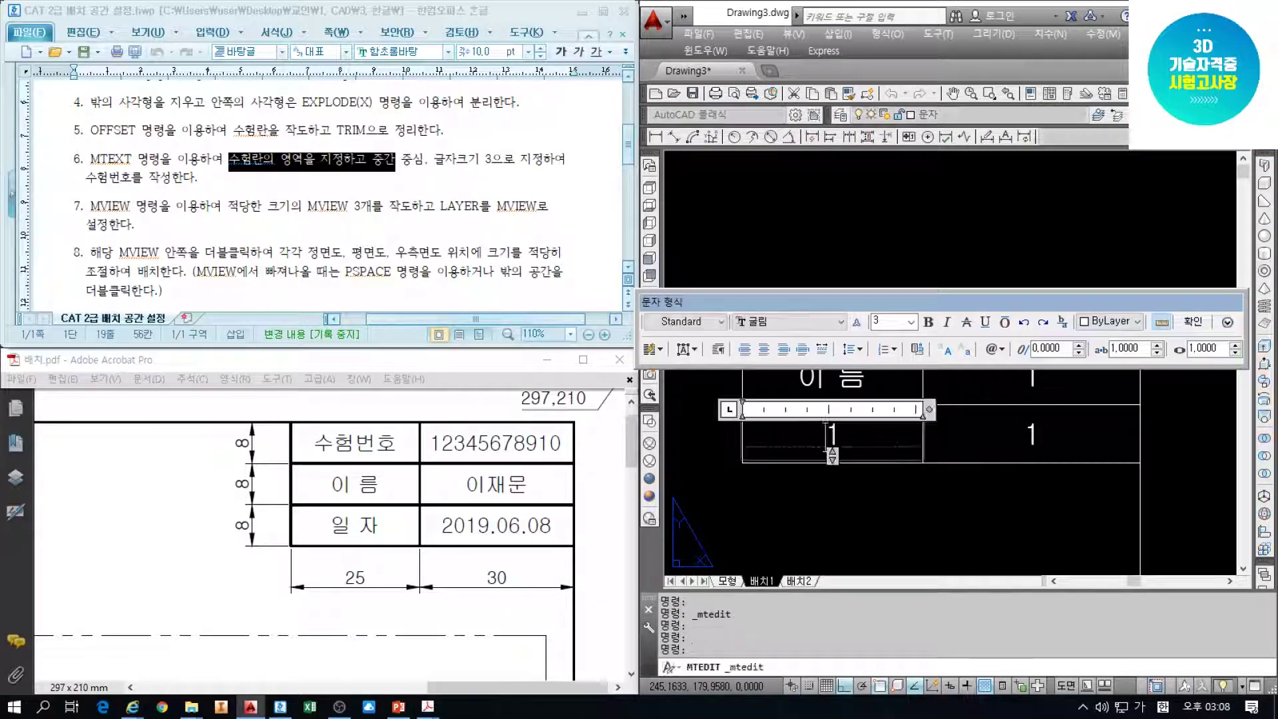
pyautogui.write('일 차')
pyautogui.press('BackSpace')
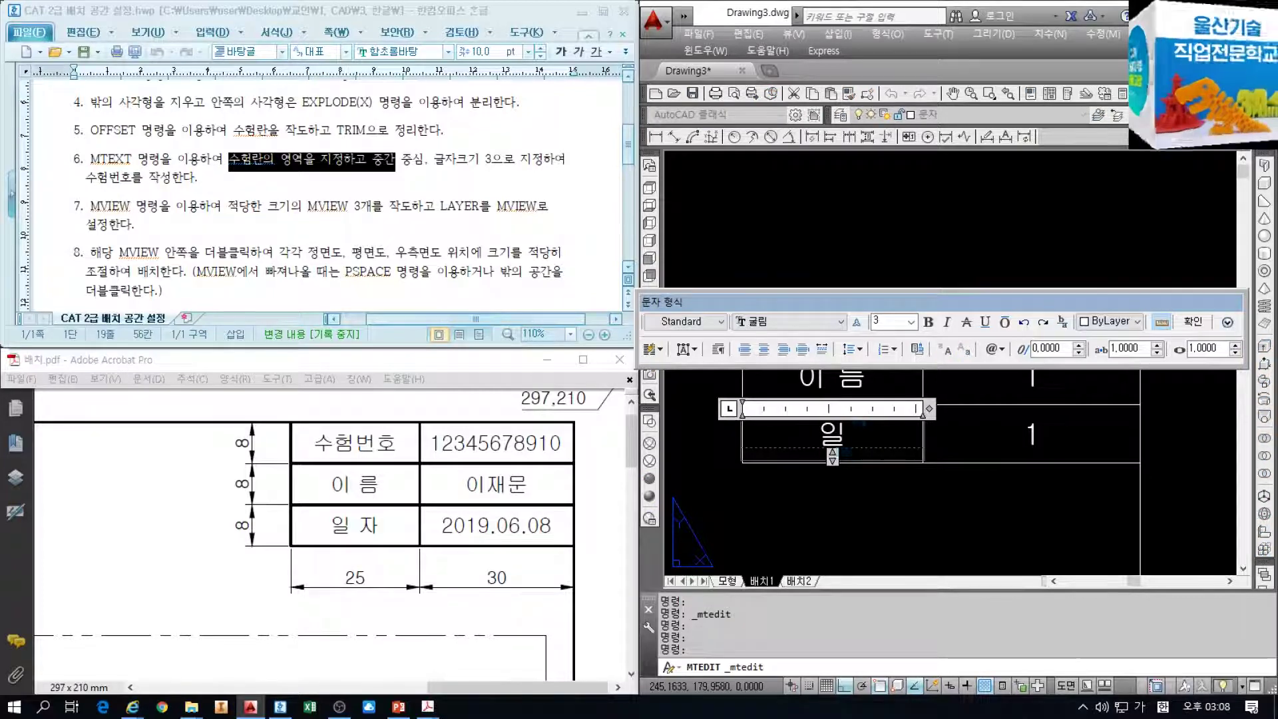
pyautogui.write('자')
pyautogui.hotkey('ctrl', 'Return')
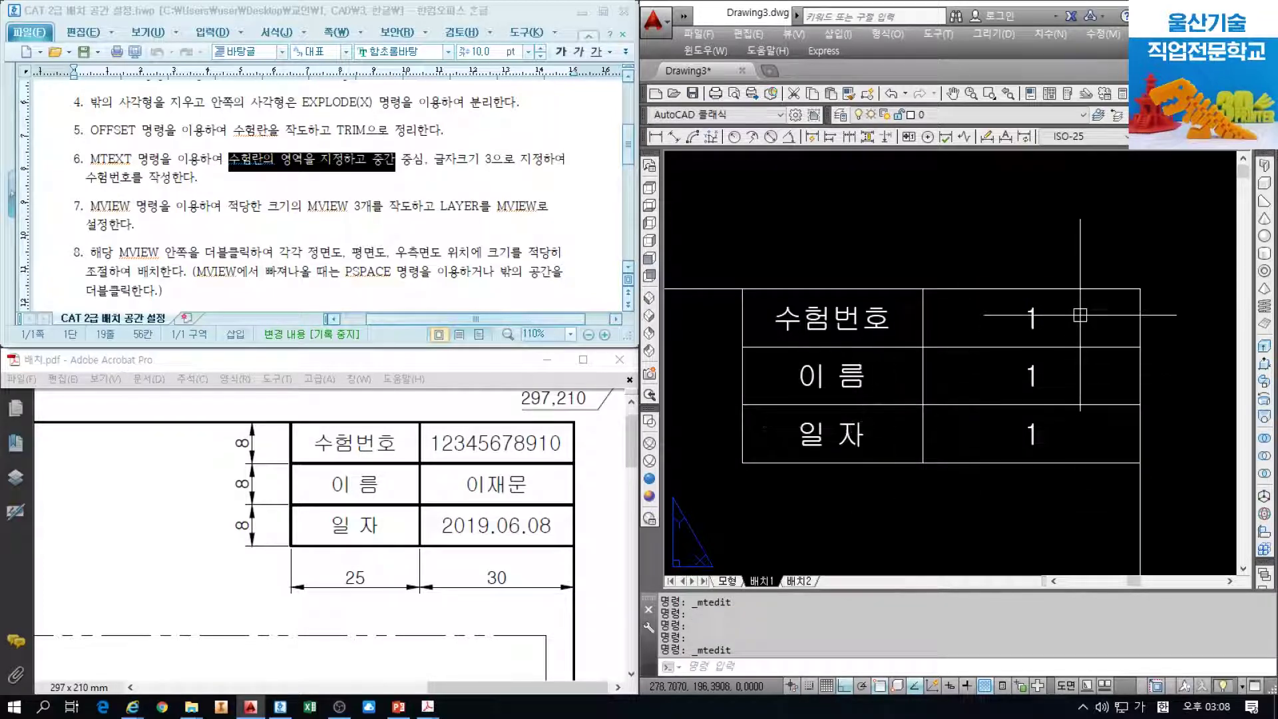
pyautogui.click(1030, 318)
# Enter the candidate's exam number and name in the top two right-column cells
pyautogui.doubleClick(1031, 313)
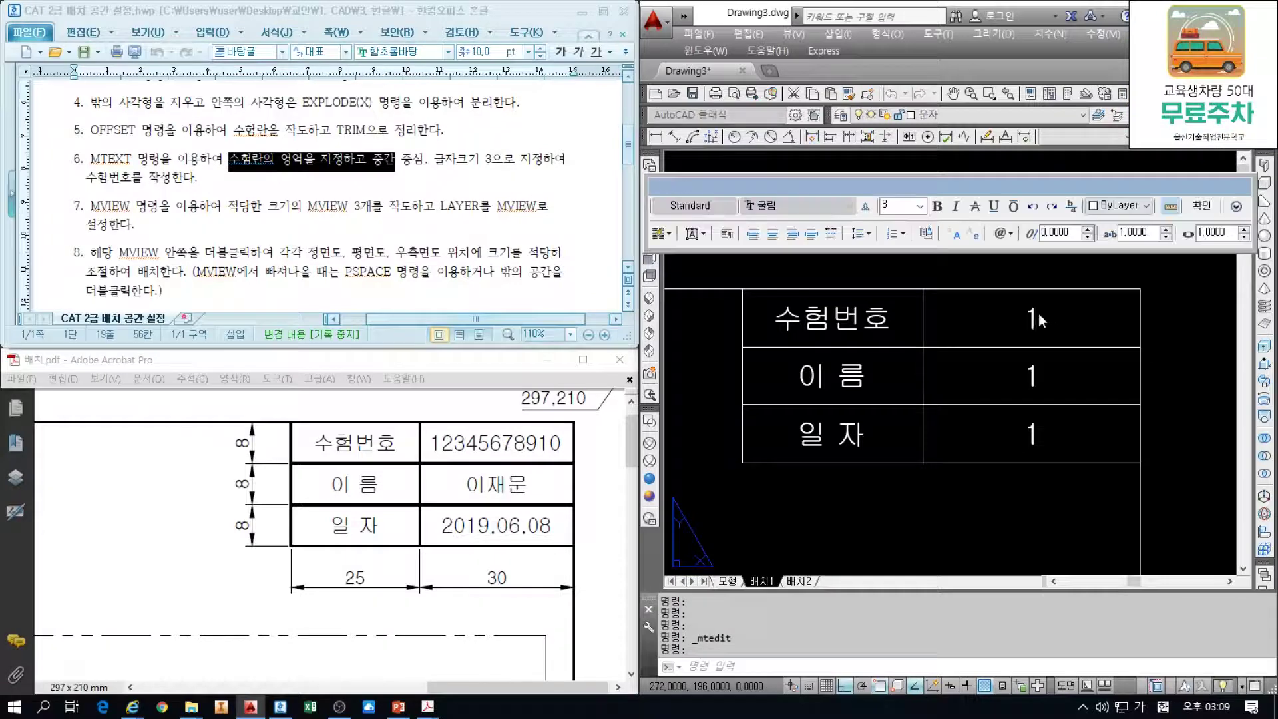
pyautogui.write('2')
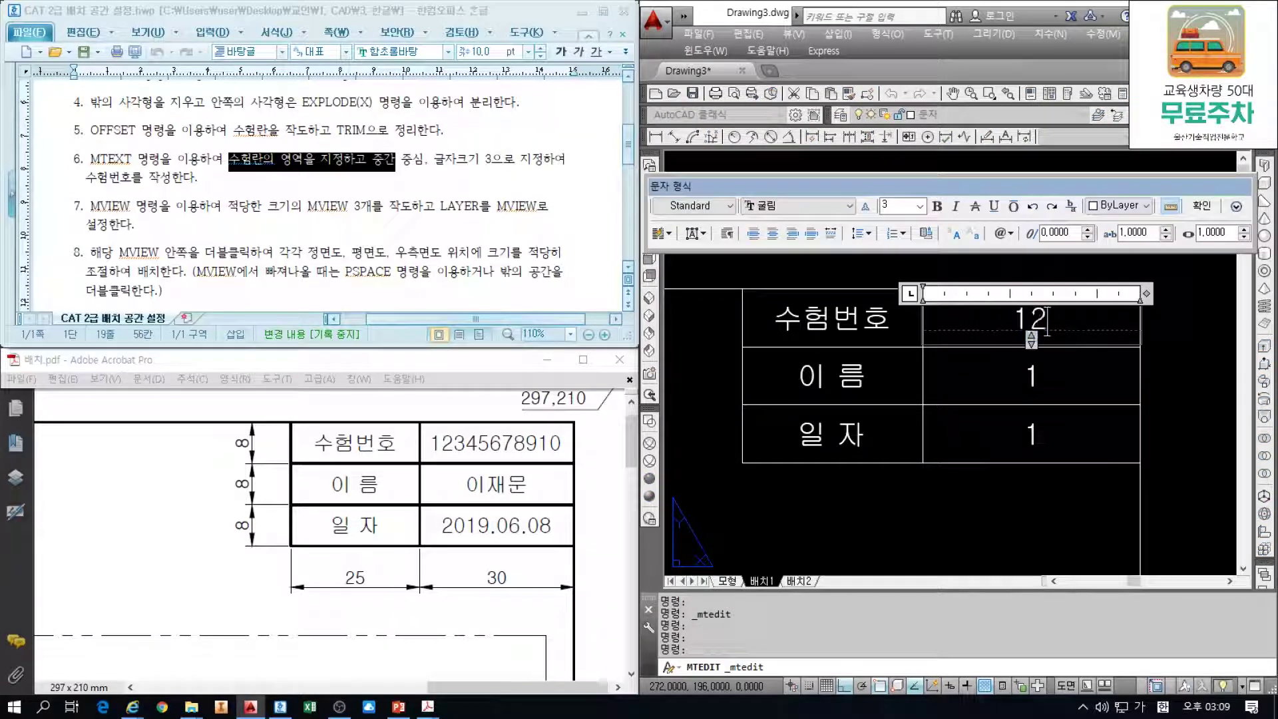
pyautogui.write('345678910')
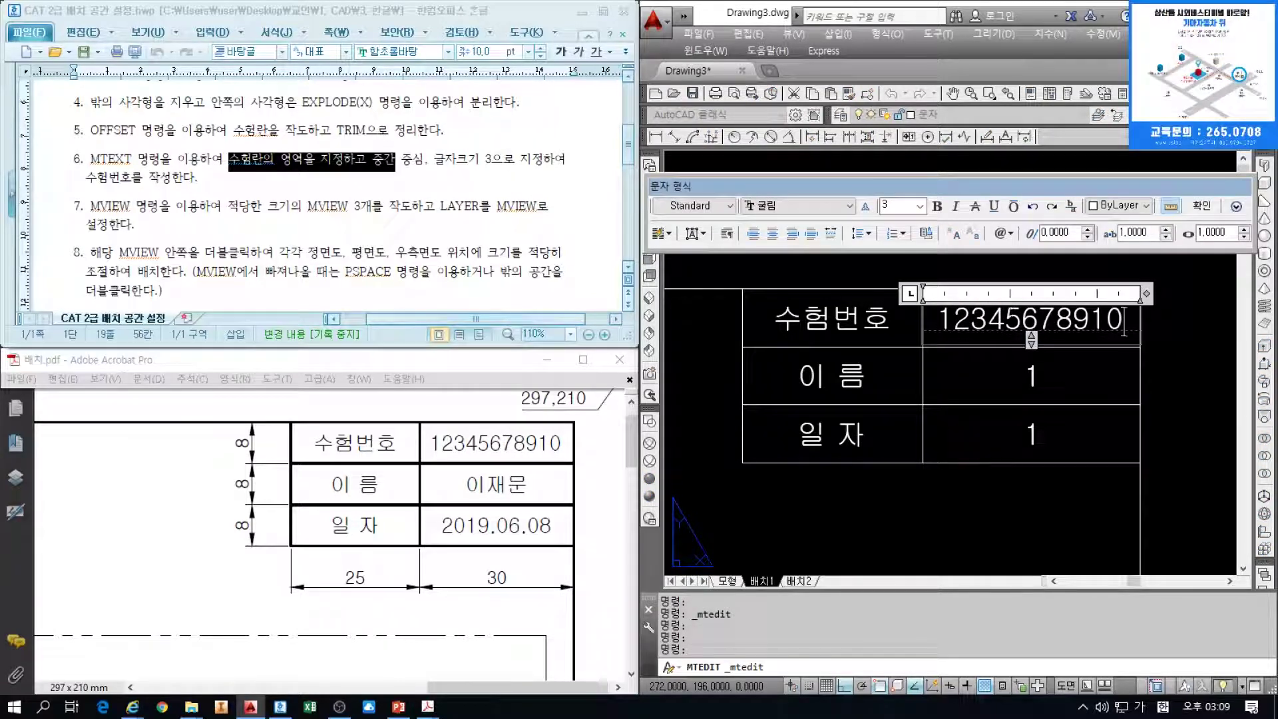
pyautogui.click(1037, 378)
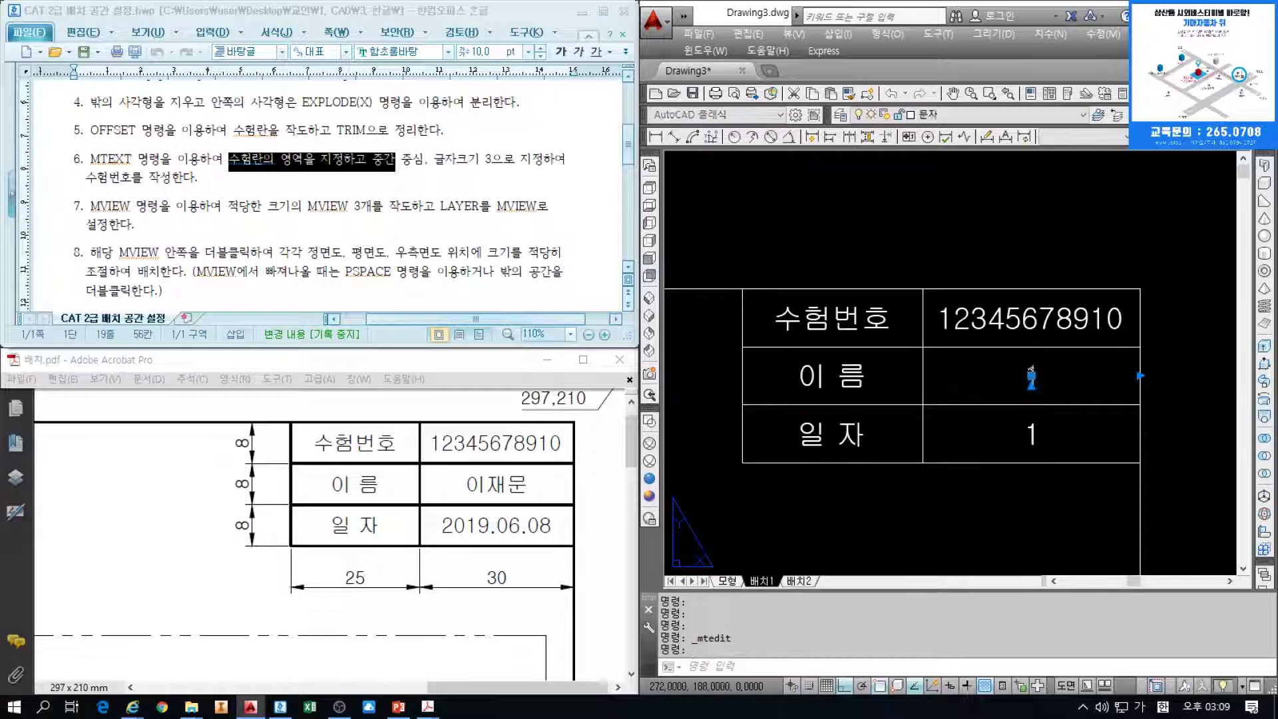
pyautogui.doubleClick(1030, 376)
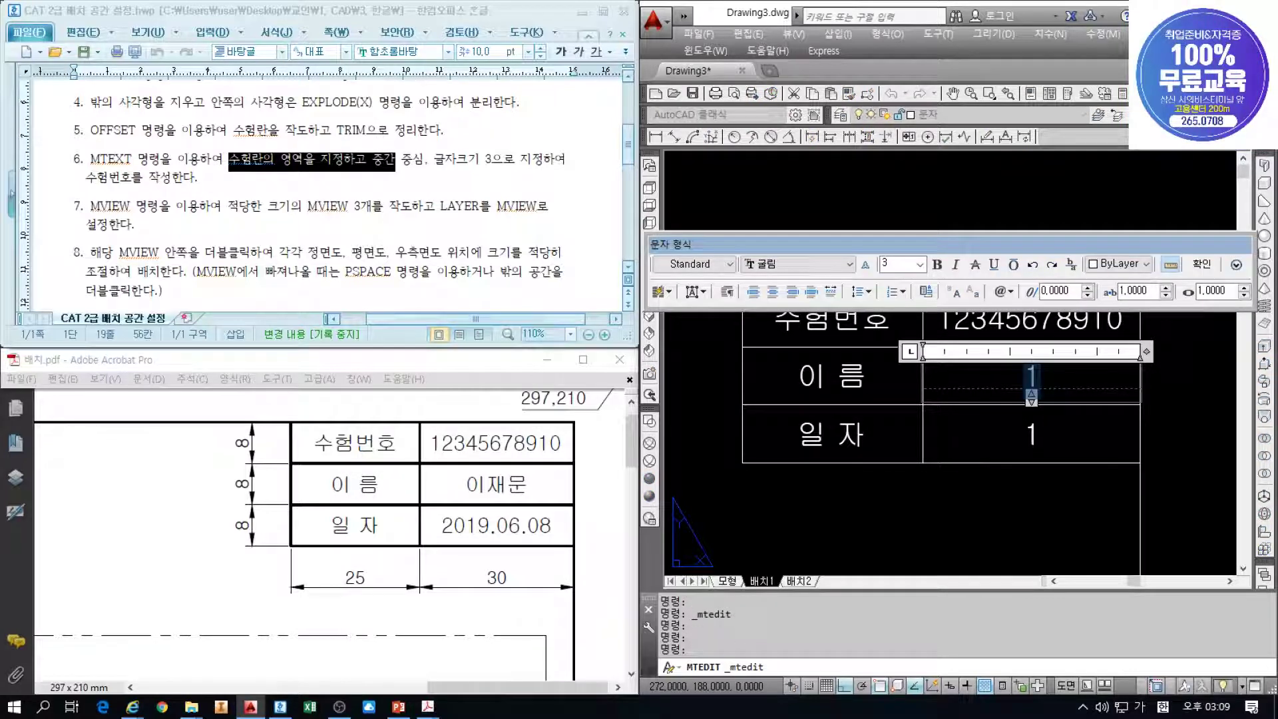
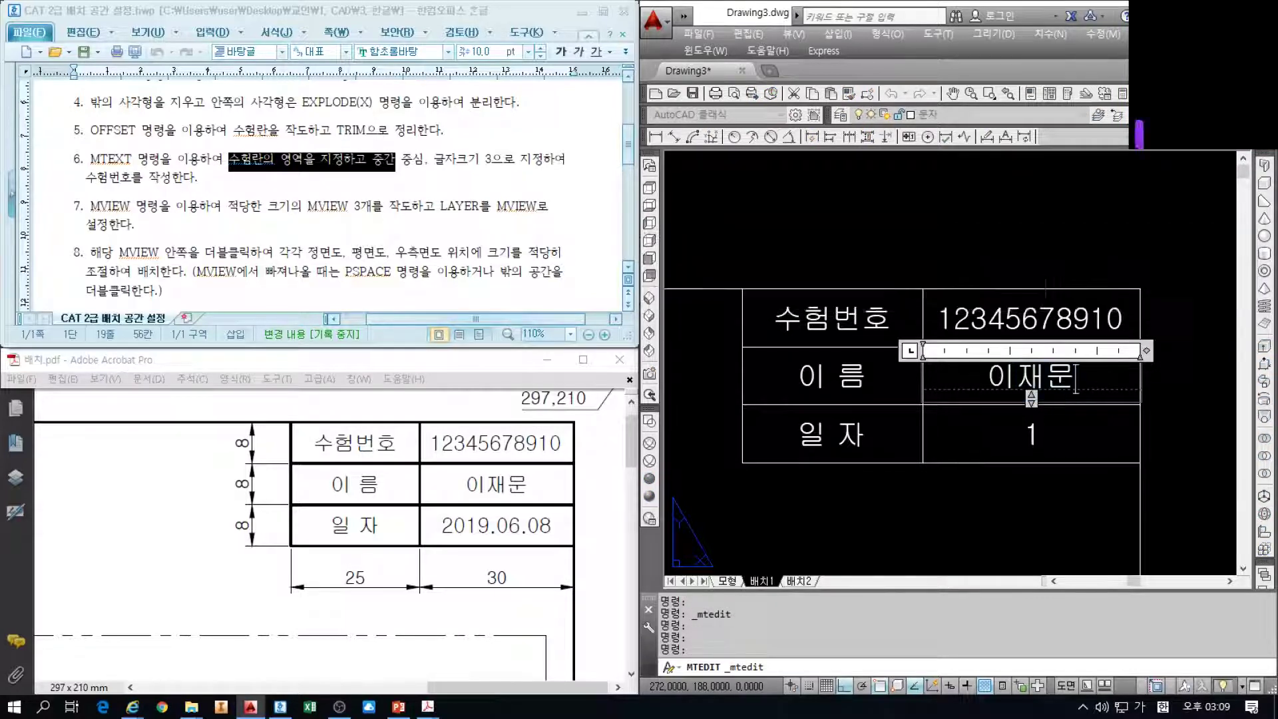
pyautogui.click(1042, 375)
# Enter the date 2019.06.08 in the bottom-right cell
pyautogui.click(1030, 434)
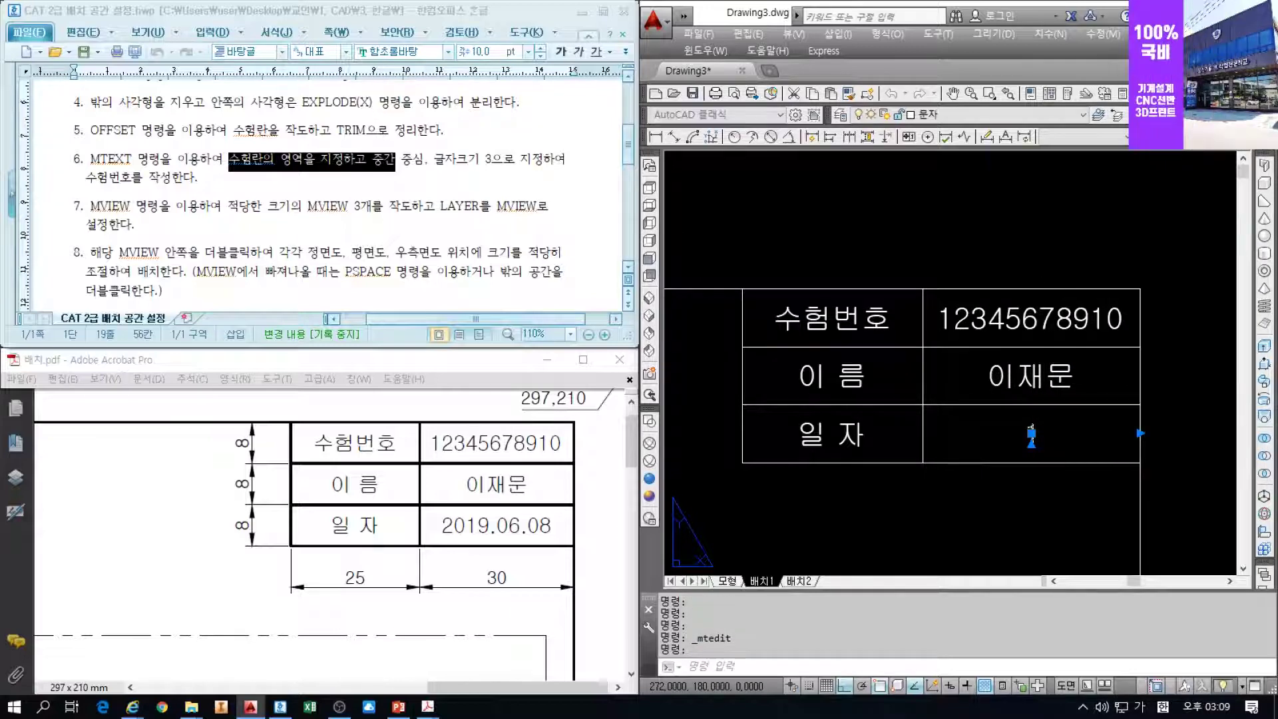
pyautogui.doubleClick(1031, 433)
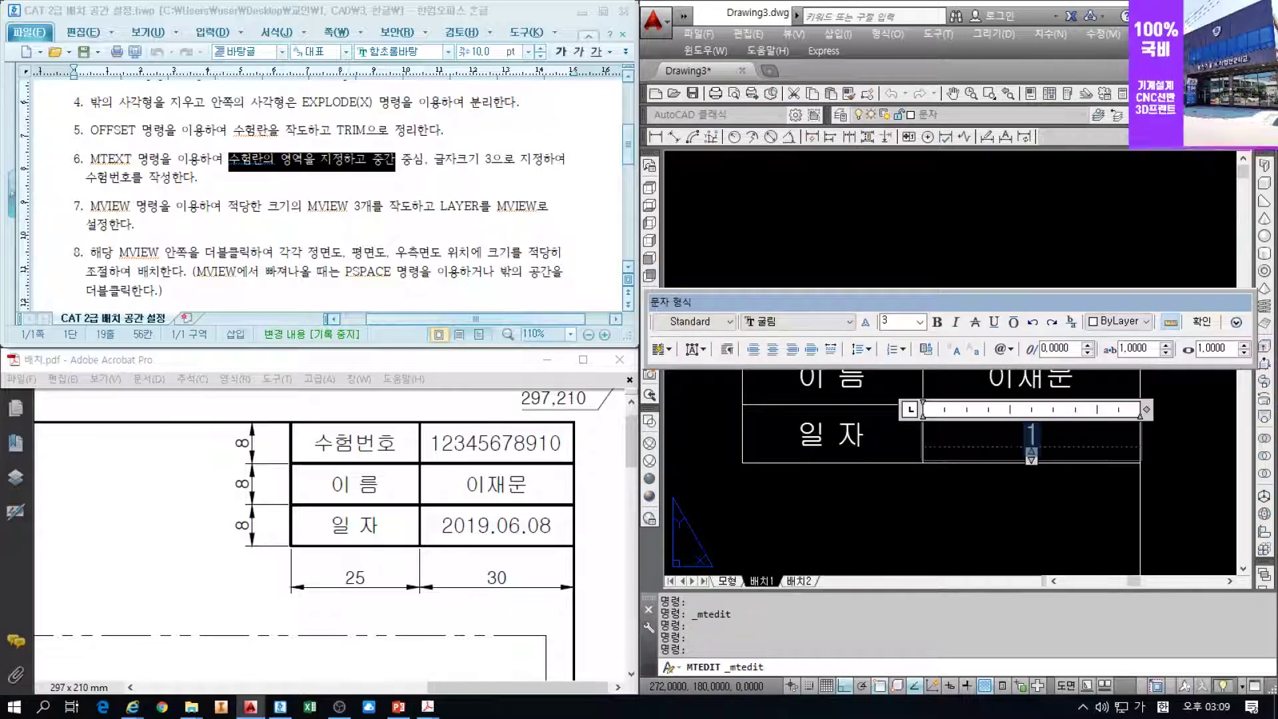
pyautogui.write('2019.06.08')
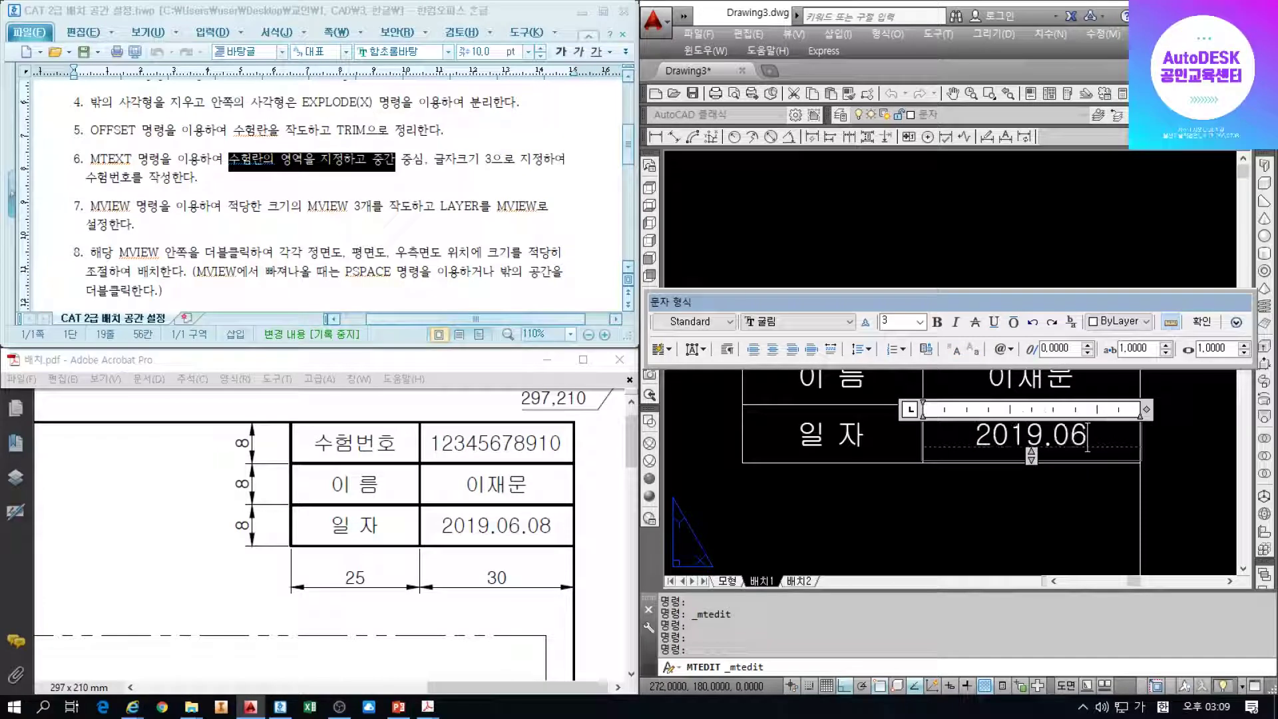
pyautogui.click(1208, 322)
# Zoom out to the whole layout sheet and review steps 5–7 of the instructions
pyautogui.scroll(-3, 941, 399)
pyautogui.moveTo(945, 379); pyautogui.dragTo(1056, 298, button='middle')
pyautogui.scroll(-1, 1060, 297)
pyautogui.moveTo(983, 362); pyautogui.dragTo(1019, 338, button='middle')
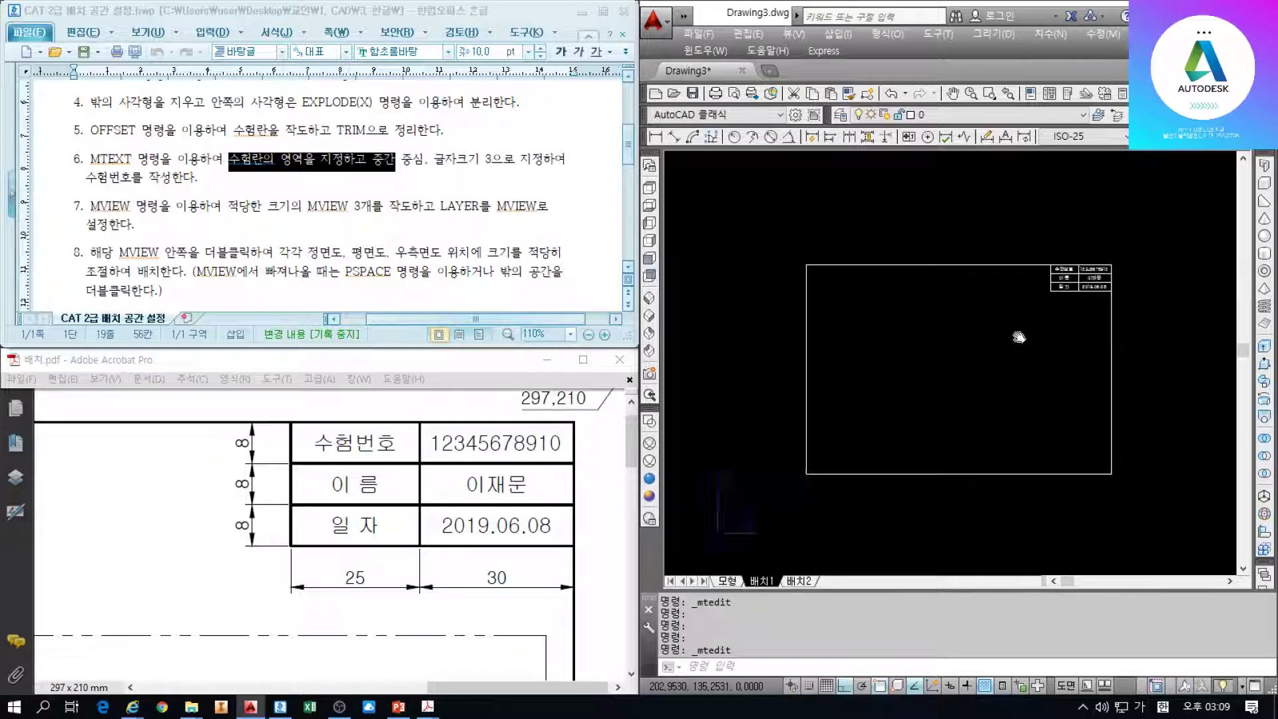
pyautogui.click(225, 218)
pyautogui.moveTo(198, 177); pyautogui.dragTo(80, 123)
pyautogui.click(209, 211)
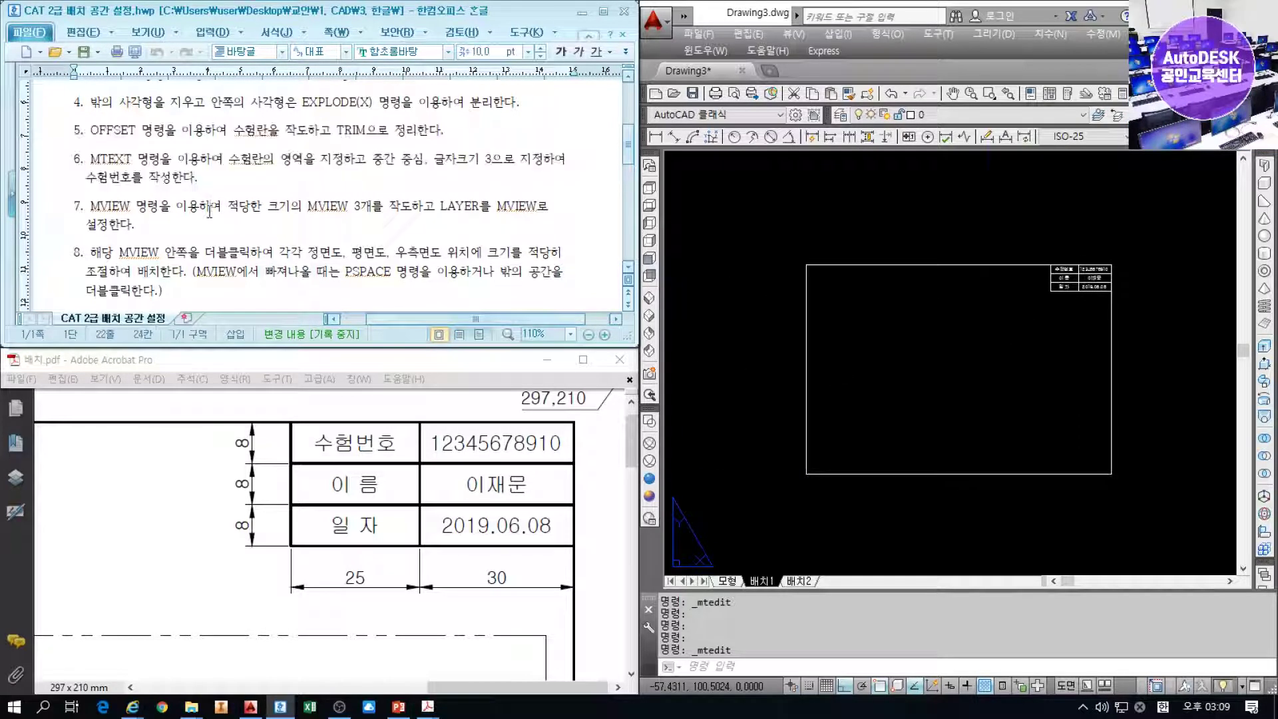
pyautogui.click(57, 211)
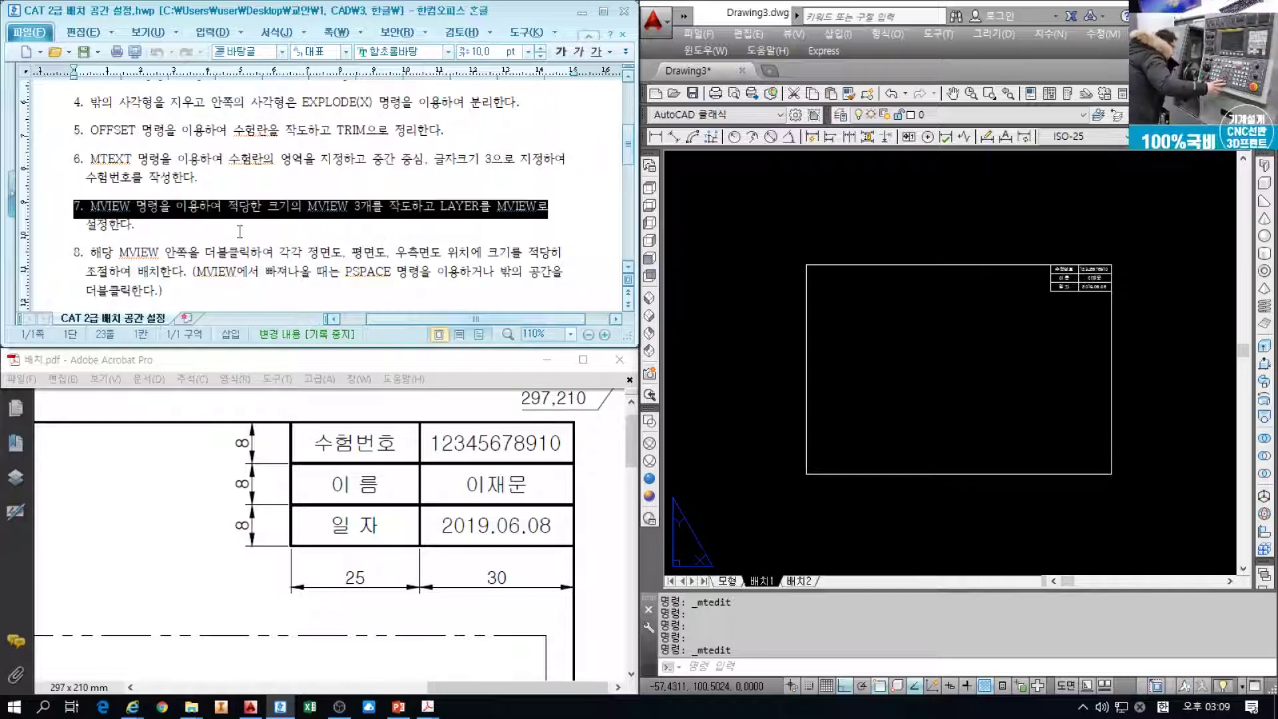
pyautogui.click(391, 226)
pyautogui.click(1003, 436)
pyautogui.moveTo(930, 409); pyautogui.dragTo(911, 366, button='middle')
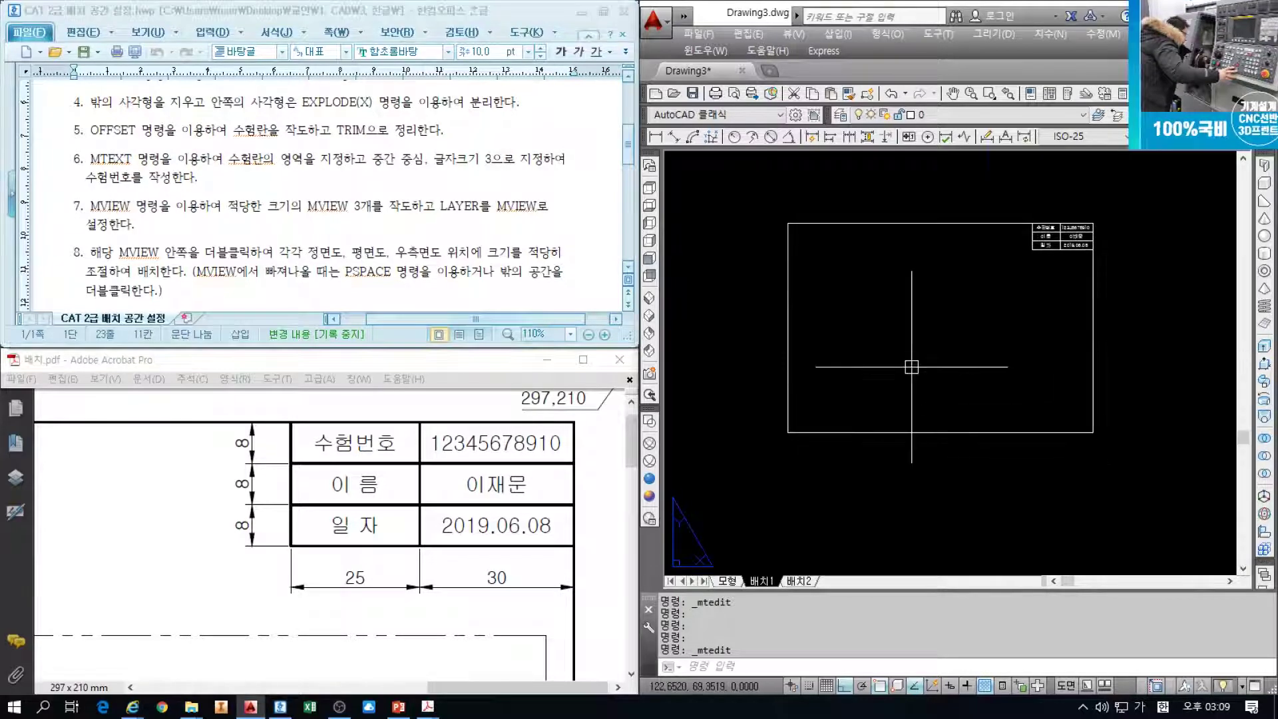
# Create an MV viewport below the title block showing the model's drawings
pyautogui.write('MV')
pyautogui.press('Return')
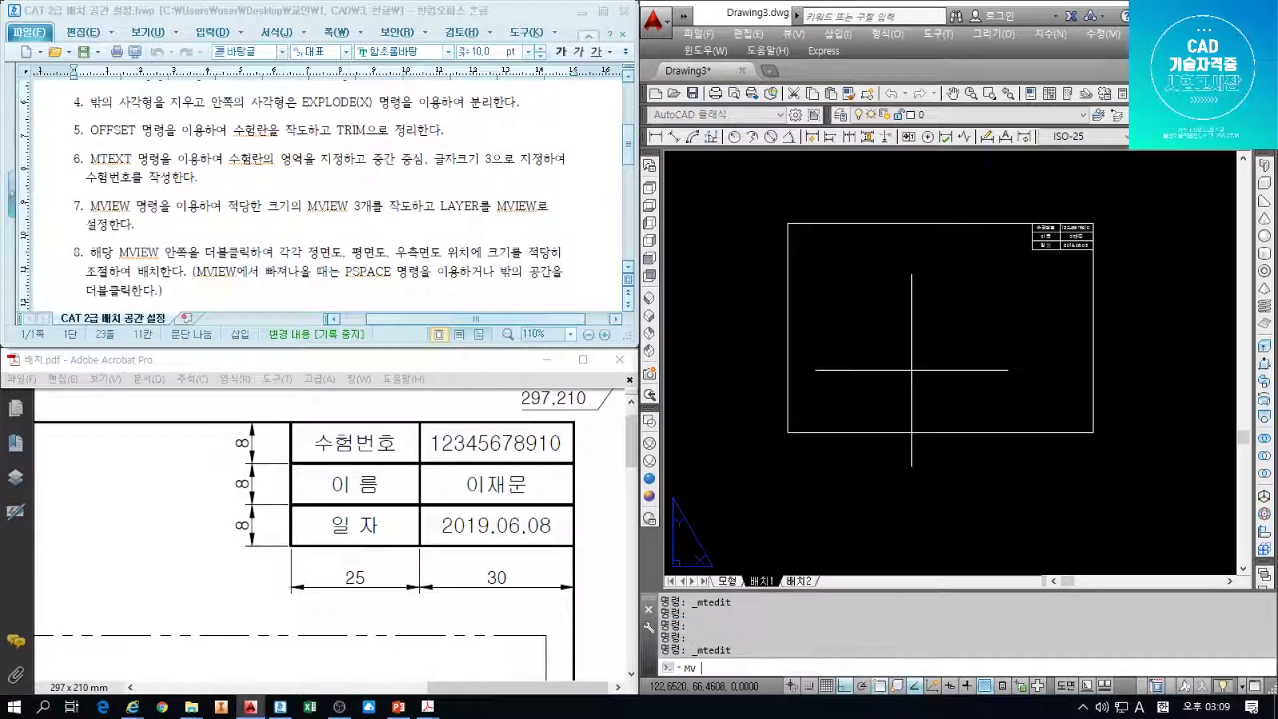
pyautogui.scroll(2, 895, 378)
pyautogui.scroll(-2, 828, 397)
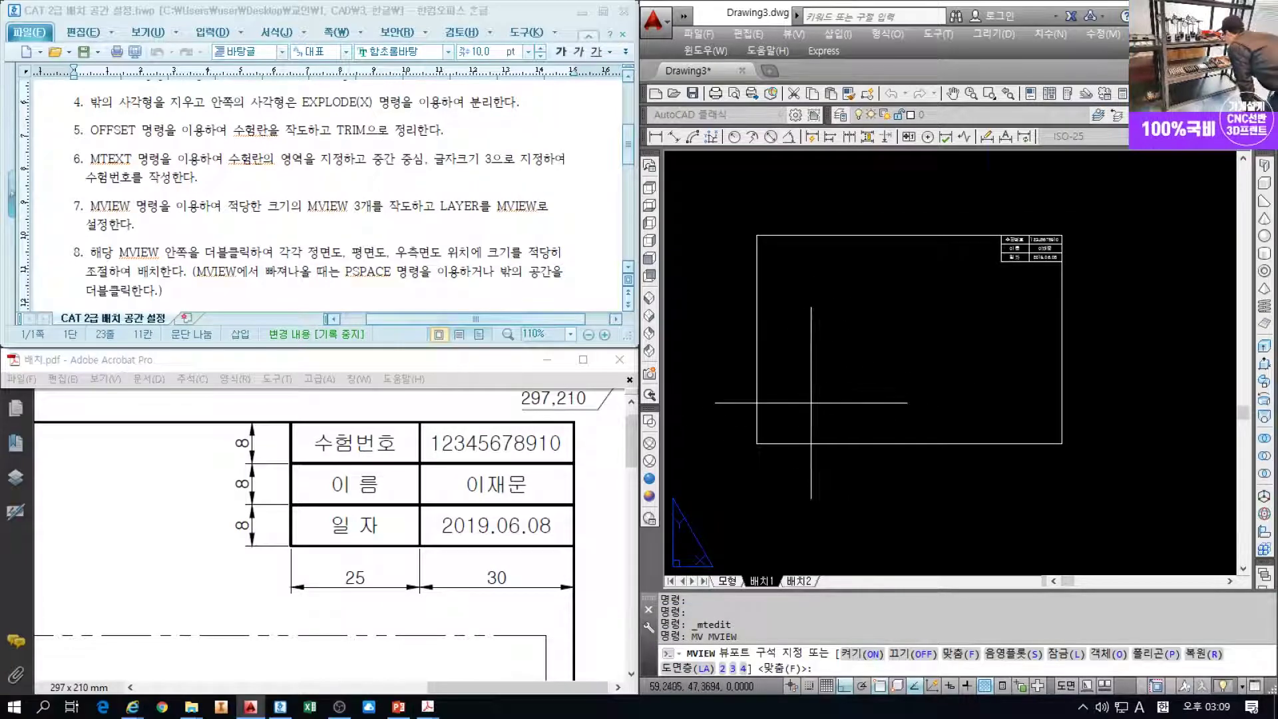
pyautogui.click(778, 423)
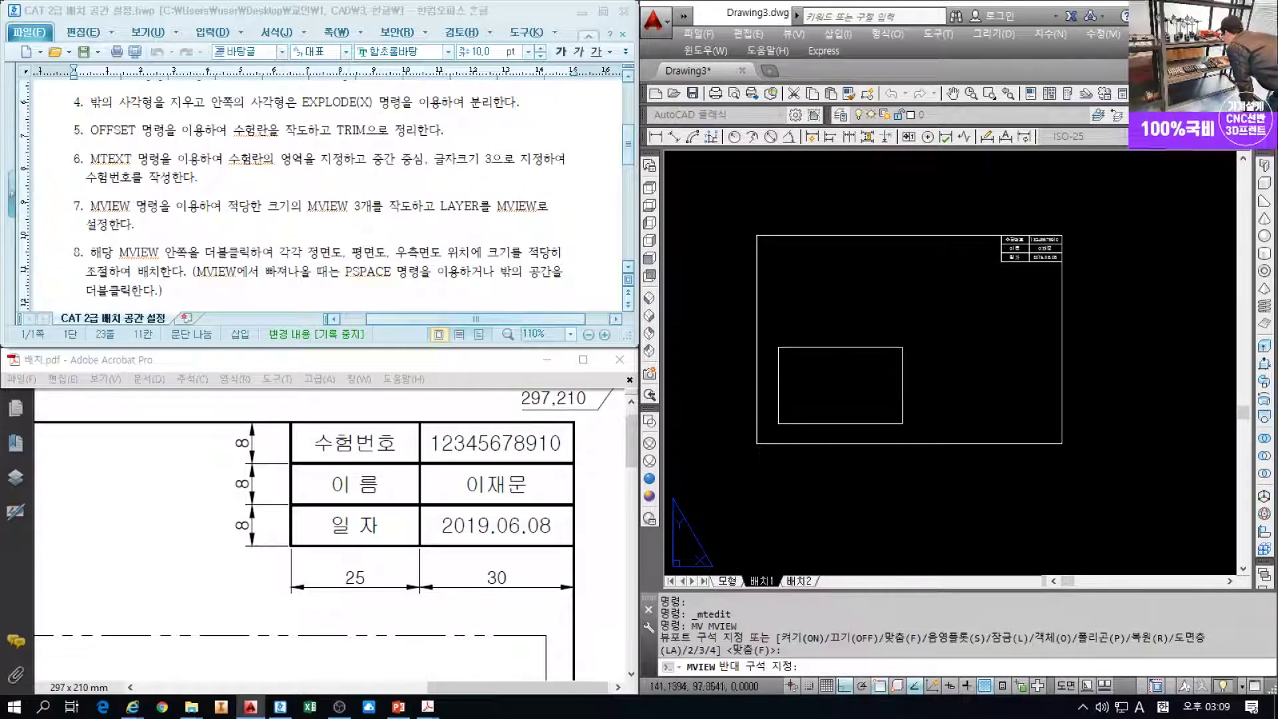
pyautogui.click(900, 338)
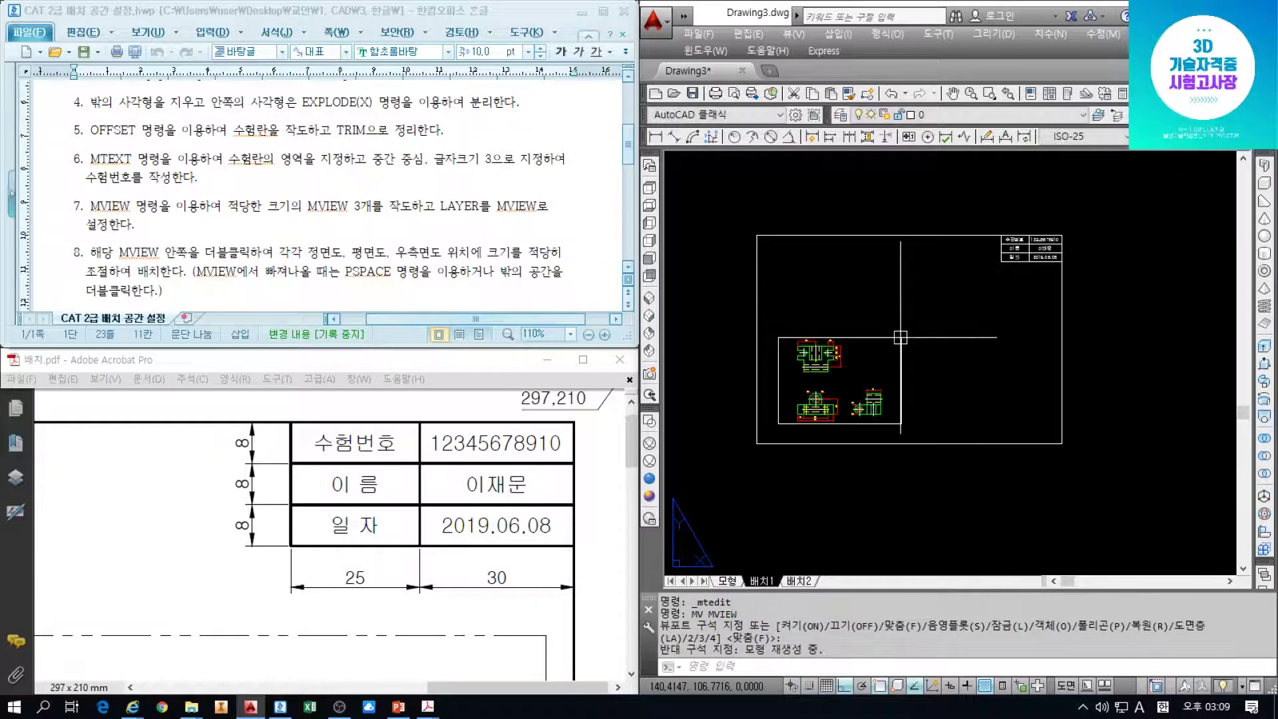
pyautogui.click(862, 338)
pyautogui.press('Return')
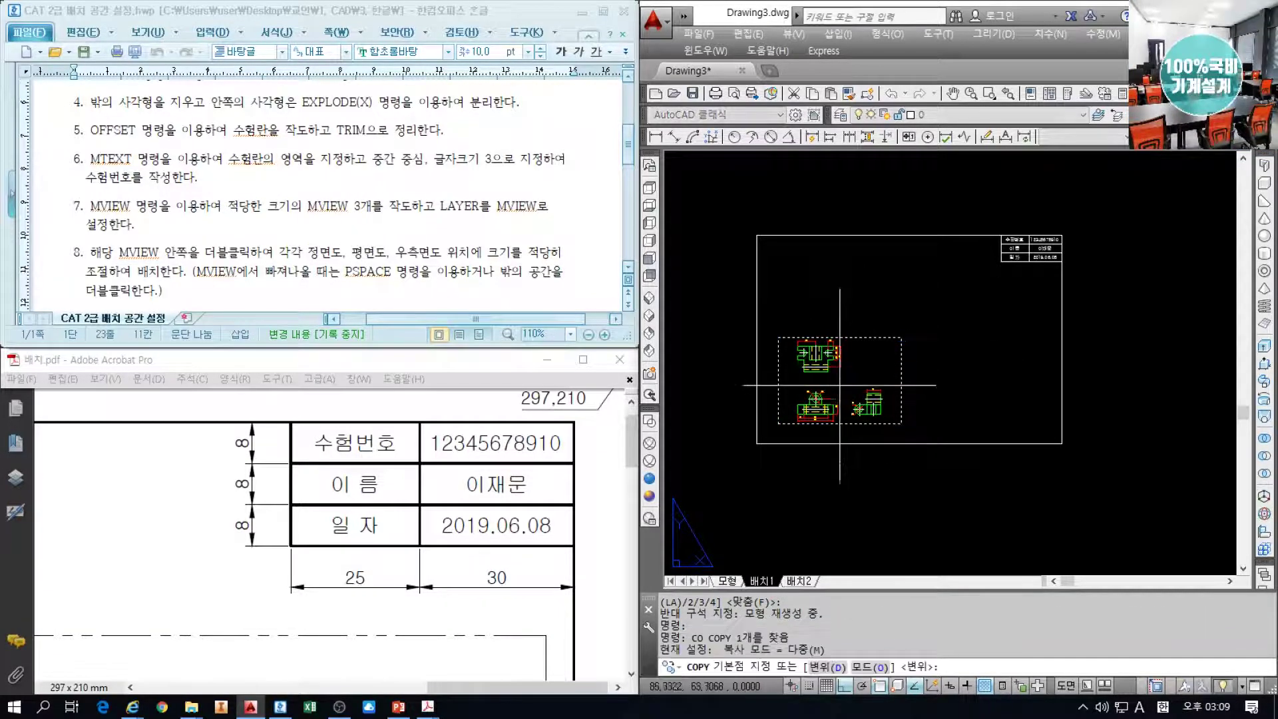
# Copy the viewport once to the right and once above, making three viewports
pyautogui.click(841, 392)
pyautogui.click(976, 372)
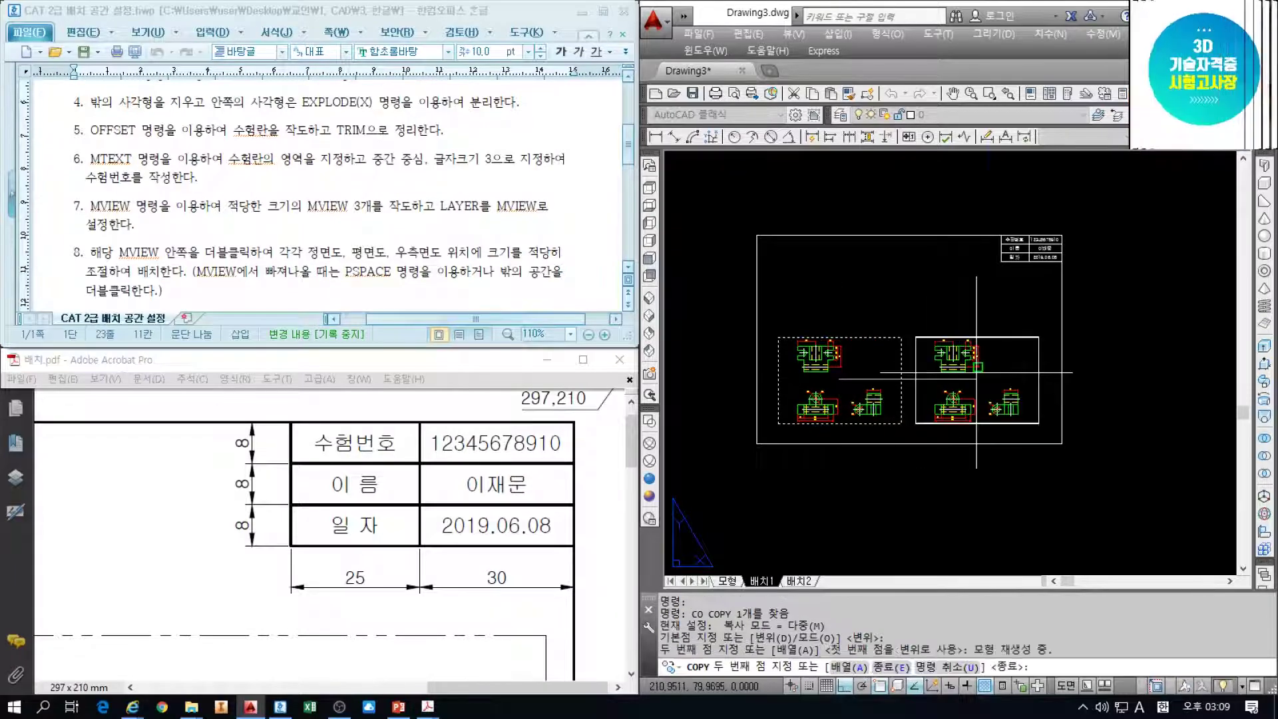
pyautogui.click(849, 283)
pyautogui.press('Escape')
pyautogui.press('Escape')
pyautogui.press('Escape')
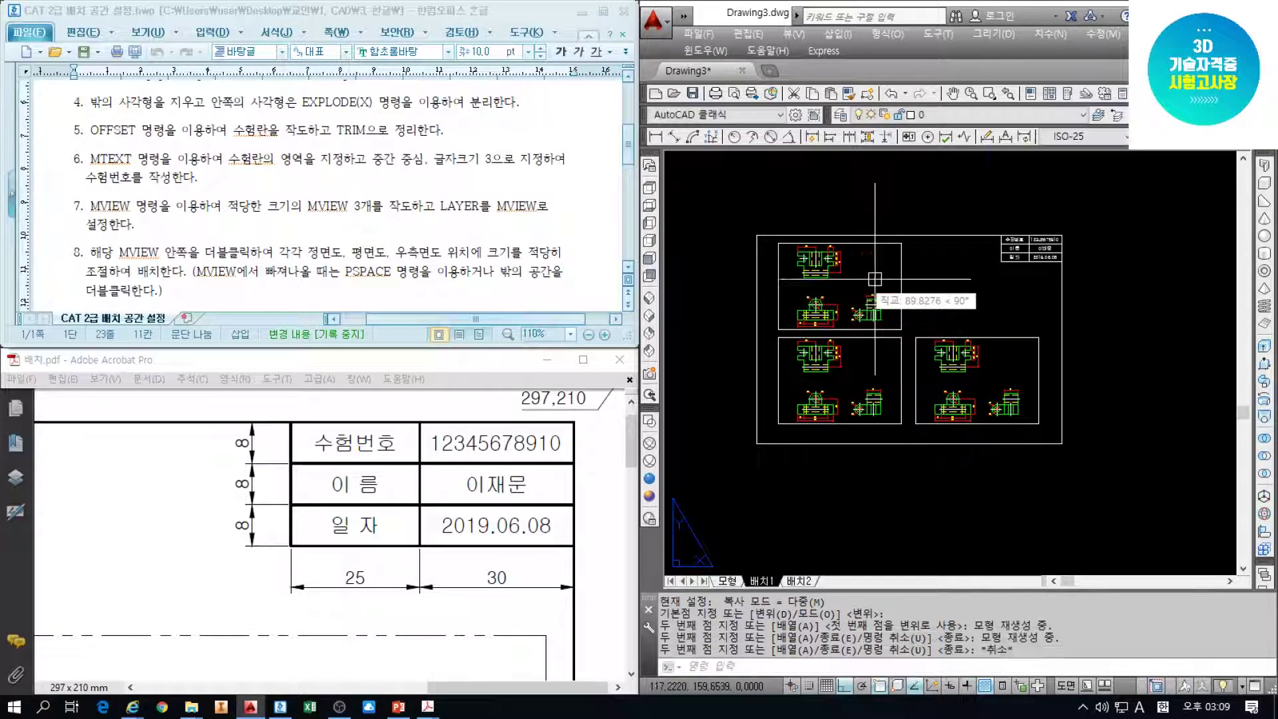
pyautogui.scroll(2, 919, 325)
pyautogui.moveTo(919, 325); pyautogui.dragTo(936, 334, button='middle')
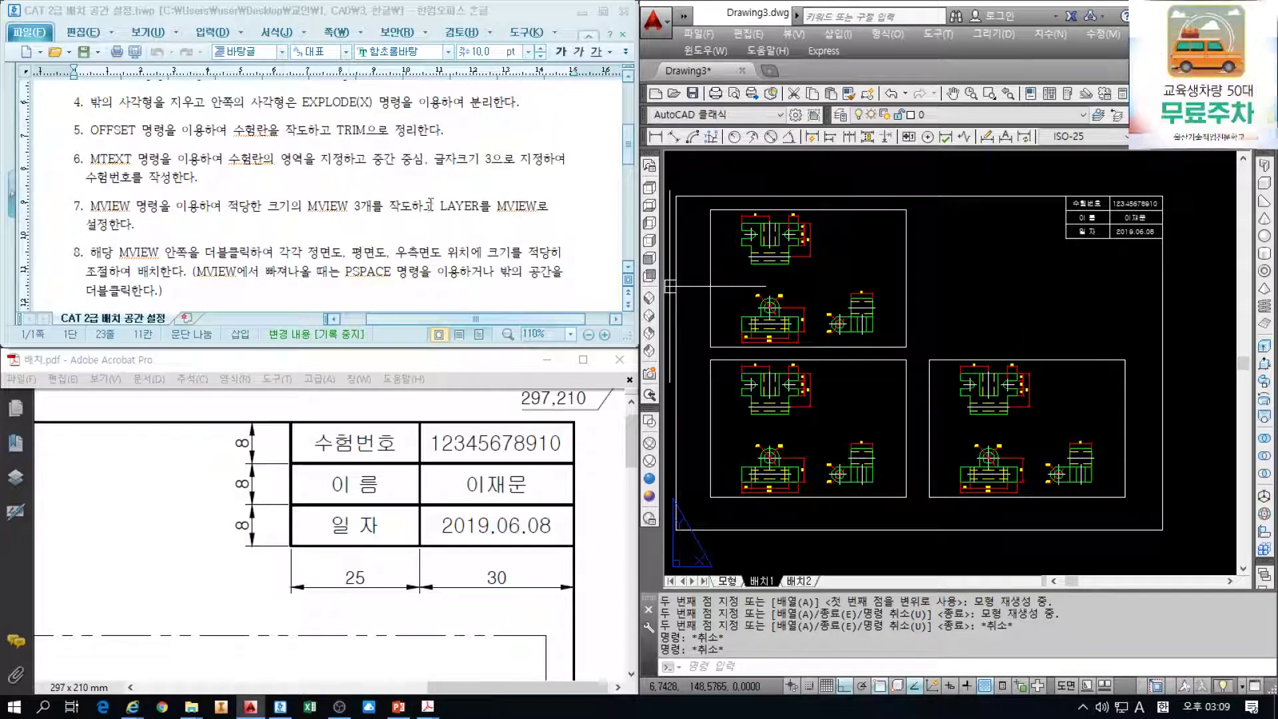
pyautogui.moveTo(440, 207); pyautogui.dragTo(498, 209)
pyautogui.click(953, 298)
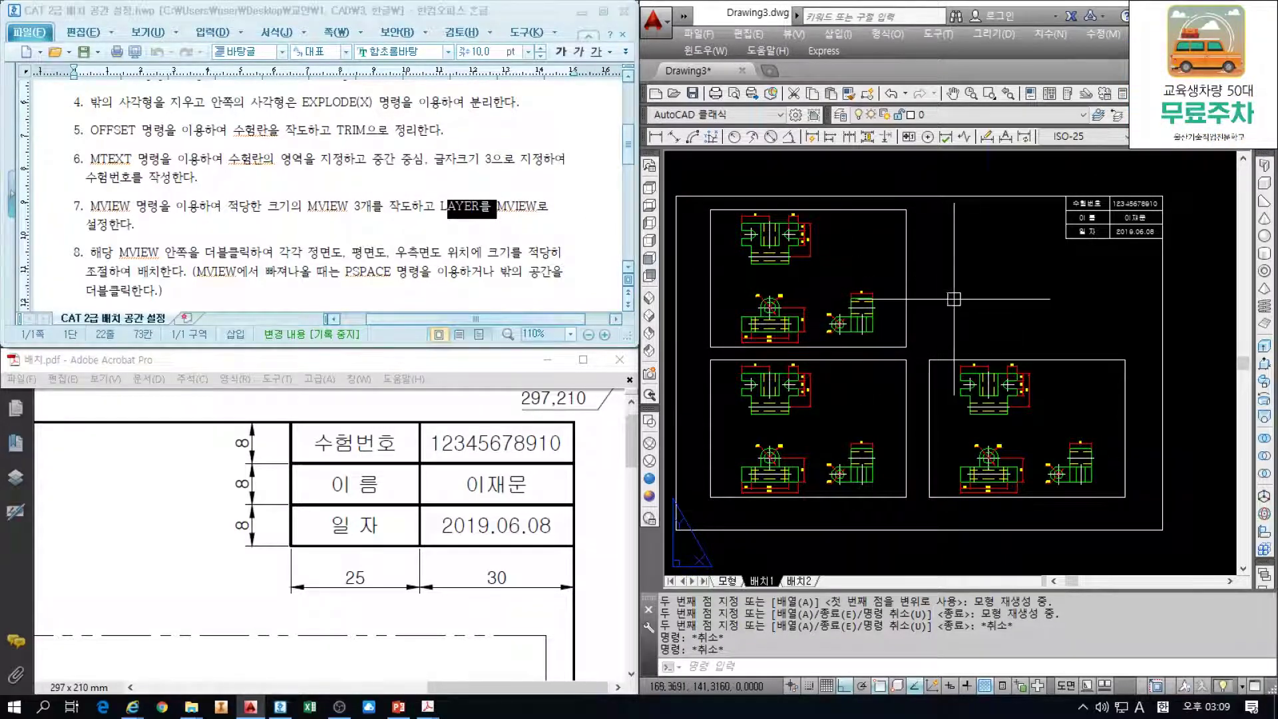
pyautogui.moveTo(497, 207); pyautogui.dragTo(531, 206)
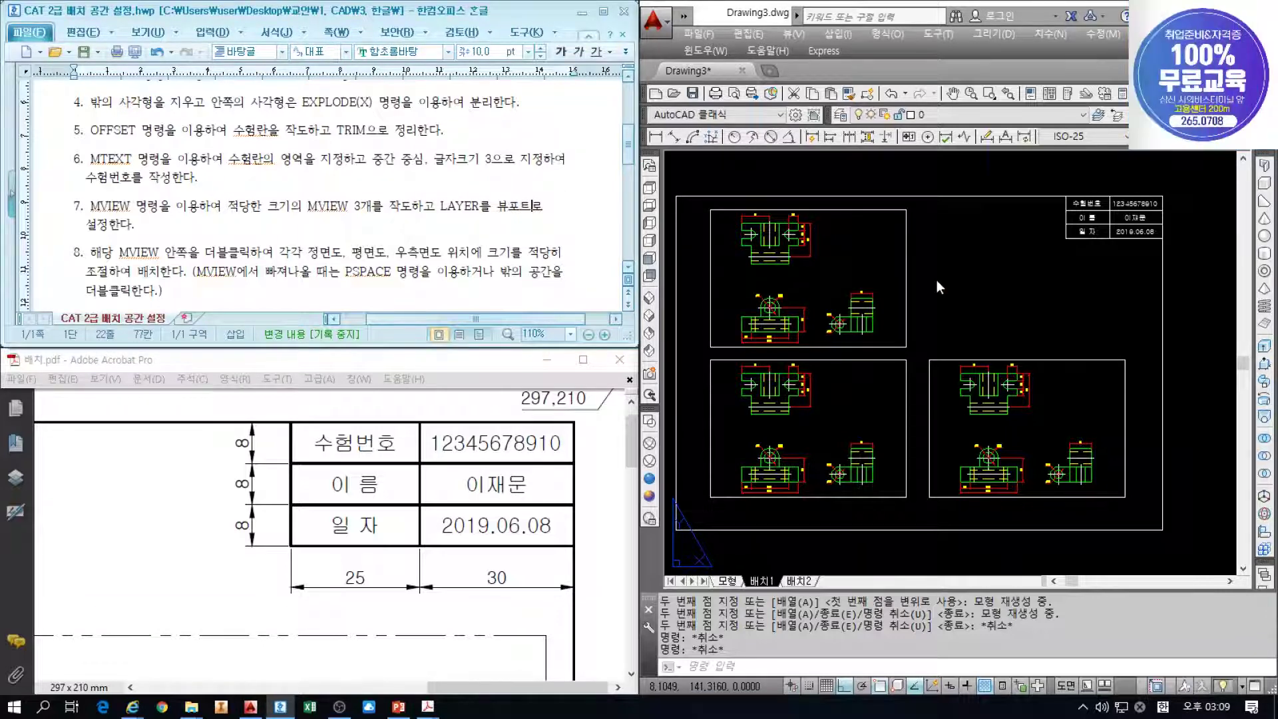
pyautogui.click(980, 278)
# Put all three viewports on the 뷰포트 layer so their frames turn cyan
pyautogui.click(881, 374)
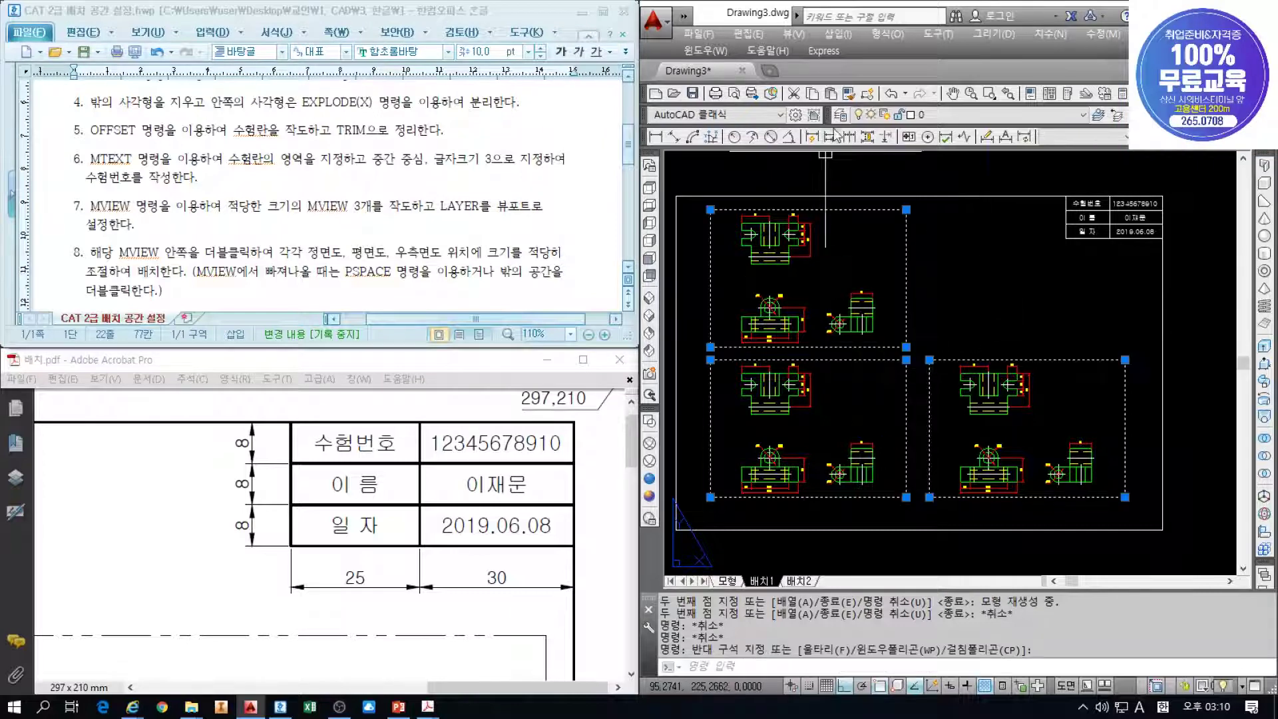
pyautogui.click(949, 116)
pyautogui.click(930, 181)
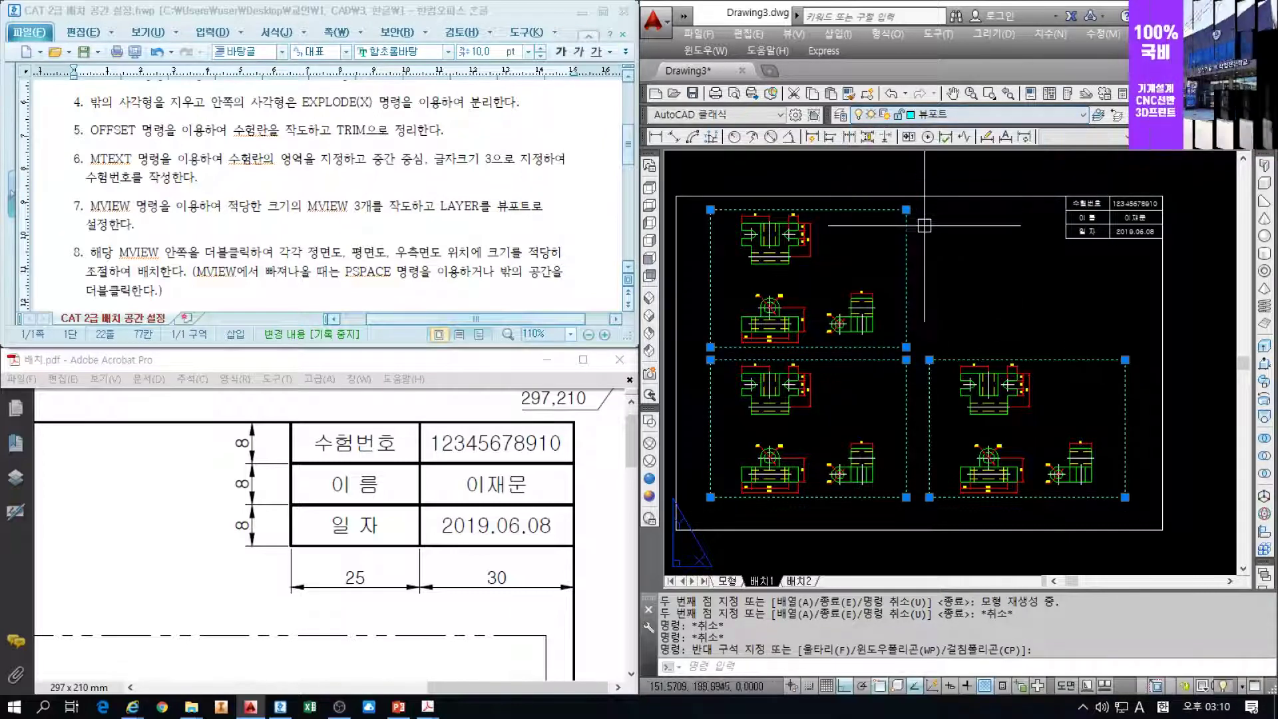
pyautogui.press('Escape')
pyautogui.press('Escape')
pyautogui.press('Escape')
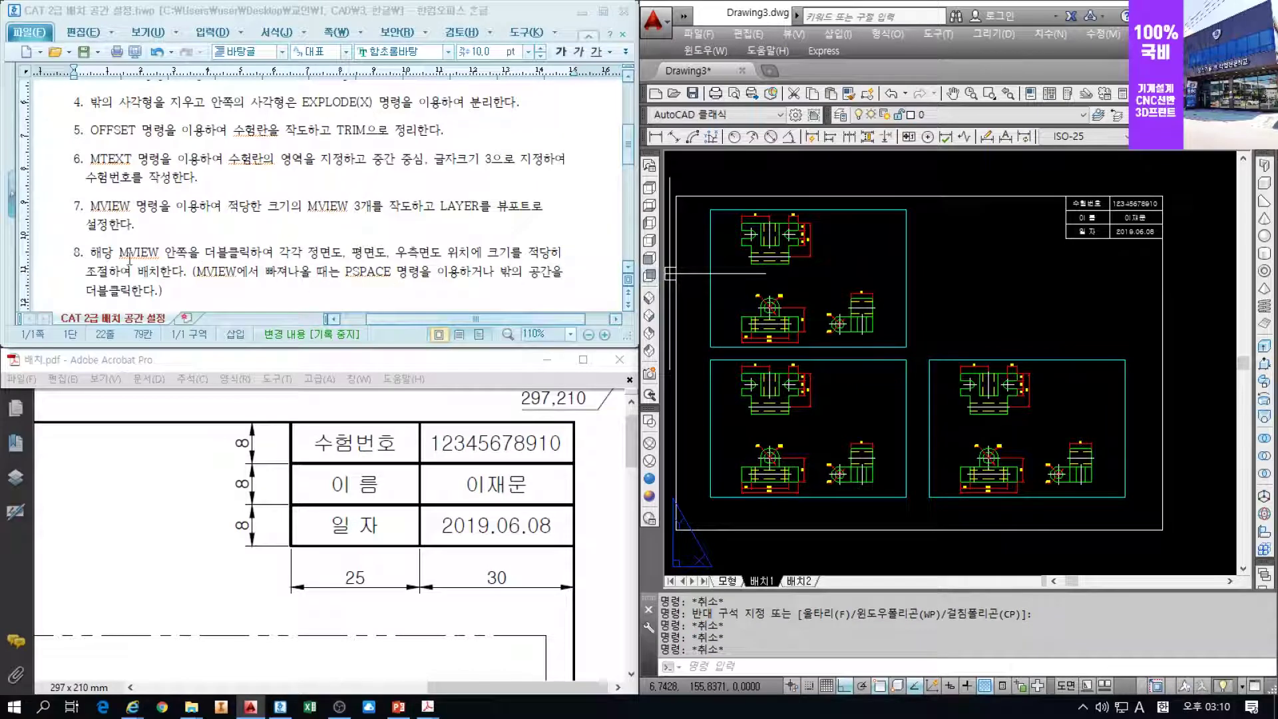
pyautogui.click(50, 255)
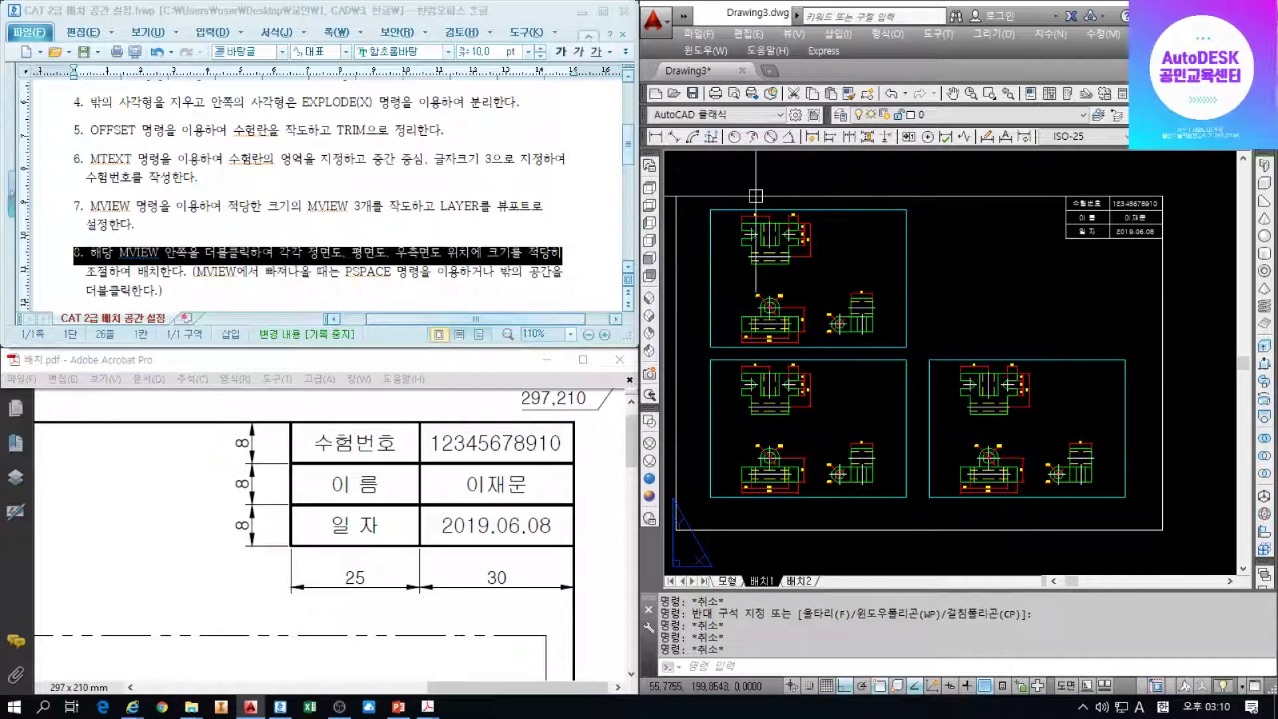
pyautogui.click(802, 215)
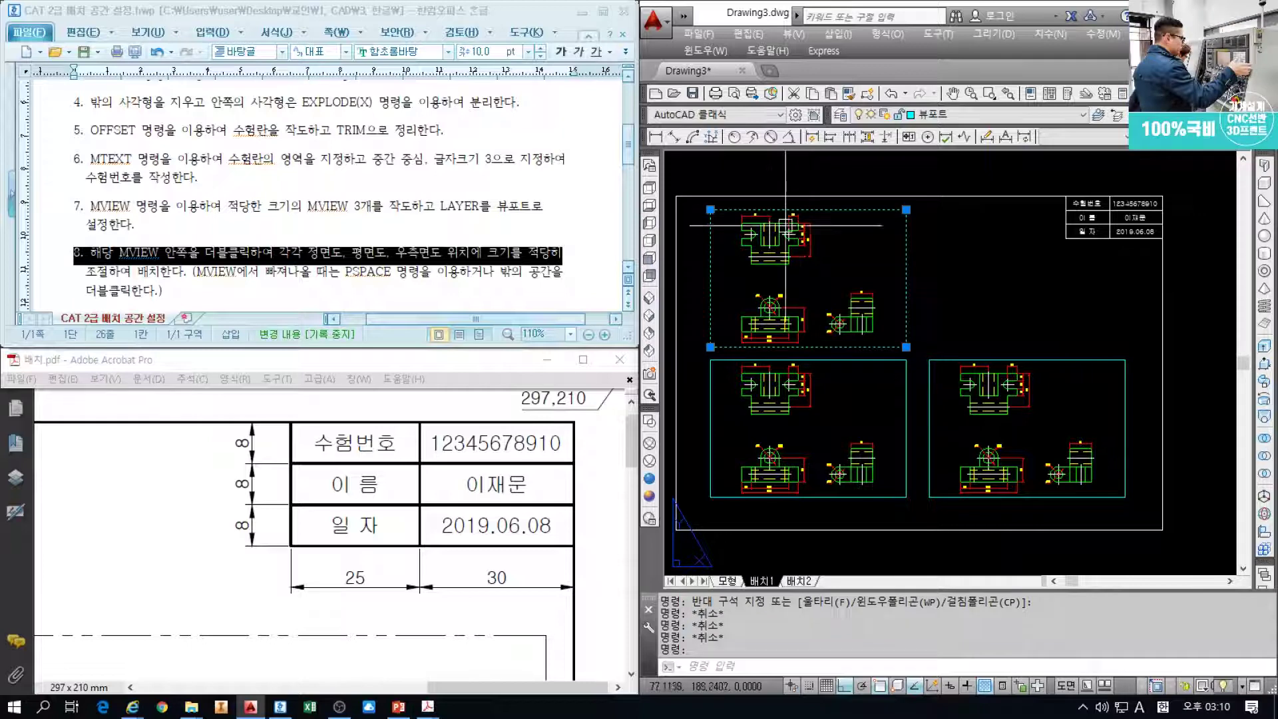
# Zoom each viewport so the plan, front and side views each fill their own frame
pyautogui.doubleClick(820, 273)
pyautogui.scroll(3, 807, 279)
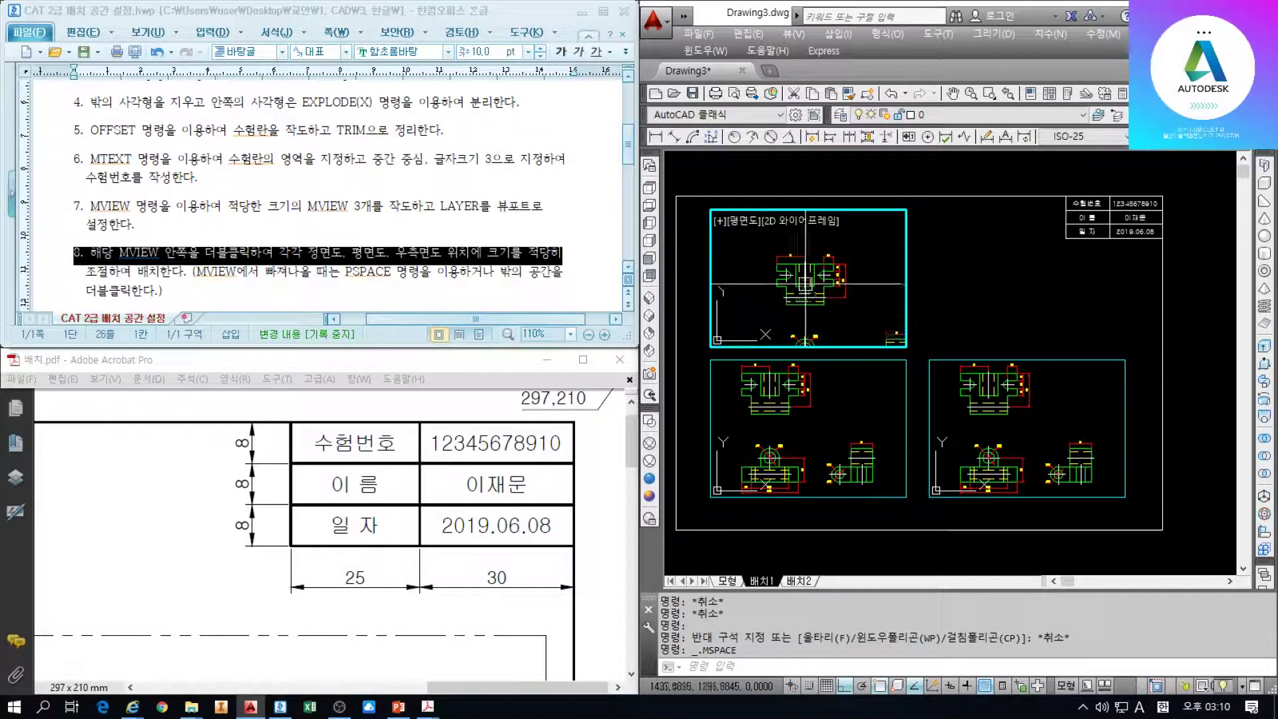
pyautogui.scroll(4, 805, 283)
pyautogui.click(811, 417)
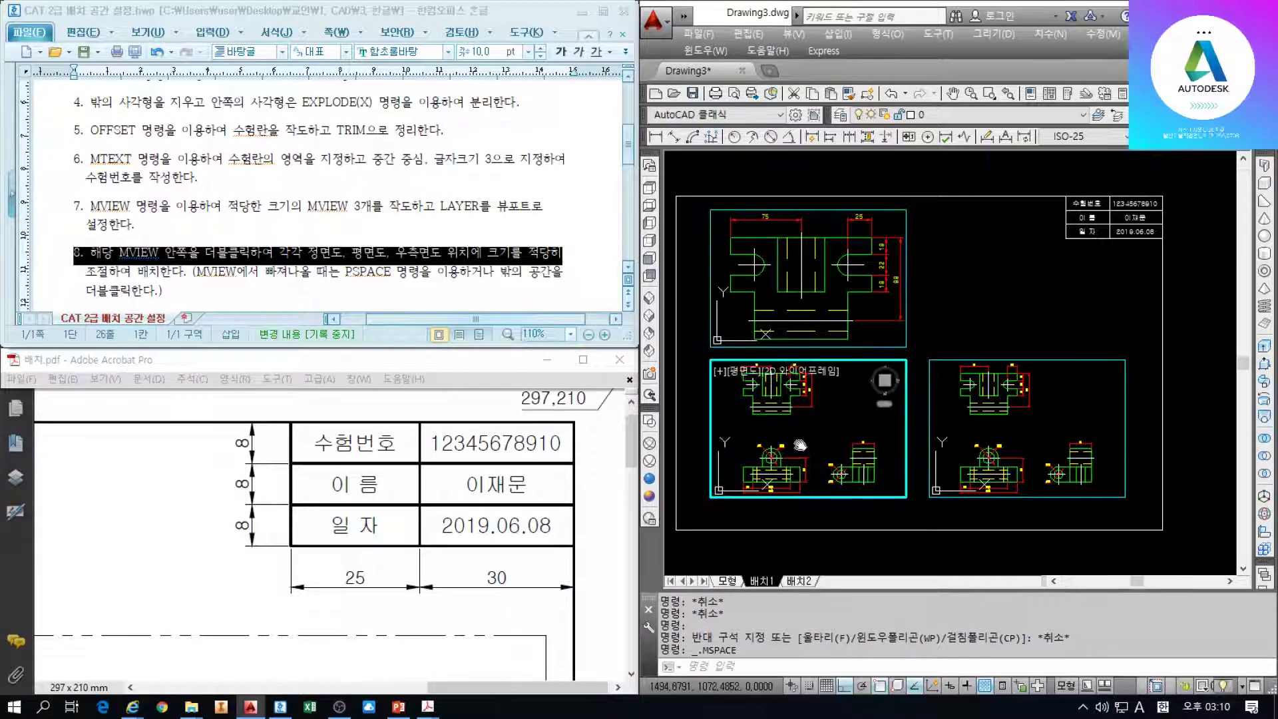
pyautogui.scroll(5, 812, 426)
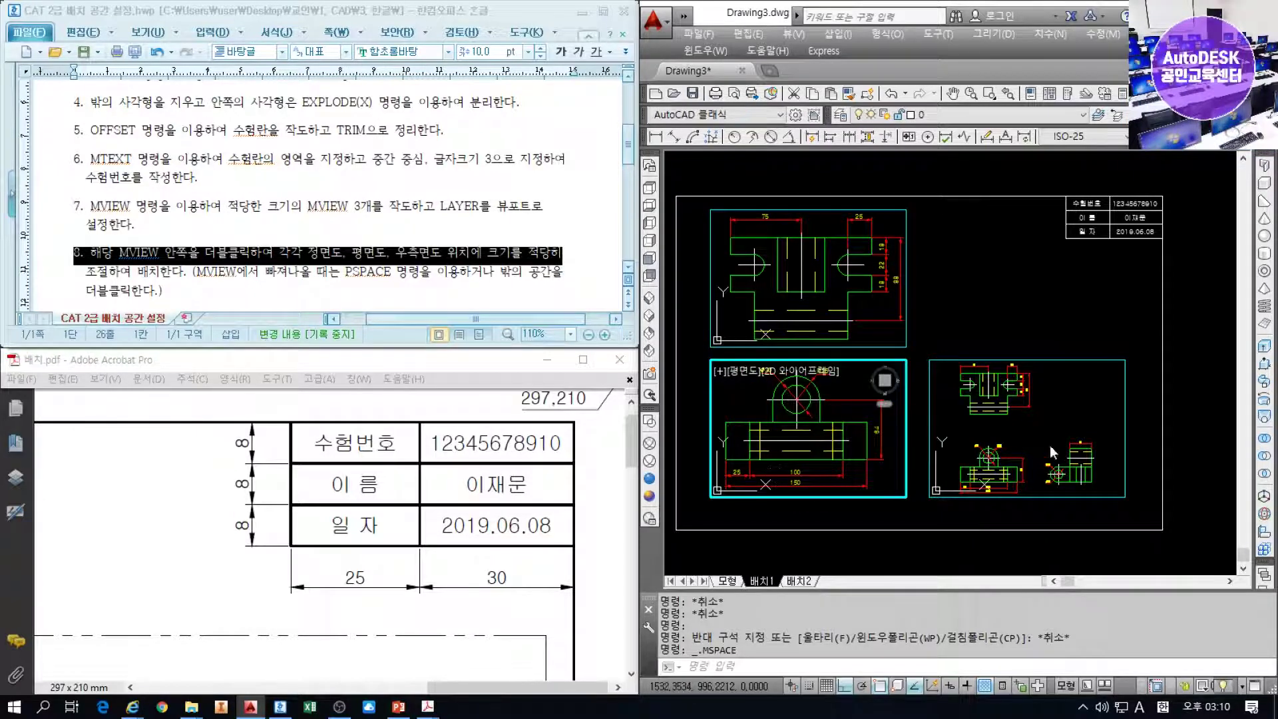
pyautogui.click(1011, 433)
pyautogui.scroll(5, 1019, 424)
pyautogui.moveTo(1019, 424); pyautogui.dragTo(1039, 421, button='middle')
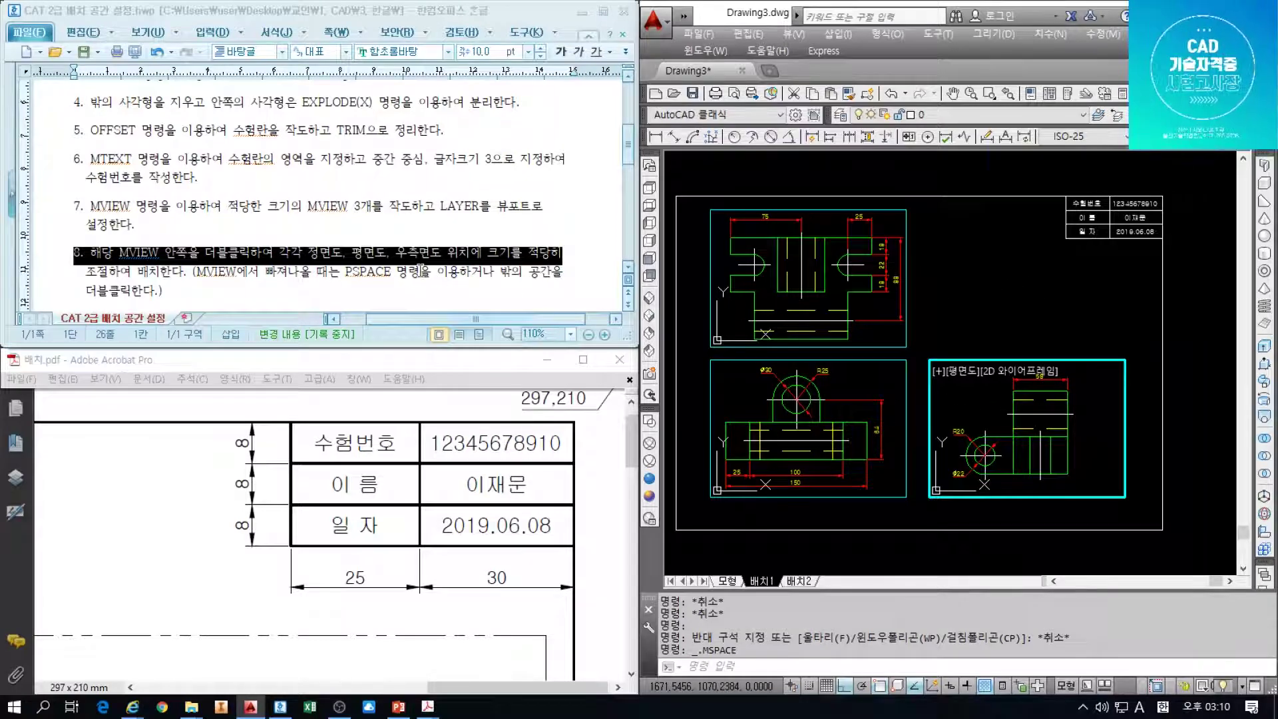
pyautogui.doubleClick(990, 286)
pyautogui.scroll(-3, 455, 220)
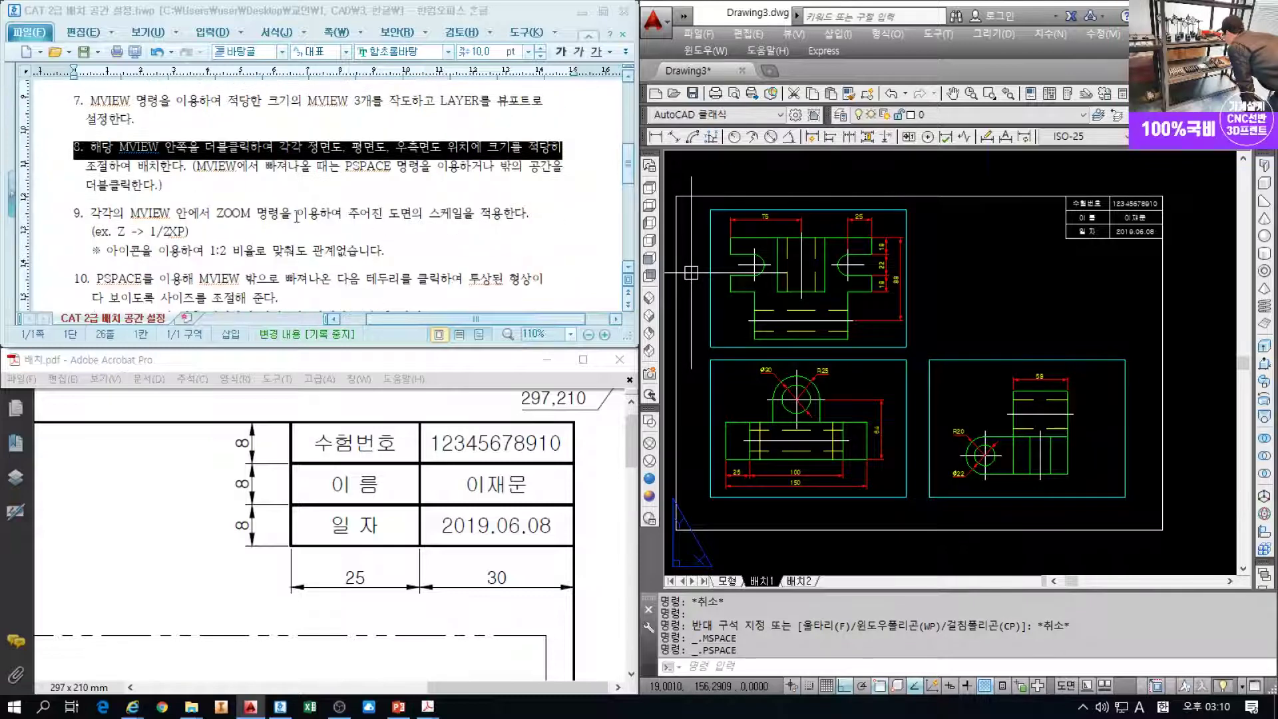
pyautogui.moveTo(93, 213); pyautogui.dragTo(452, 214)
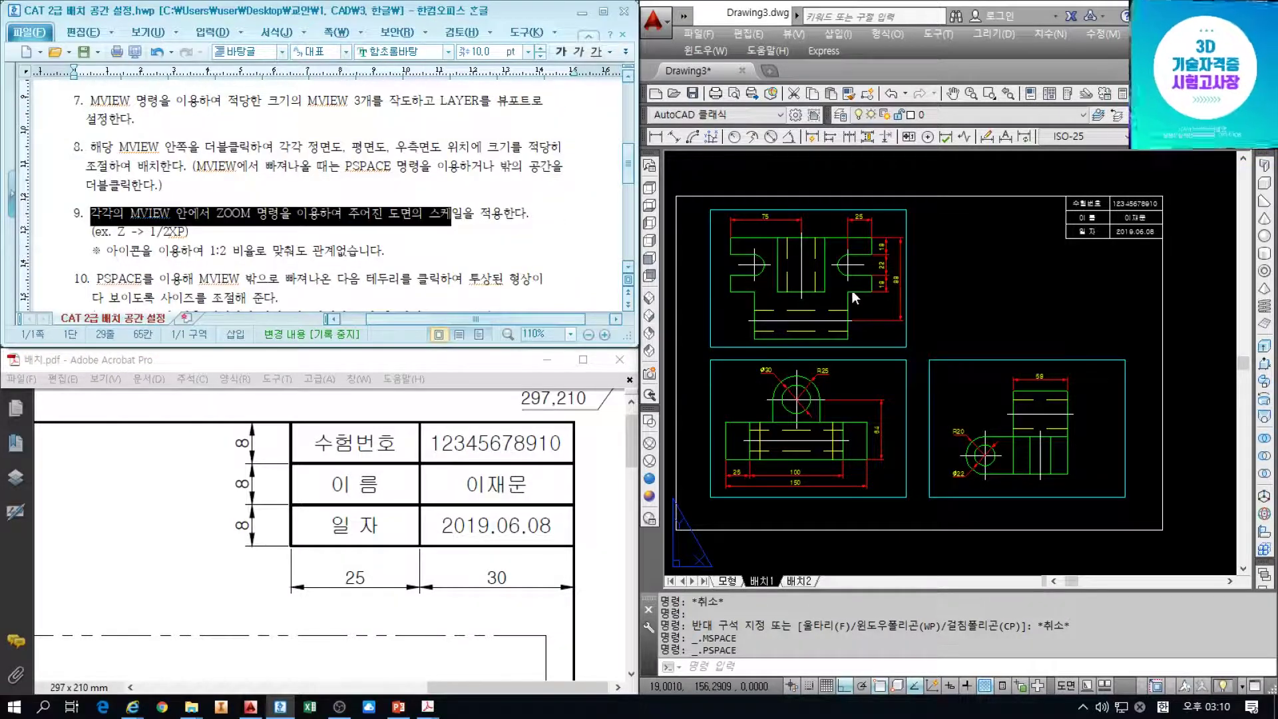
# Zoom the top-left viewport's plan view to 1/2XP, then select all three viewports
pyautogui.doubleClick(861, 305)
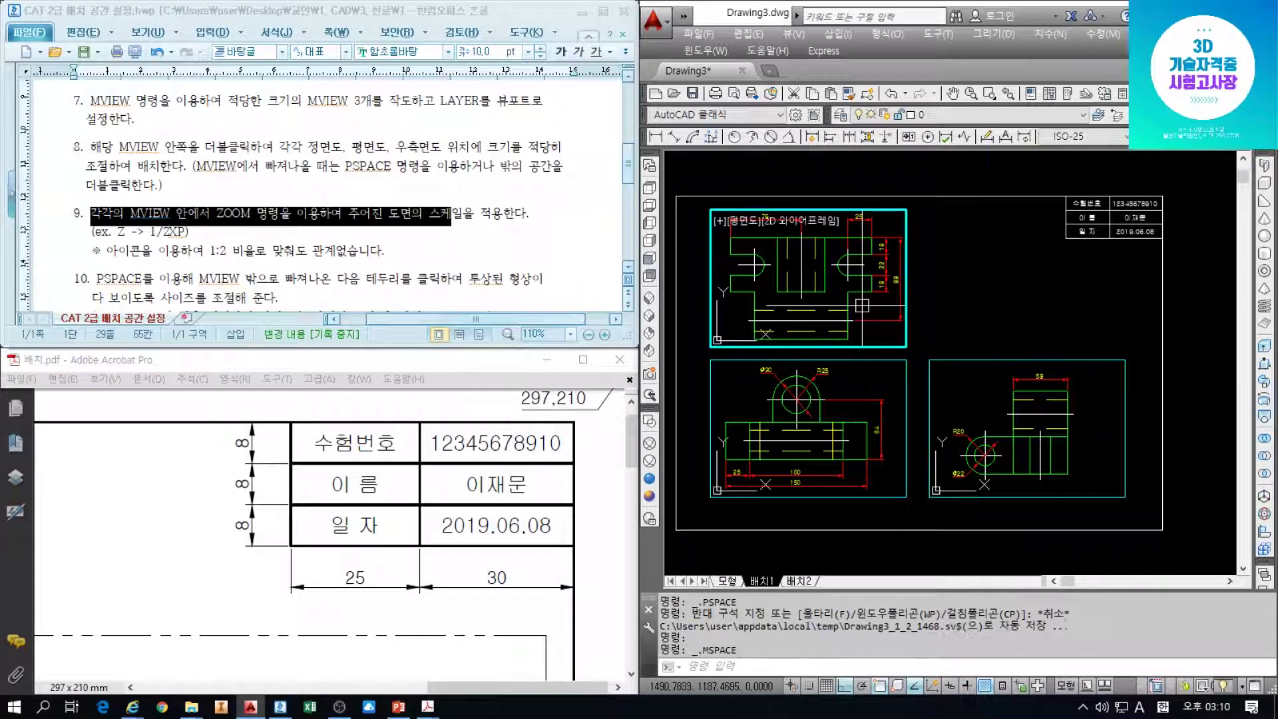
pyautogui.write('Z')
pyautogui.press('Return')
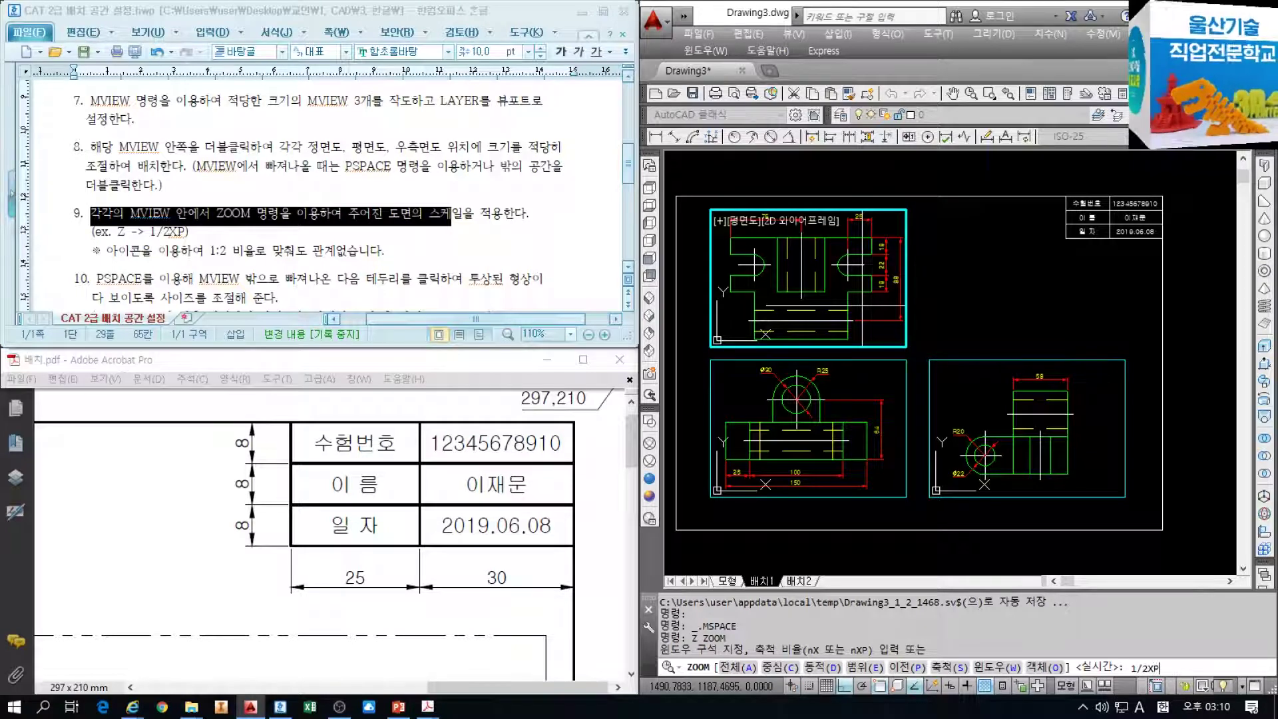
pyautogui.press('Return')
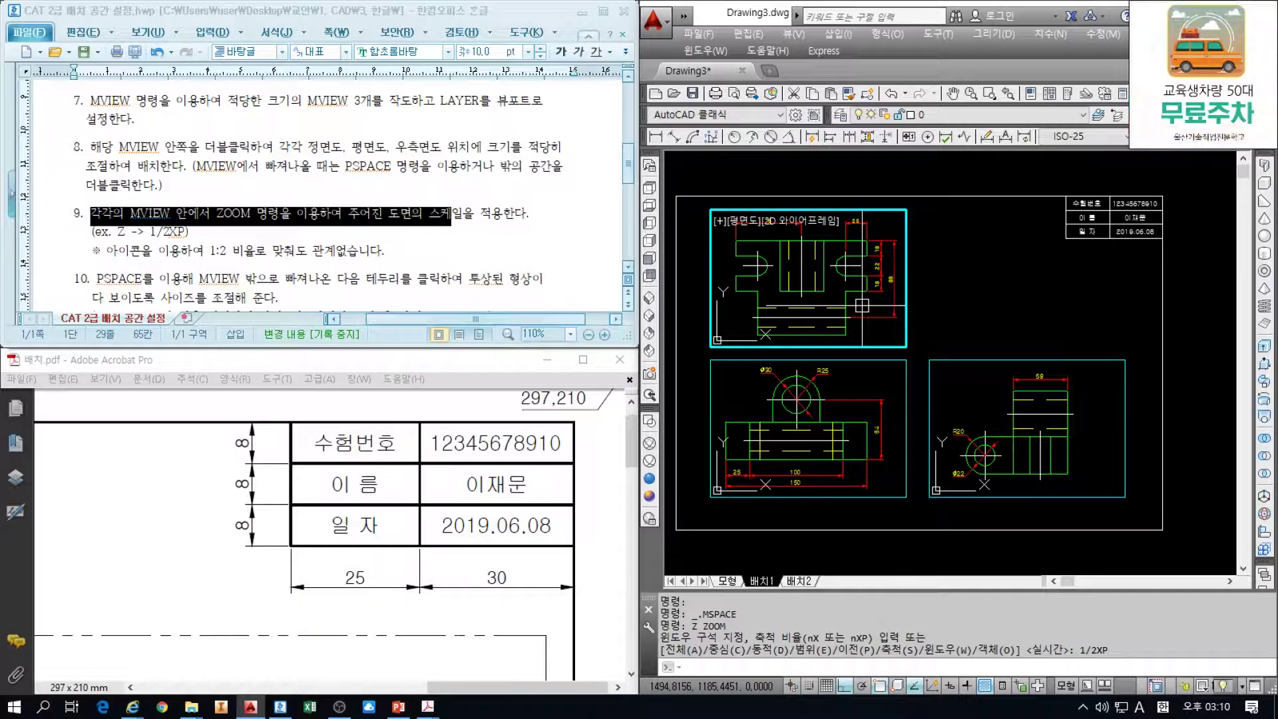
pyautogui.doubleClick(956, 298)
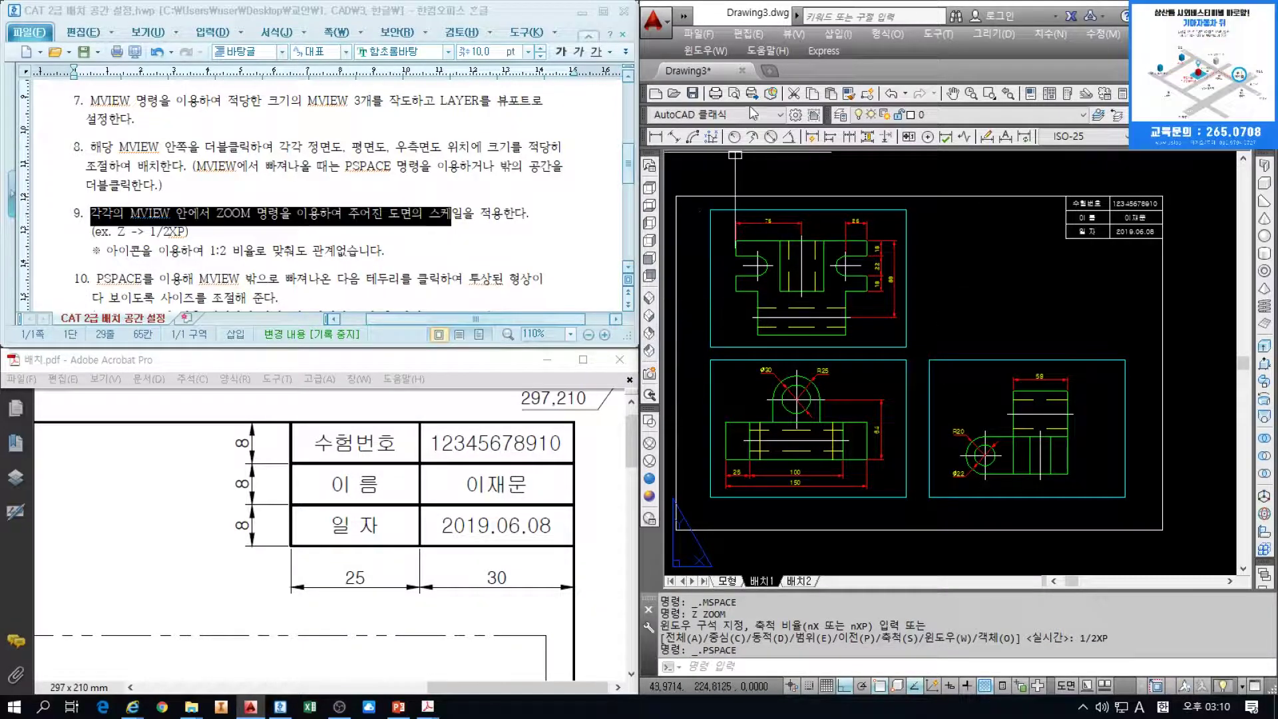
pyautogui.click(956, 308)
pyautogui.click(878, 393)
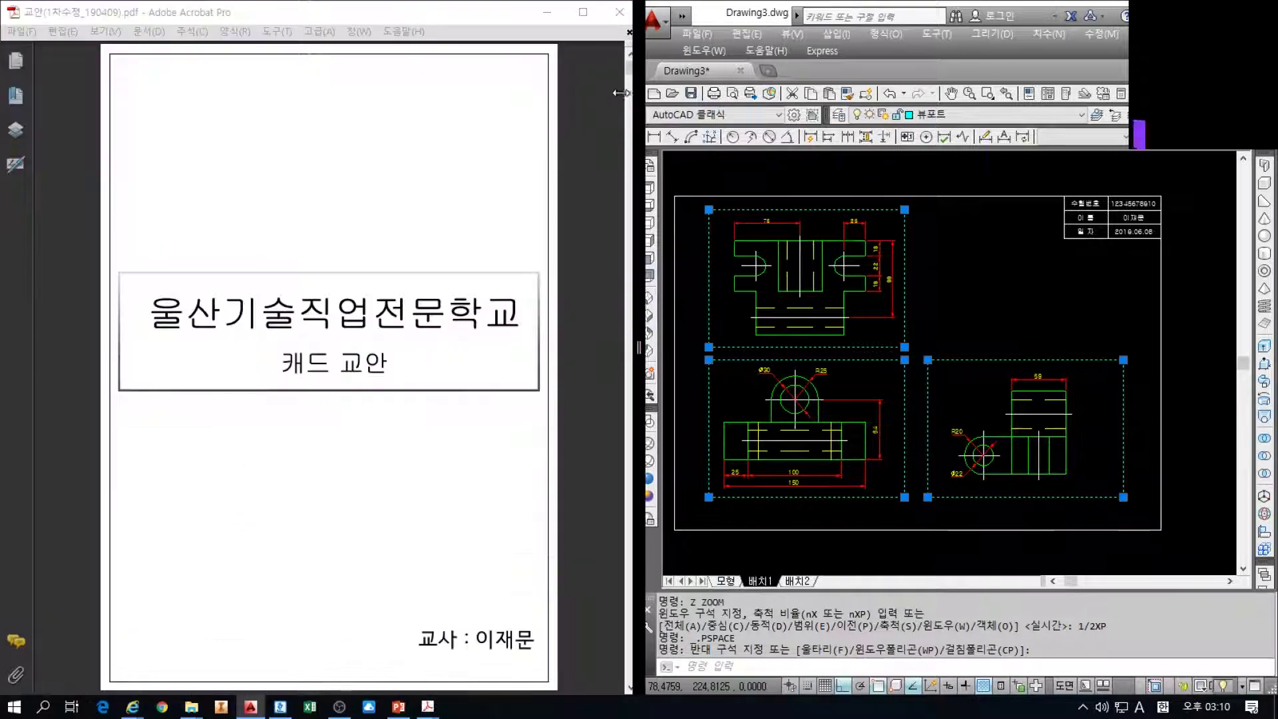
# Set the three selected viewports to 1:2 scale from the status-bar list
pyautogui.moveTo(613, 93); pyautogui.dragTo(590, 97)
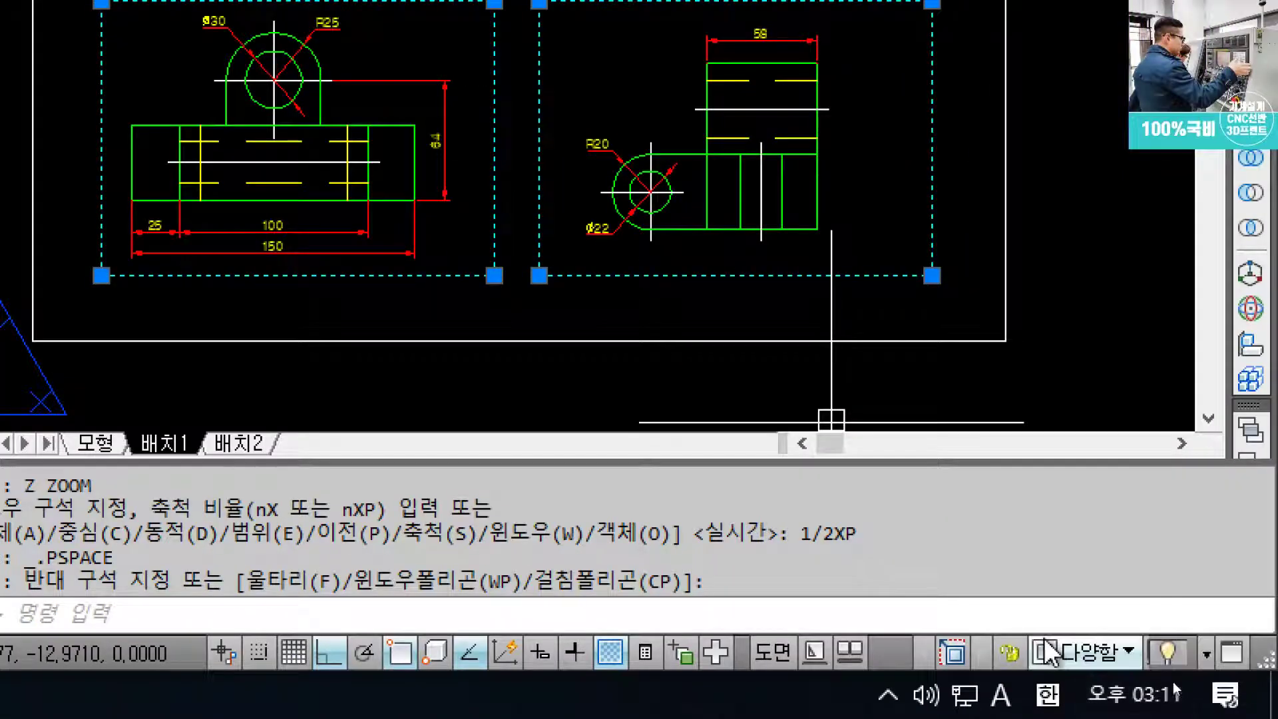
pyautogui.click(1074, 657)
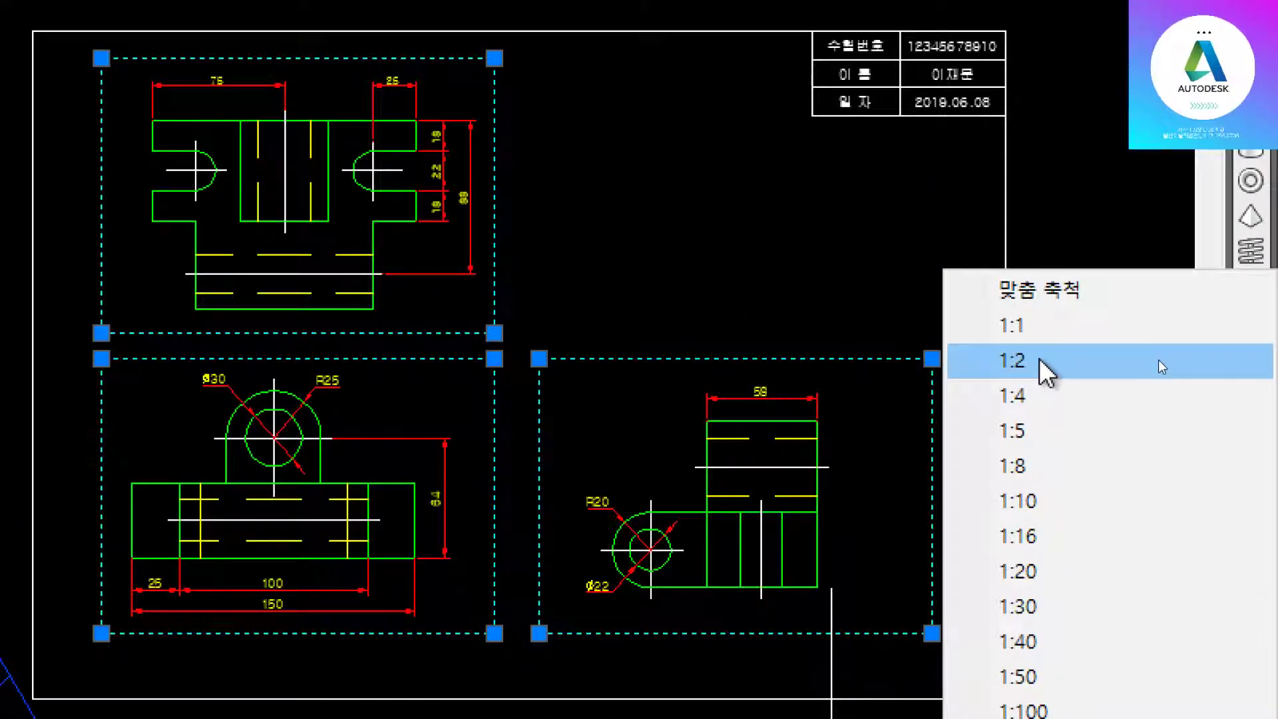
pyautogui.click(1161, 365)
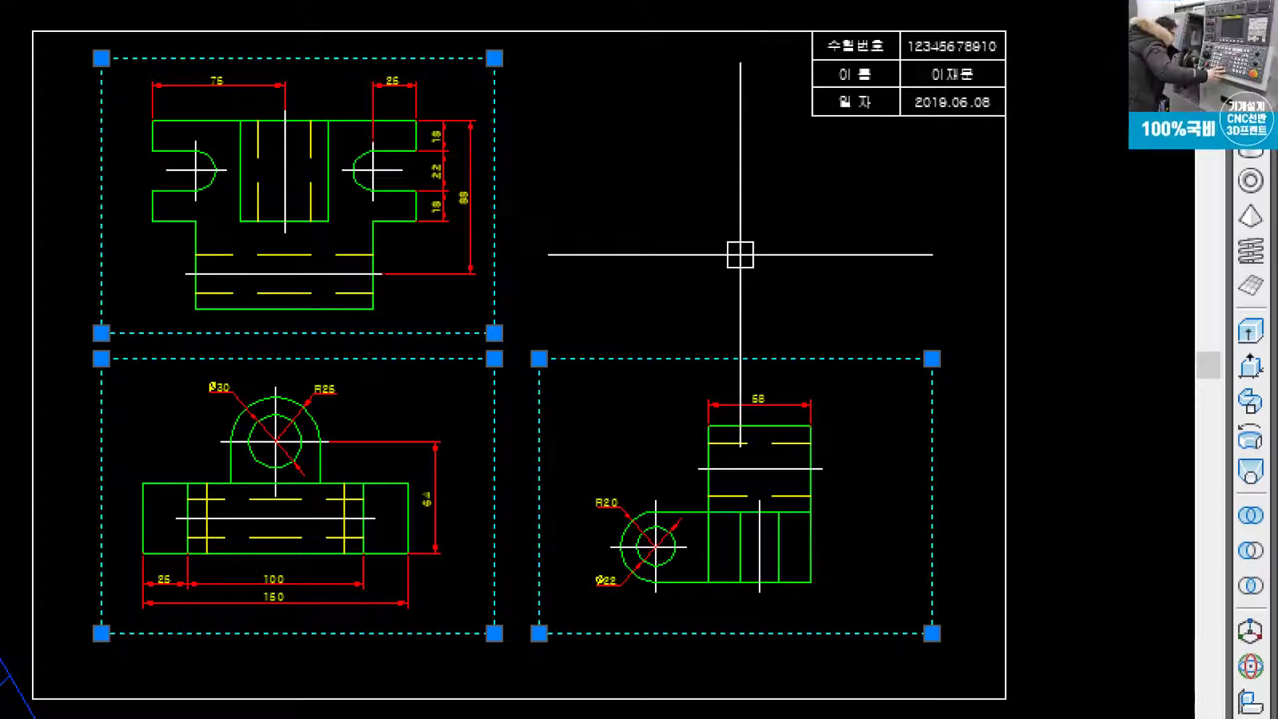
pyautogui.press('Escape')
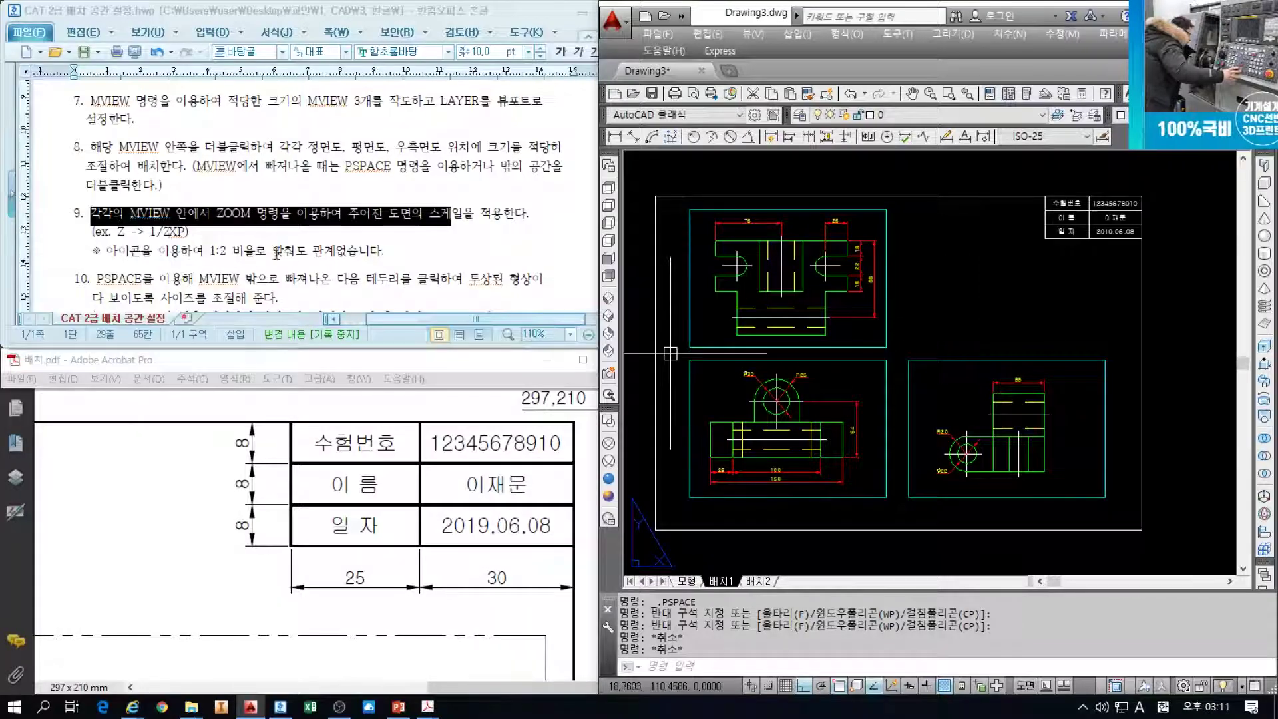
# Review the instructions' note on 1:2 scale and step 10 about clicking the frame to resize
pyautogui.click(200, 251)
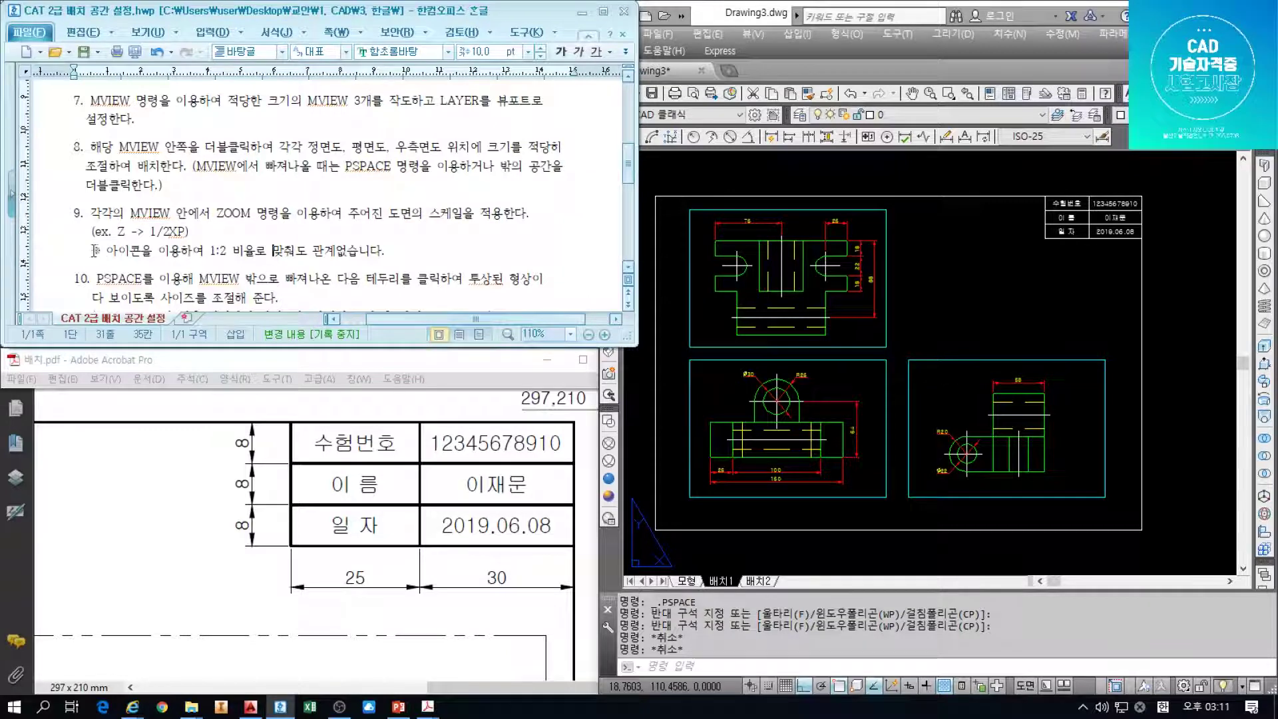
pyautogui.moveTo(93, 250); pyautogui.dragTo(386, 251)
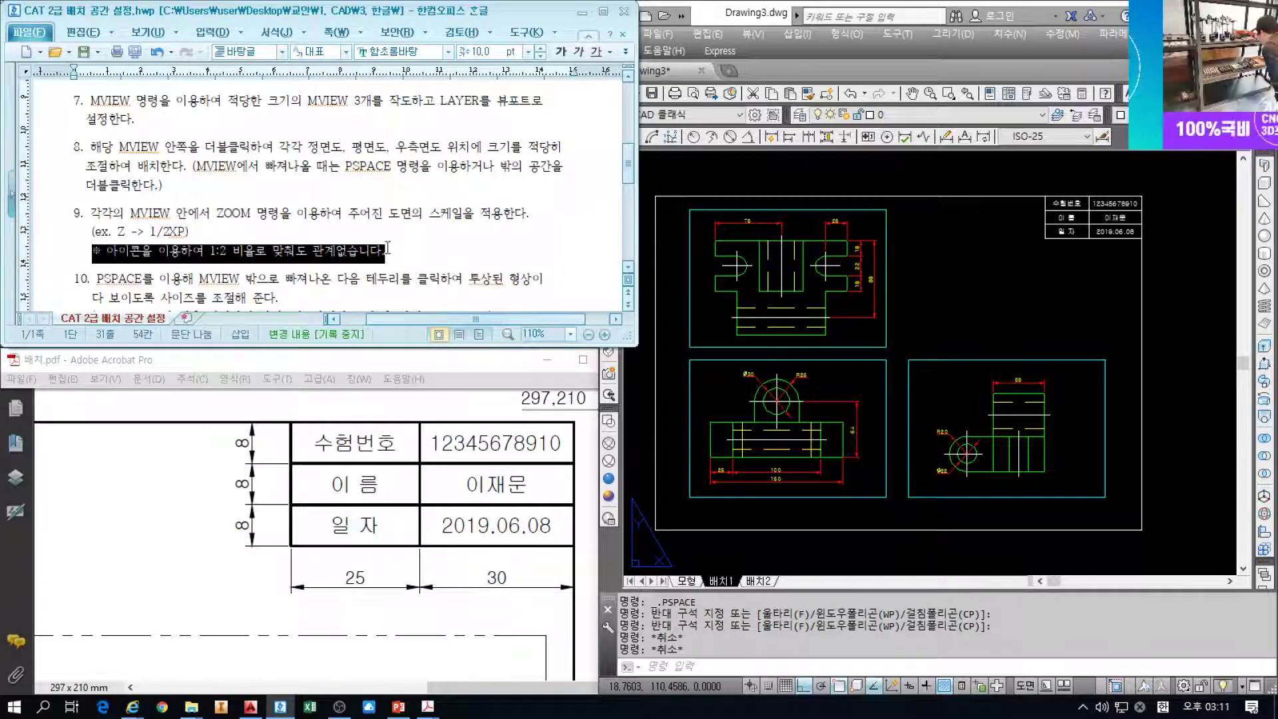
pyautogui.click(210, 251)
pyautogui.moveTo(265, 251); pyautogui.dragTo(392, 252)
pyautogui.click(399, 249)
pyautogui.scroll(-1, 397, 248)
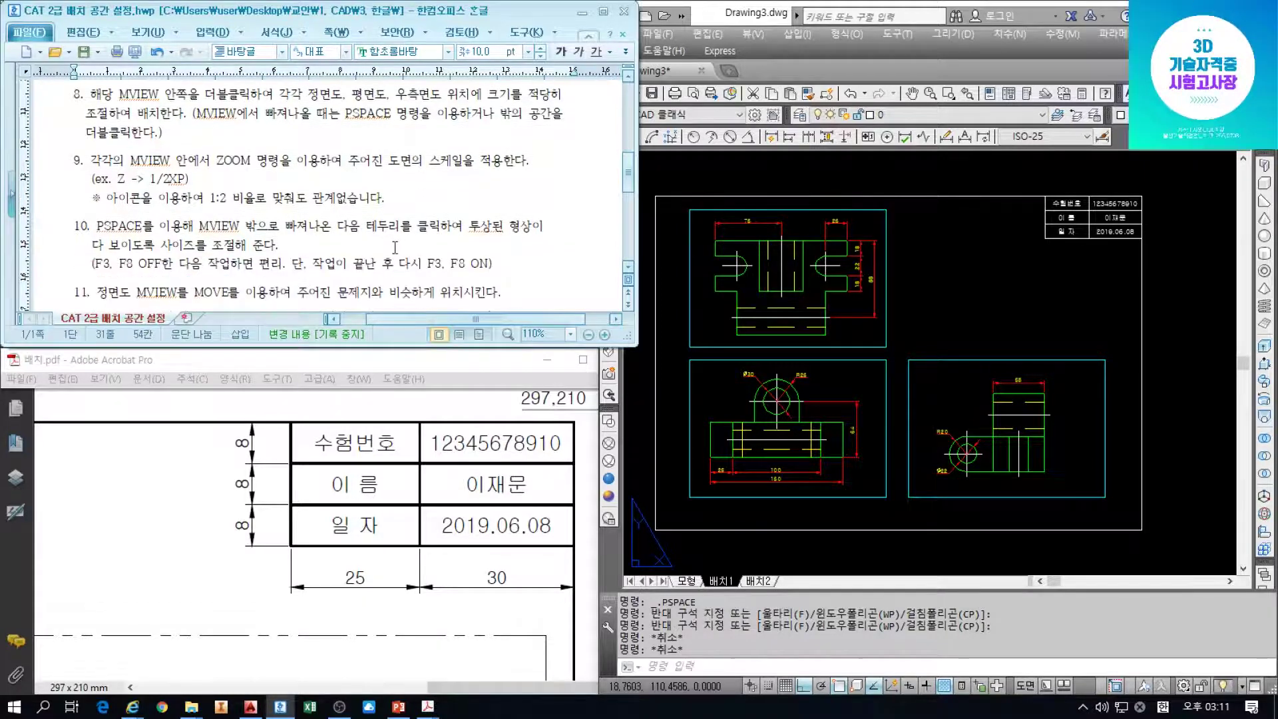
pyautogui.scroll(-1, 382, 236)
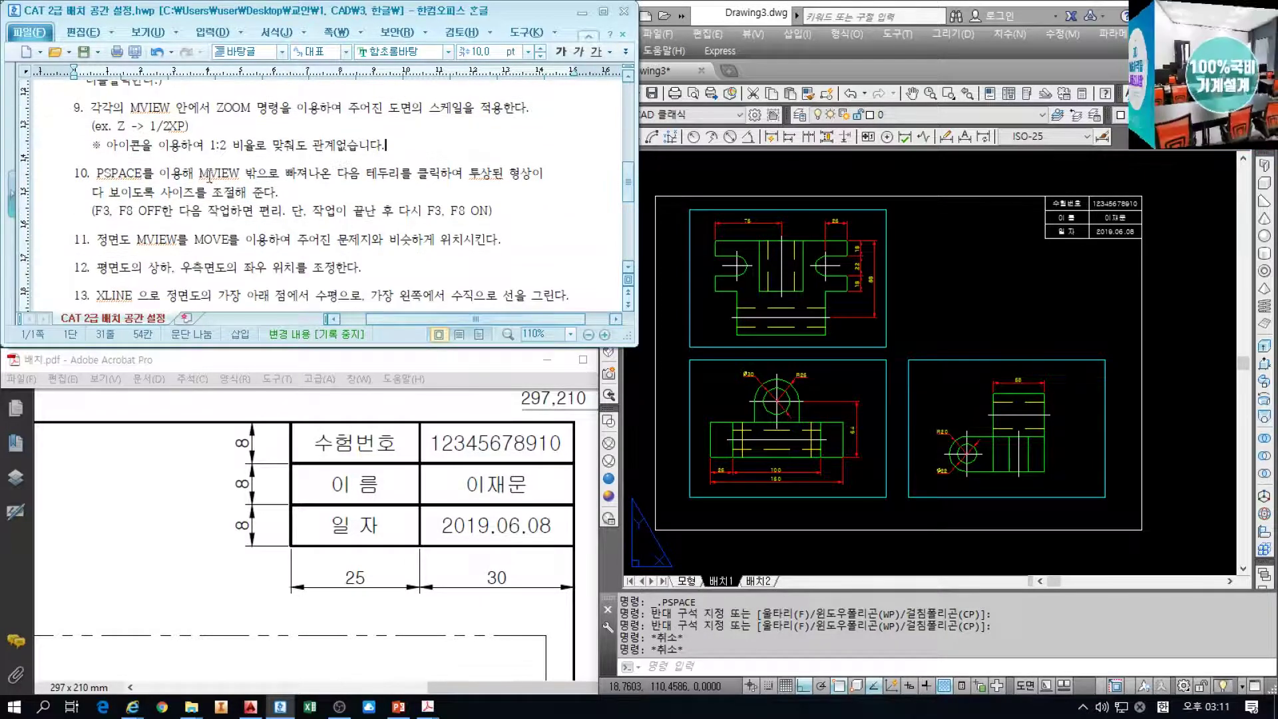
pyautogui.moveTo(367, 172); pyautogui.dragTo(479, 174)
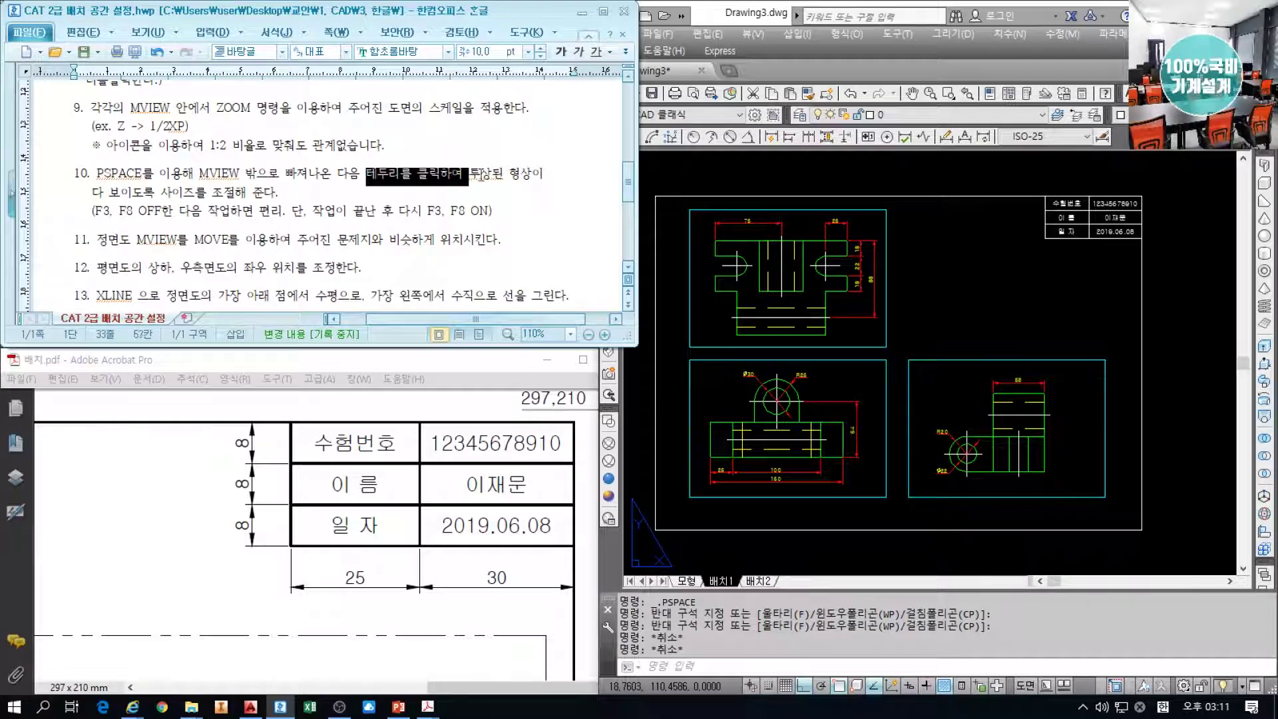
pyautogui.moveTo(171, 193); pyautogui.dragTo(244, 197)
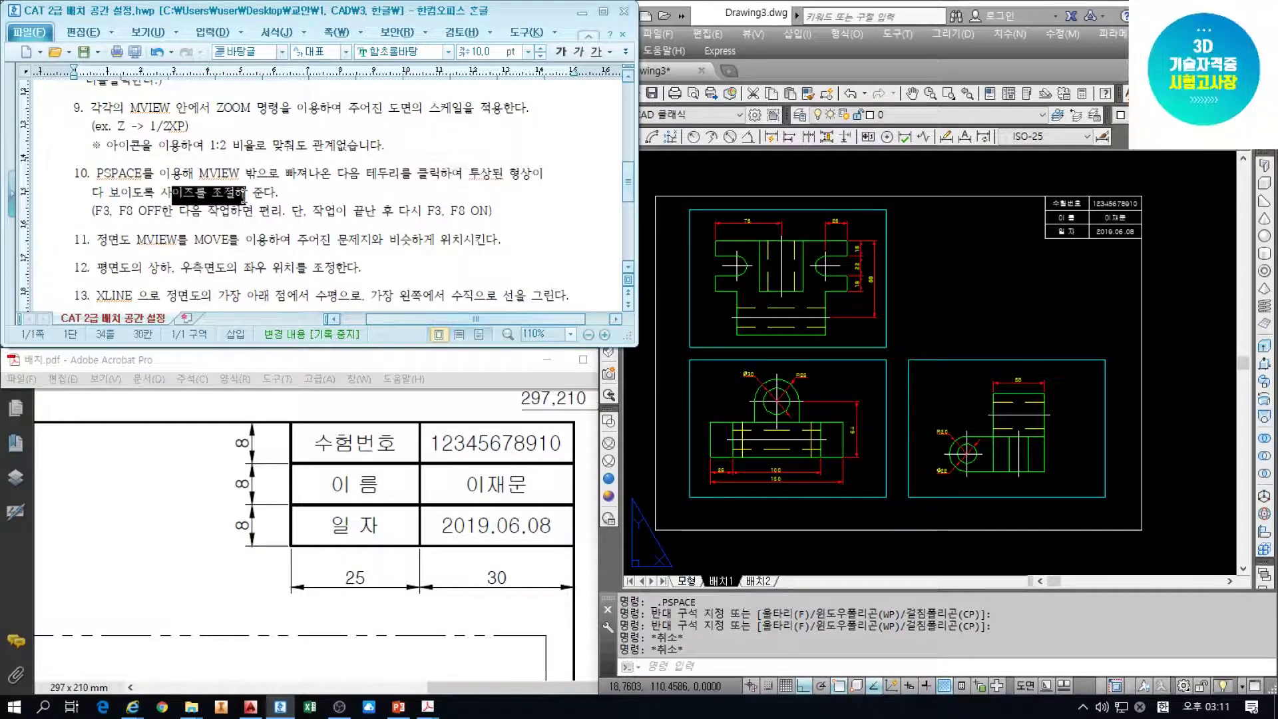
# Stretch the top-left viewport's left edge inward to fit the plan view
pyautogui.click(885, 246)
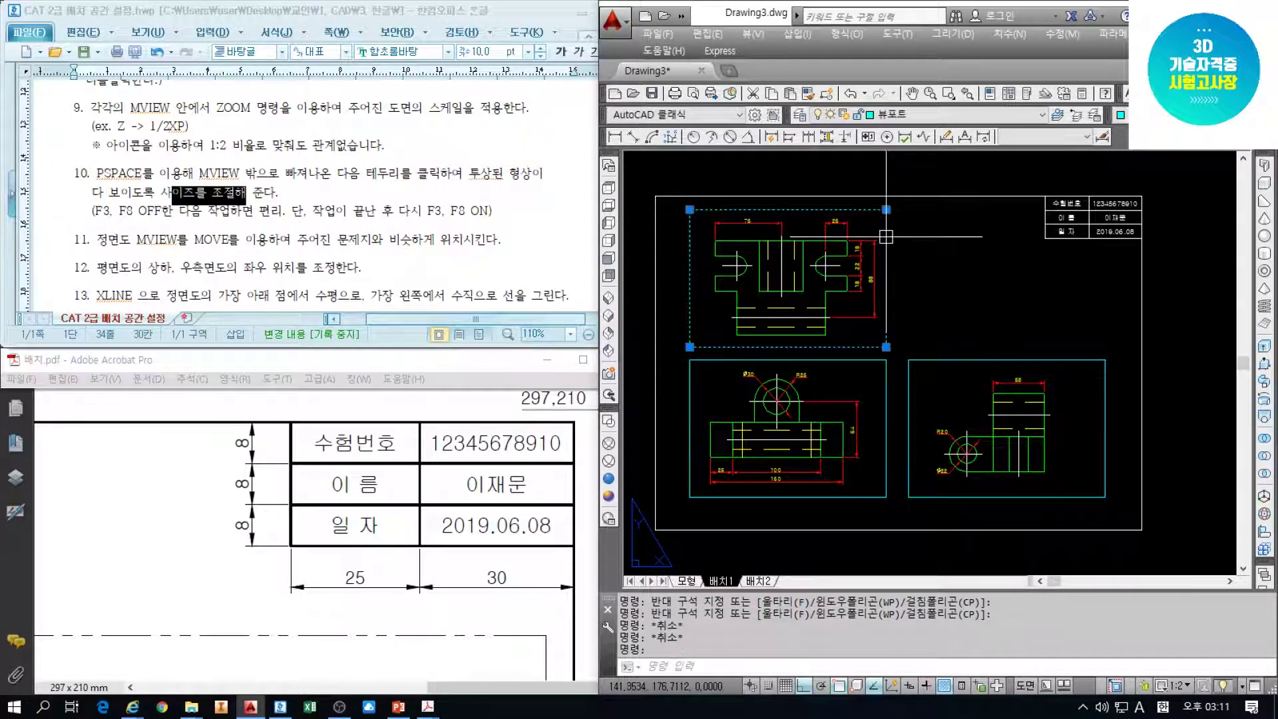
pyautogui.scroll(6, 891, 237)
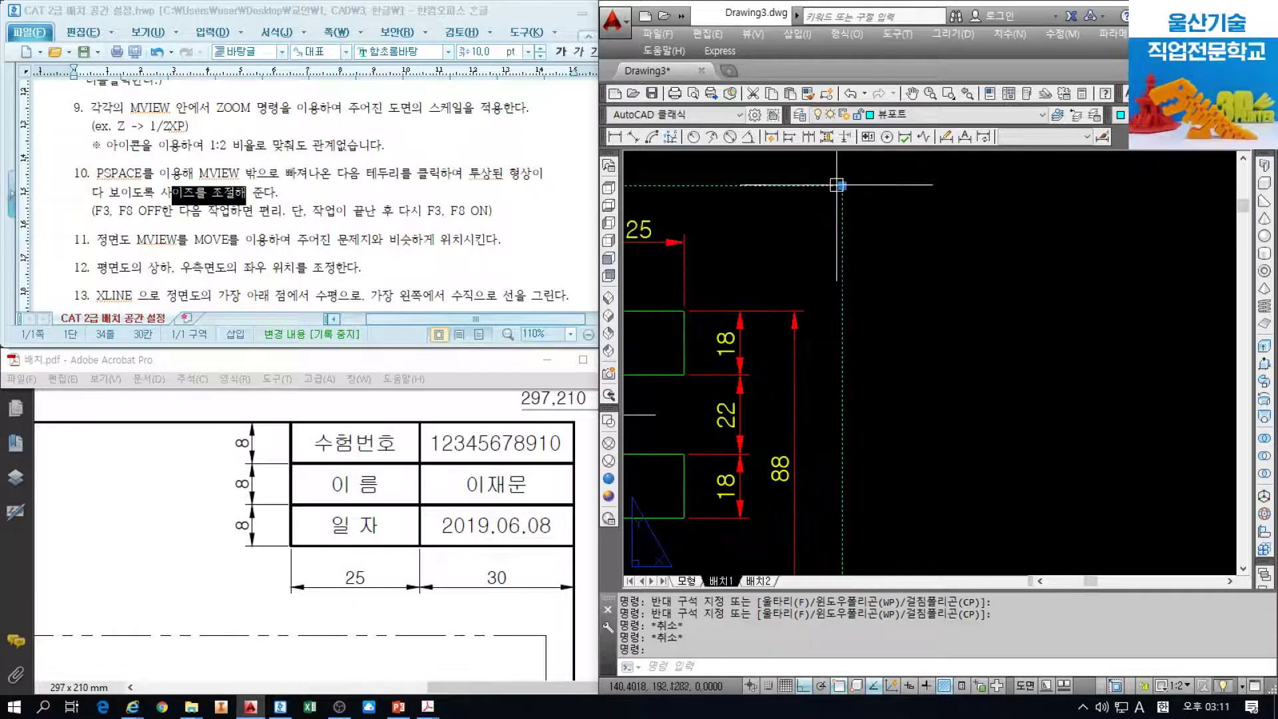
pyautogui.scroll(-6, 832, 186)
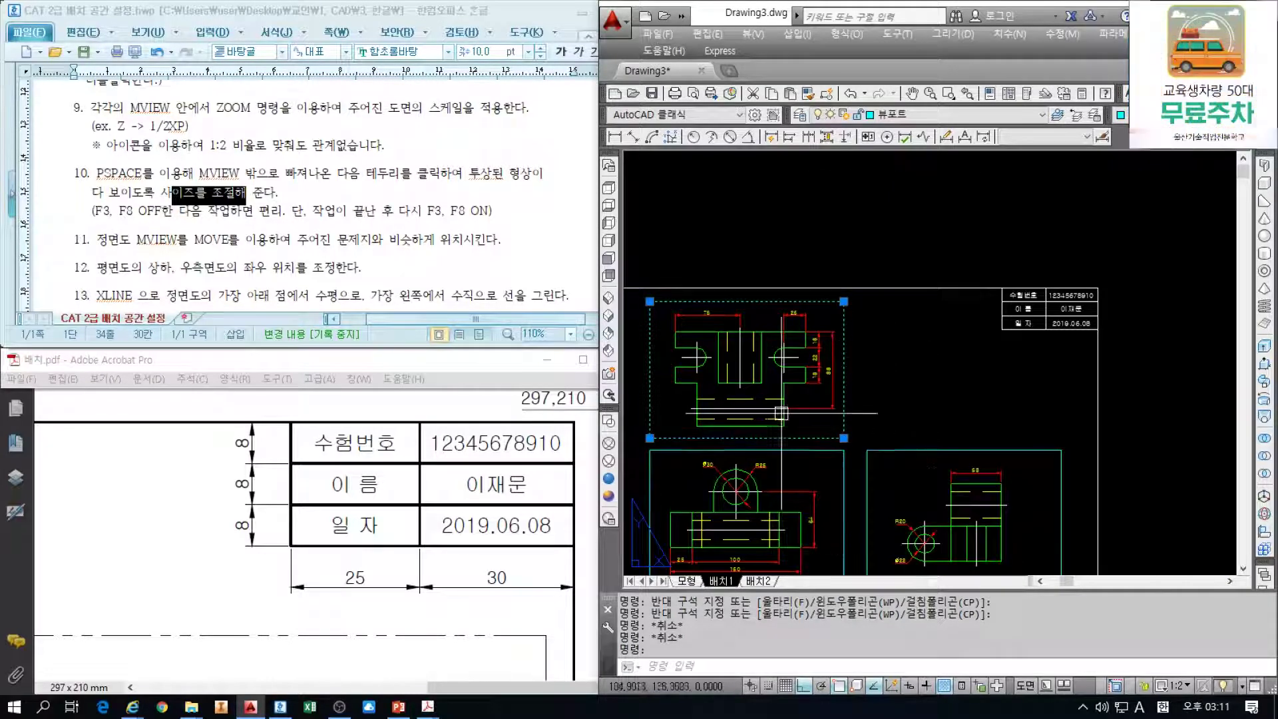
pyautogui.scroll(4, 726, 296)
pyautogui.scroll(-4, 855, 300)
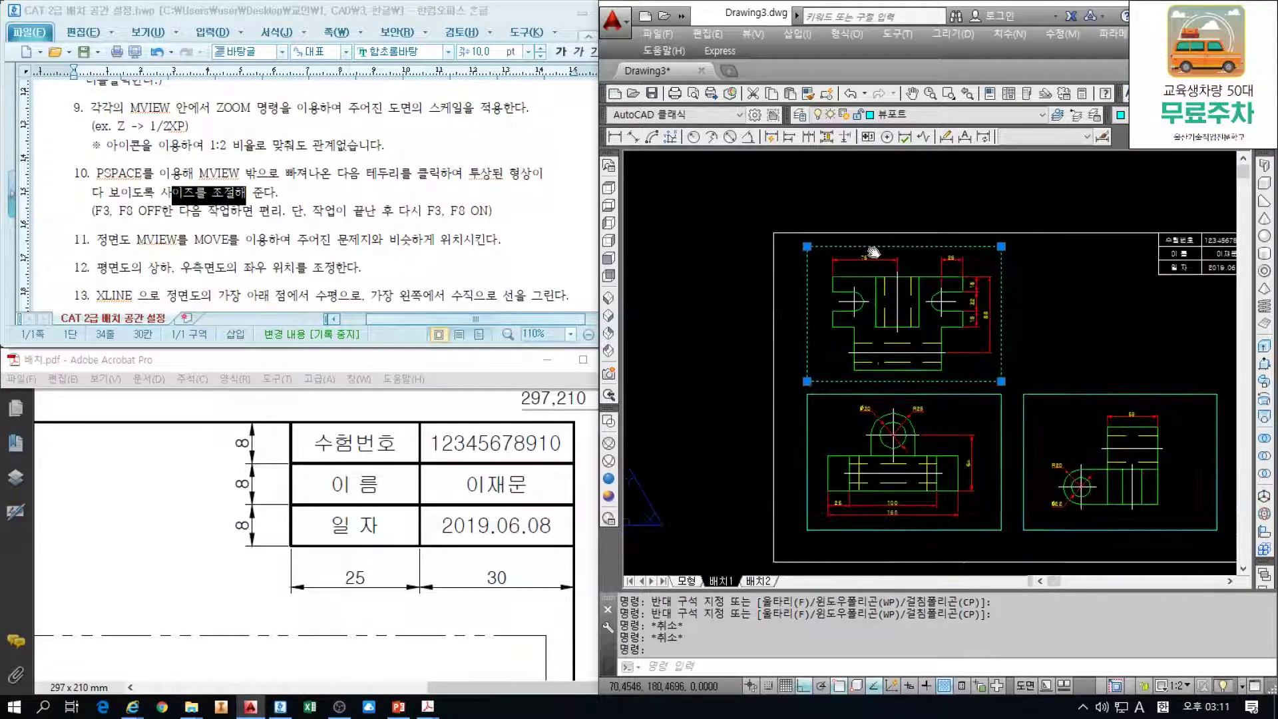
pyautogui.scroll(3, 1049, 311)
pyautogui.moveTo(1073, 261); pyautogui.dragTo(1058, 357, button='middle')
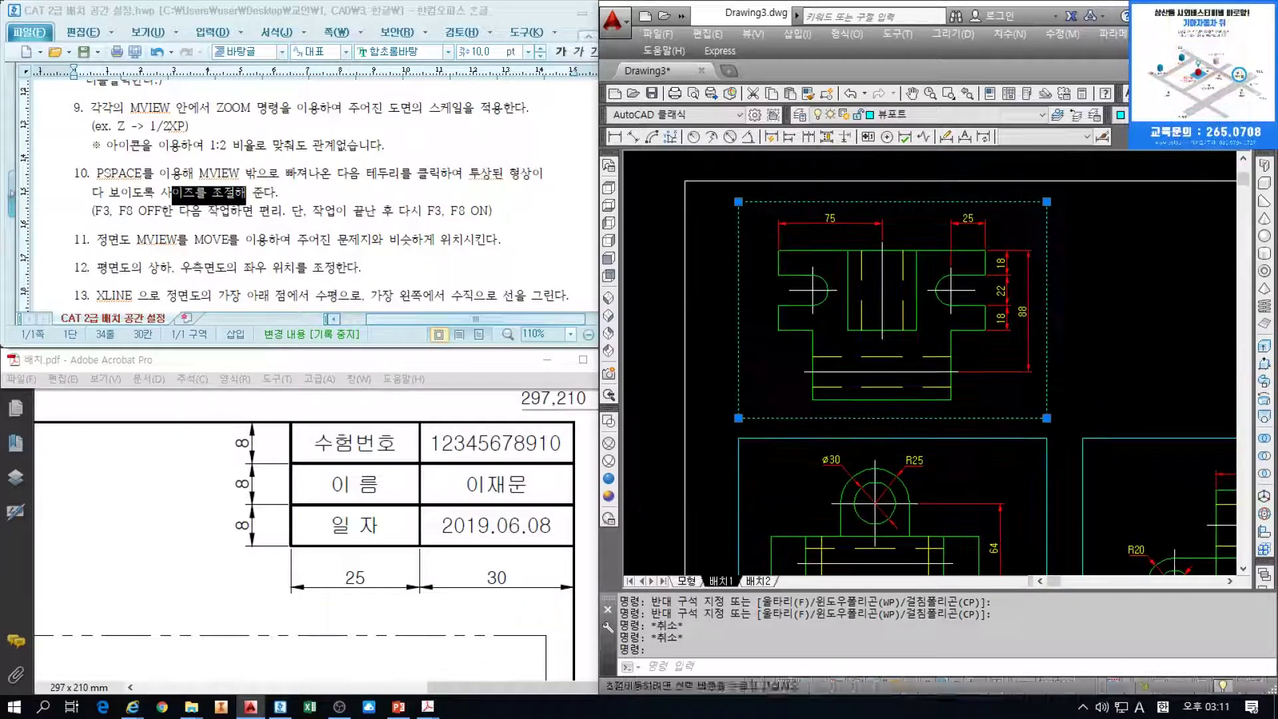
pyautogui.click(738, 201)
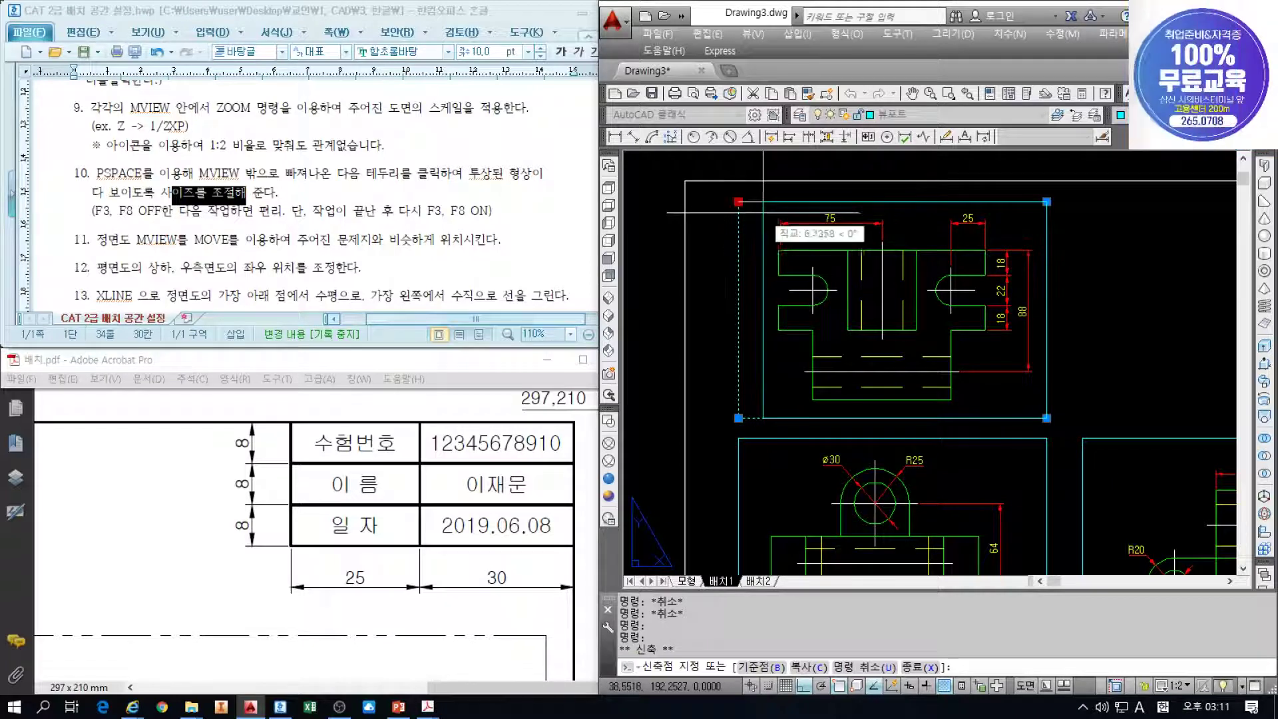
pyautogui.click(763, 217)
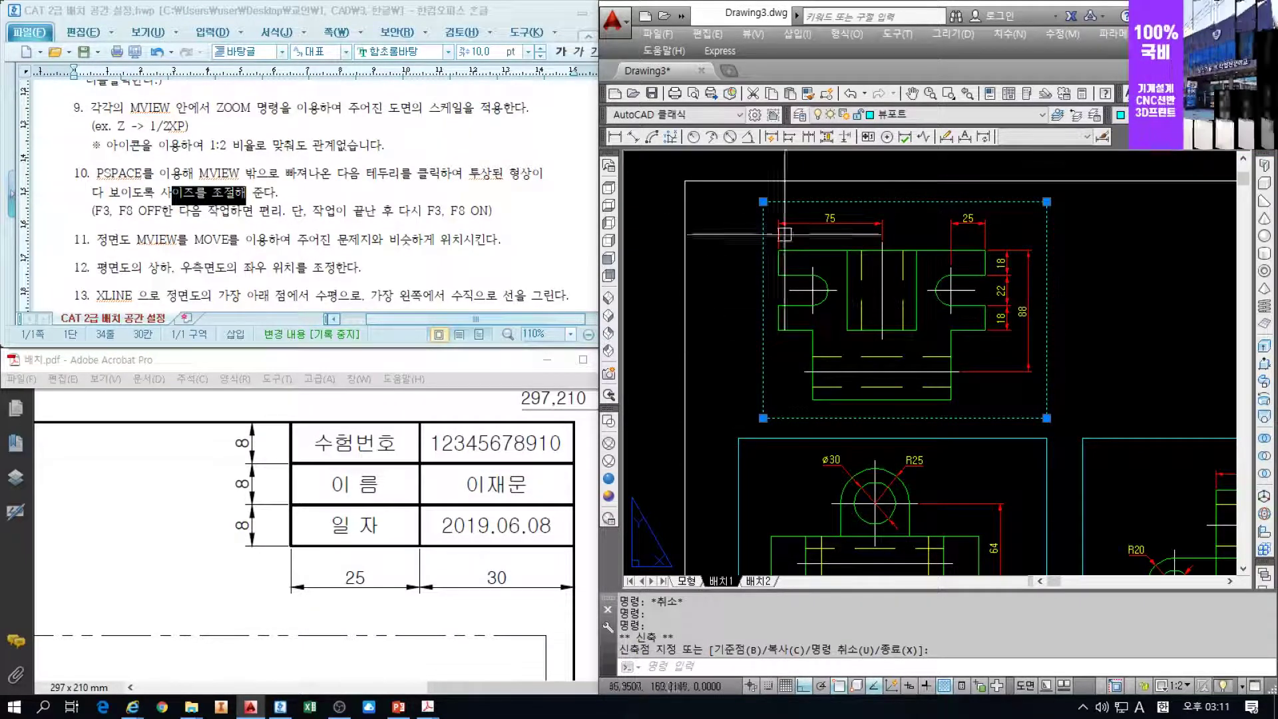
pyautogui.scroll(-3, 894, 281)
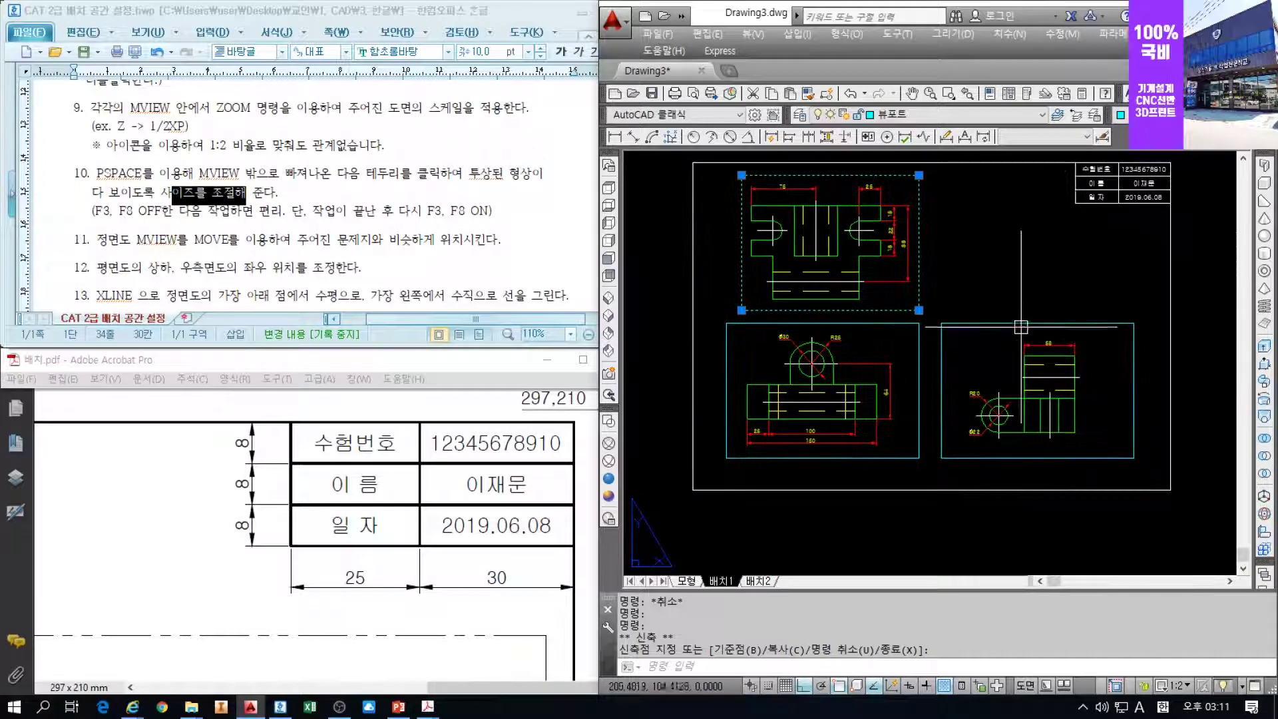
# Stretch the right viewport's left corners to frame the side view, then deselect it
pyautogui.click(1020, 324)
pyautogui.click(941, 457)
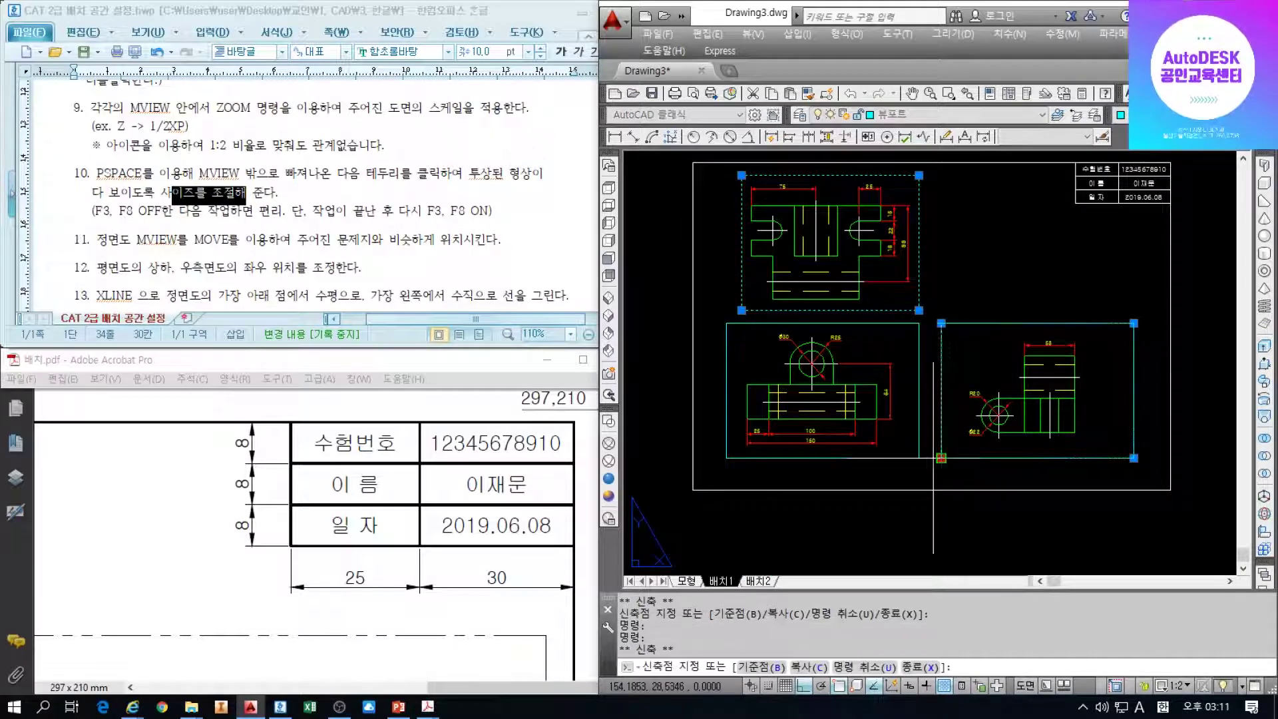
pyautogui.click(893, 458)
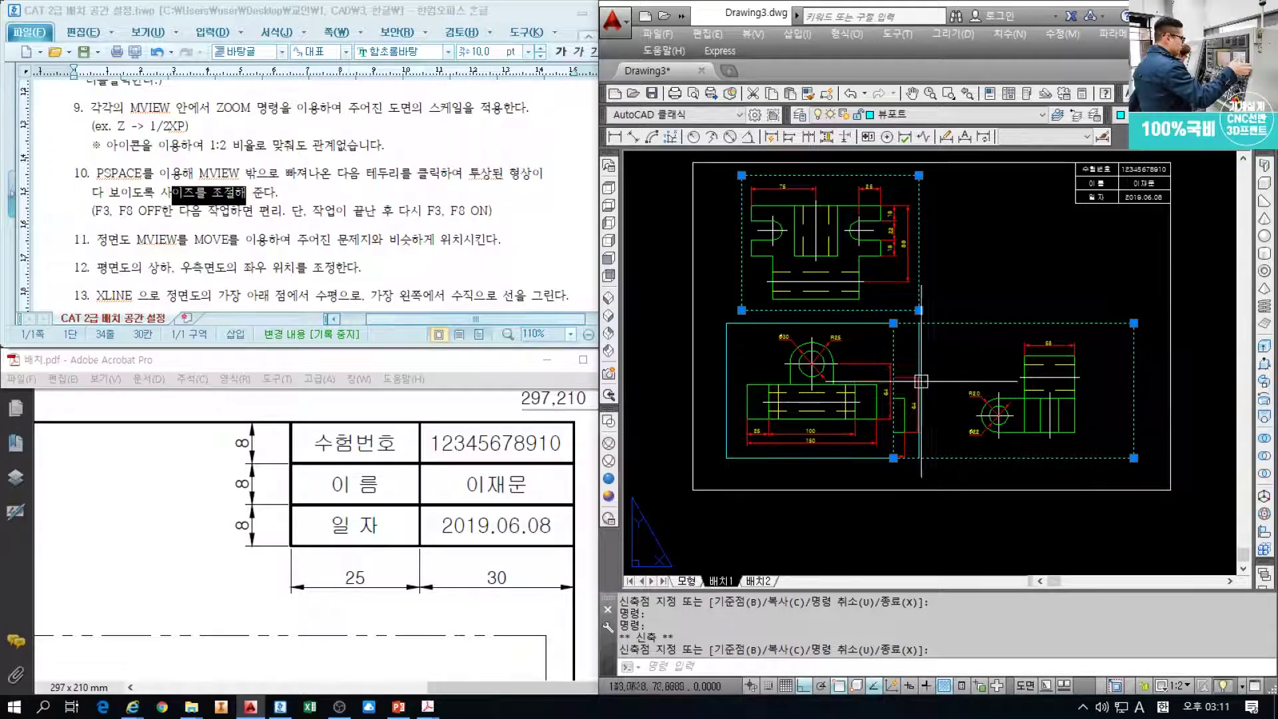
pyautogui.click(894, 323)
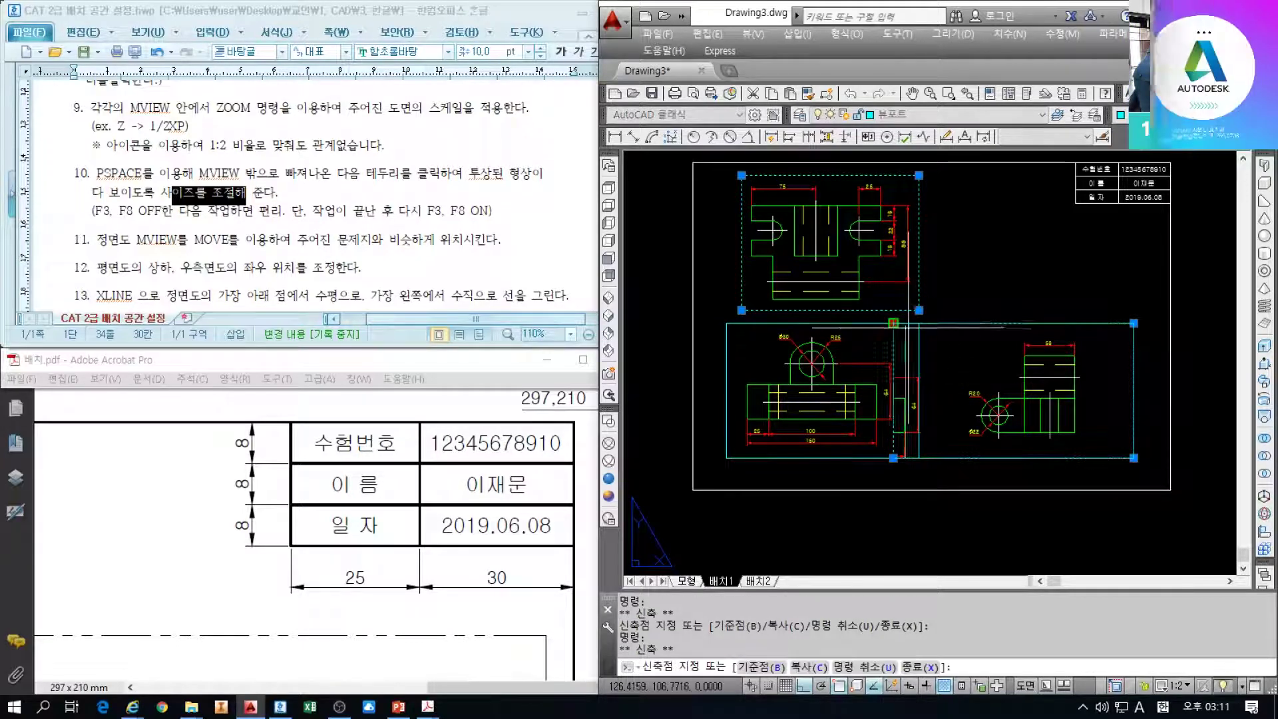
pyautogui.click(955, 336)
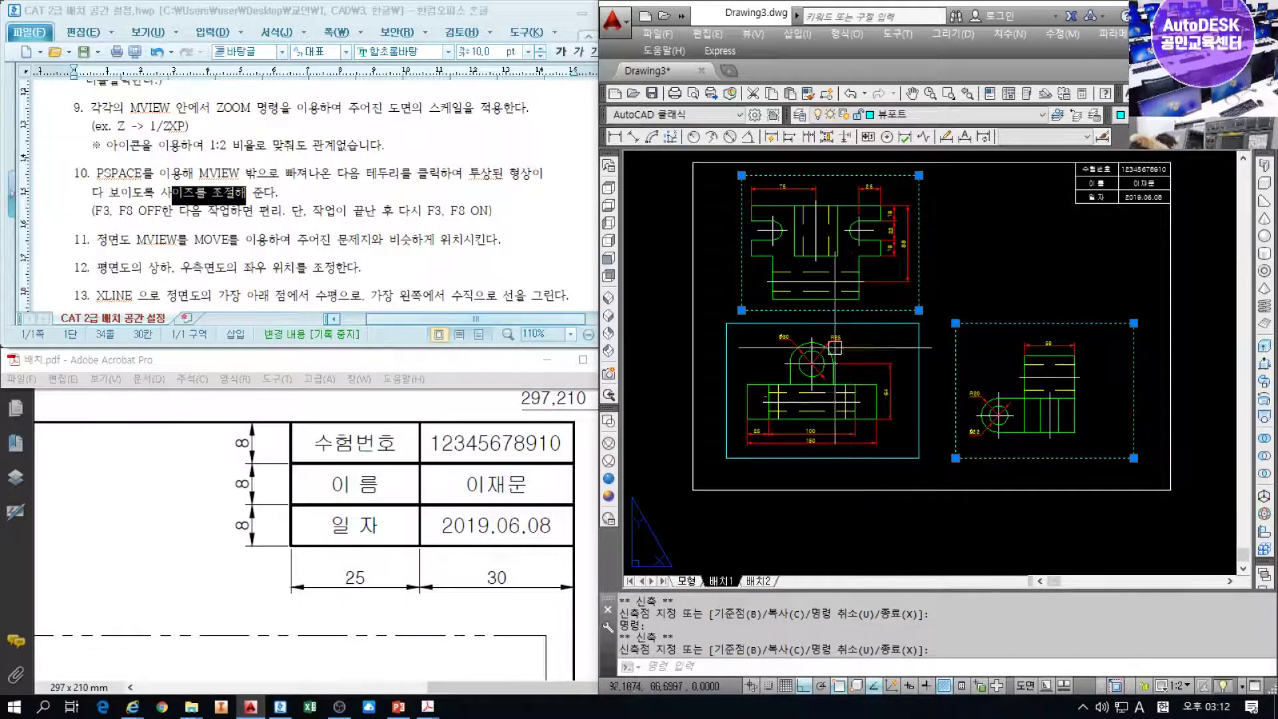
pyautogui.press('Escape')
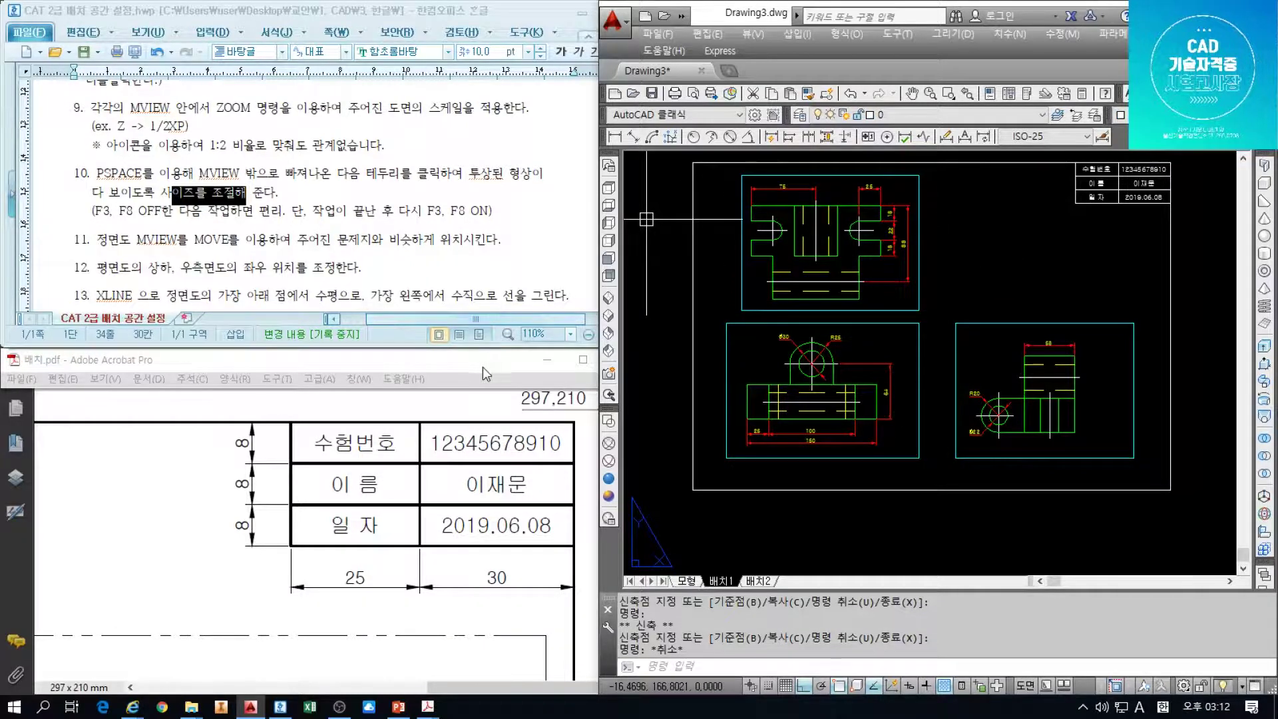
# Bring the instruction document forward and mark step 11
pyautogui.click(278, 247)
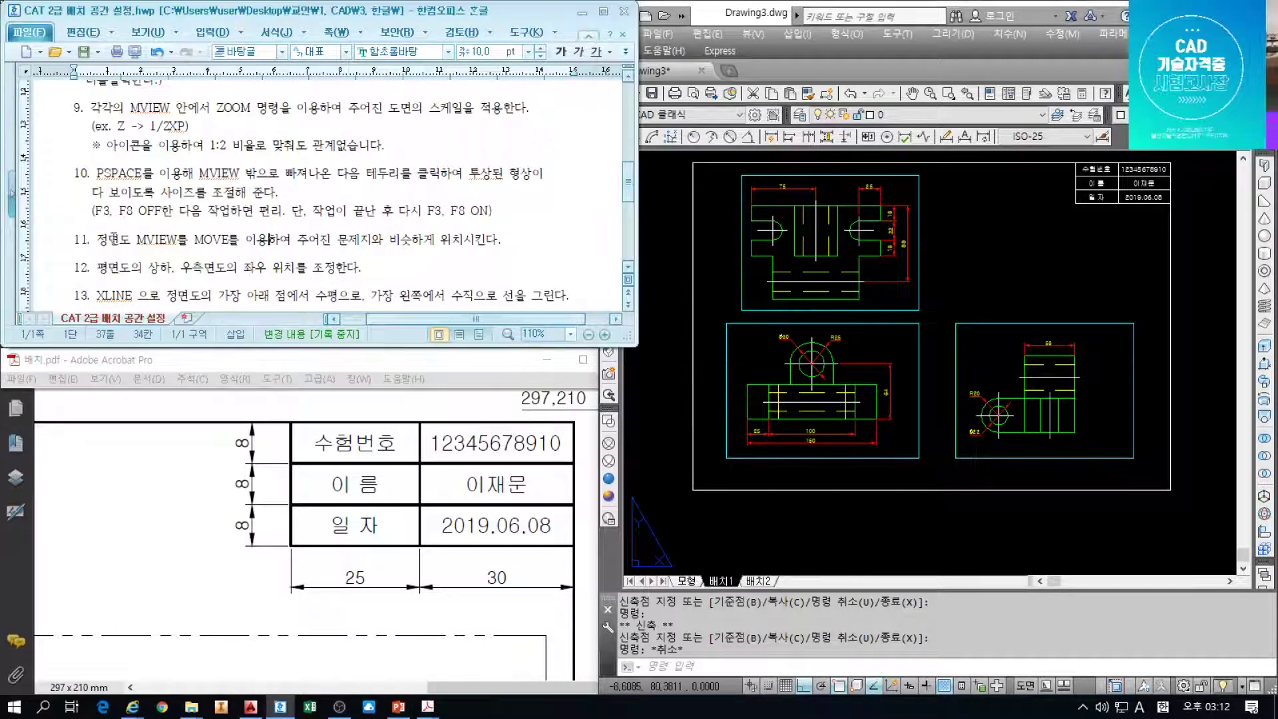
pyautogui.scroll(-2, 200, 219)
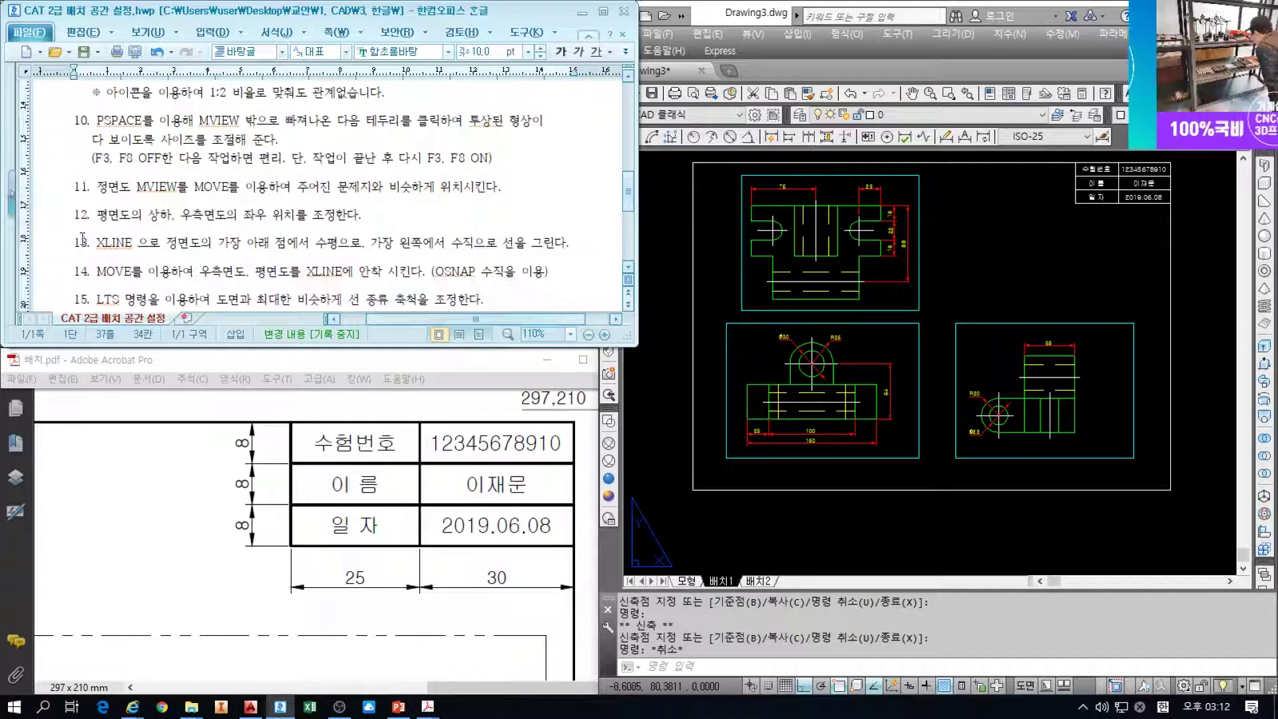
pyautogui.click(63, 192)
pyautogui.click(162, 191)
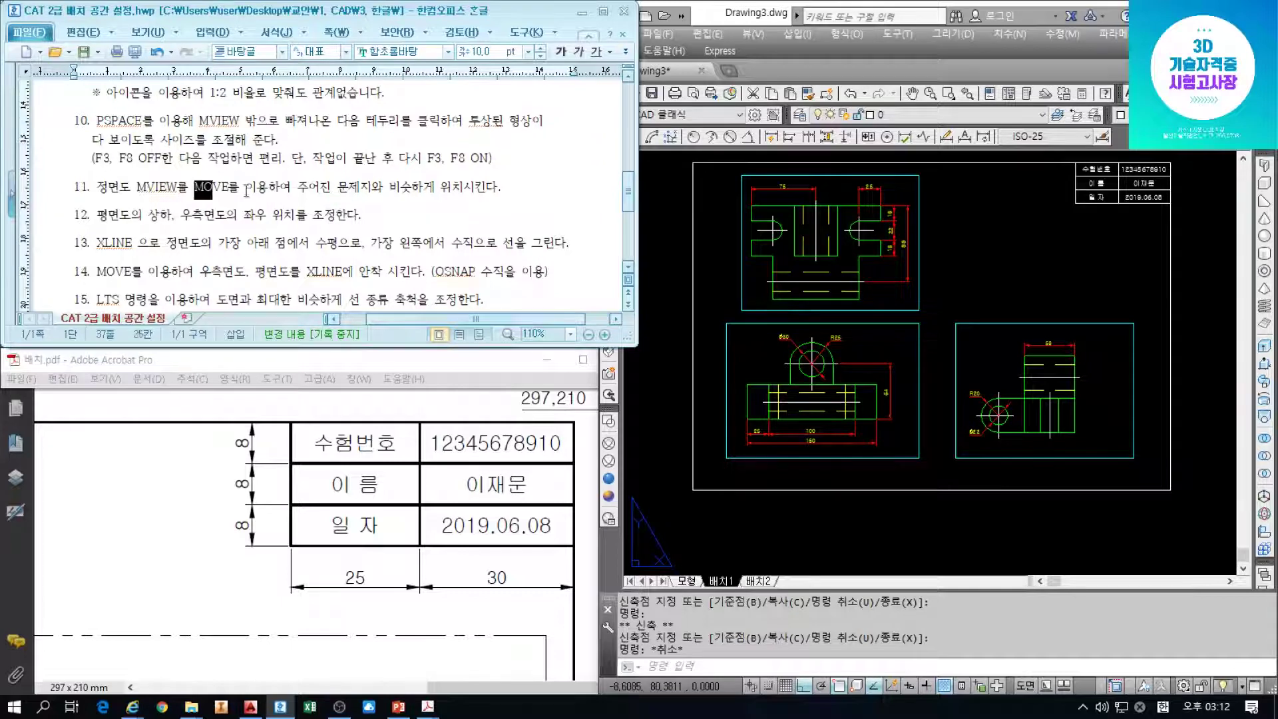
pyautogui.moveTo(246, 191); pyautogui.dragTo(418, 189)
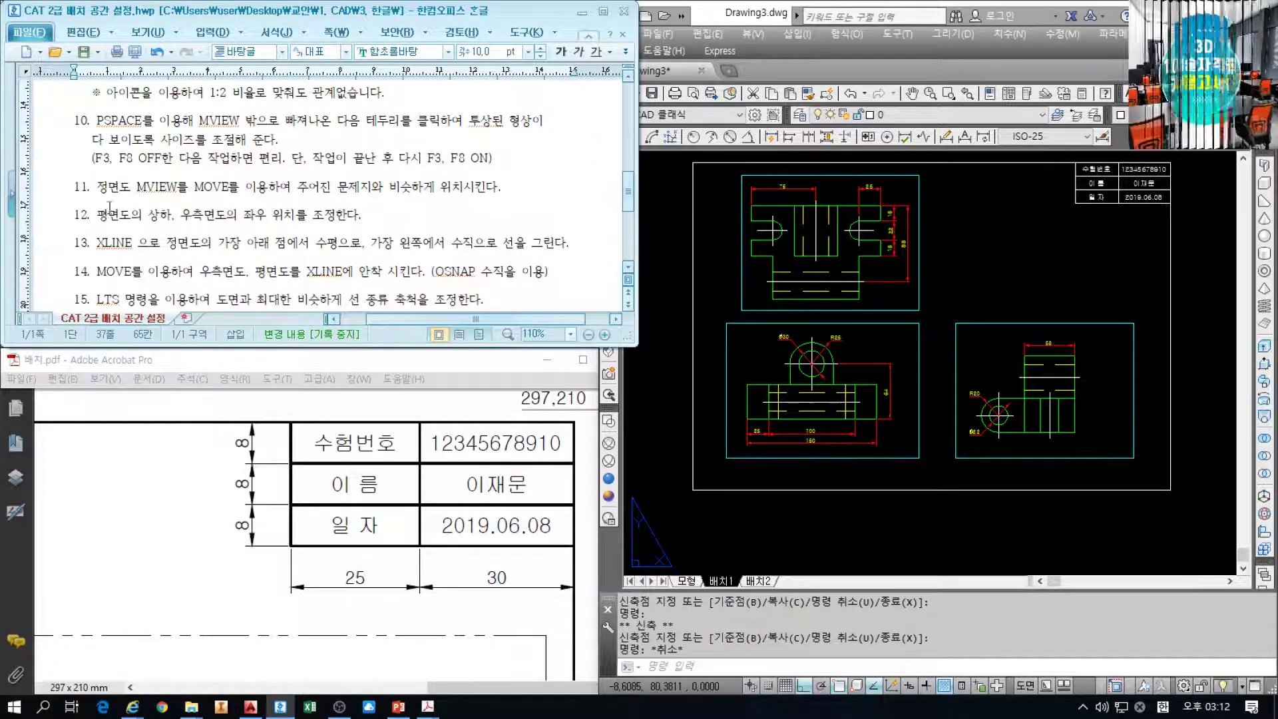
pyautogui.click(59, 193)
pyautogui.keyDown('shift'); pyautogui.click(61, 217); pyautogui.keyUp('shift')
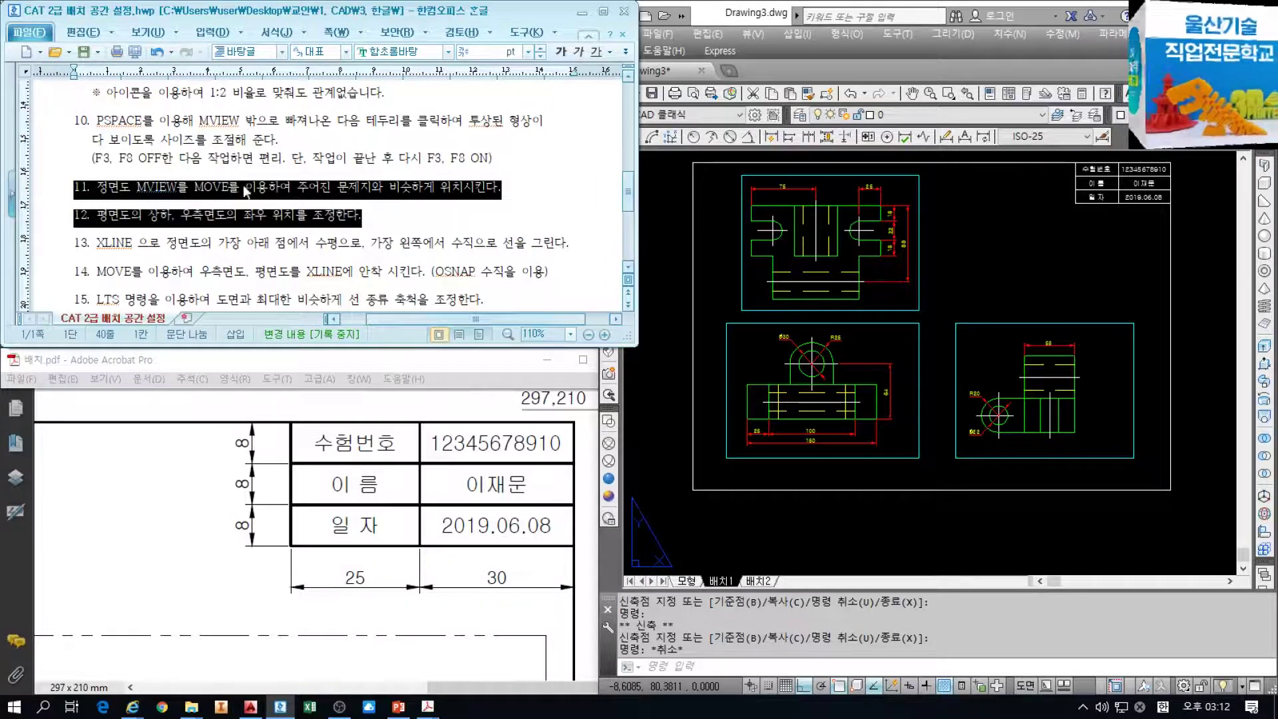
pyautogui.click(507, 219)
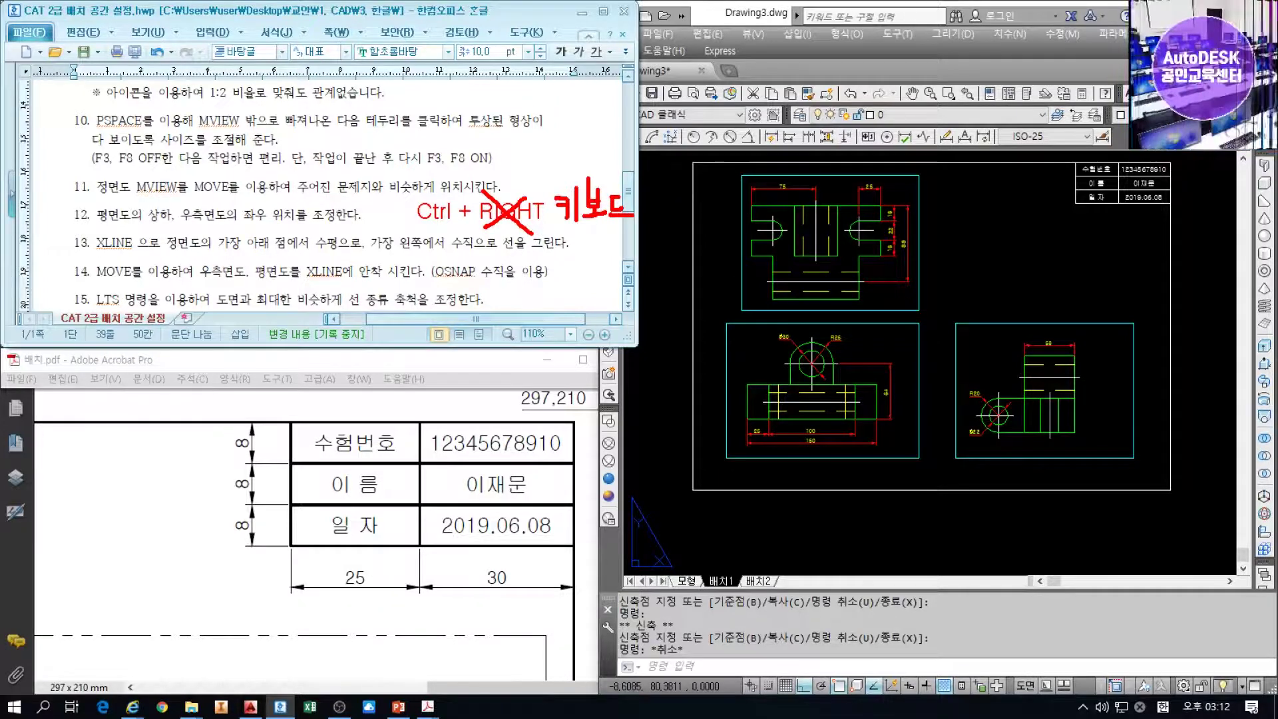
pyautogui.press('Escape')
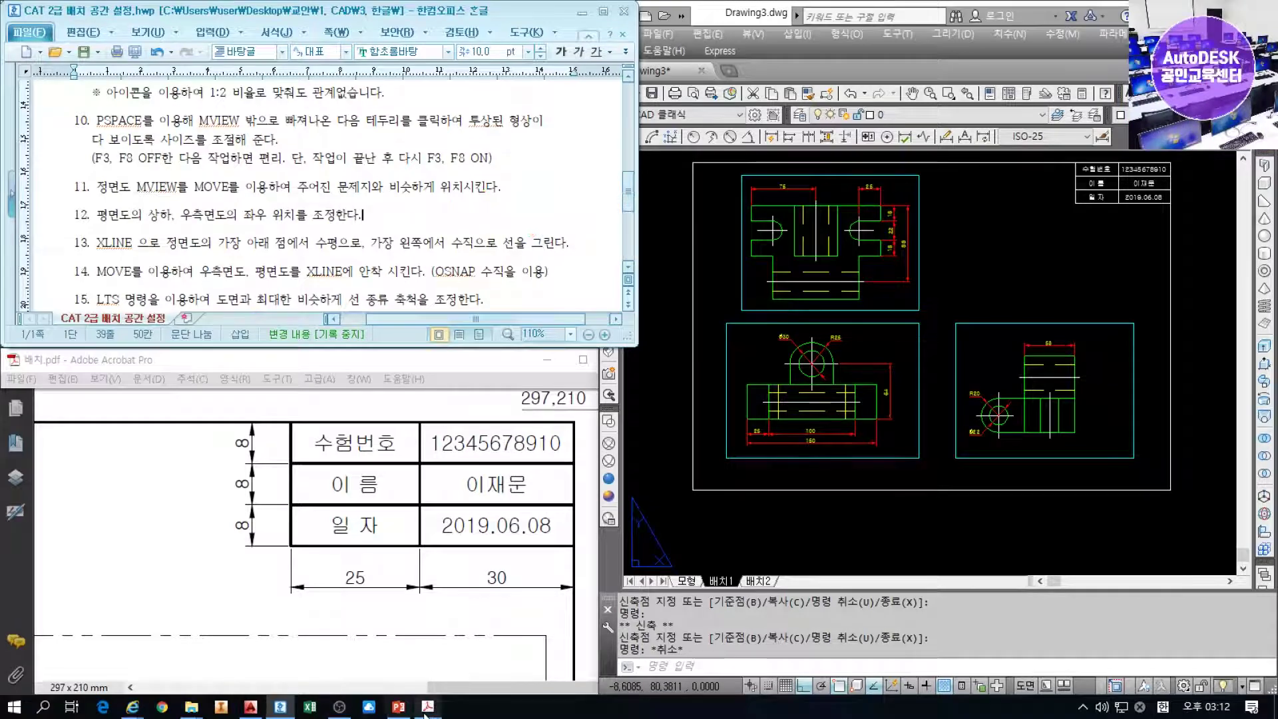
pyautogui.click(427, 706)
# Show the 교안 PDF's 1:2 plan, front and side view reference sheet, zoomed and panned
pyautogui.click(514, 640)
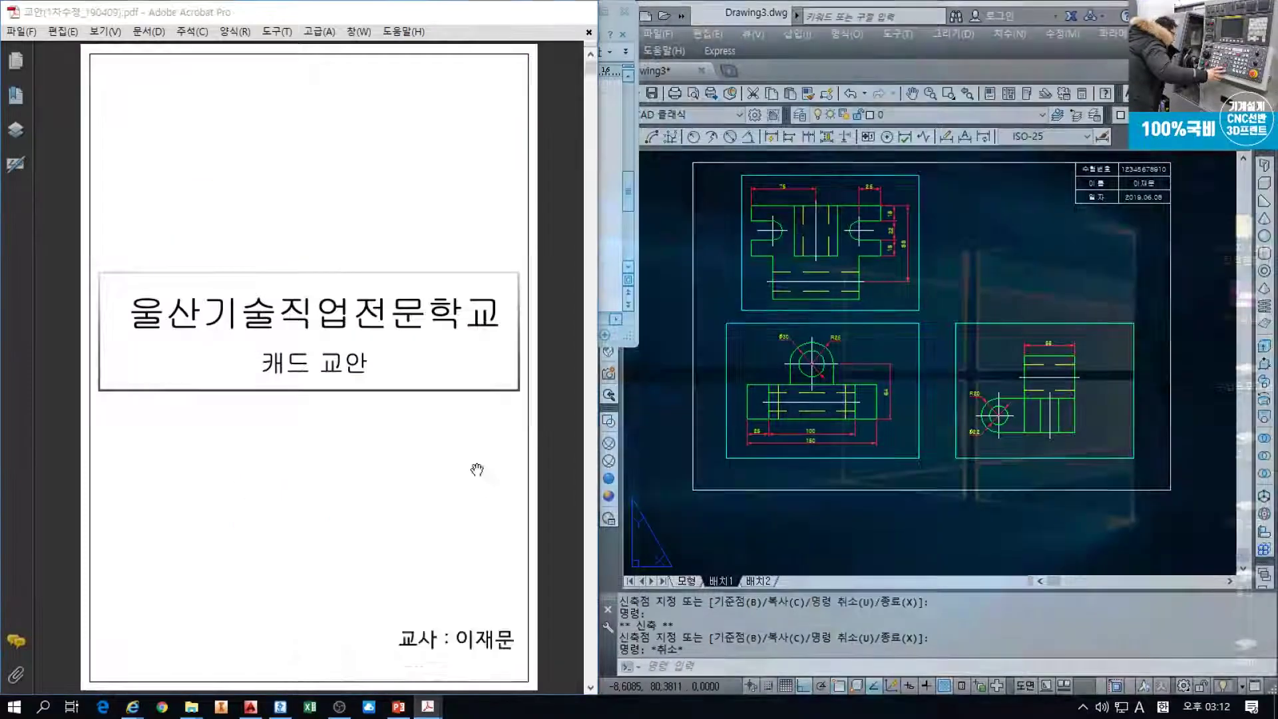
pyautogui.scroll(-10, 476, 470)
pyautogui.moveTo(581, 120); pyautogui.dragTo(580, 596)
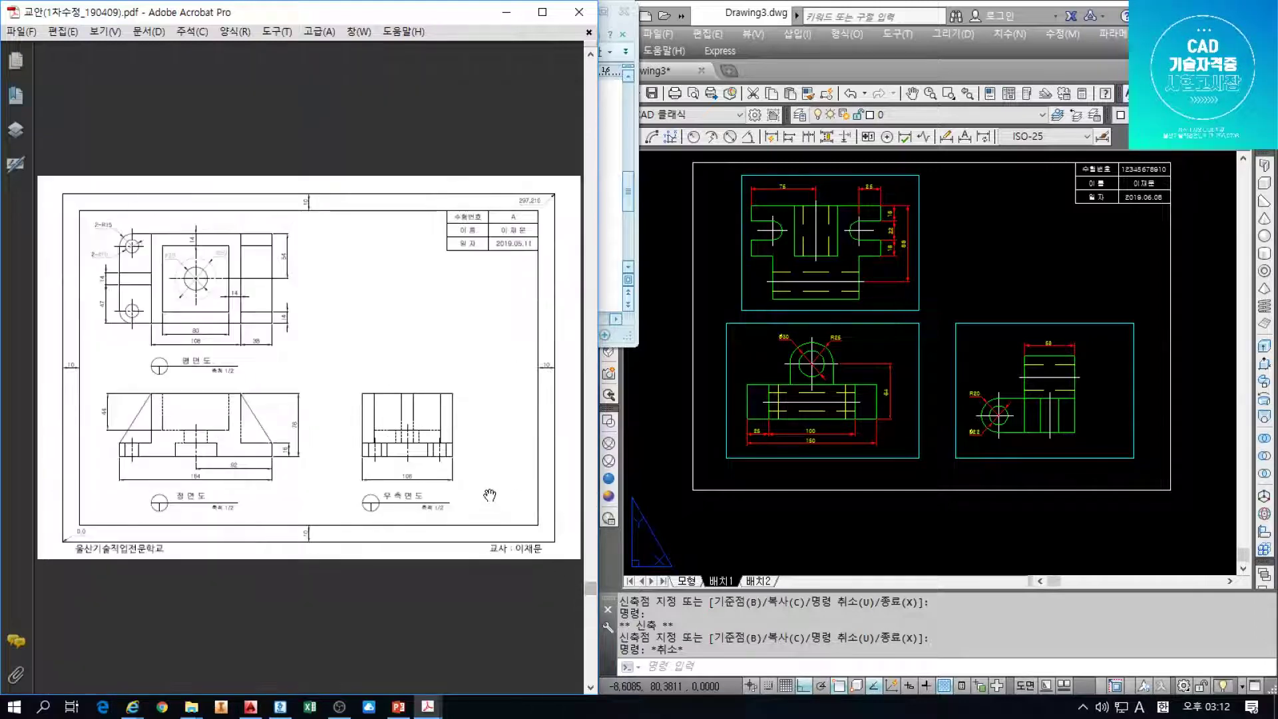
pyautogui.scroll(-6, 425, 444)
pyautogui.scroll(2, 423, 431)
pyautogui.scroll(-3, 424, 433)
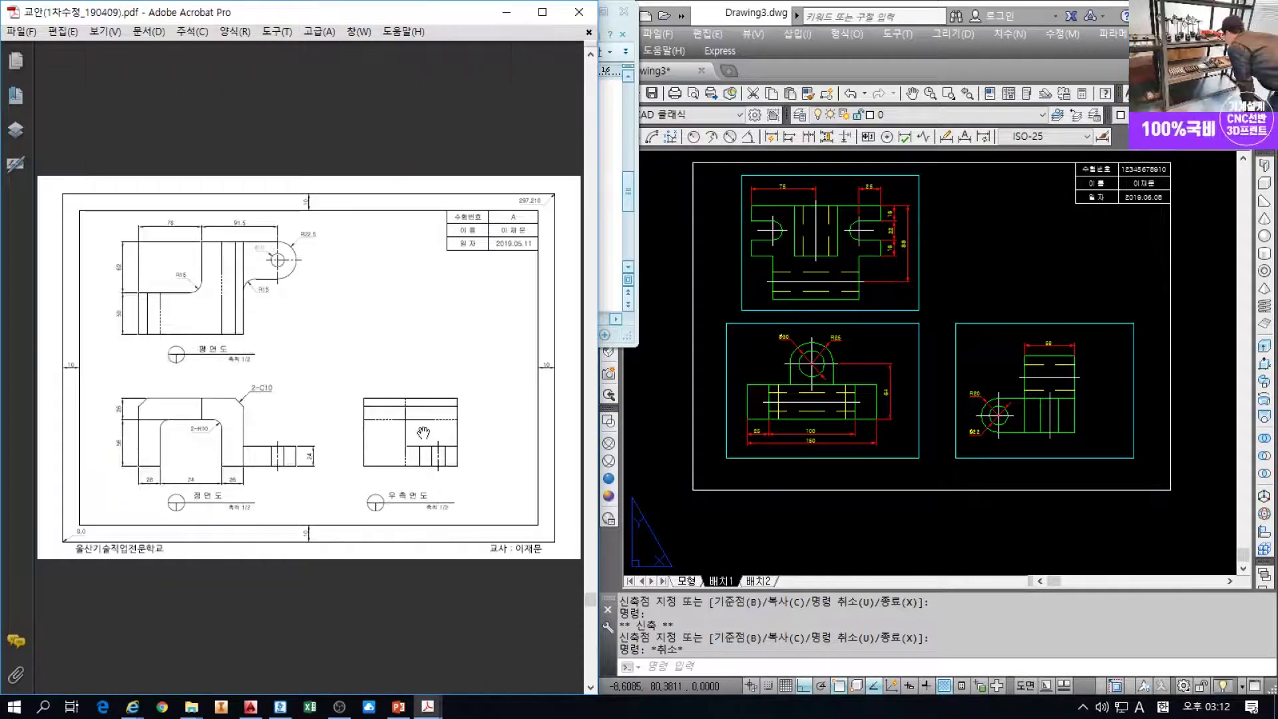
pyautogui.scroll(-4, 423, 433)
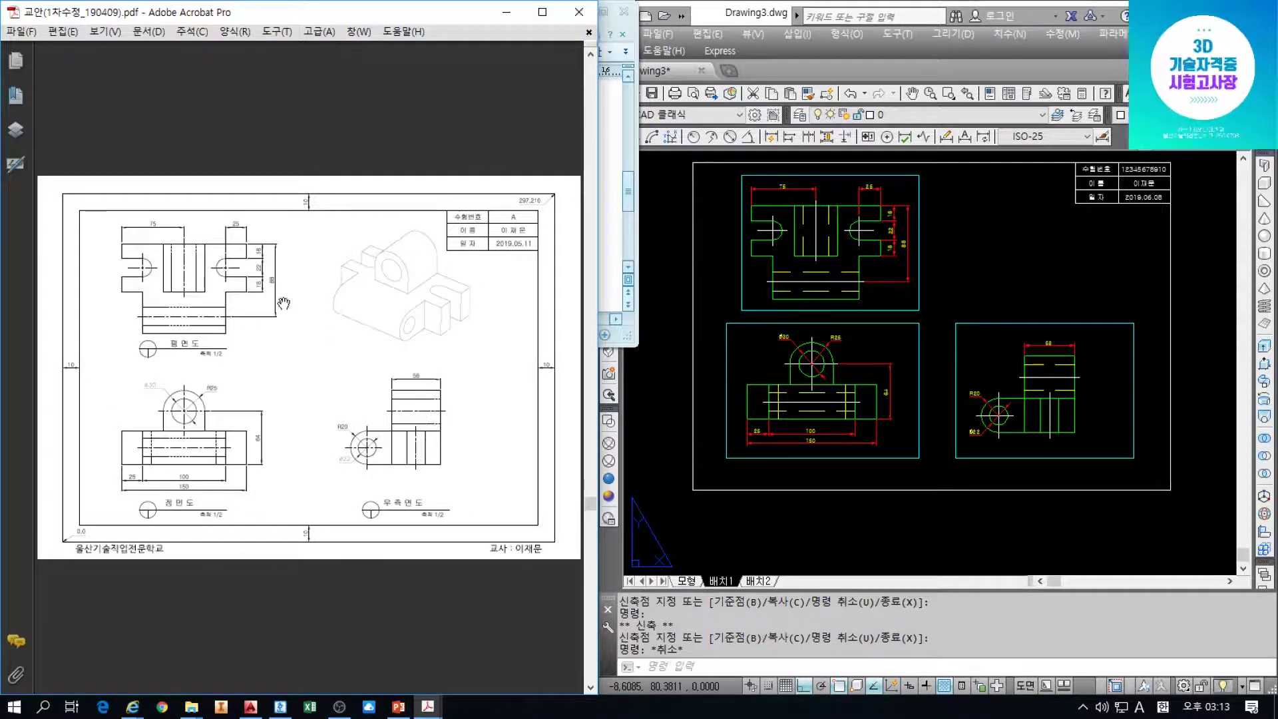
pyautogui.keyDown('ctrl'); pyautogui.scroll(1, 259, 416); pyautogui.keyUp('ctrl')
pyautogui.moveTo(260, 418); pyautogui.dragTo(299, 418)
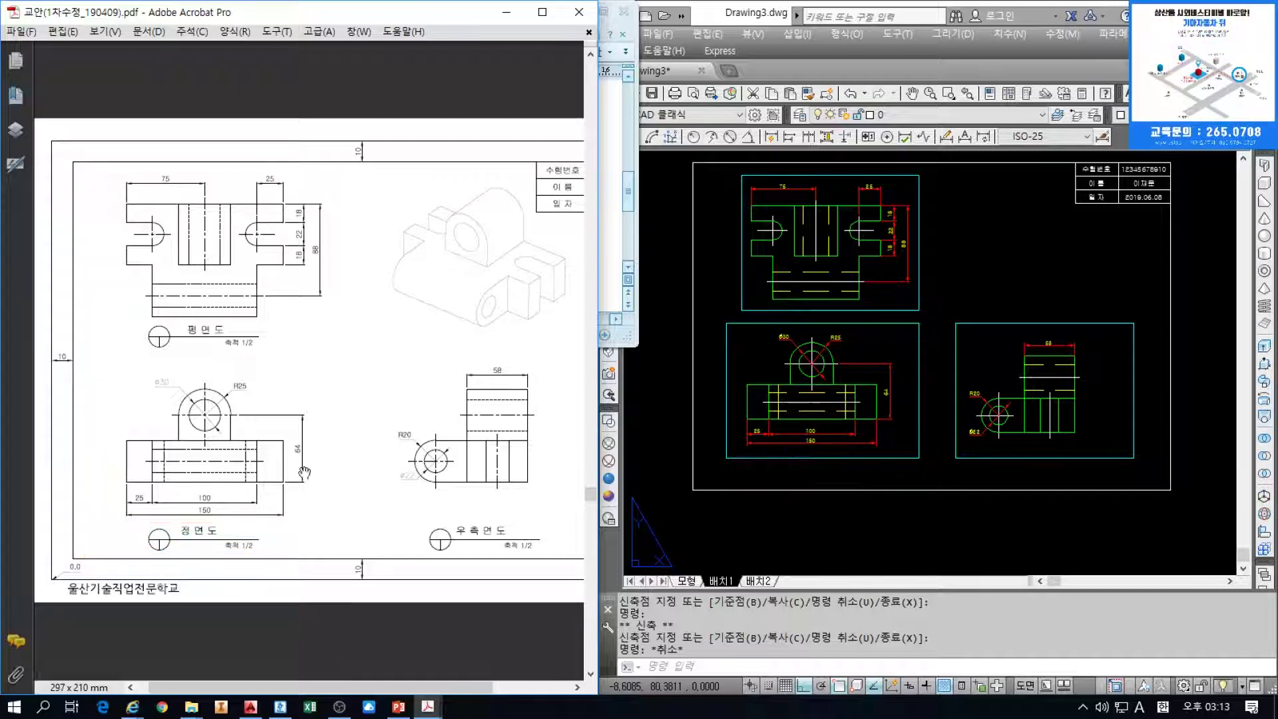
pyautogui.click(918, 370)
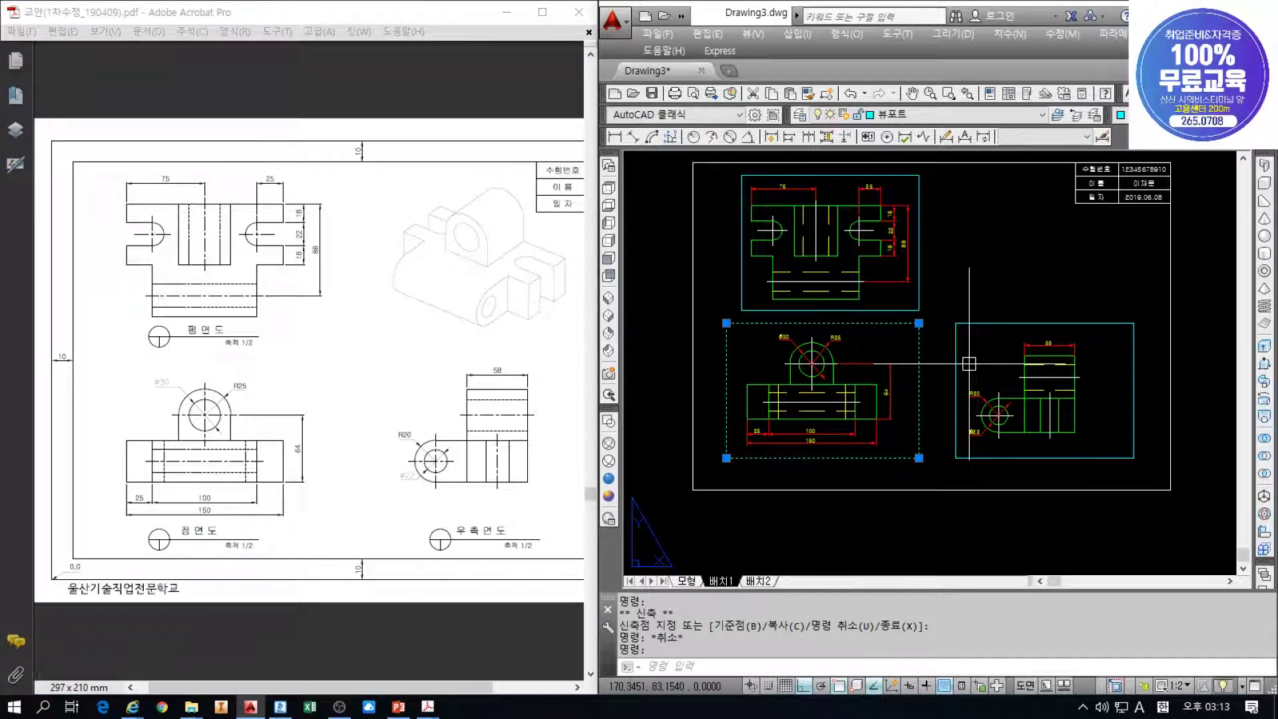
# Nudge the front-view viewport down slightly with Ctrl+Down and deselect it
pyautogui.hotkey('ctrl', 'Down')
pyautogui.hotkey('ctrl', 'Down')
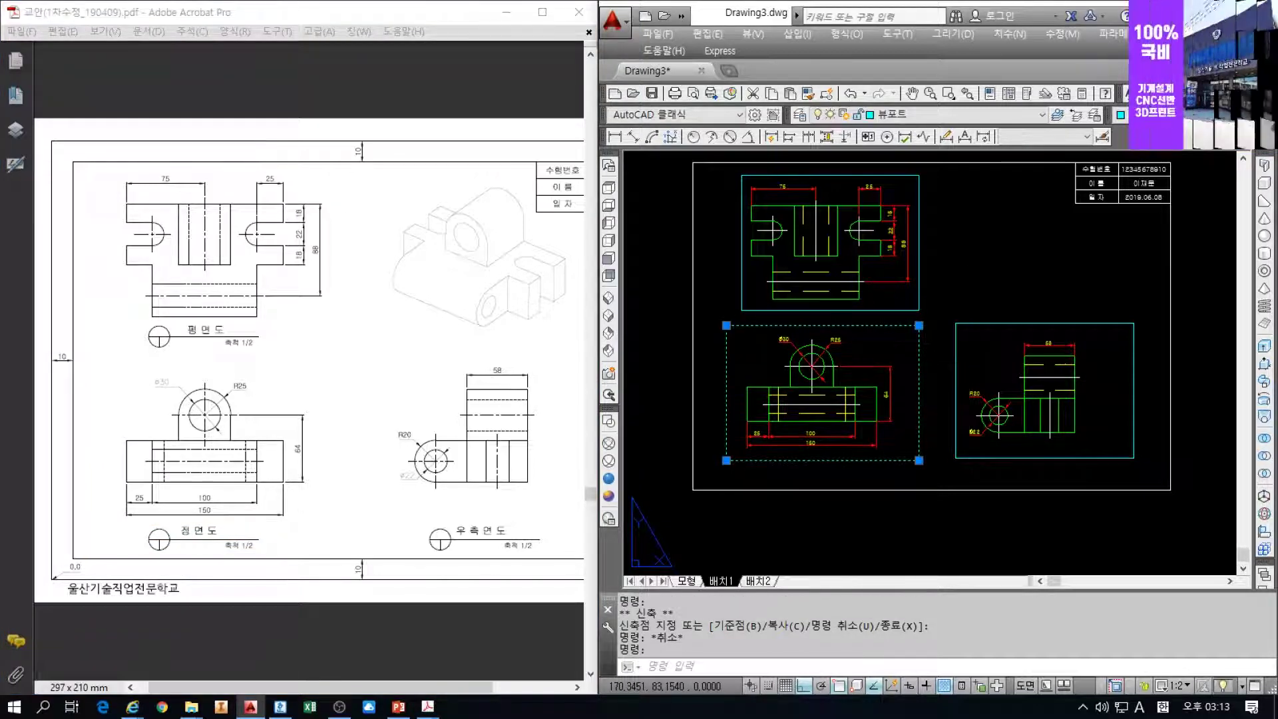
pyautogui.press('Escape')
pyautogui.press('Escape')
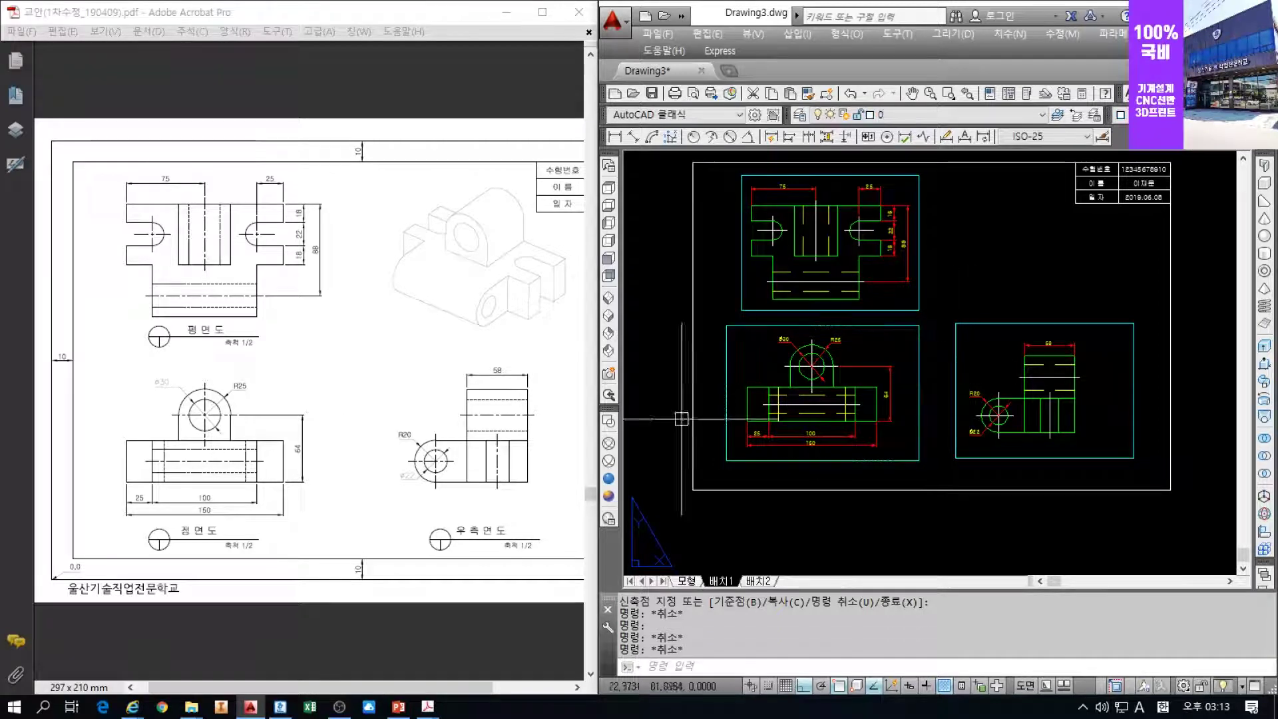
pyautogui.click(279, 707)
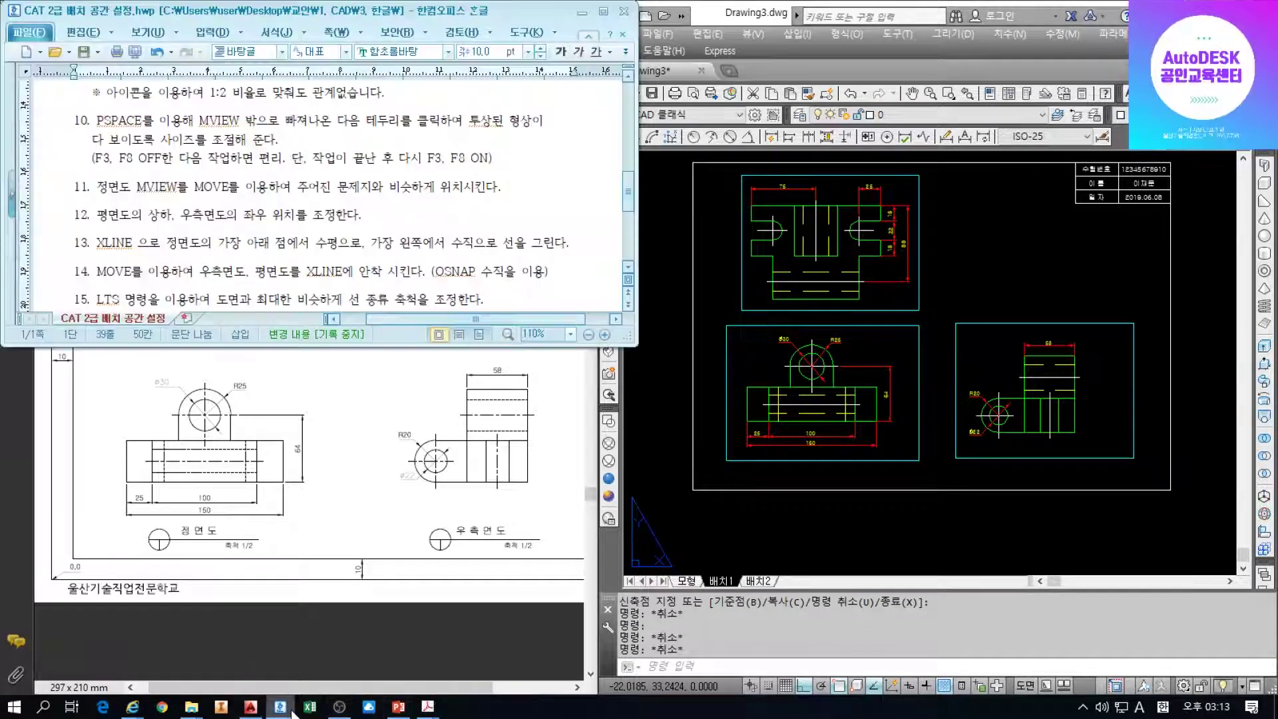
pyautogui.click(786, 197)
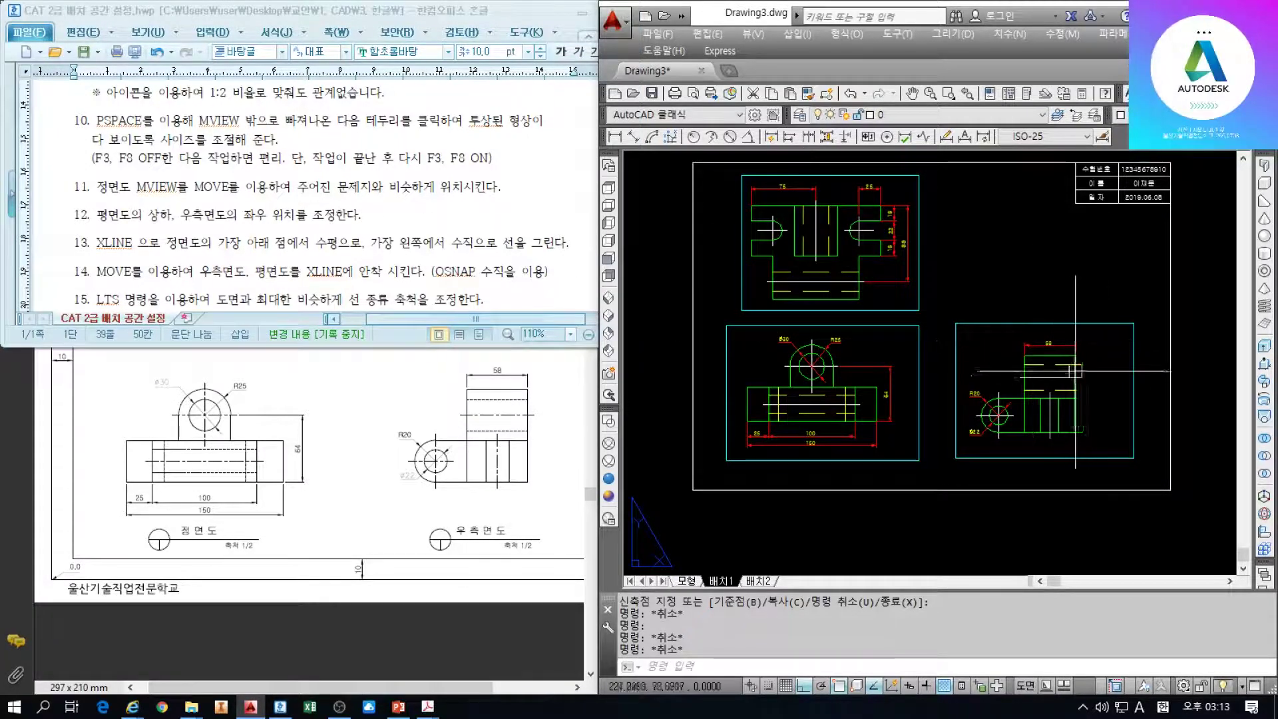
# Nudge the plan-view viewport upward with Ctrl+Up and deselect it
pyautogui.click(512, 434)
pyautogui.click(920, 267)
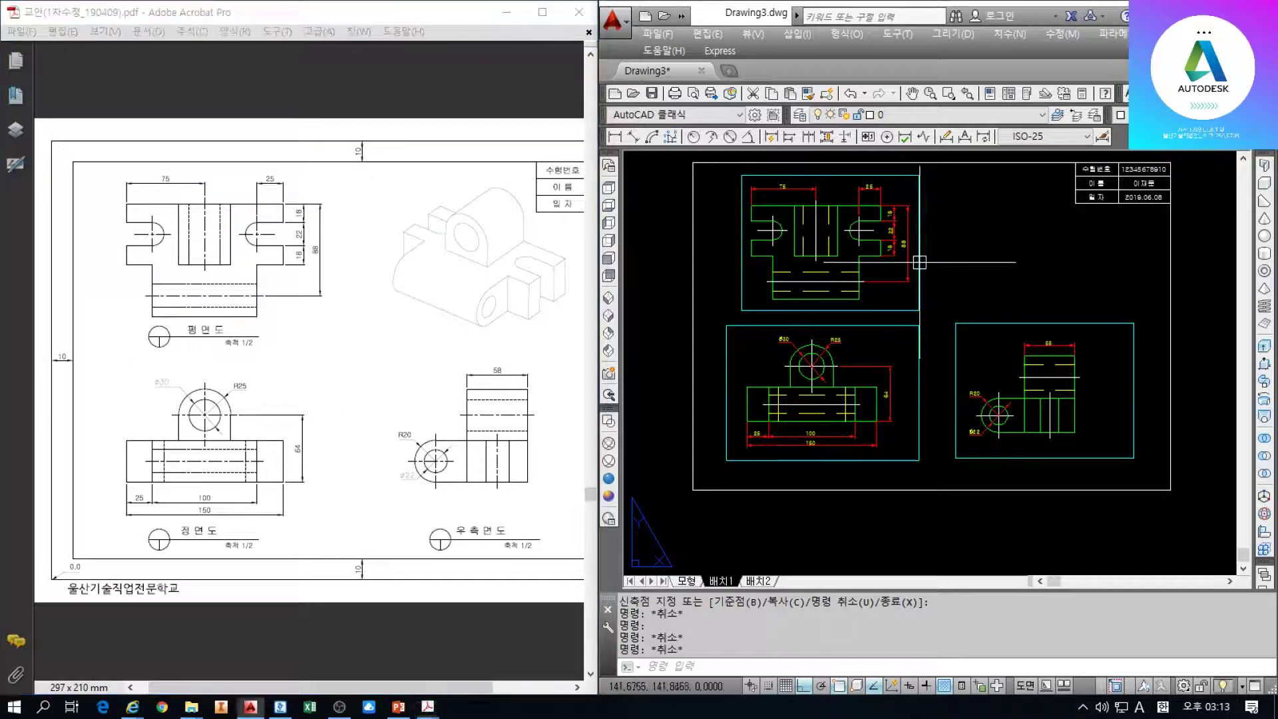
pyautogui.hotkey('ctrl', 'Up')
pyautogui.hotkey('ctrl', 'Up')
pyautogui.hotkey('ctrl', 'Up')
pyautogui.hotkey('ctrl', 'Up')
pyautogui.hotkey('ctrl', 'Up')
pyautogui.hotkey('ctrl', 'Up')
pyautogui.hotkey('ctrl', 'Up')
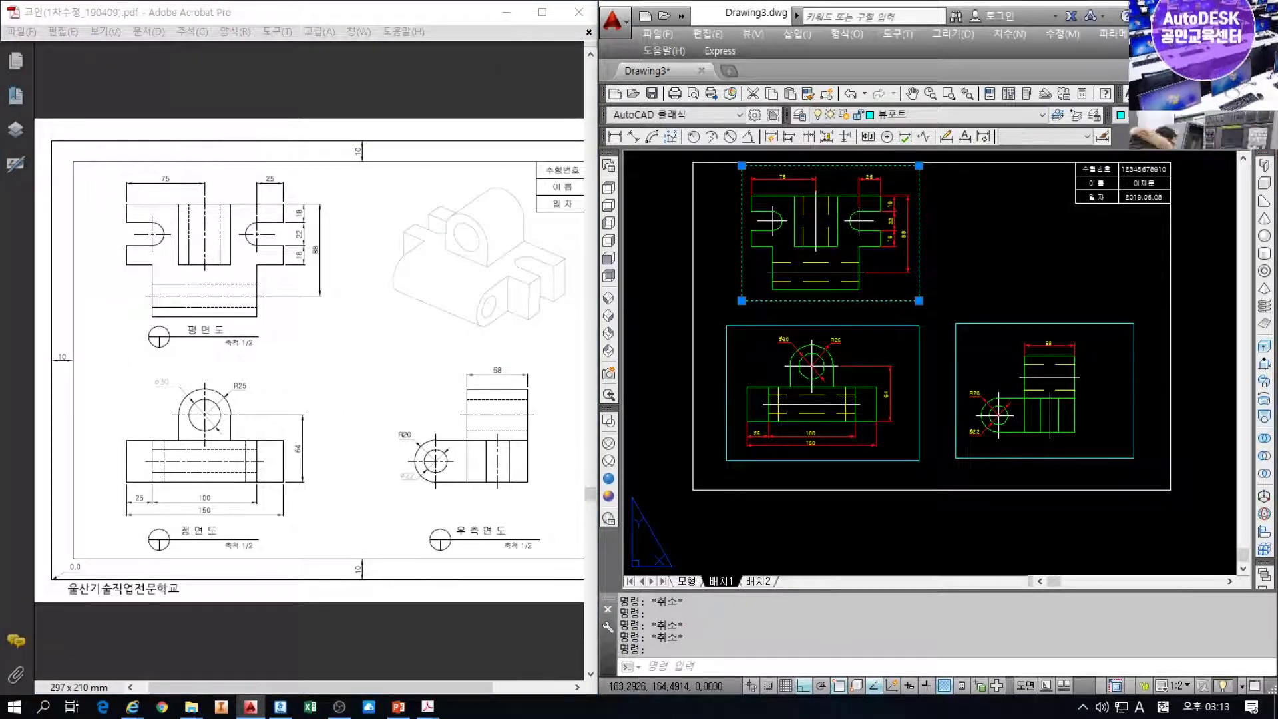
pyautogui.press('Escape')
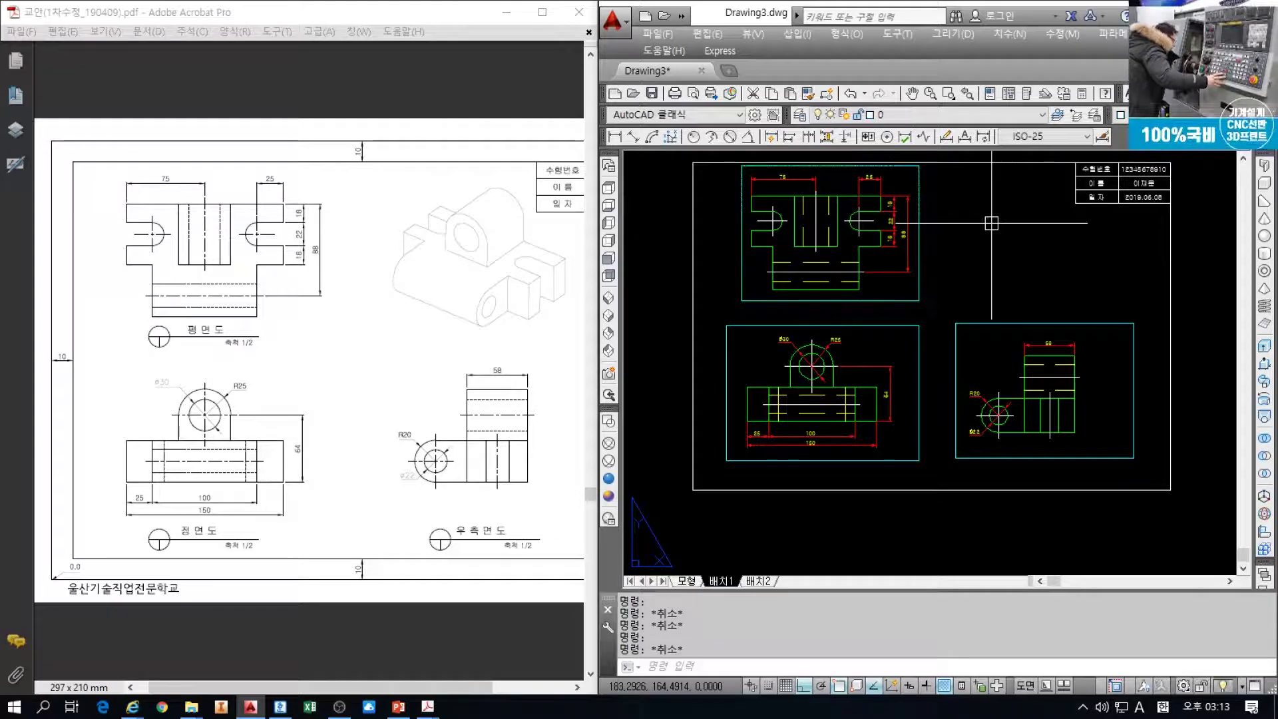
# Fine-tune the right-side viewport left and right with Ctrl+arrow nudges, then deselect it
pyautogui.click(1052, 331)
pyautogui.click(1027, 292)
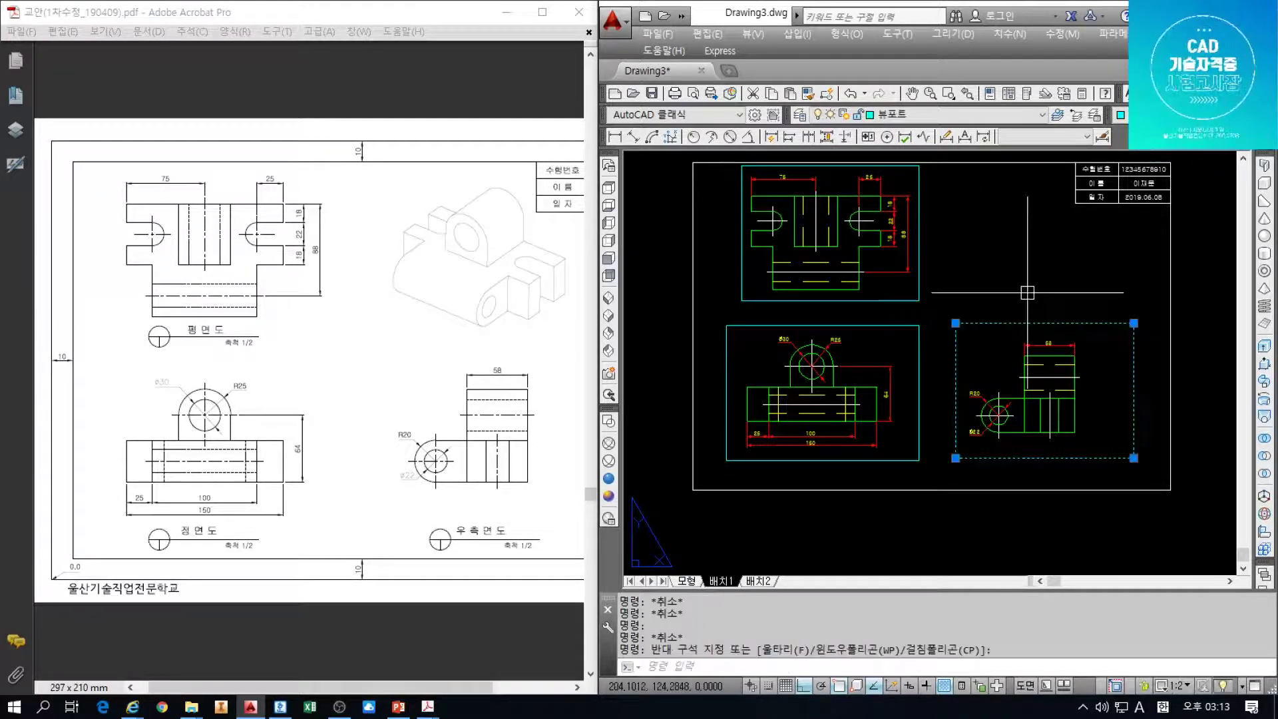
pyautogui.press('Escape')
pyautogui.press('Escape')
pyautogui.press('Escape')
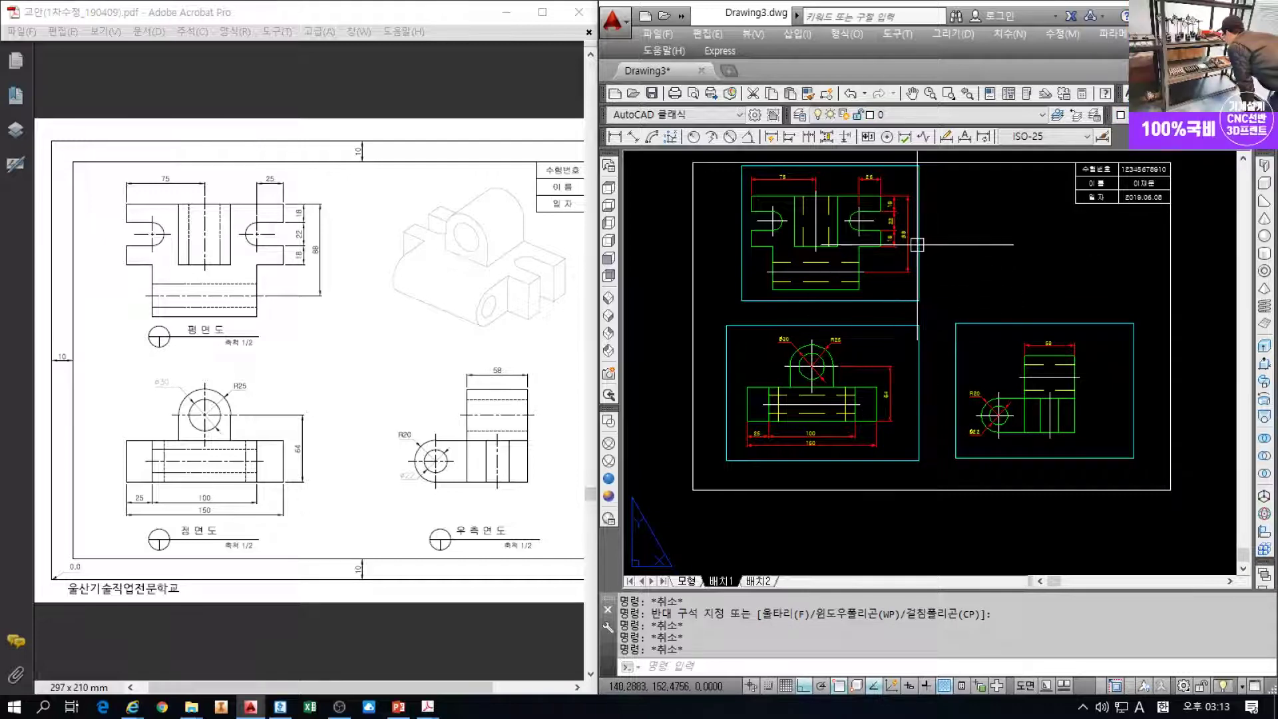
pyautogui.click(997, 321)
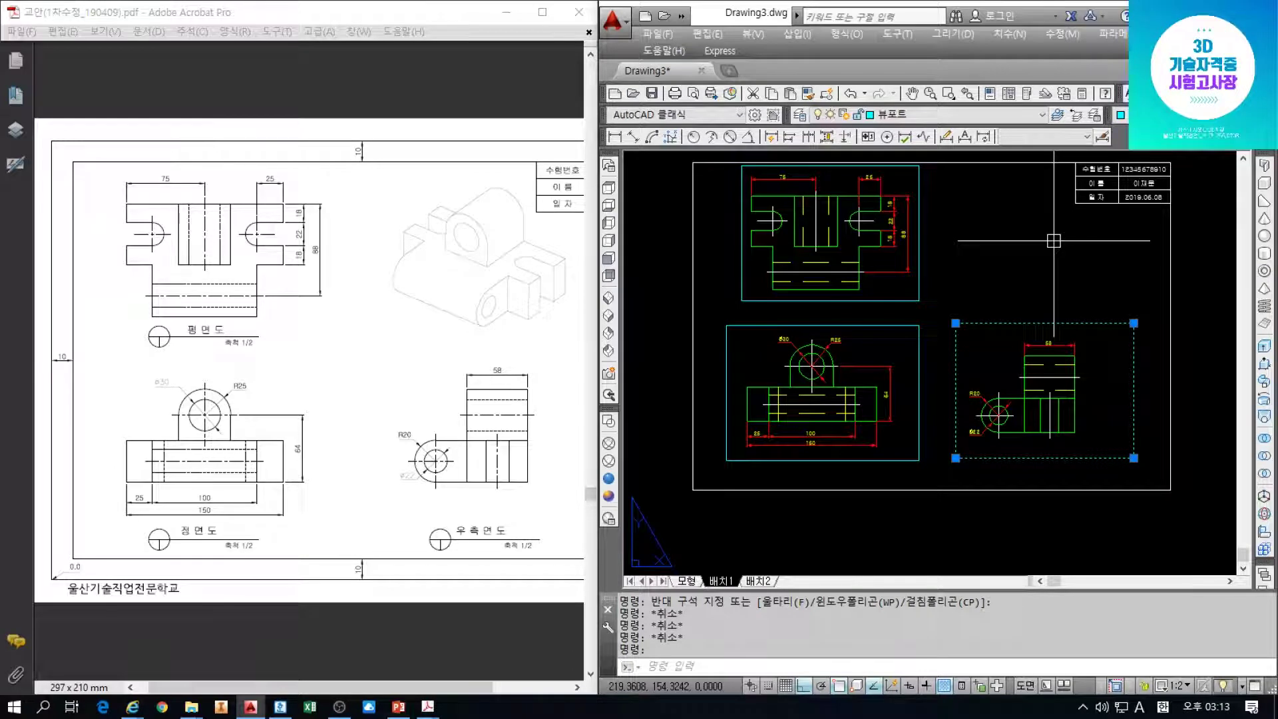
pyautogui.hotkey('ctrl', 'Left')
pyautogui.hotkey('ctrl', 'Left')
pyautogui.hotkey('ctrl', 'Left')
pyautogui.hotkey('ctrl', 'Left')
pyautogui.hotkey('ctrl', 'Left')
pyautogui.hotkey('ctrl', 'Right')
pyautogui.hotkey('ctrl', 'Right')
pyautogui.hotkey('ctrl', 'Right')
pyautogui.hotkey('ctrl', 'Right')
pyautogui.hotkey('ctrl', 'Right')
pyautogui.hotkey('ctrl', 'Right')
pyautogui.hotkey('ctrl', 'Right')
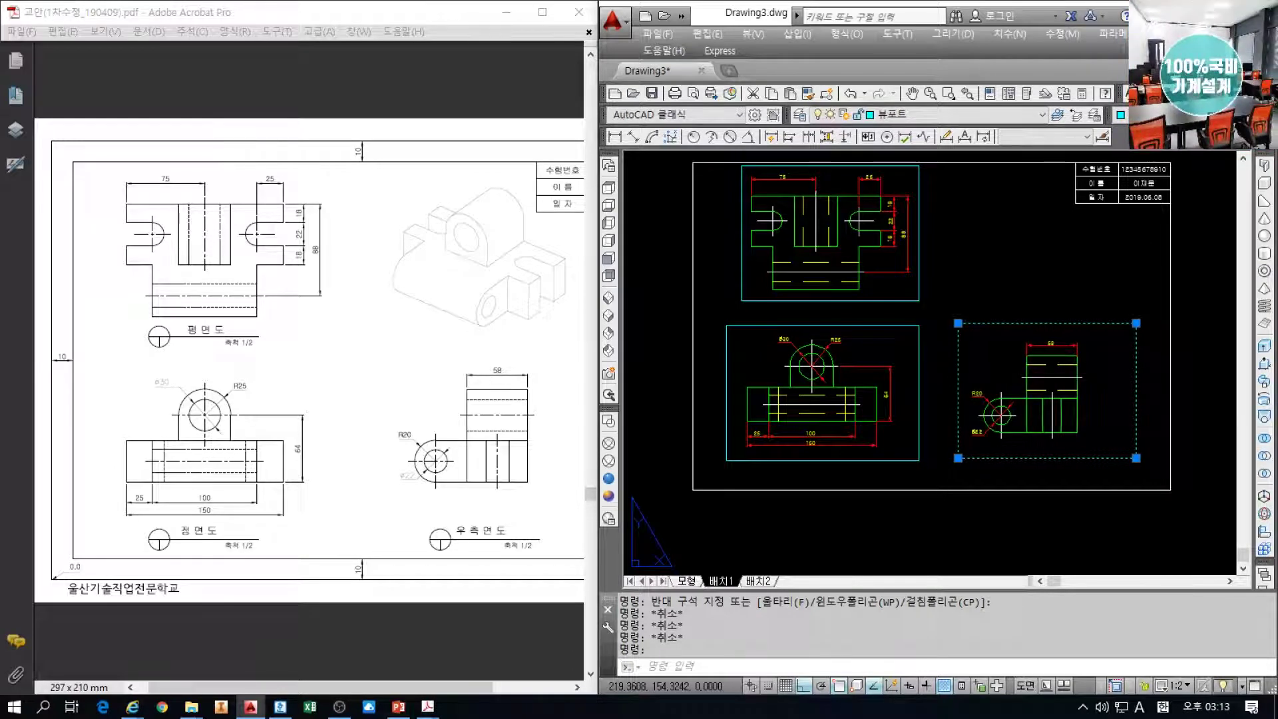
pyautogui.hotkey('ctrl', 'Left')
pyautogui.hotkey('ctrl', 'Left')
pyautogui.hotkey('ctrl', 'Right')
pyautogui.hotkey('ctrl', 'Right')
pyautogui.hotkey('ctrl', 'Right')
pyautogui.hotkey('ctrl', 'Right')
pyautogui.hotkey('ctrl', 'Right')
pyautogui.hotkey('ctrl', 'Right')
pyautogui.hotkey('ctrl', 'Left')
pyautogui.hotkey('ctrl', 'Left')
pyautogui.hotkey('ctrl', 'Left')
pyautogui.hotkey('ctrl', 'Left')
pyautogui.hotkey('ctrl', 'Right')
pyautogui.hotkey('ctrl', 'Right')
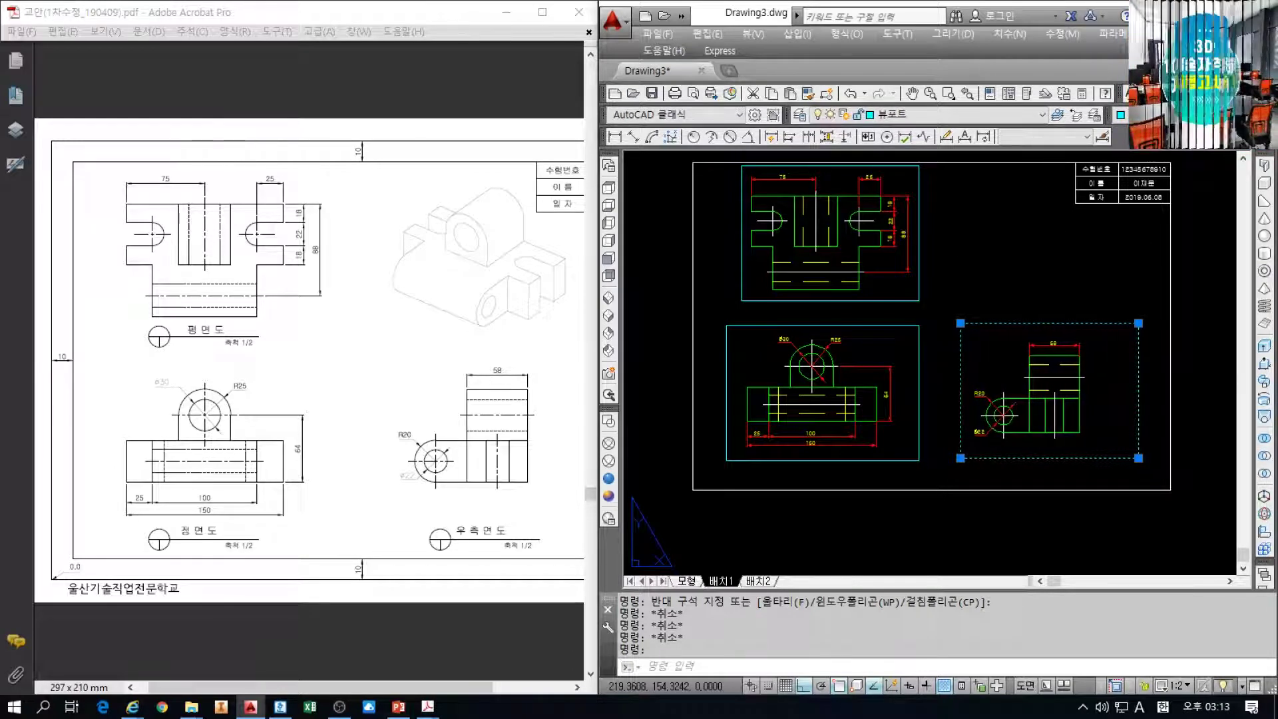
pyautogui.hotkey('ctrl', 'Left')
pyautogui.hotkey('ctrl', 'Left')
pyautogui.hotkey('ctrl', 'Right')
pyautogui.hotkey('ctrl', 'Right')
pyautogui.hotkey('ctrl', 'Left')
pyautogui.hotkey('ctrl', 'Left')
pyautogui.hotkey('ctrl', 'Right')
pyautogui.hotkey('ctrl', 'Right')
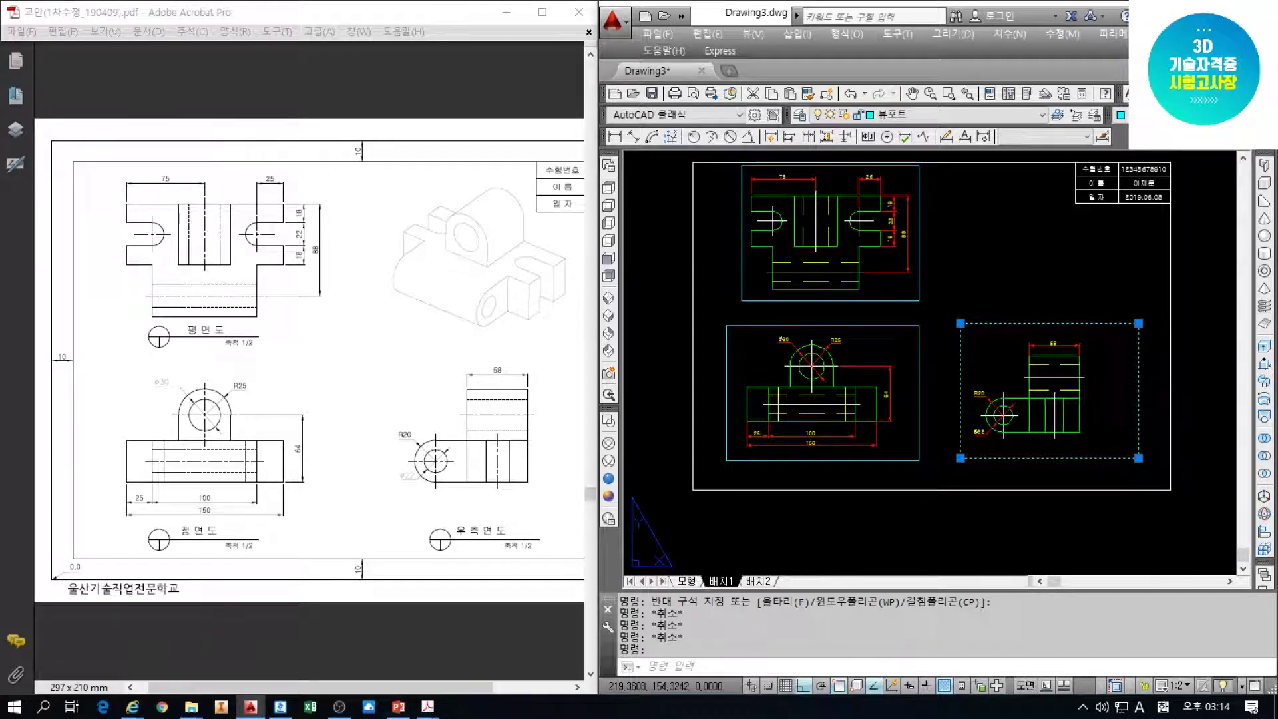
pyautogui.hotkey('ctrl', 'Left')
pyautogui.hotkey('ctrl', 'Left')
pyautogui.hotkey('ctrl', 'Right')
pyautogui.hotkey('ctrl', 'Right')
pyautogui.hotkey('ctrl', 'Left')
pyautogui.hotkey('ctrl', 'Left')
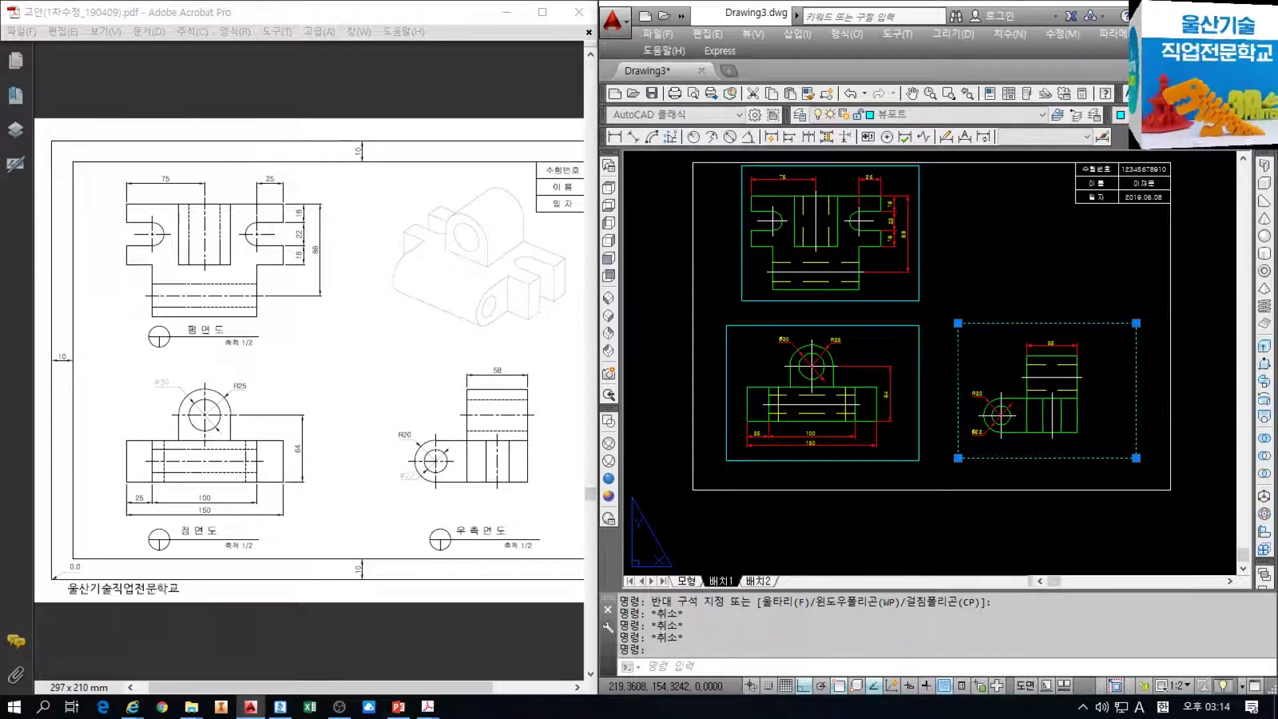
pyautogui.hotkey('ctrl', 'Right')
pyautogui.hotkey('ctrl', 'Right')
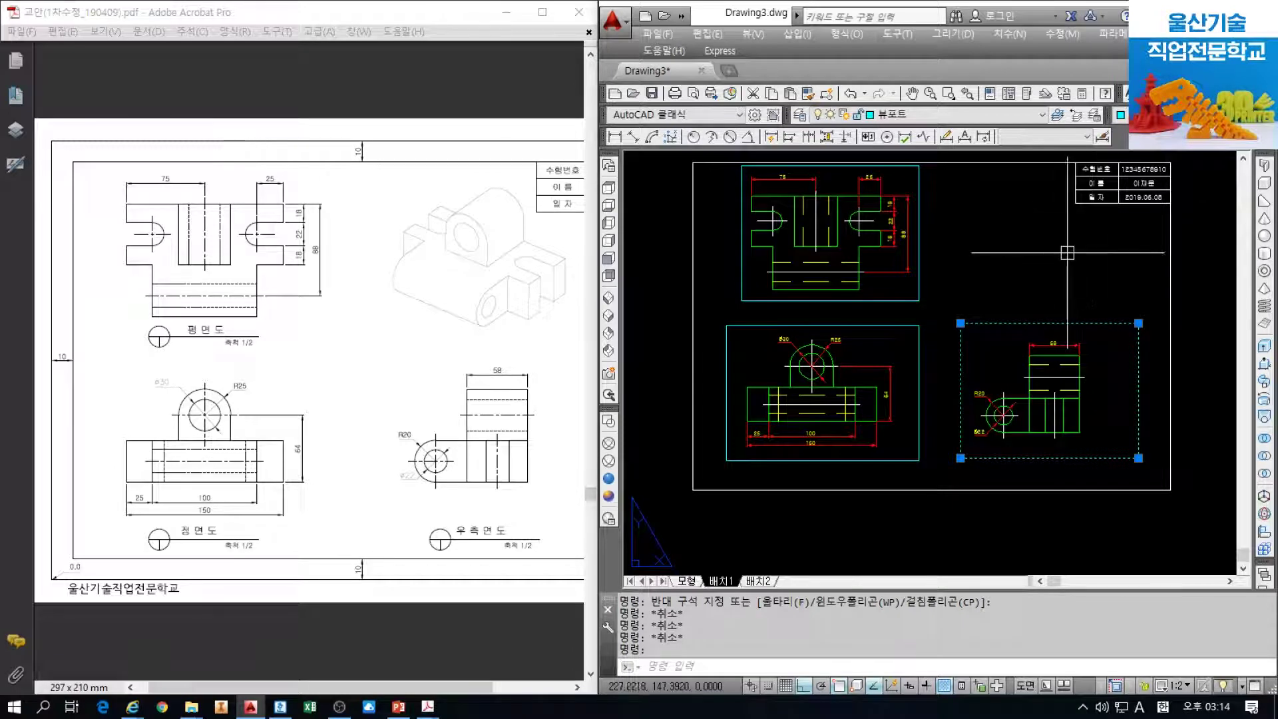
pyautogui.press('Escape')
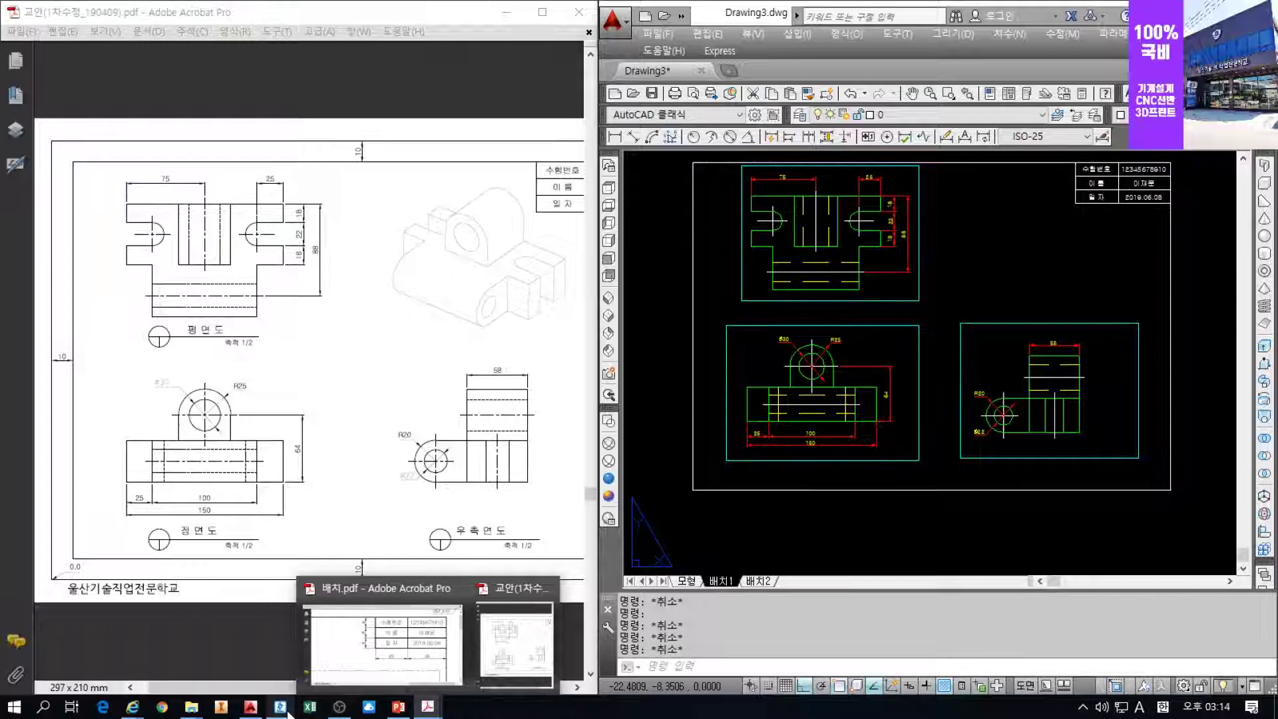
# Check step 13 of the instructions against the reference PDF
pyautogui.click(287, 708)
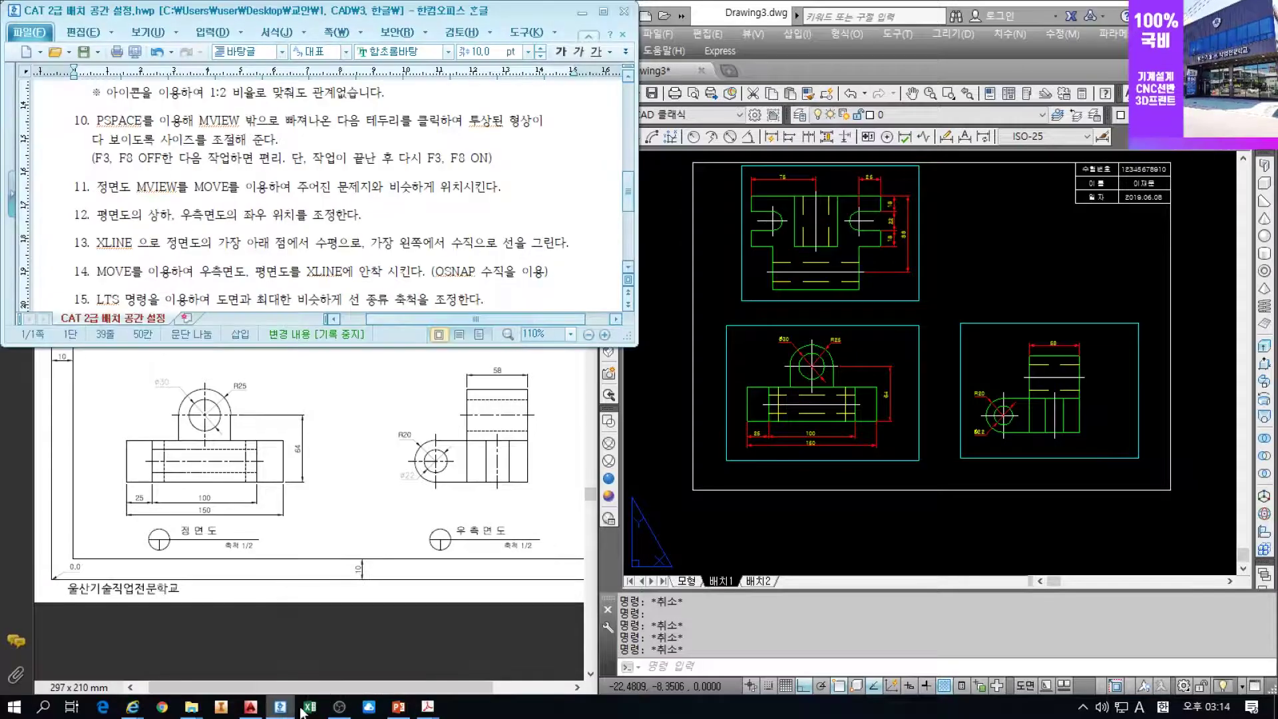
pyautogui.moveTo(427, 707)
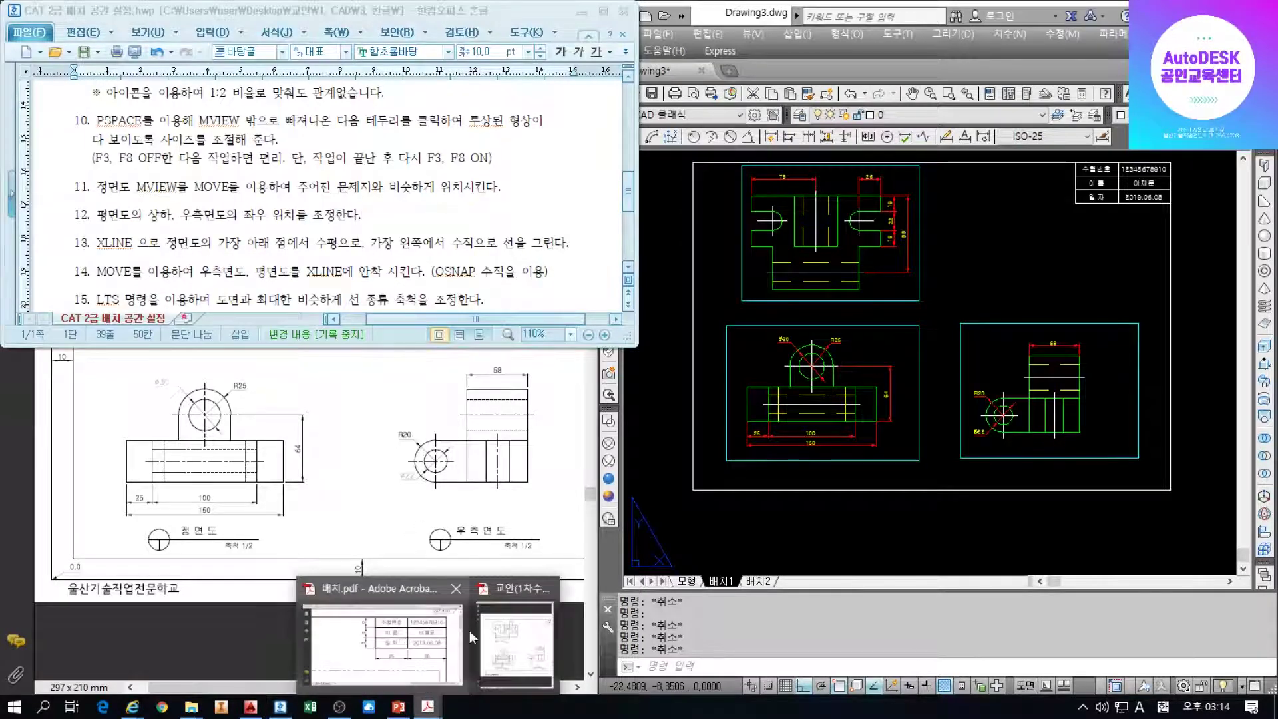
pyautogui.click(438, 640)
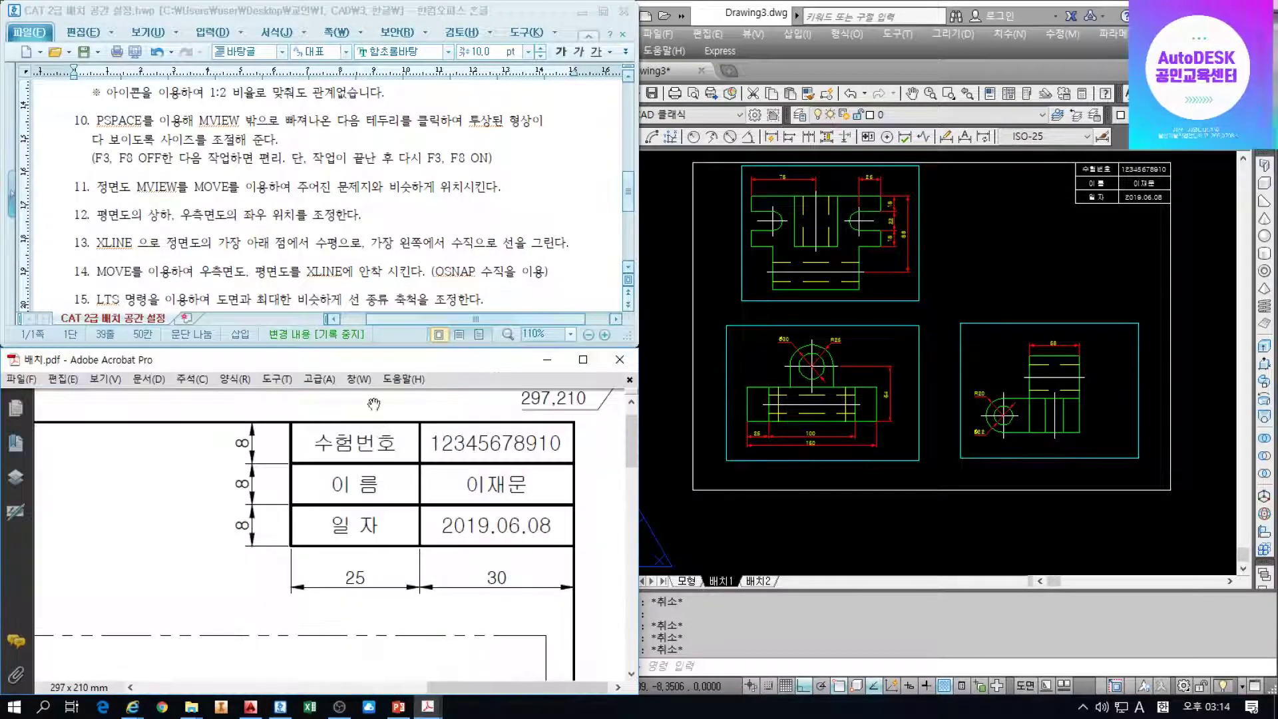
pyautogui.click(247, 247)
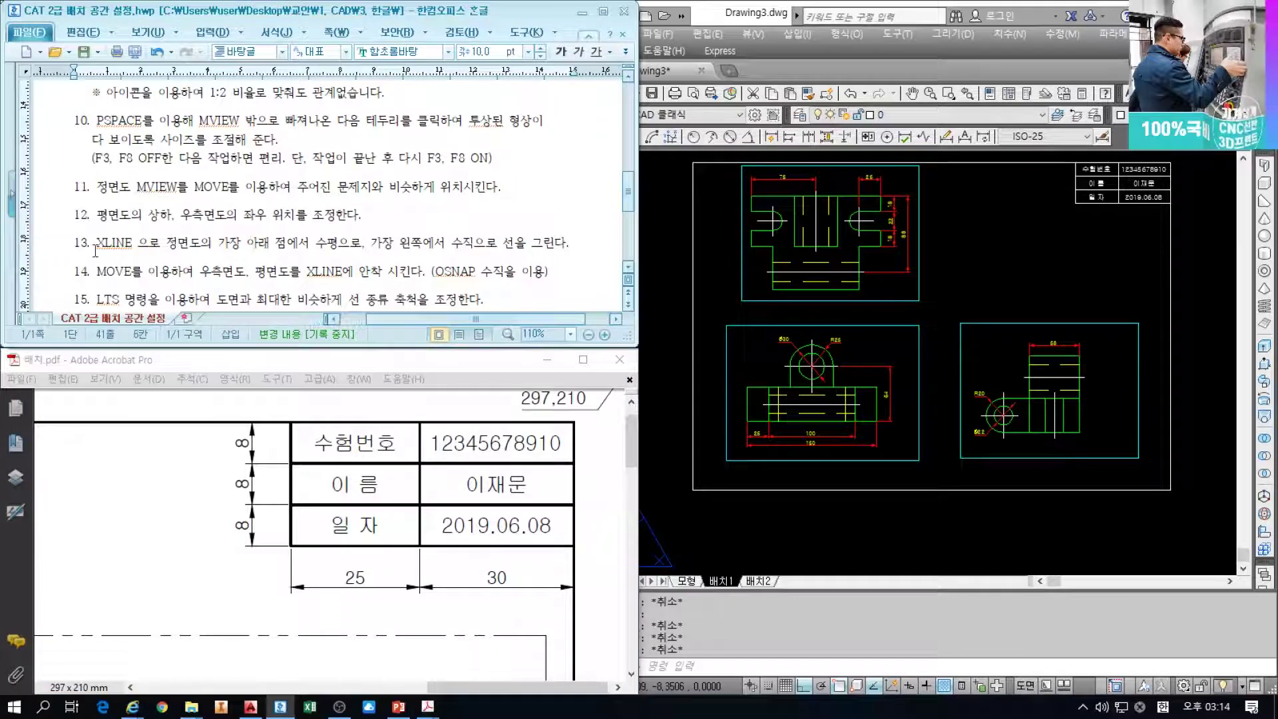
pyautogui.moveTo(97, 244); pyautogui.dragTo(241, 245)
pyautogui.click(851, 429)
# Draw a horizontal XLINE through the front view's bottom point
pyautogui.scroll(2, 851, 428)
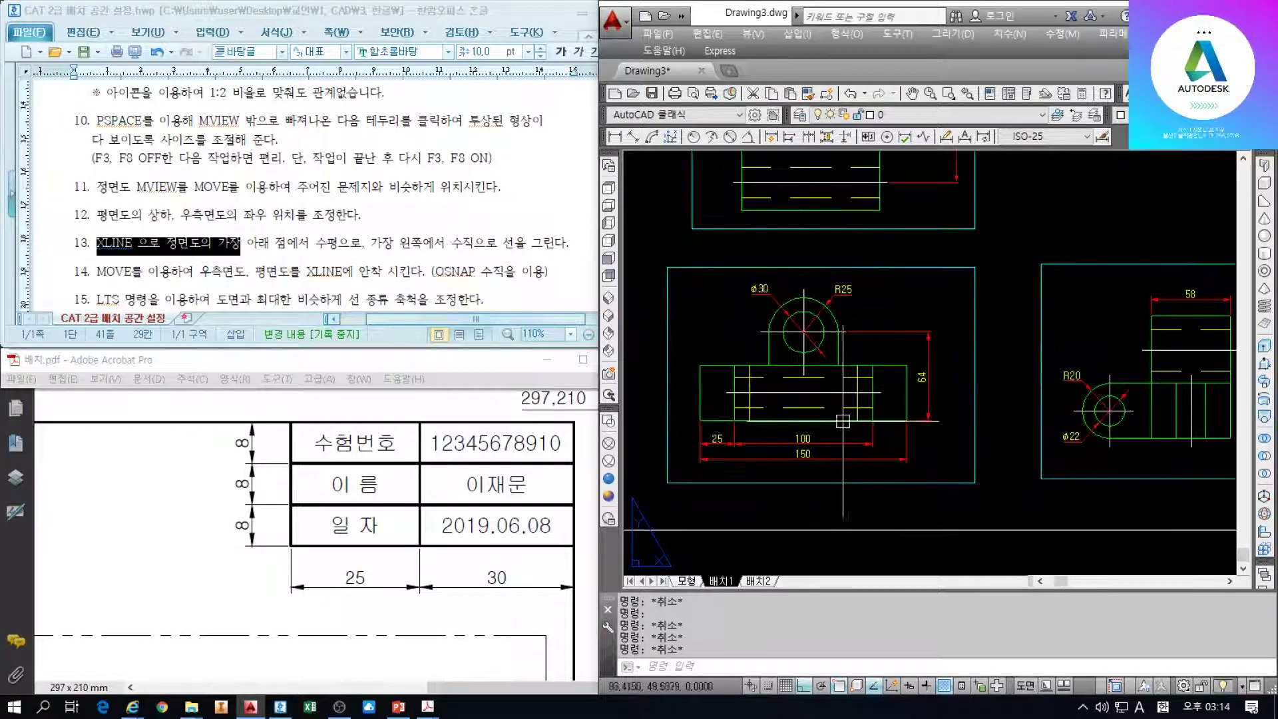
pyautogui.press('Return')
pyautogui.write('H')
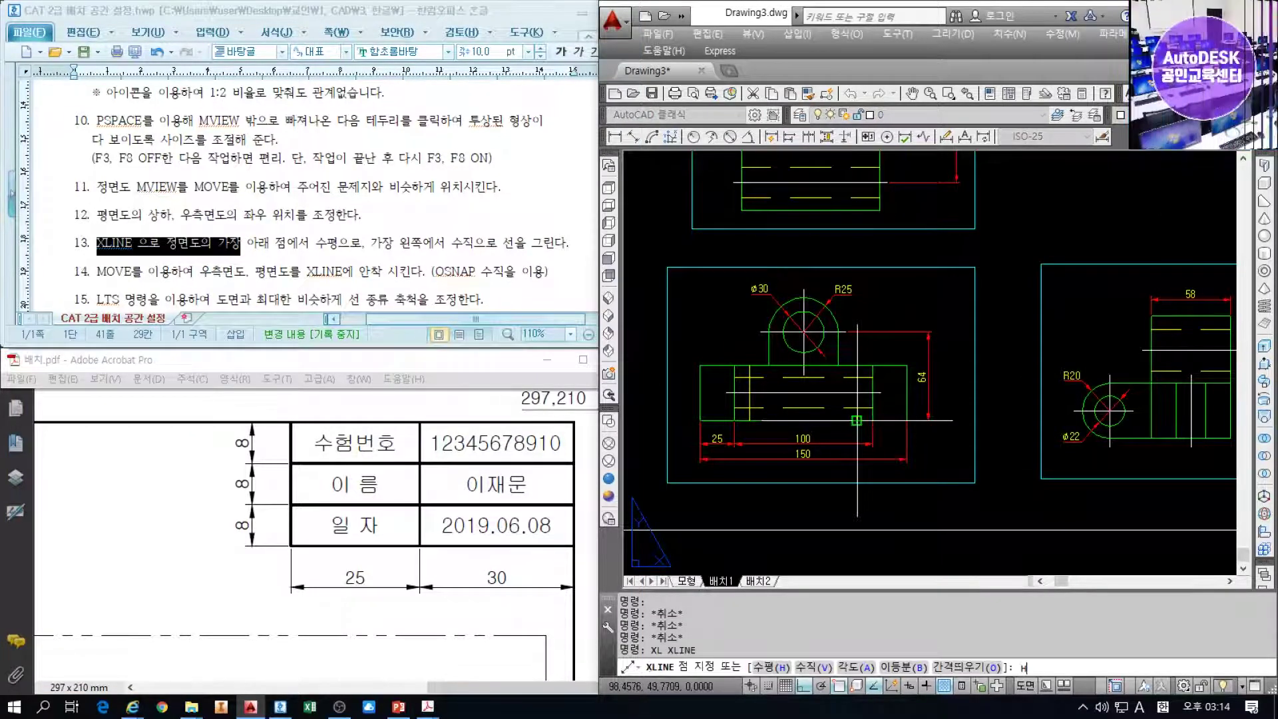
pyautogui.press('Return')
pyautogui.scroll(2, 776, 408)
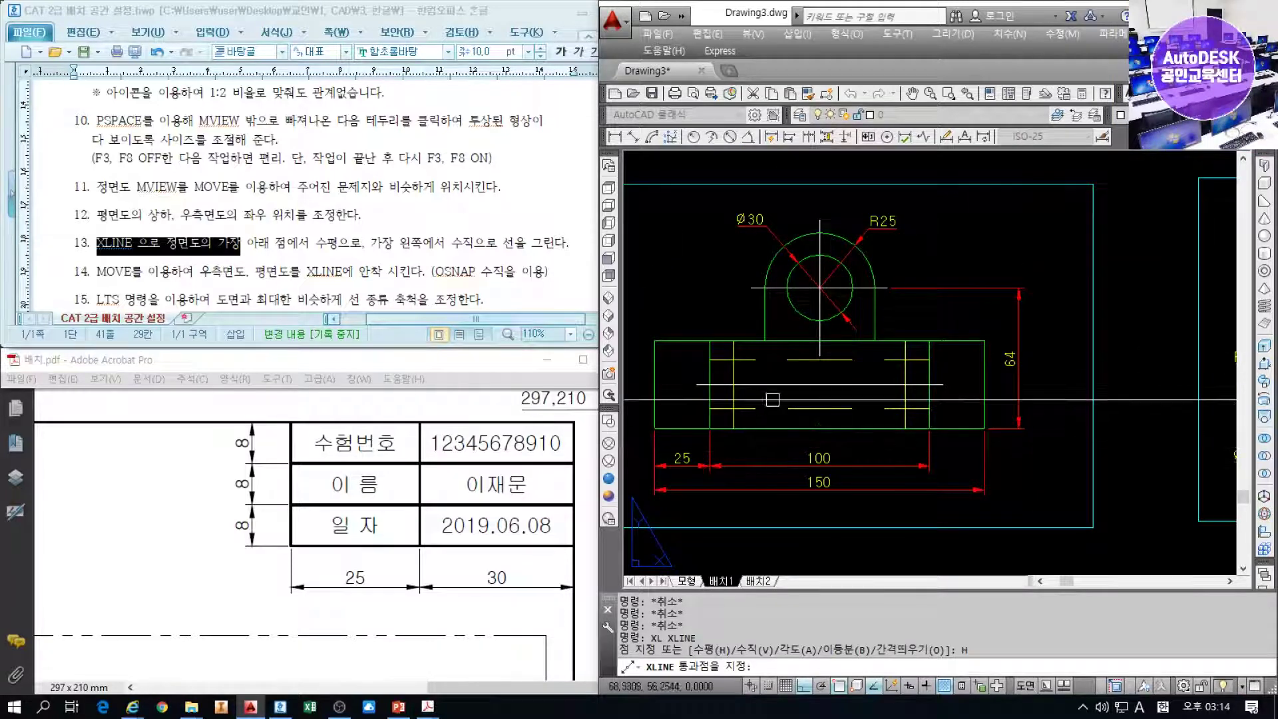
pyautogui.click(819, 428)
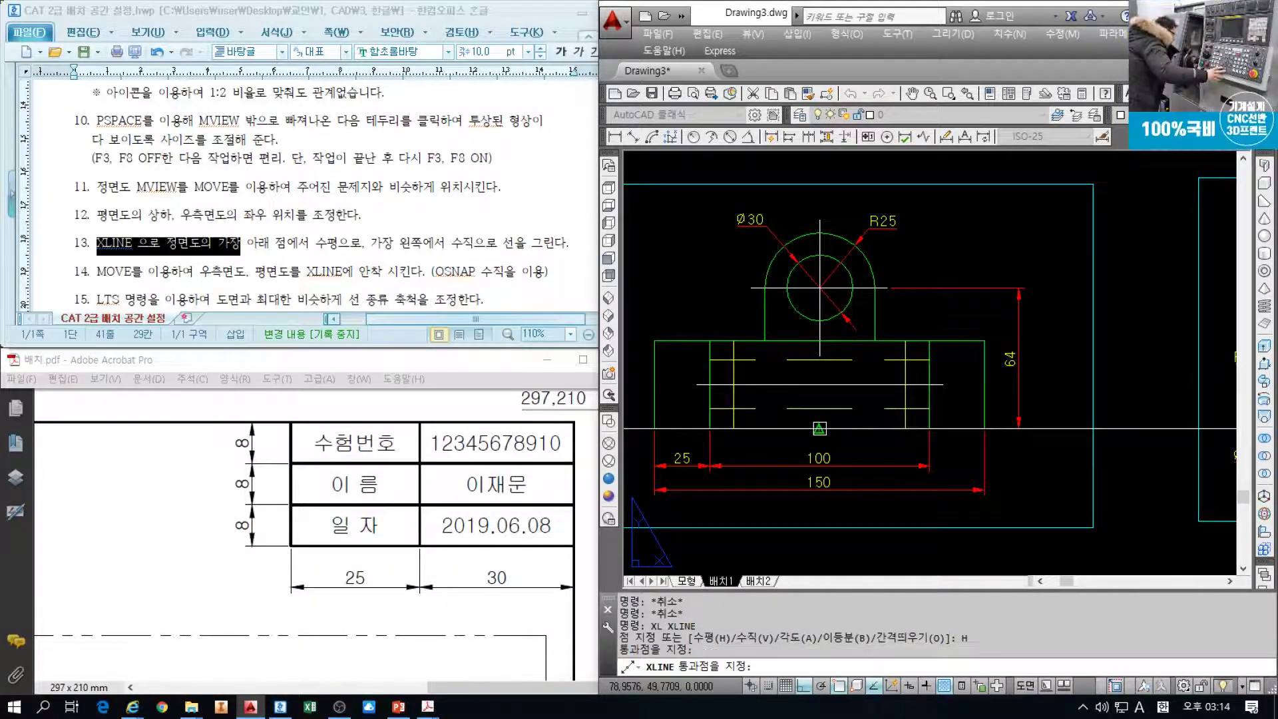
pyautogui.press('Return')
pyautogui.scroll(-4, 838, 432)
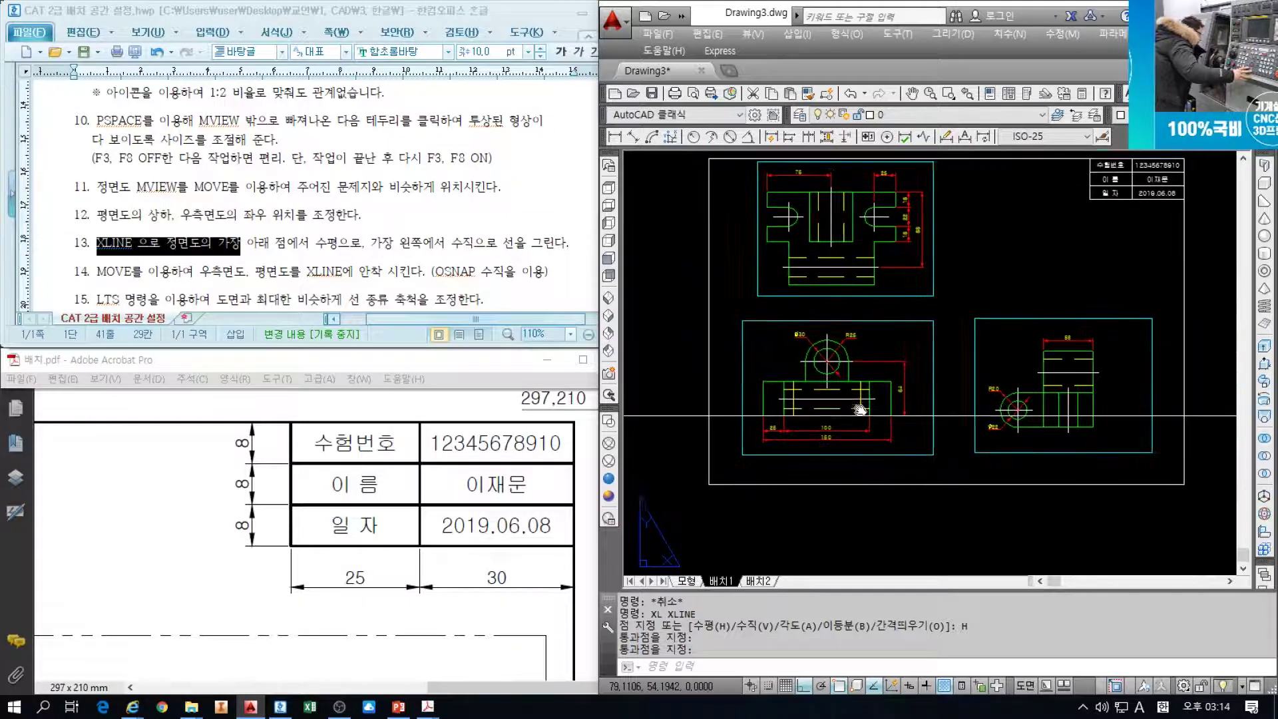
# Draw a vertical XLINE through the front view's leftmost endpoint
pyautogui.press('Return')
pyautogui.write('v')
pyautogui.press('Return')
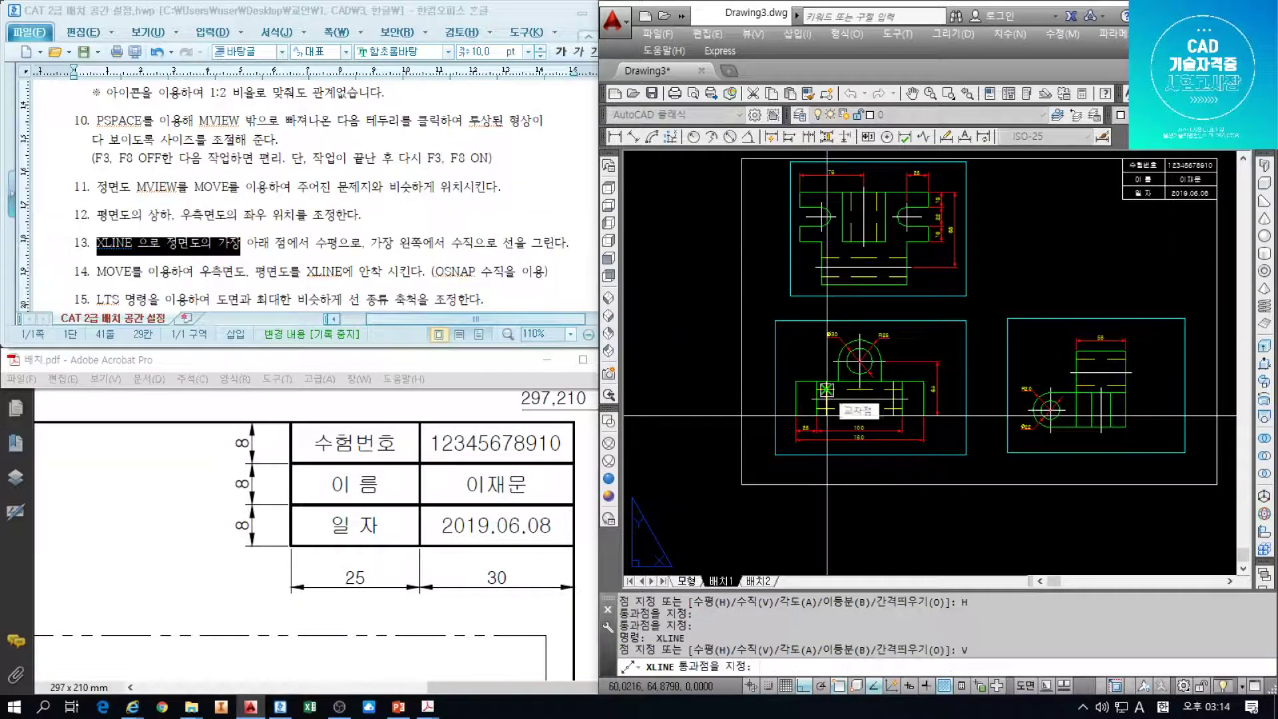
pyautogui.scroll(3, 827, 416)
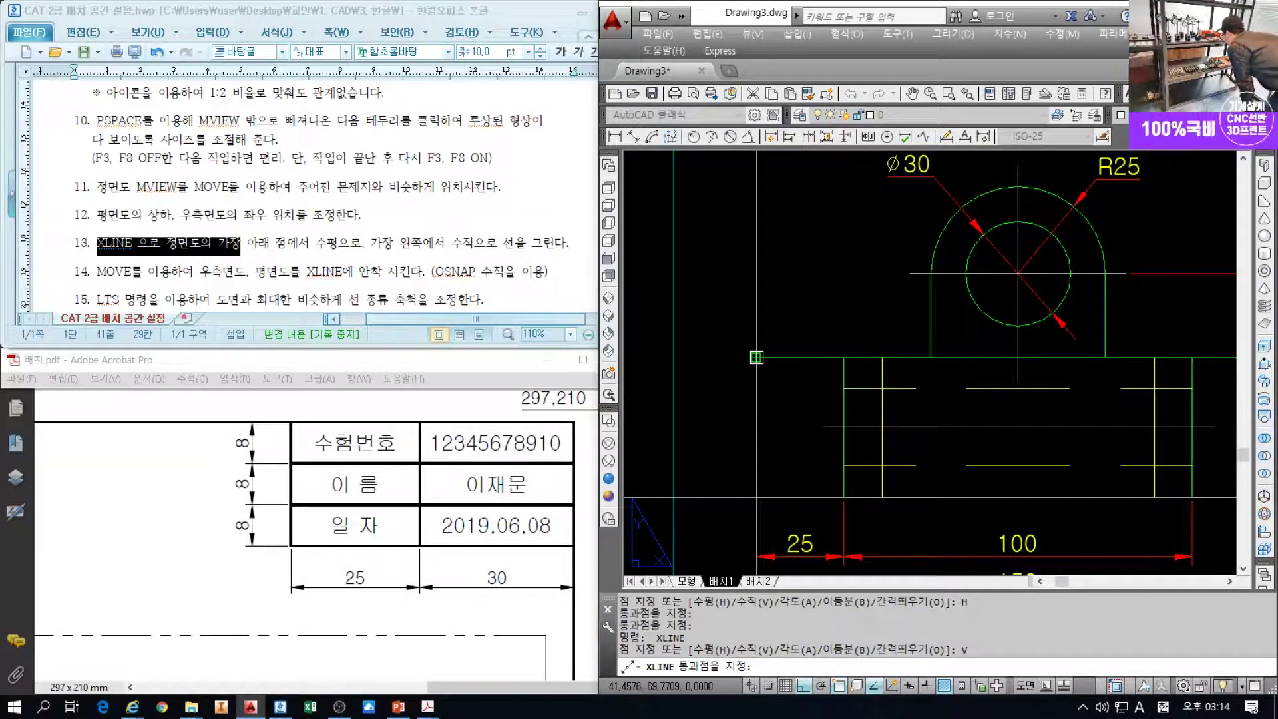
pyautogui.click(756, 357)
pyautogui.press('Return')
pyautogui.scroll(-5, 825, 329)
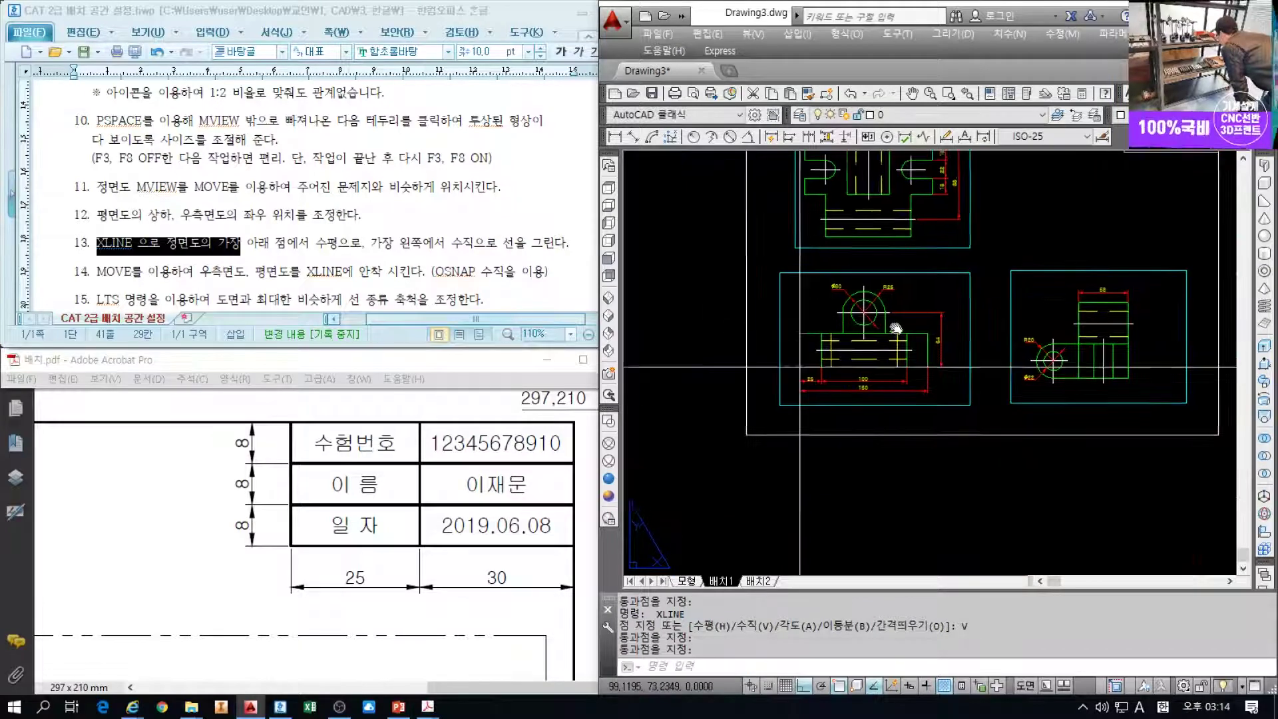
pyautogui.moveTo(825, 330); pyautogui.dragTo(700, 318, button='middle')
# Mark step 14 in the instructions, pan to the top and side views, and cancel the pending command
pyautogui.click(469, 270)
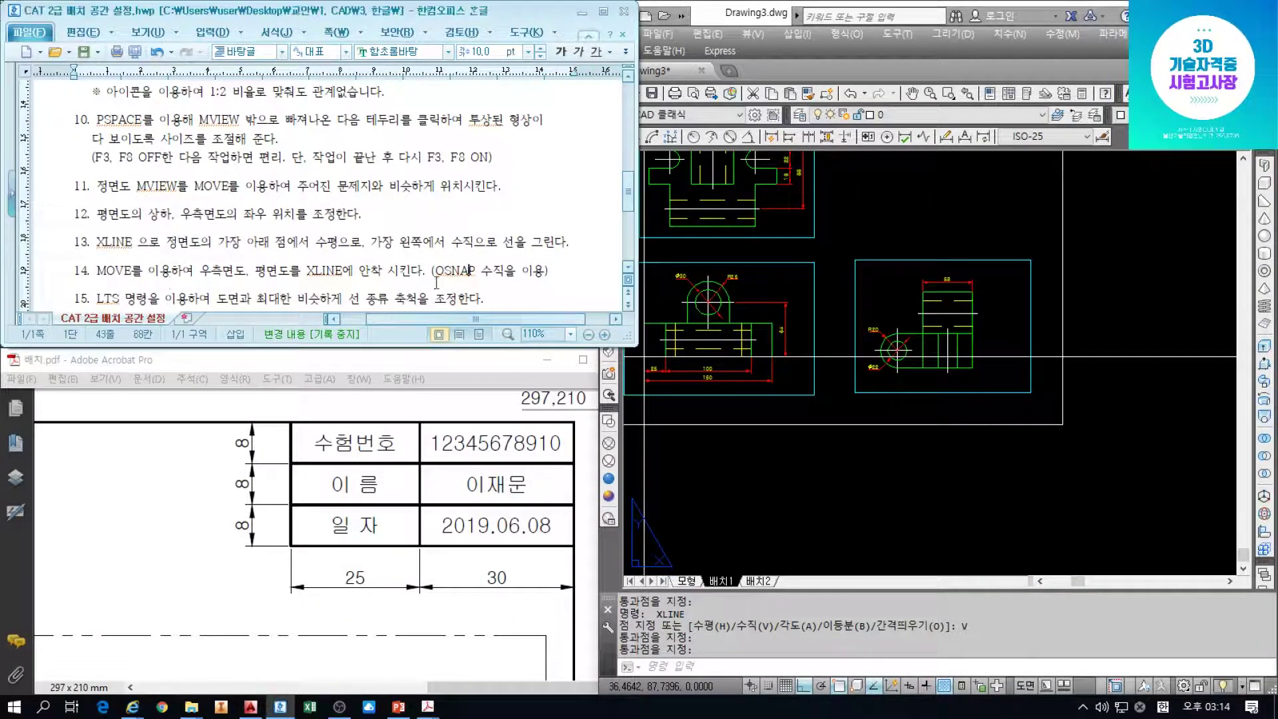
pyautogui.click(60, 274)
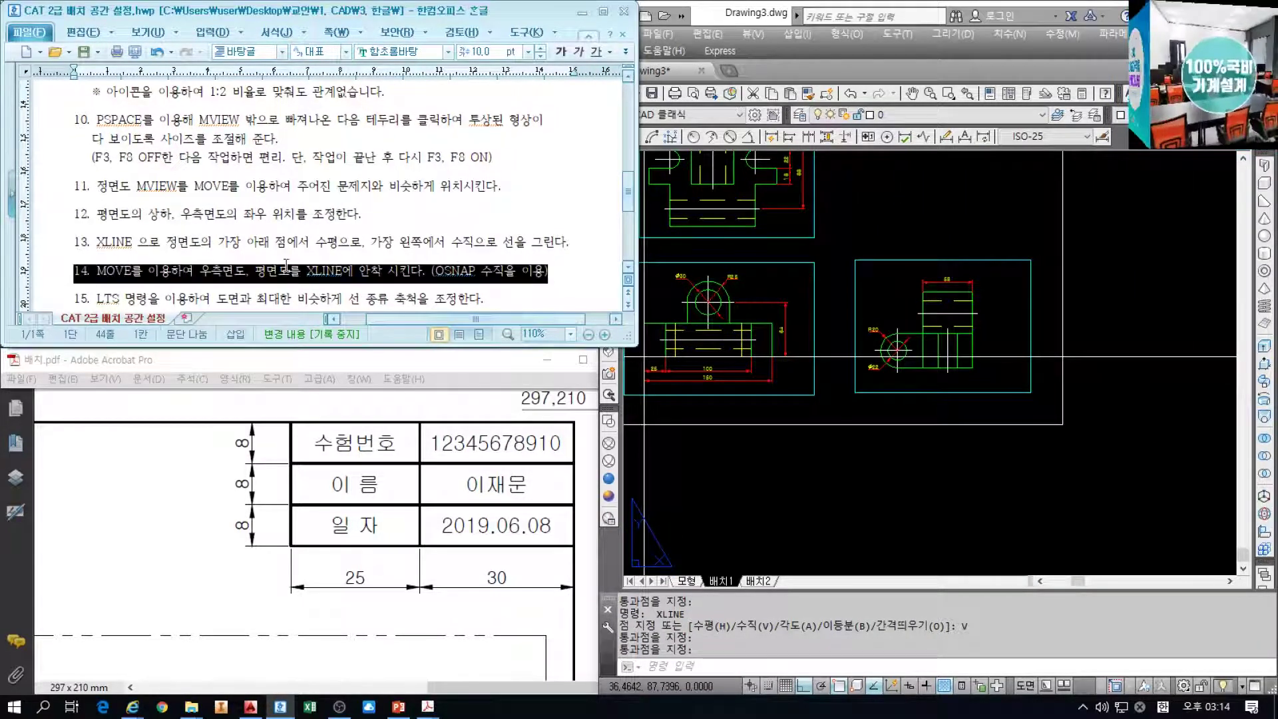
pyautogui.click(859, 334)
pyautogui.moveTo(868, 334); pyautogui.dragTo(930, 331, button='middle')
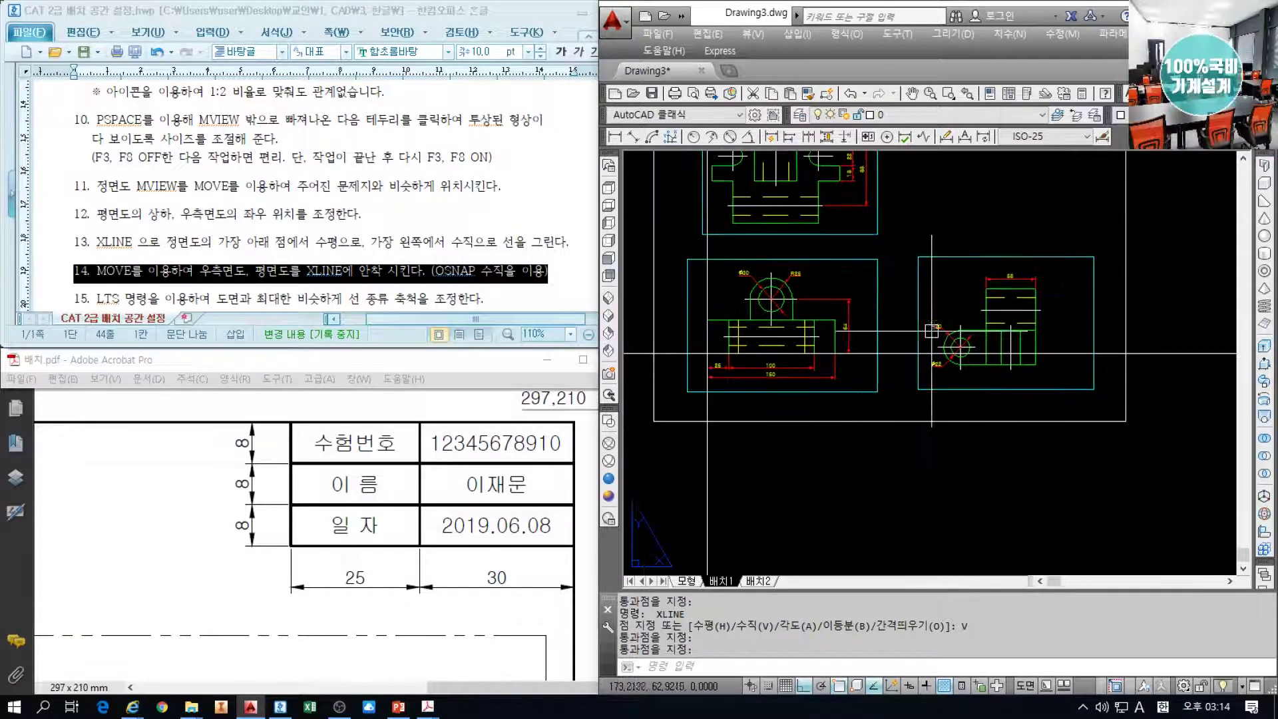
pyautogui.scroll(1, 928, 332)
pyautogui.scroll(-1, 856, 277)
pyautogui.moveTo(855, 276); pyautogui.dragTo(906, 375, button='middle')
pyautogui.scroll(1, 707, 244)
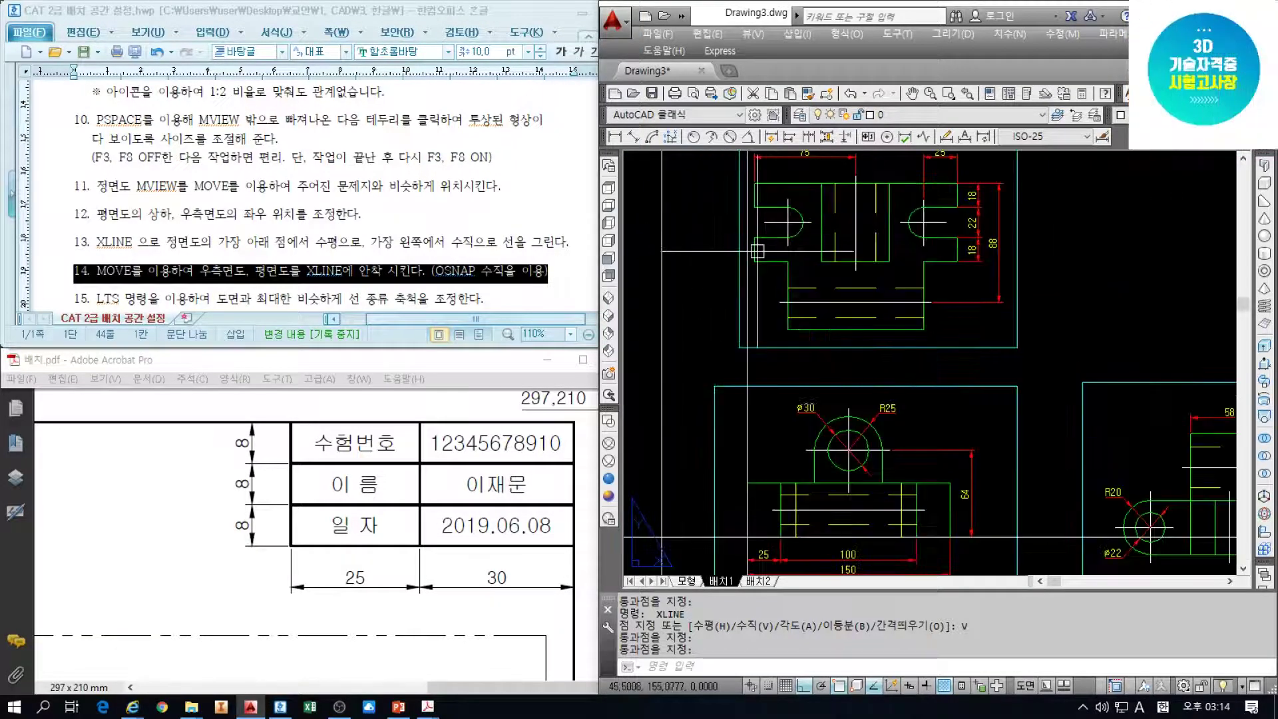
pyautogui.moveTo(1091, 393); pyautogui.dragTo(998, 306, button='middle')
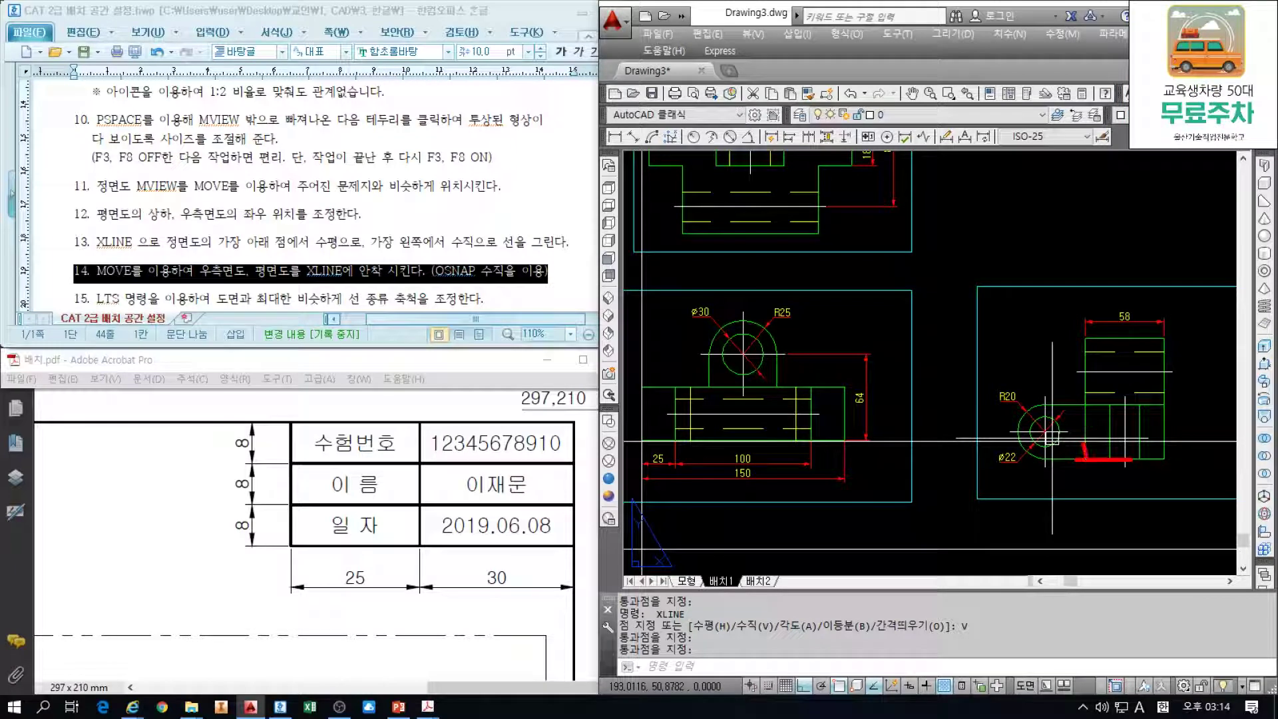
pyautogui.moveTo(907, 326); pyautogui.dragTo(1082, 477, button='middle')
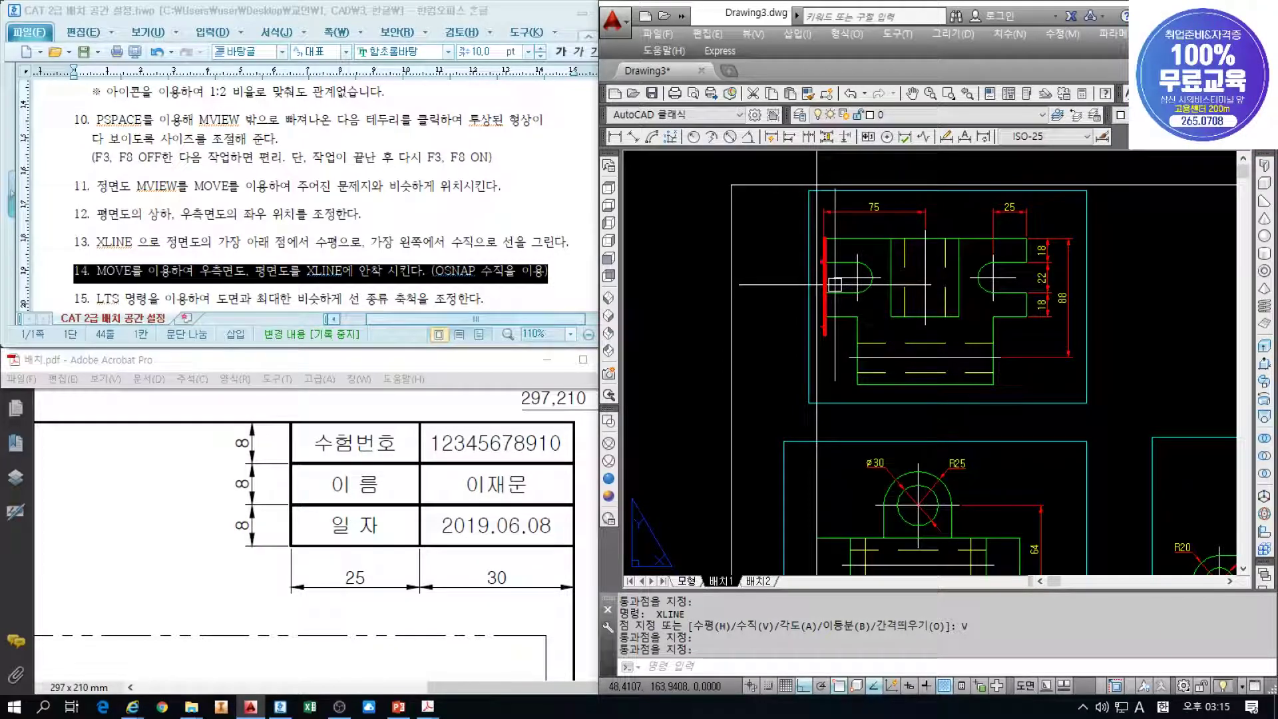
pyautogui.press('Escape')
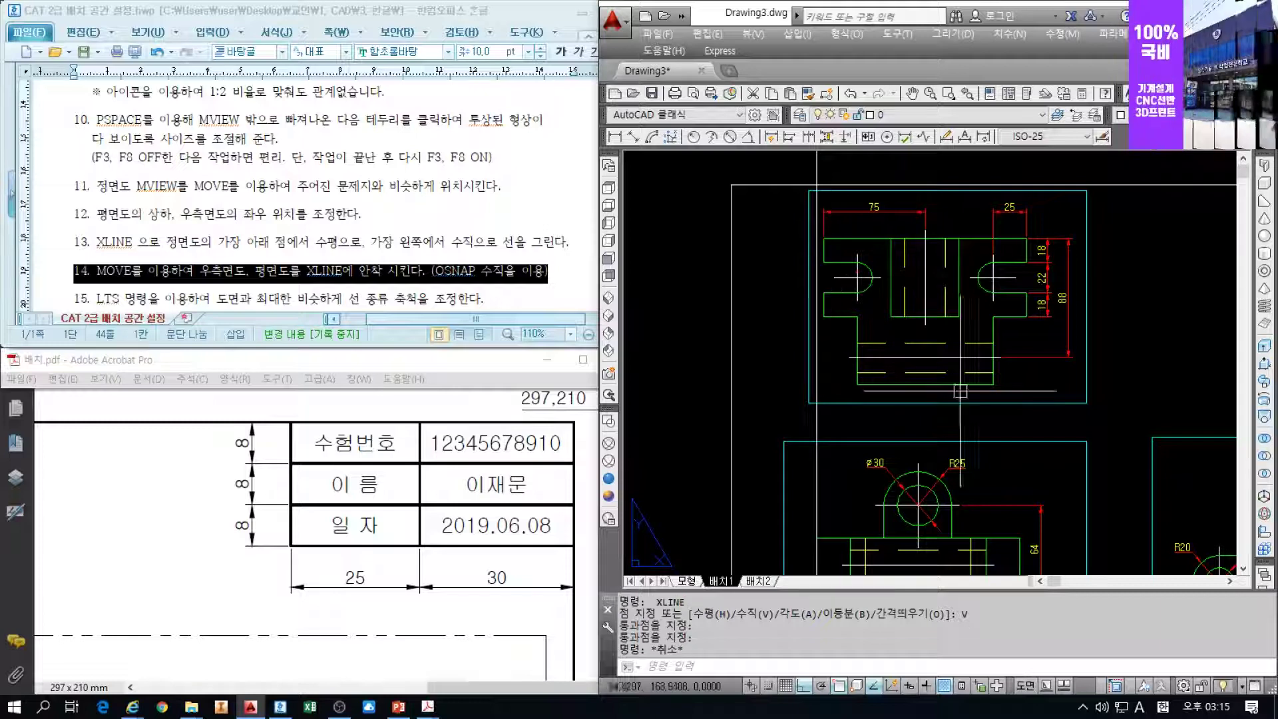
# Move the side-view viewport so its bottom snaps perpendicular onto the horizontal construction line
pyautogui.scroll(-4, 756, 290)
pyautogui.scroll(4, 991, 439)
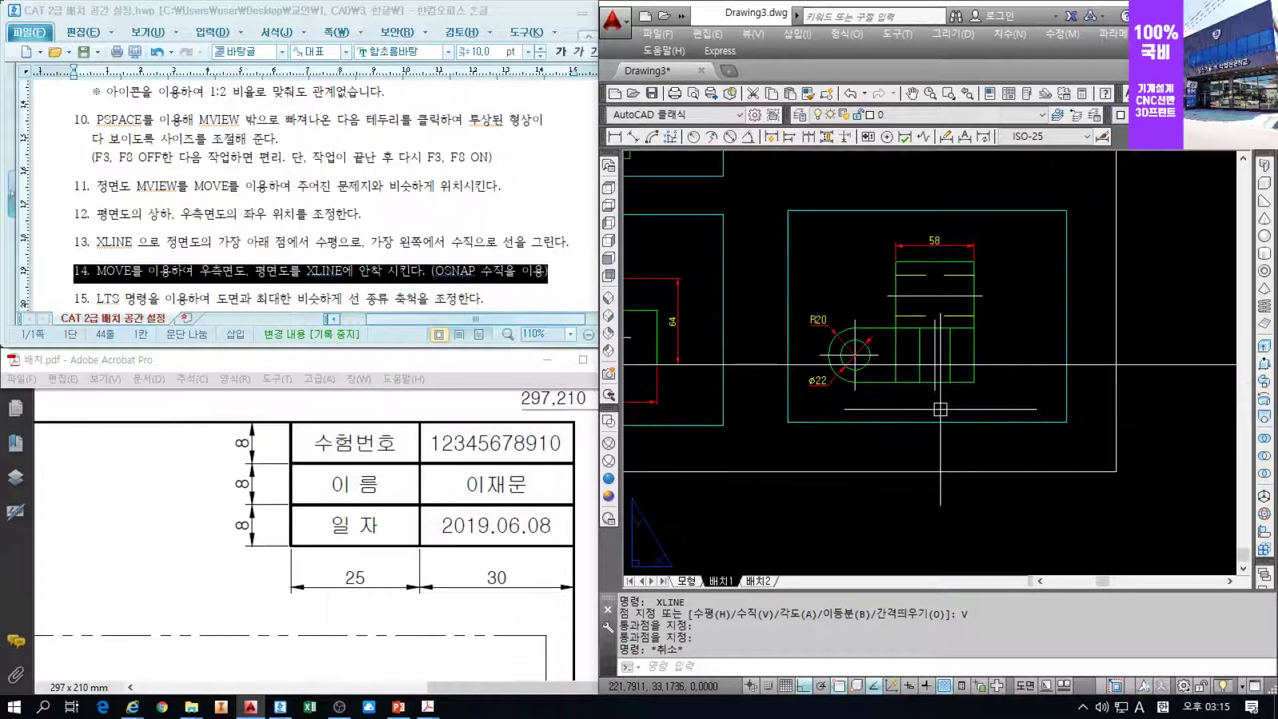
pyautogui.write('m')
pyautogui.press('Return')
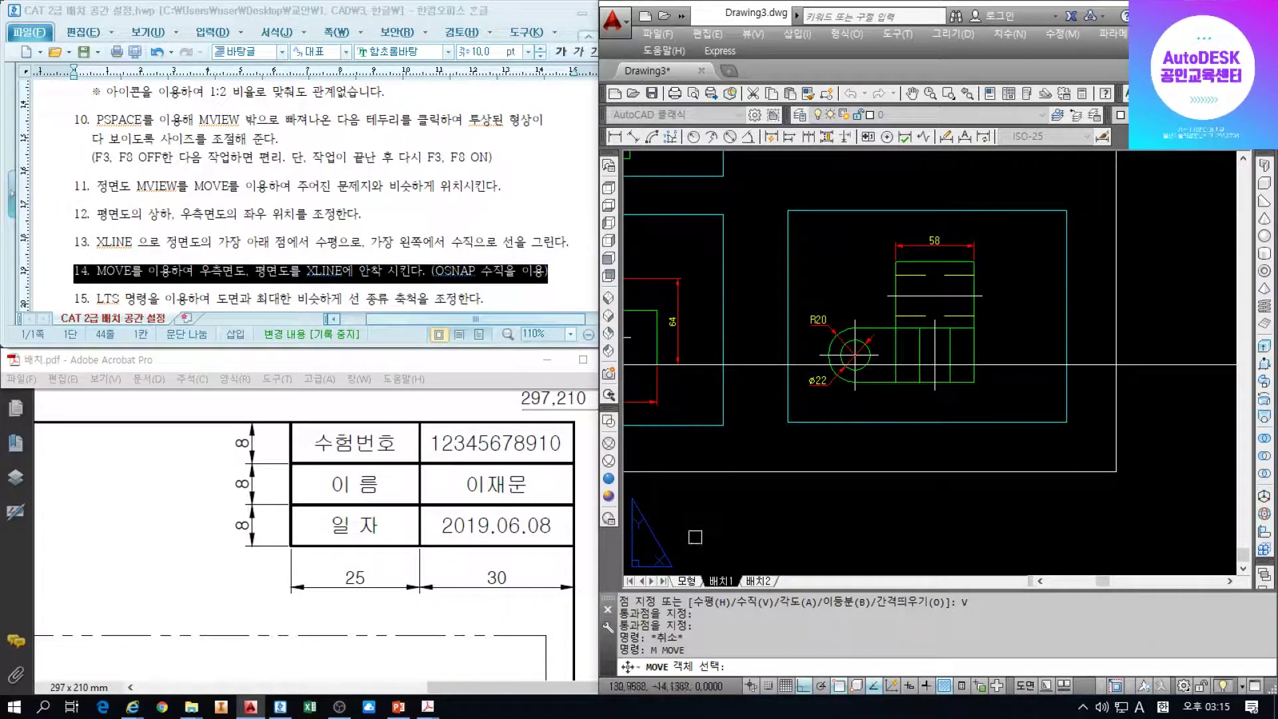
pyautogui.click(837, 422)
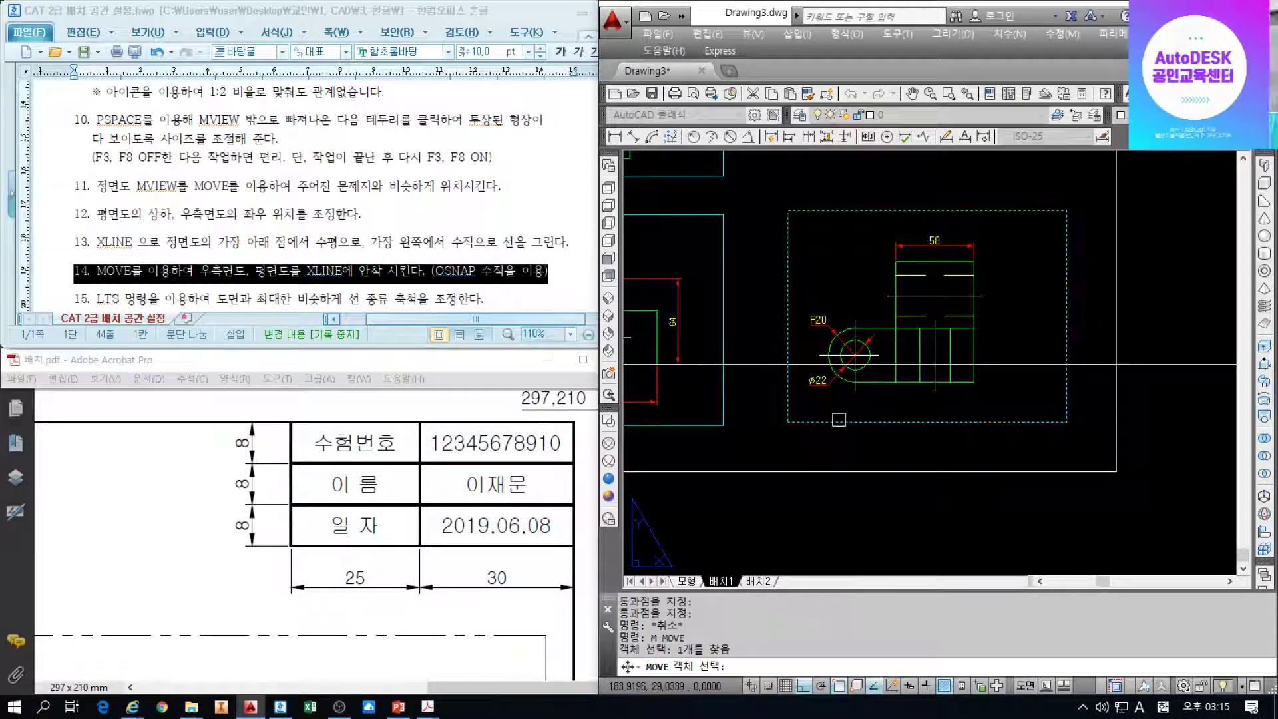
pyautogui.scroll(2, 896, 360)
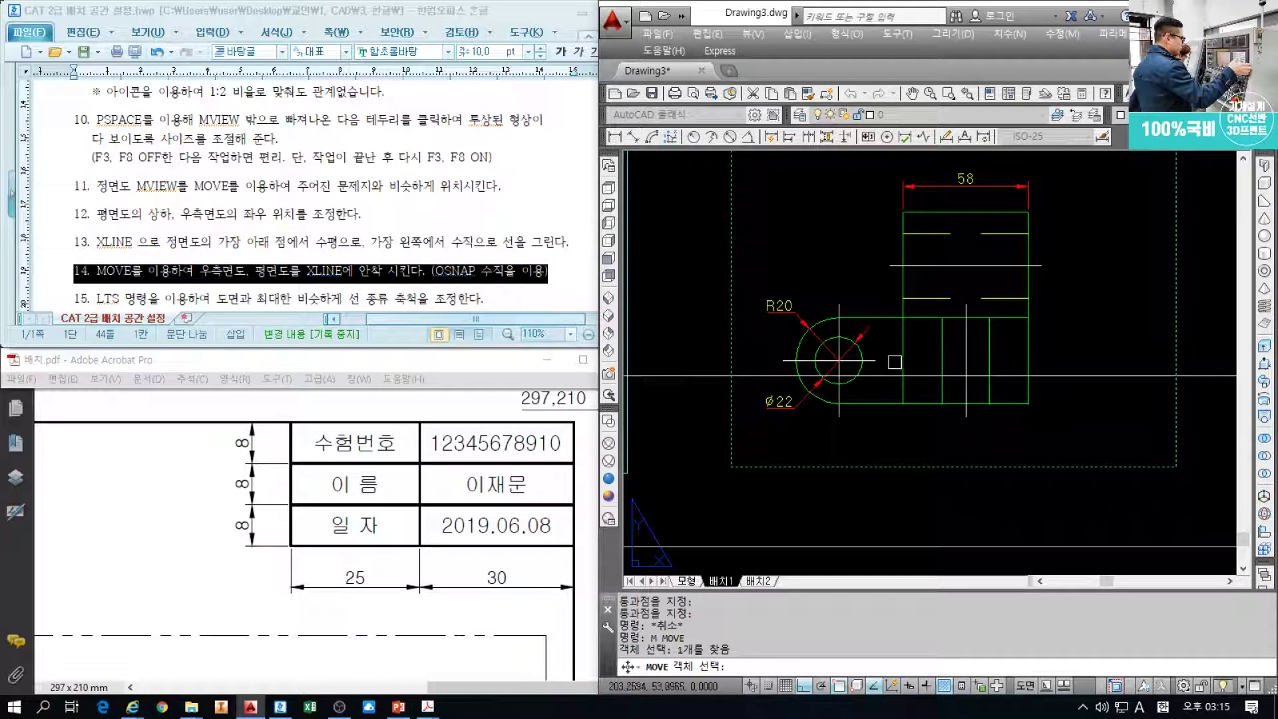
pyautogui.press('Return')
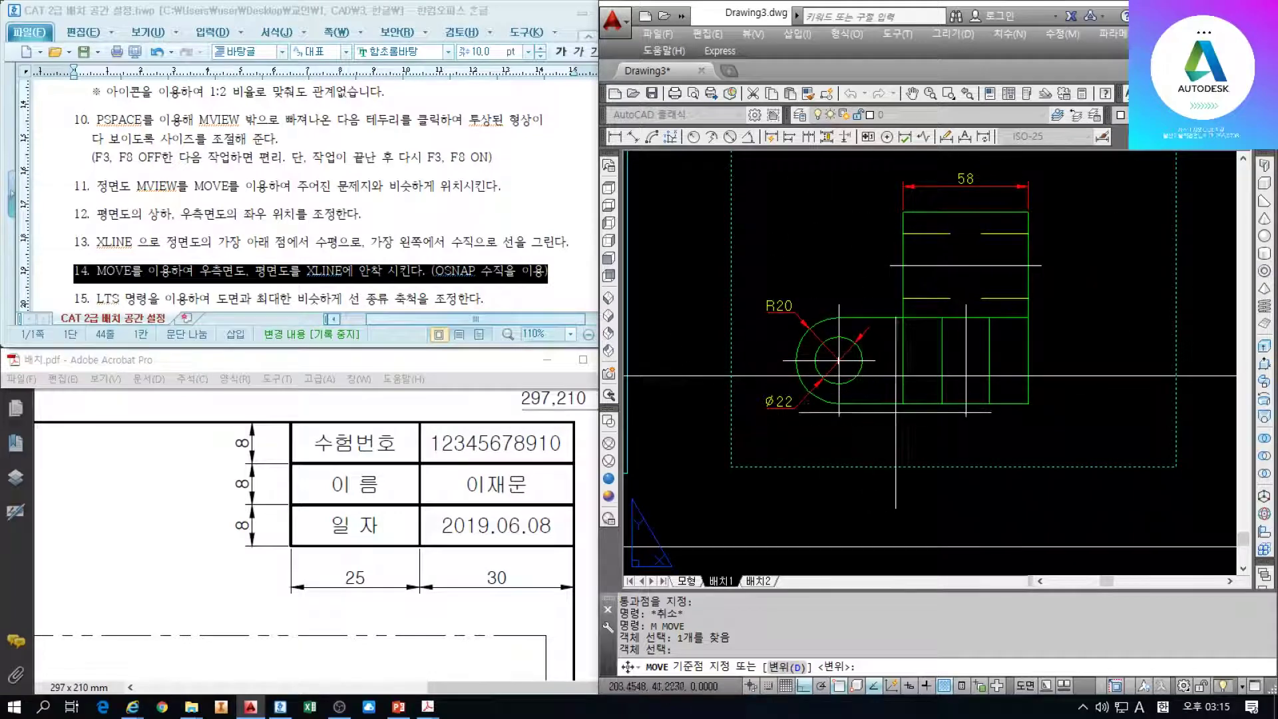
pyautogui.click(903, 404)
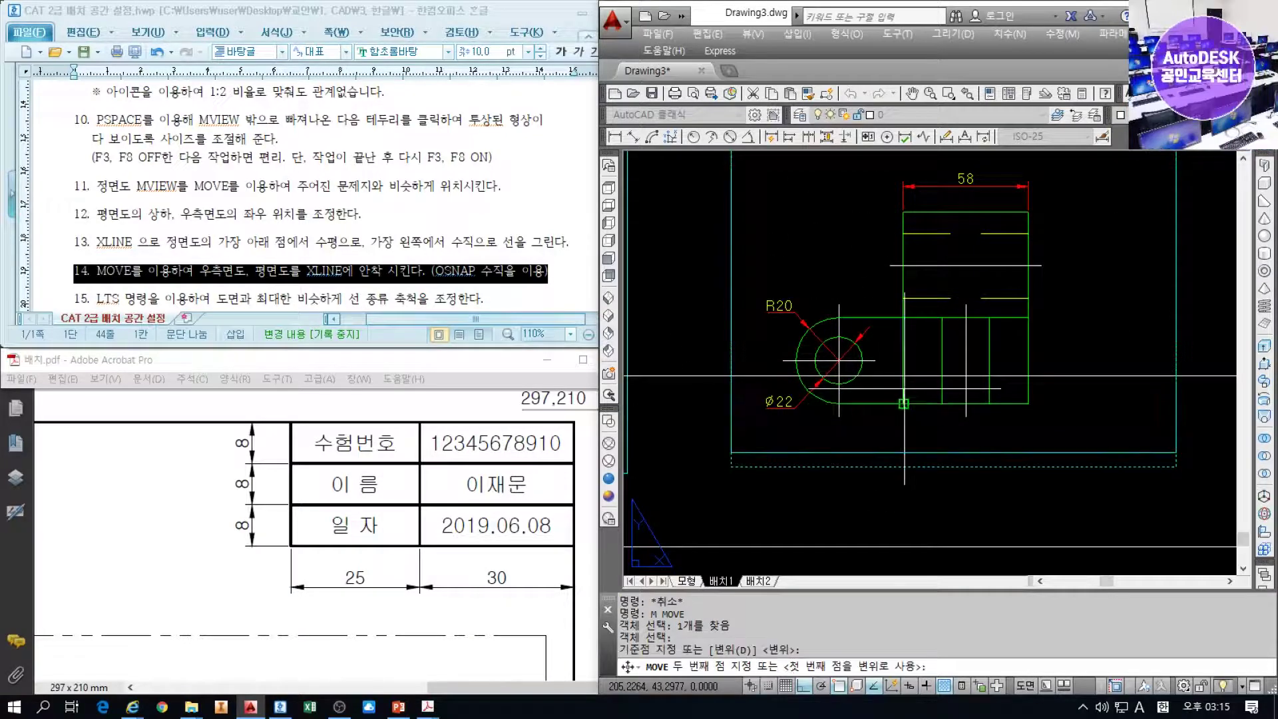
pyautogui.scroll(2, 904, 376)
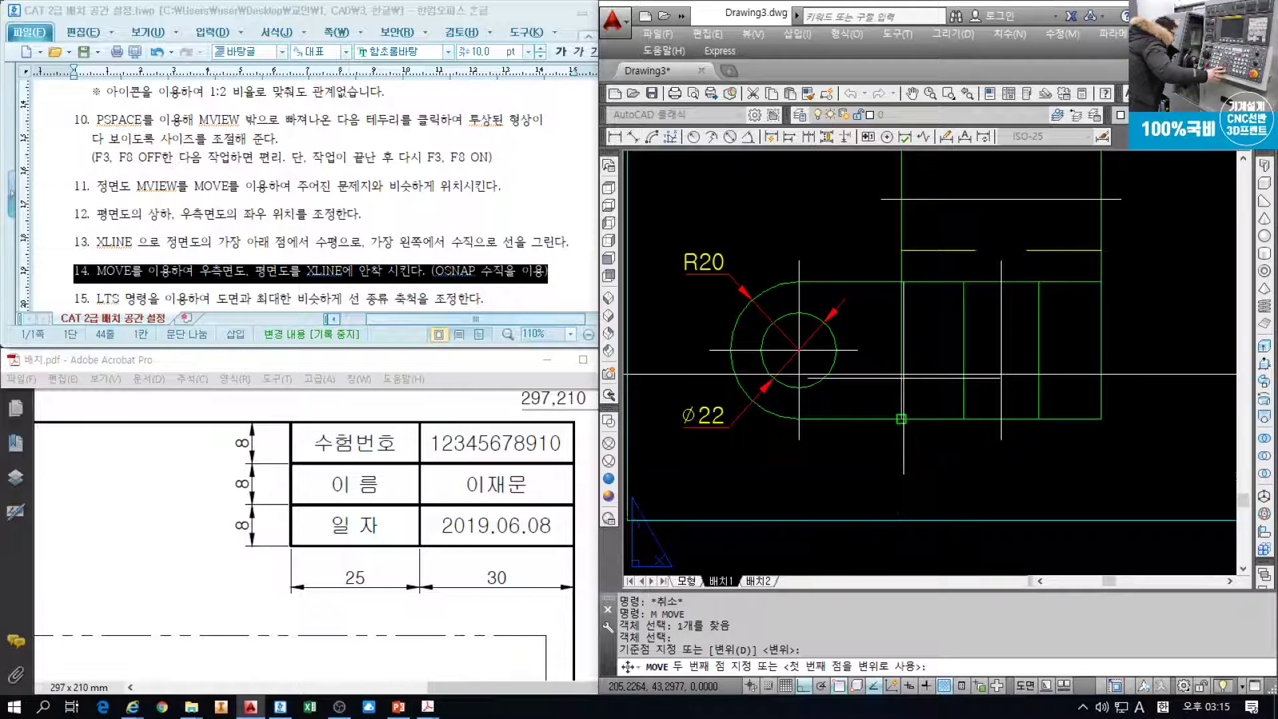
pyautogui.keyDown('shift'); pyautogui.rightClick(903, 376); pyautogui.keyUp('shift')
pyautogui.click(945, 543)
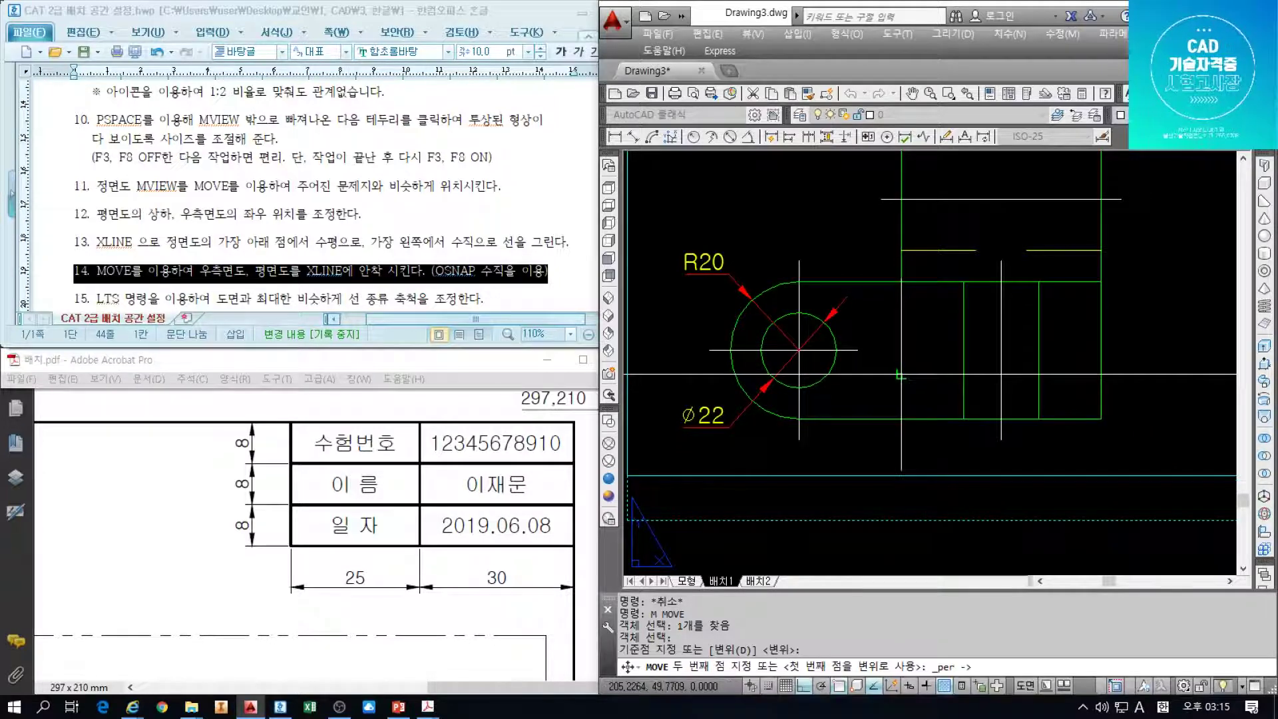
pyautogui.click(900, 376)
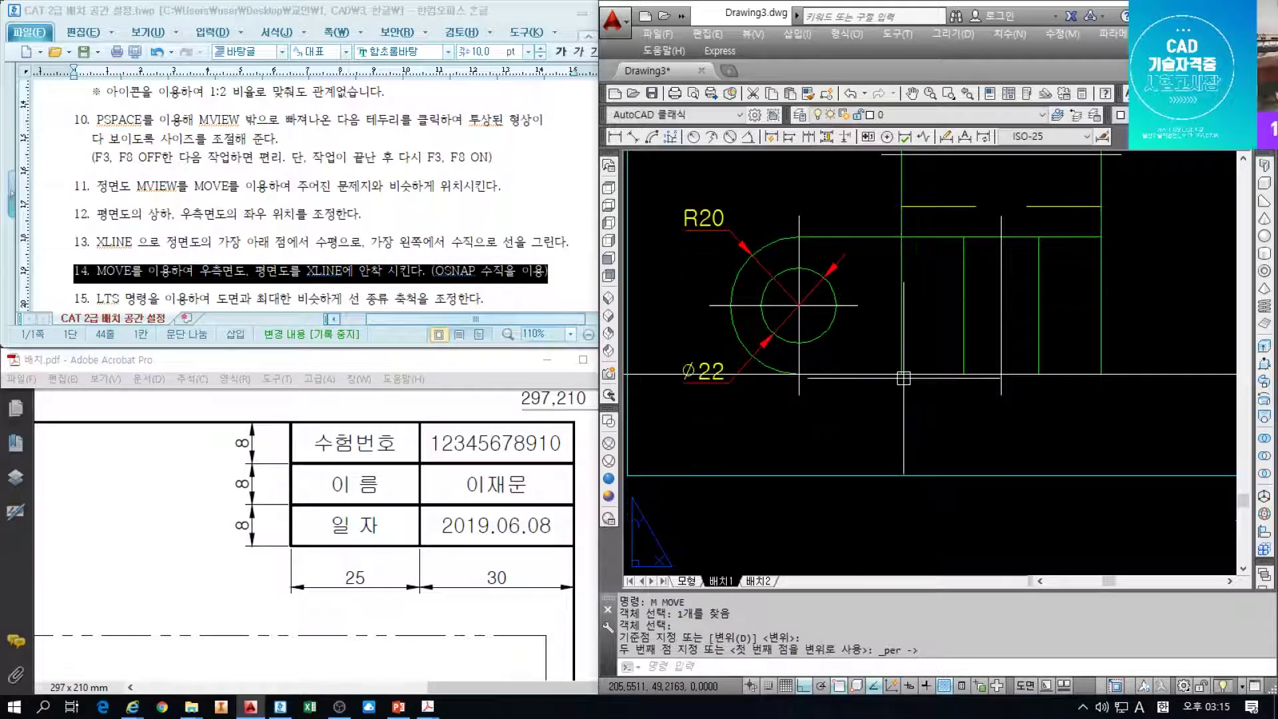
# Pan to the top view and select its viewport
pyautogui.scroll(-4, 822, 330)
pyautogui.moveTo(822, 329); pyautogui.dragTo(1028, 436, button='middle')
pyautogui.moveTo(842, 384); pyautogui.dragTo(963, 524, button='middle')
pyautogui.click(830, 423)
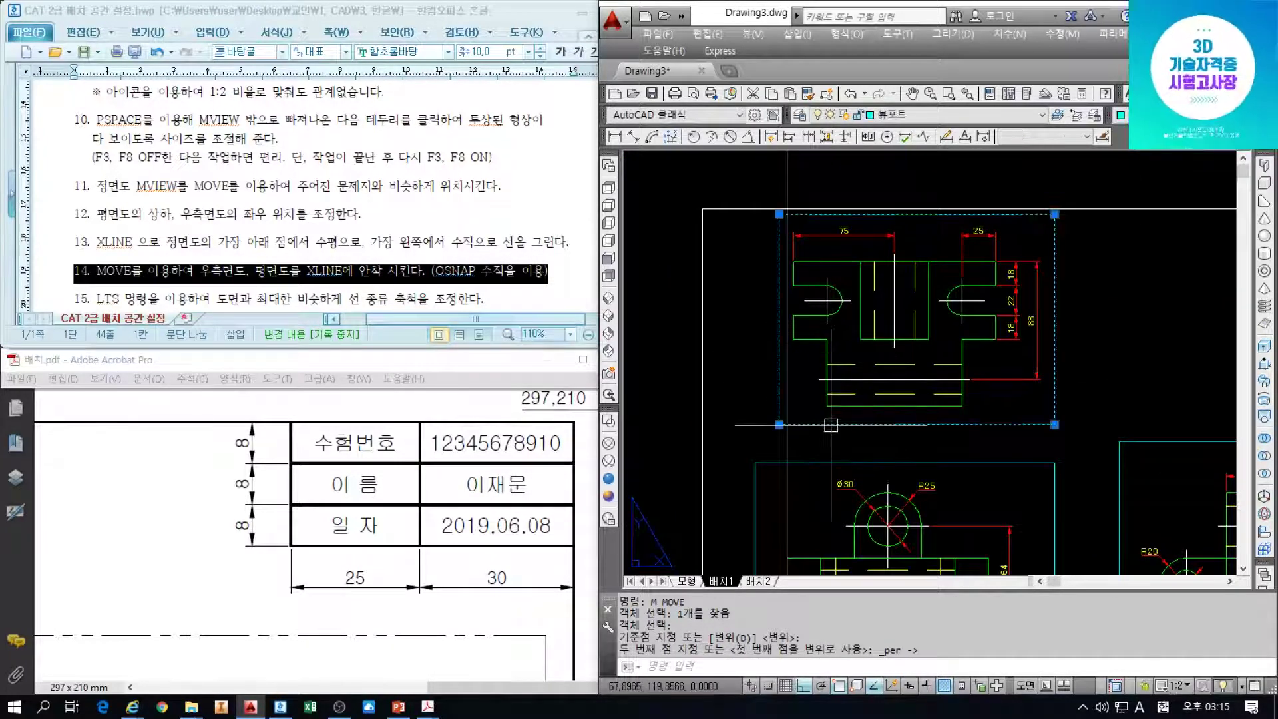
# Move the top viewport with a Perpendicular snap onto the vertical construction line
pyautogui.press('Return')
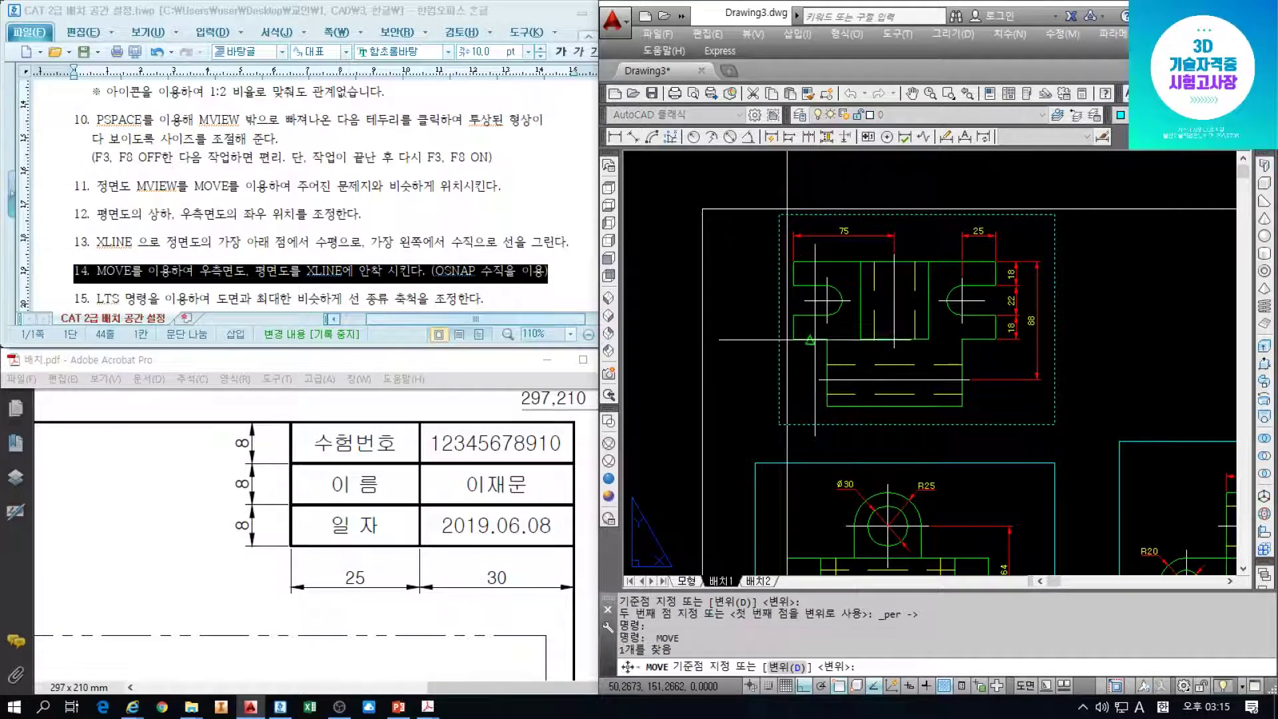
pyautogui.scroll(4, 801, 320)
pyautogui.scroll(2, 789, 273)
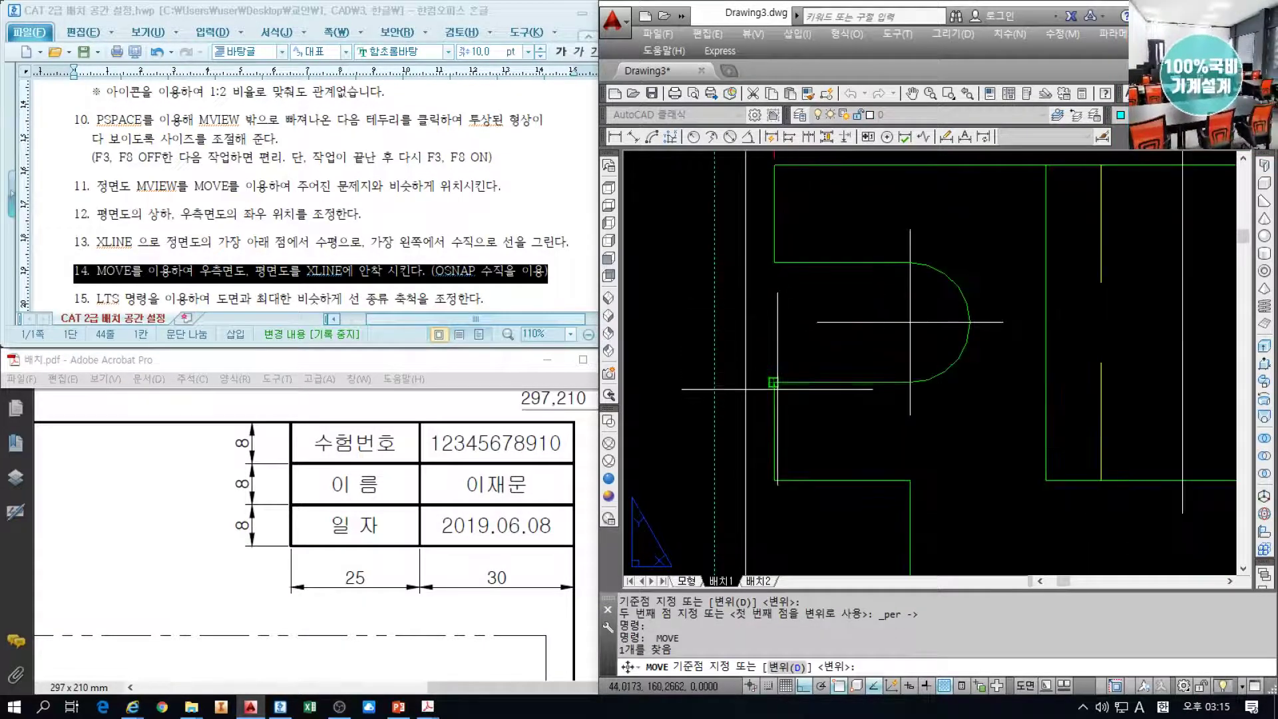
pyautogui.click(773, 382)
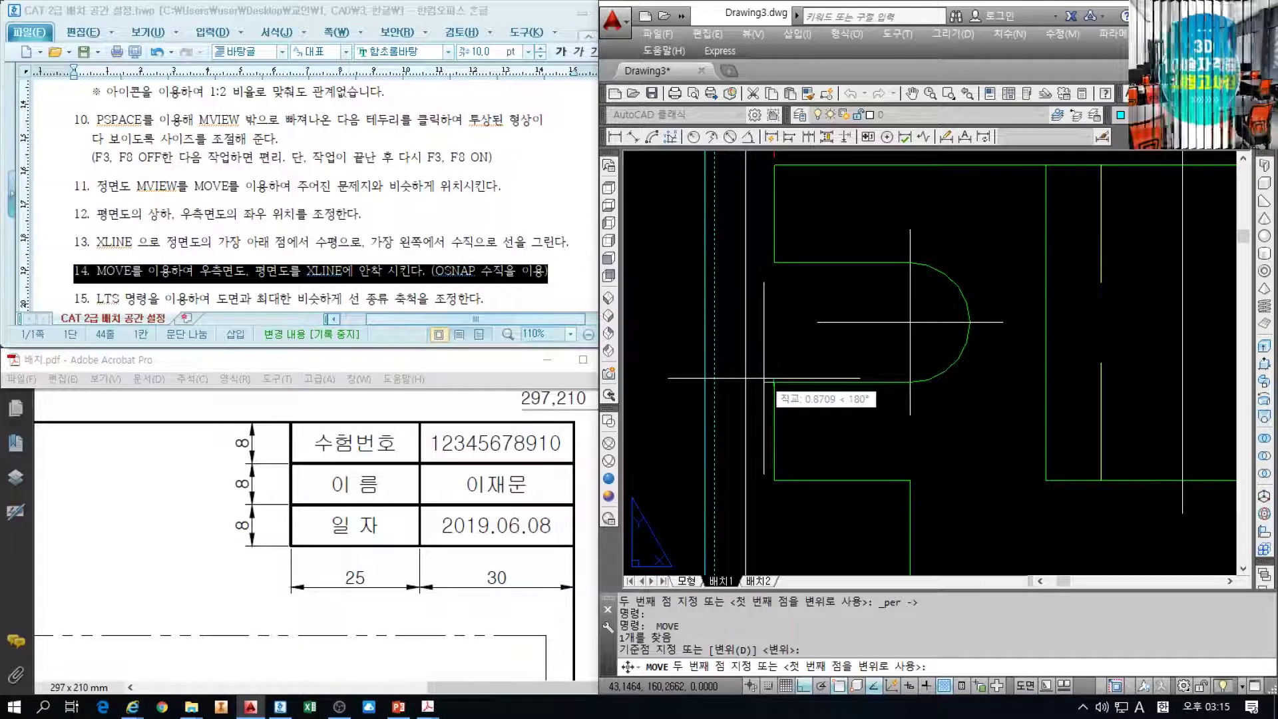
pyautogui.keyDown('shift'); pyautogui.rightClick(765, 383); pyautogui.keyUp('shift')
pyautogui.click(797, 572)
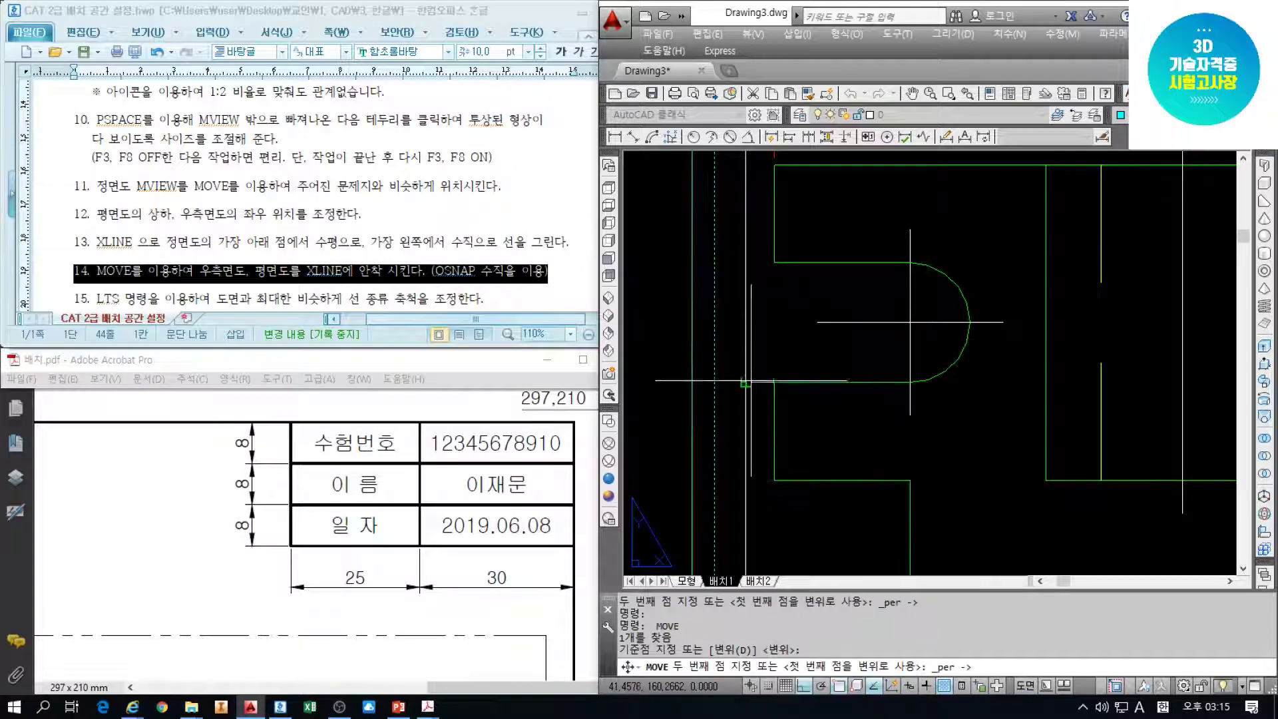
pyautogui.click(745, 382)
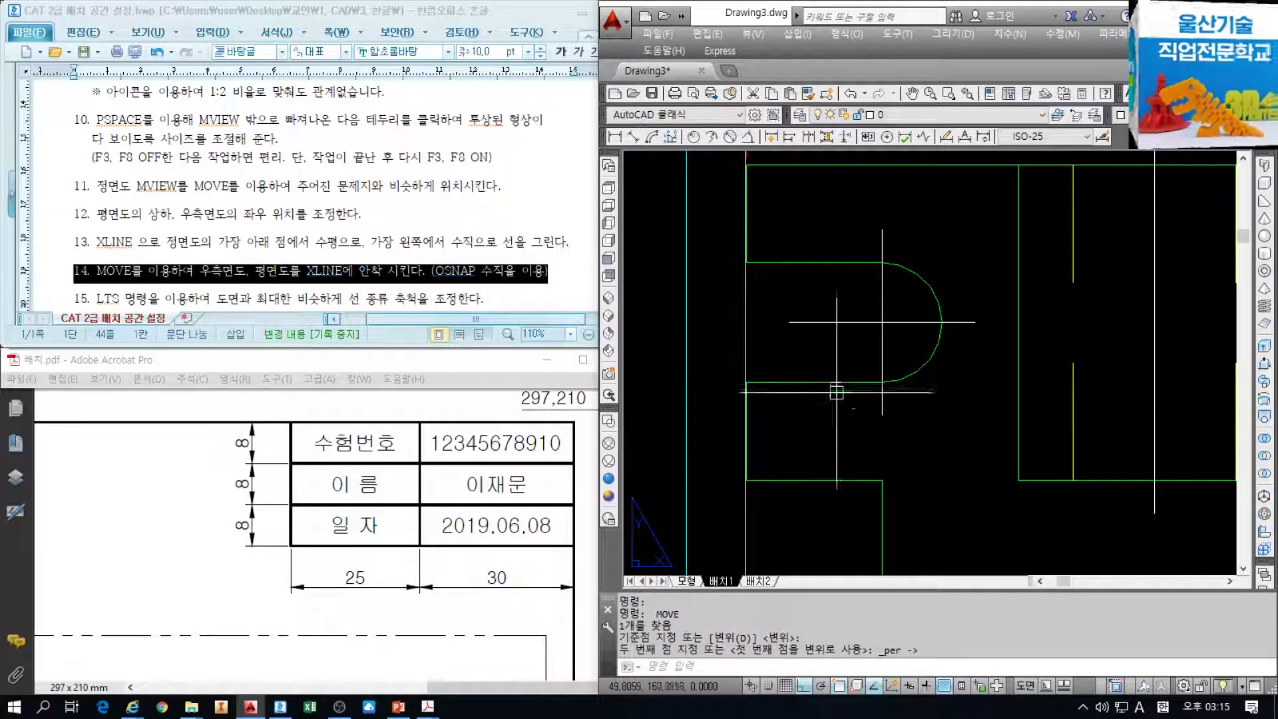
# Select both construction lines and erase them with E
pyautogui.scroll(3, 754, 399)
pyautogui.scroll(-6, 749, 389)
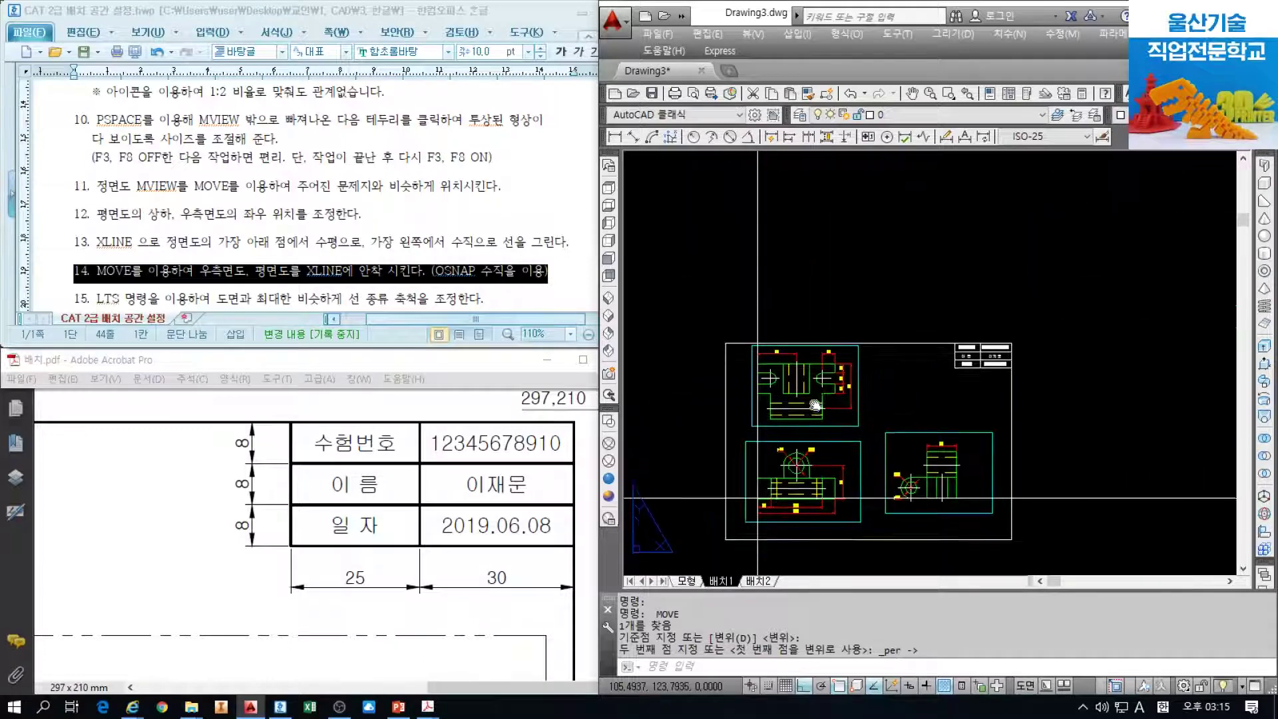
pyautogui.click(1073, 505)
pyautogui.click(1027, 410)
pyautogui.click(793, 262)
pyautogui.click(688, 238)
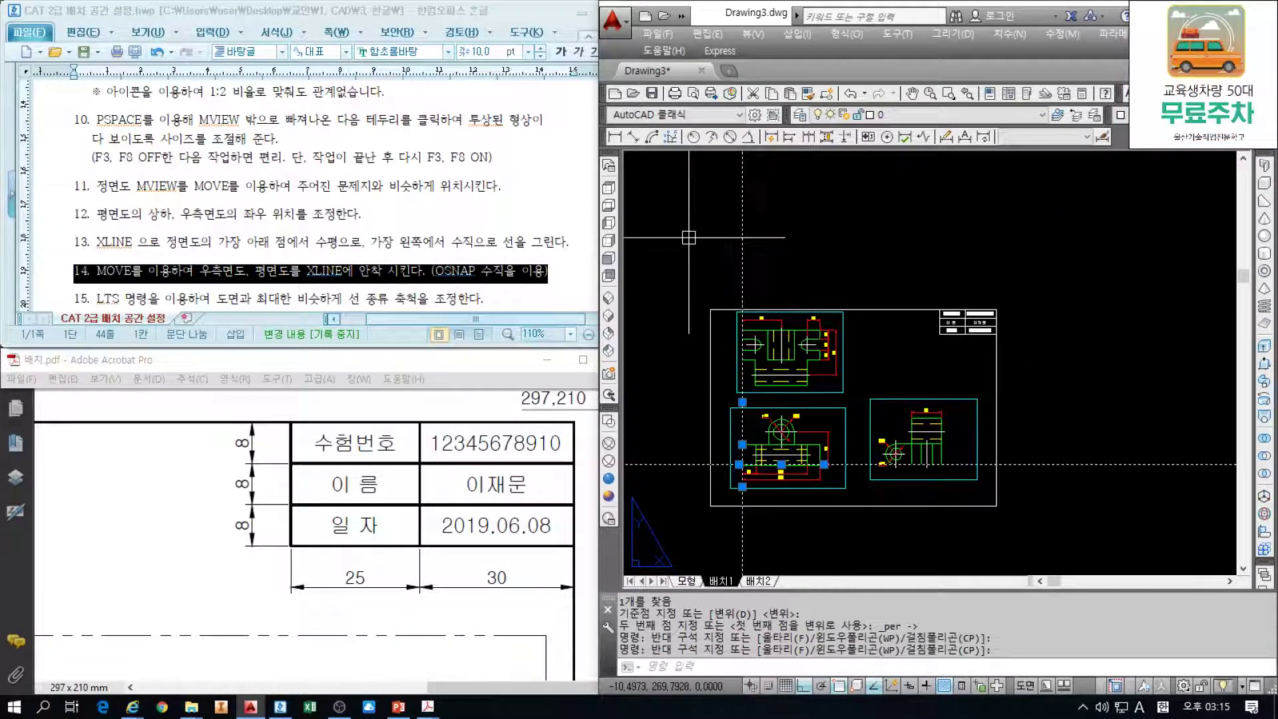
pyautogui.write('e')
pyautogui.press('space')
# Mark step 15 in the instructions, then bring the Acrobat window forward
pyautogui.click(547, 287)
pyautogui.scroll(-1, 405, 274)
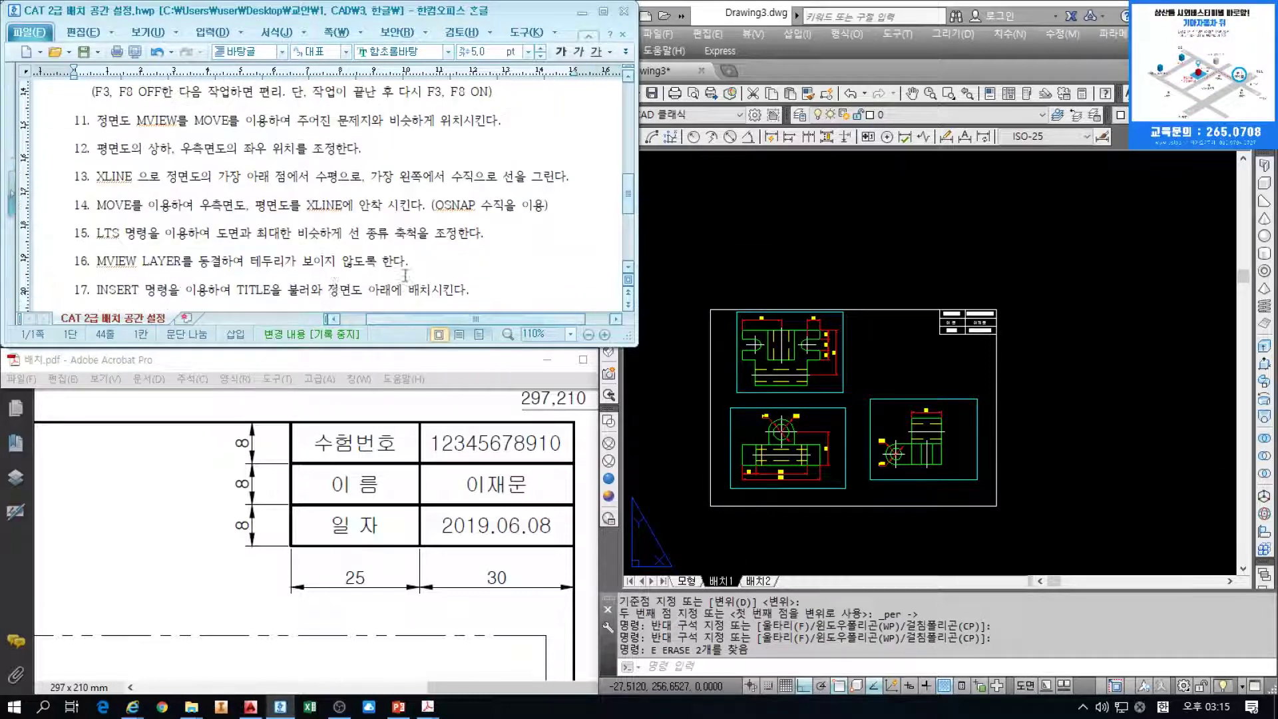
pyautogui.click(123, 234)
pyautogui.click(783, 390)
pyautogui.scroll(2, 852, 389)
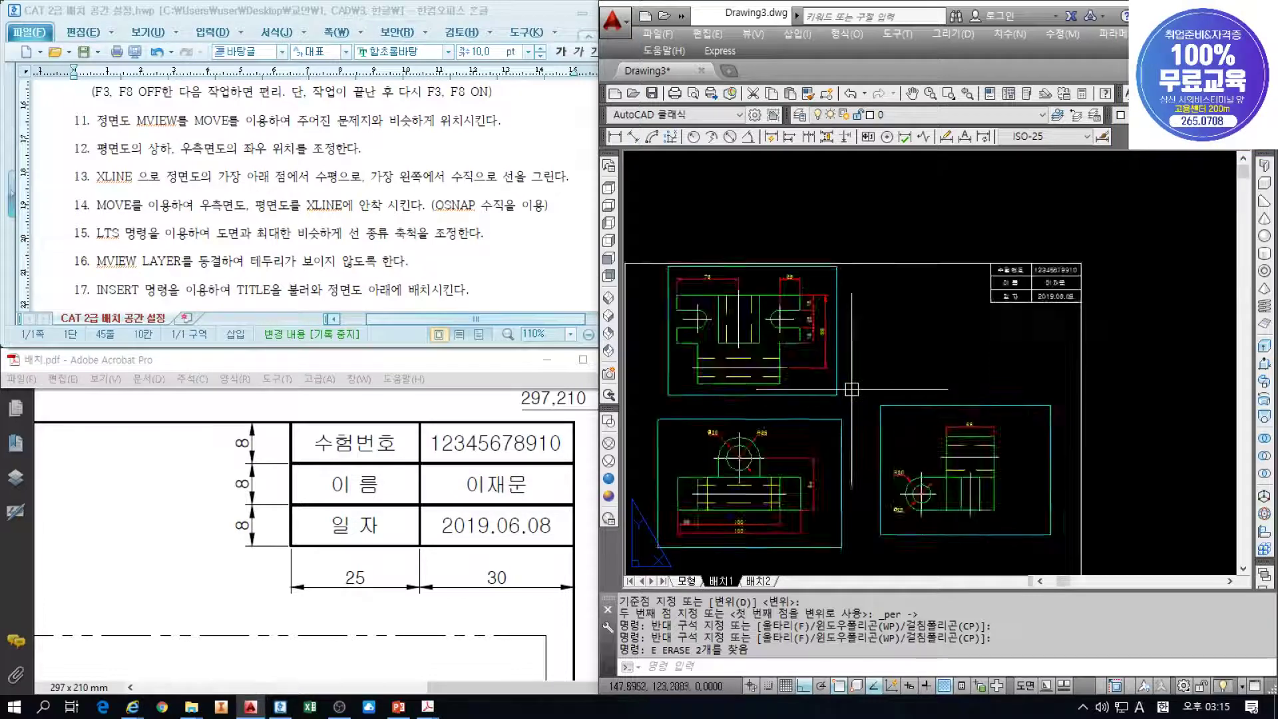
pyautogui.scroll(3, 851, 389)
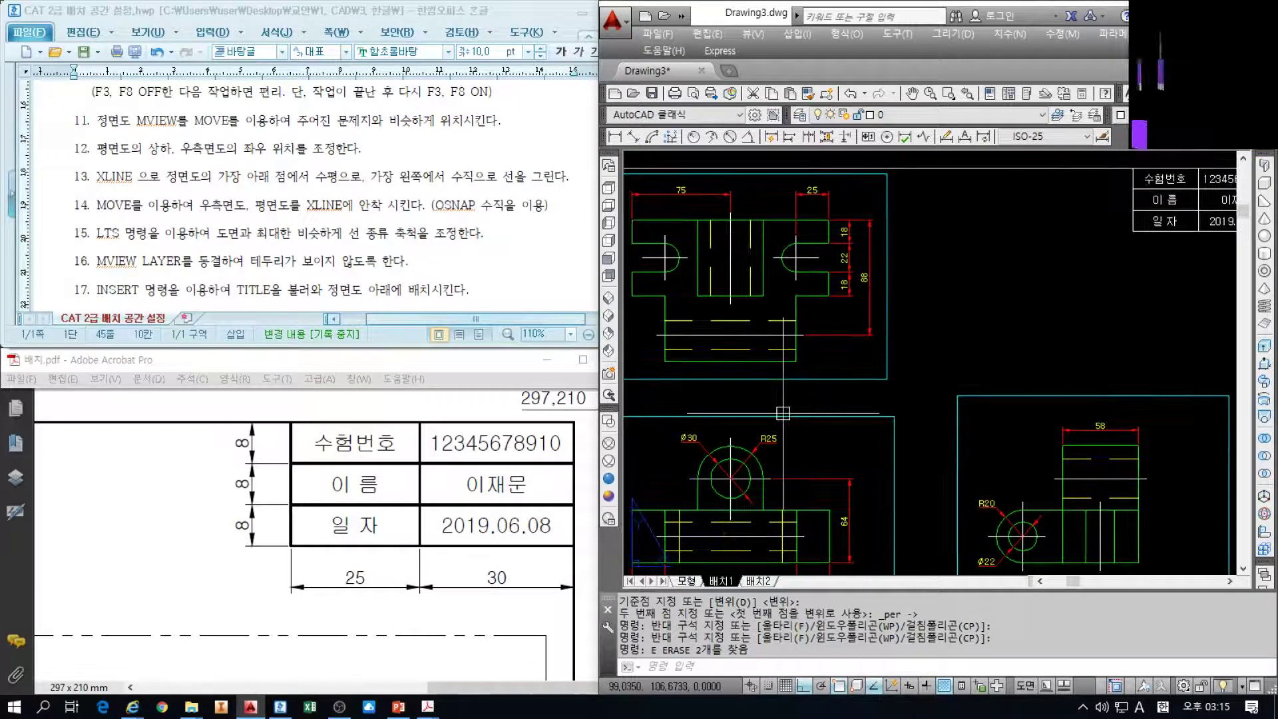
pyautogui.click(300, 603)
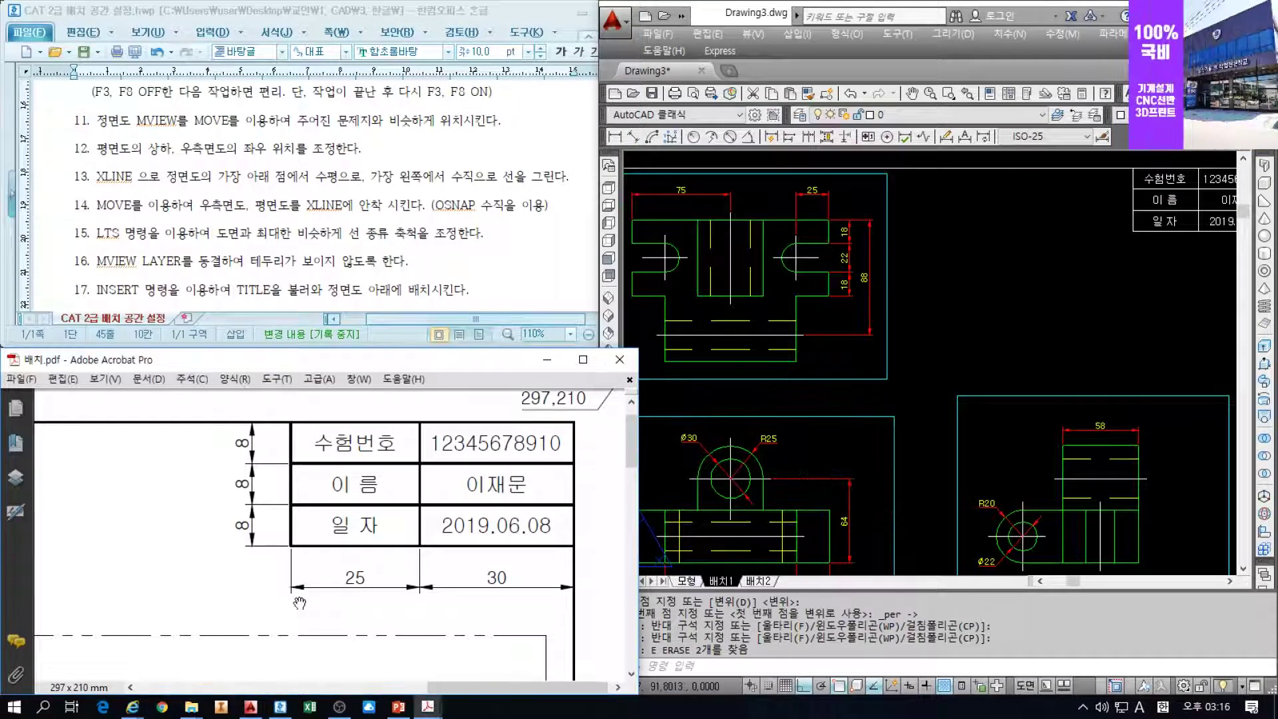
# Bring up the 교안 reference PDF and zoom to its front view's 100 and 150 dimensions
pyautogui.click(422, 710)
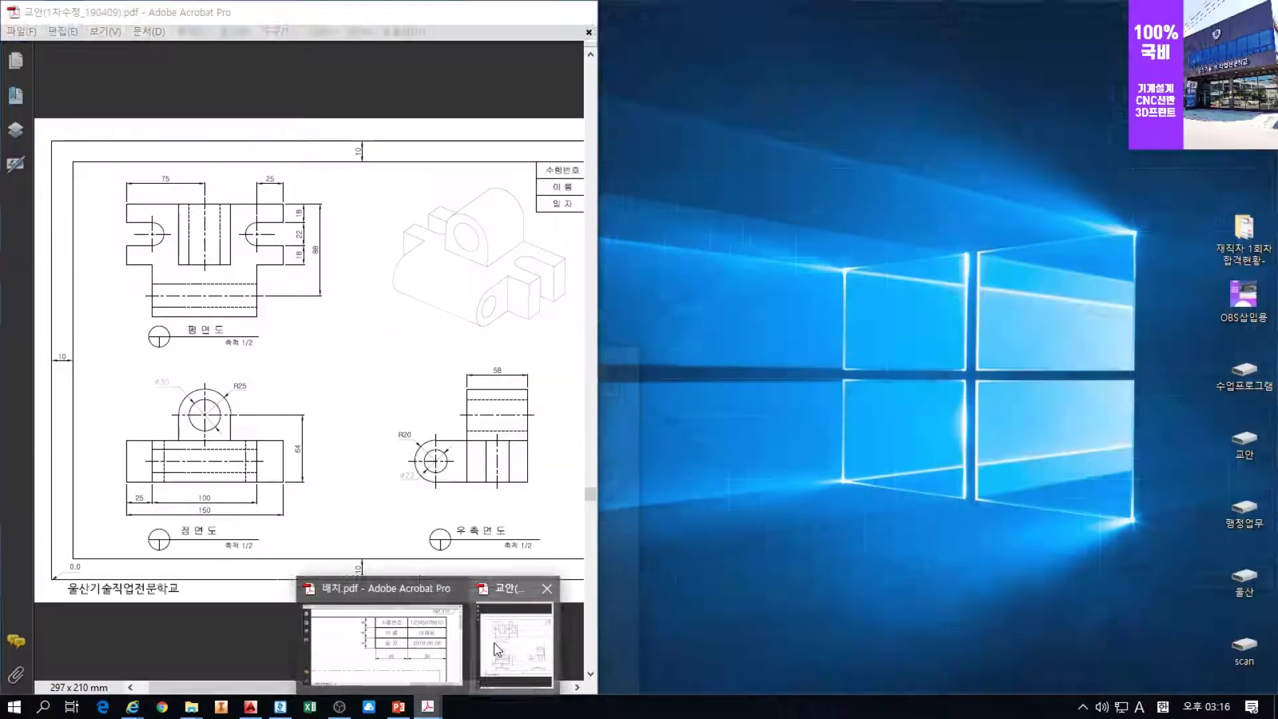
pyautogui.click(494, 641)
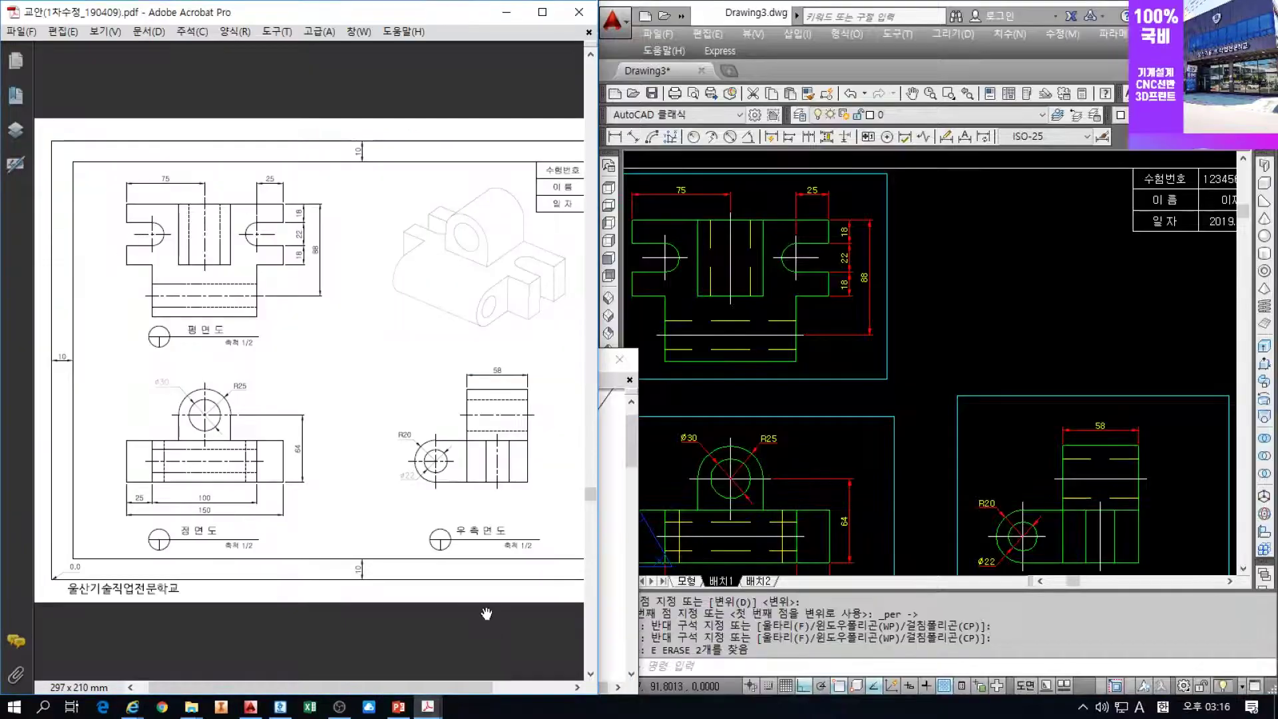
pyautogui.keyDown('ctrl'); pyautogui.scroll(2, 252, 241); pyautogui.keyUp('ctrl')
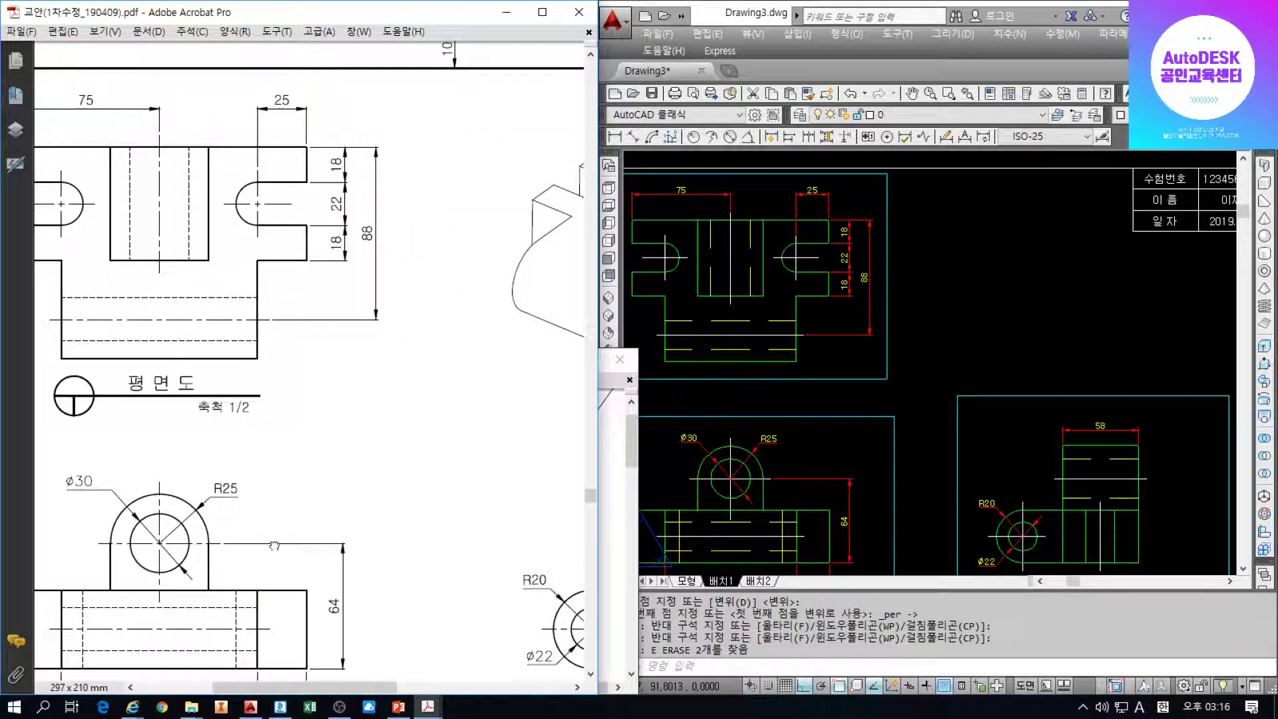
pyautogui.scroll(-4, 274, 546)
pyautogui.keyDown('ctrl'); pyautogui.scroll(3, 321, 446); pyautogui.keyUp('ctrl')
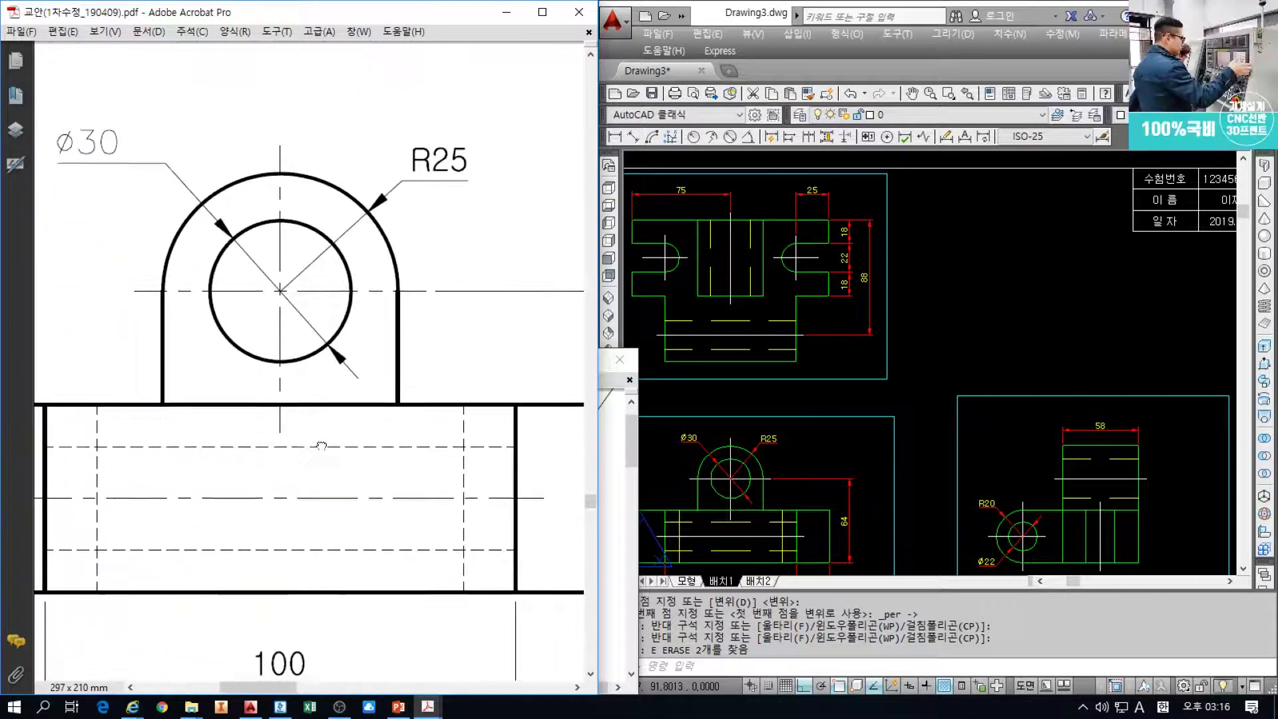
pyautogui.moveTo(340, 432)
pyautogui.mouseDown()
pyautogui.moveTo(410, 372)
pyautogui.moveTo(406, 396)
pyautogui.moveTo(392, 383)
pyautogui.mouseUp()
pyautogui.click(799, 425)
# Set the linetype scale to 0.23 with LTS
pyautogui.moveTo(852, 422); pyautogui.dragTo(869, 401, button='middle')
pyautogui.write('L')
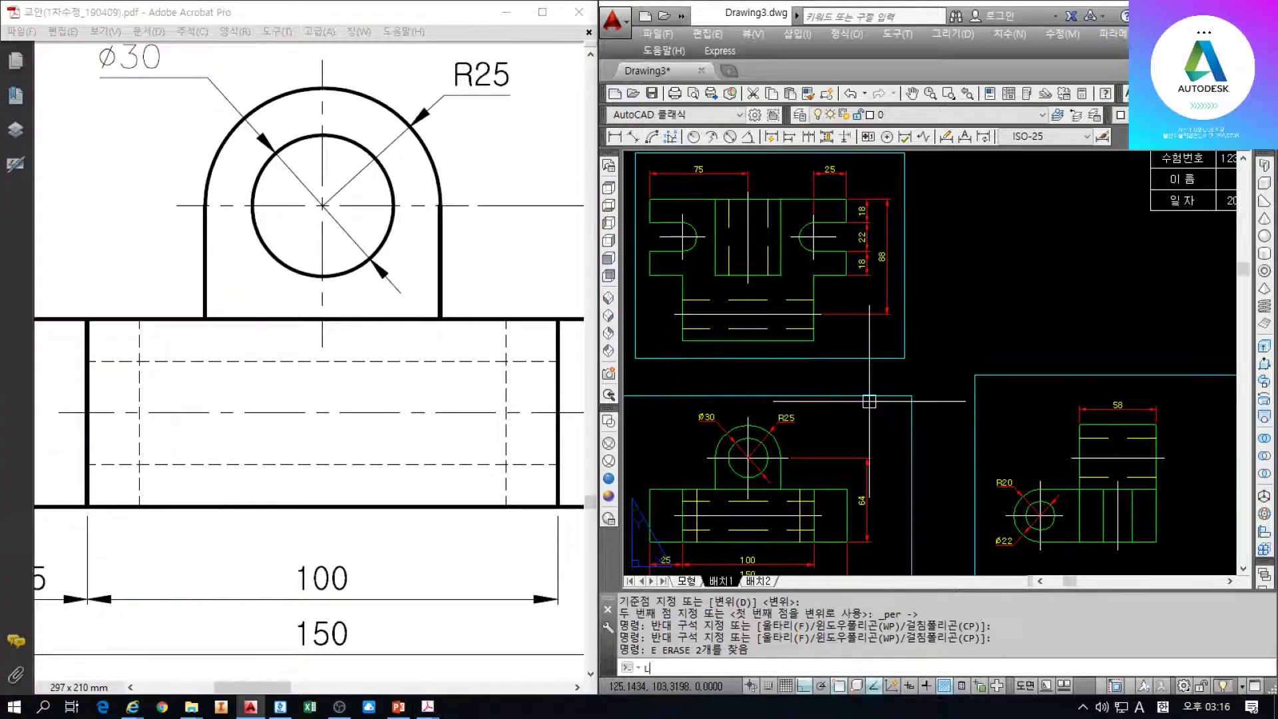
pyautogui.write('TS')
pyautogui.press('Return')
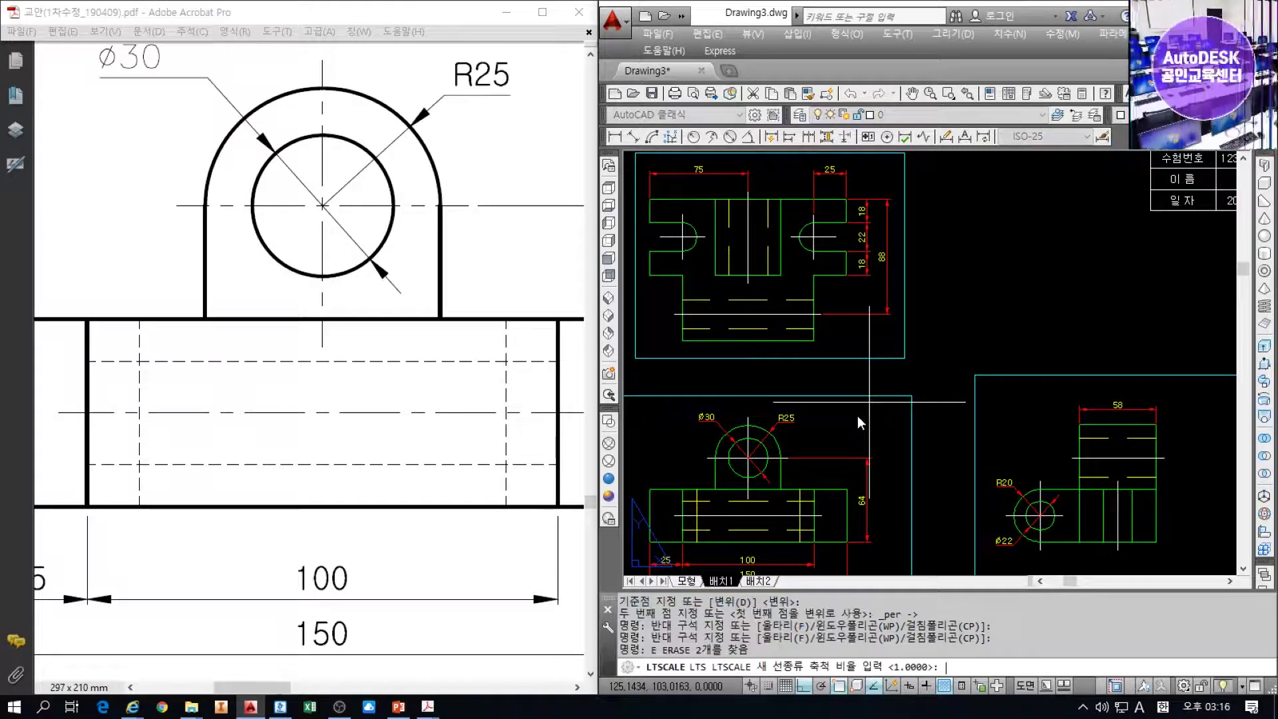
pyautogui.write('0.23')
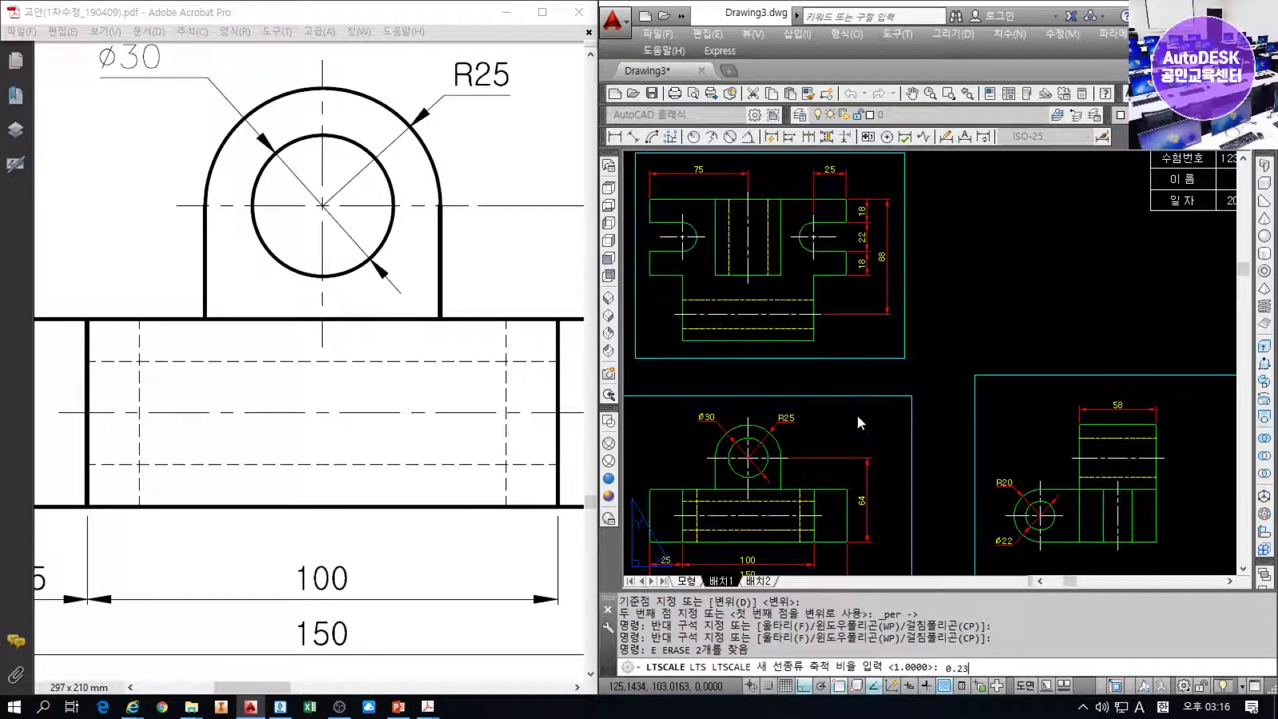
pyautogui.press('Return')
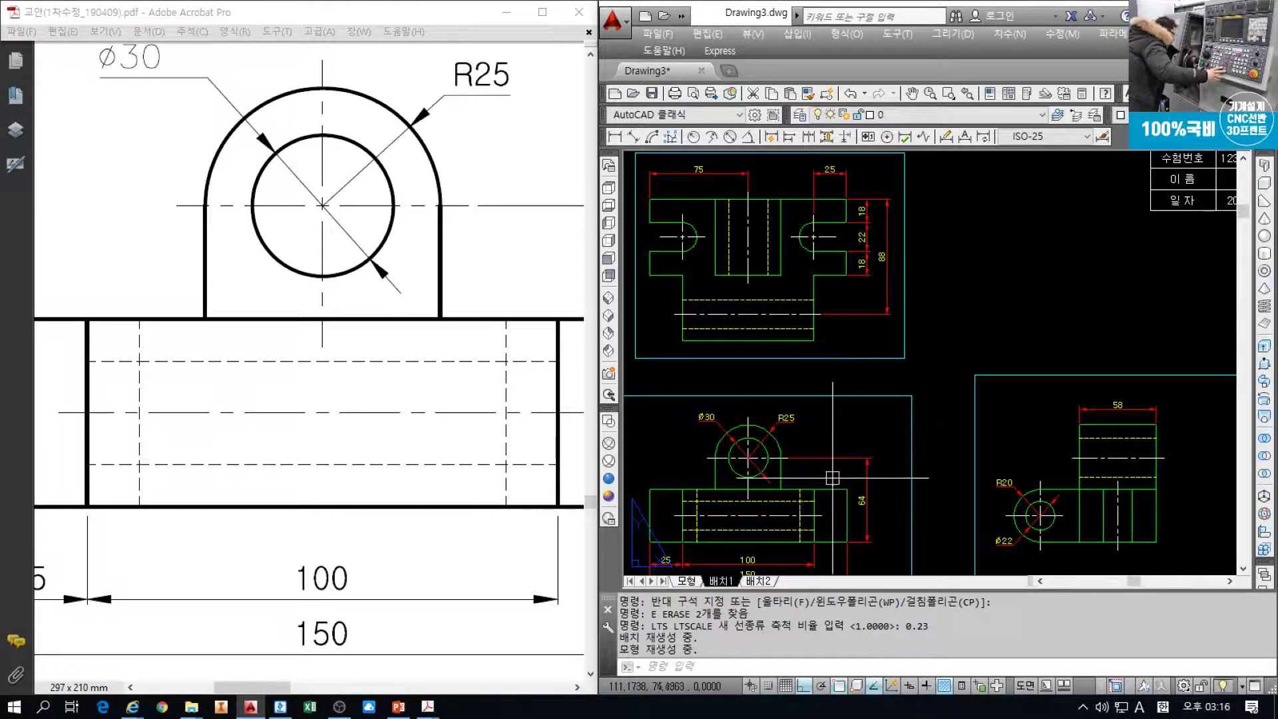
# Zoom in on the front view's dashed lines and reduce the linetype scale to 0.2
pyautogui.scroll(2, 826, 492)
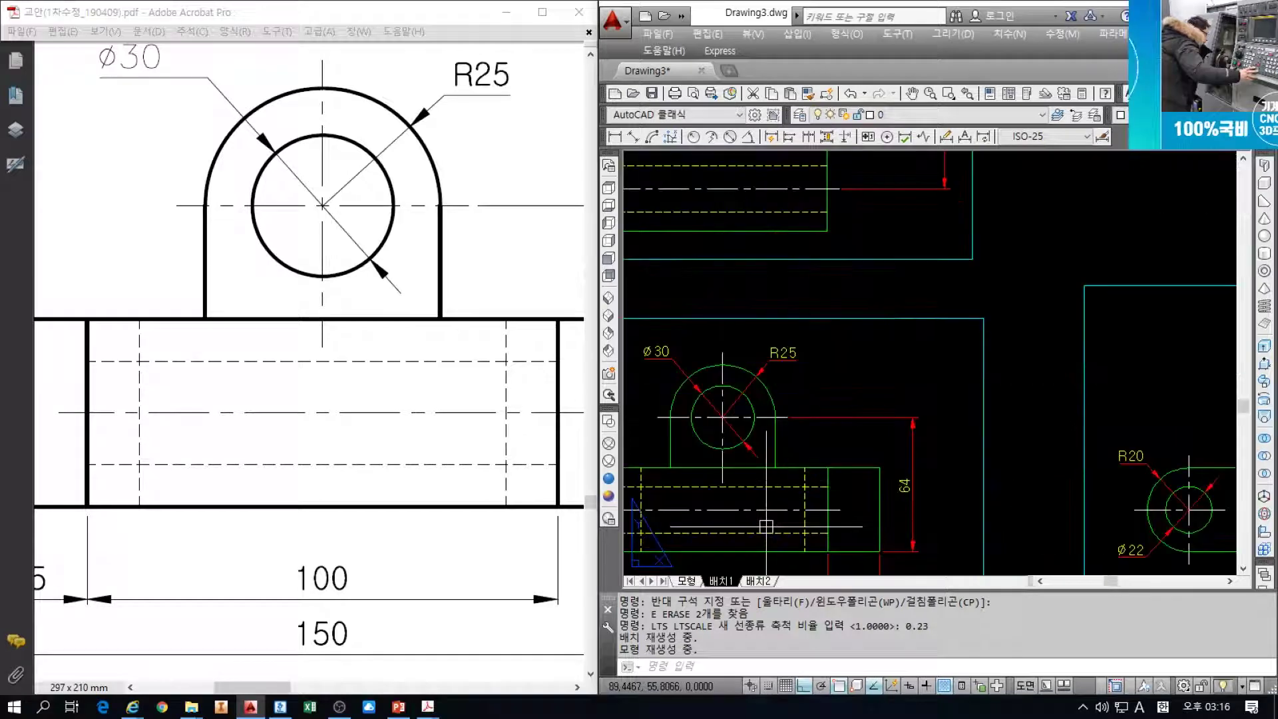
pyautogui.moveTo(742, 483); pyautogui.dragTo(829, 498, button='middle')
pyautogui.scroll(2, 775, 496)
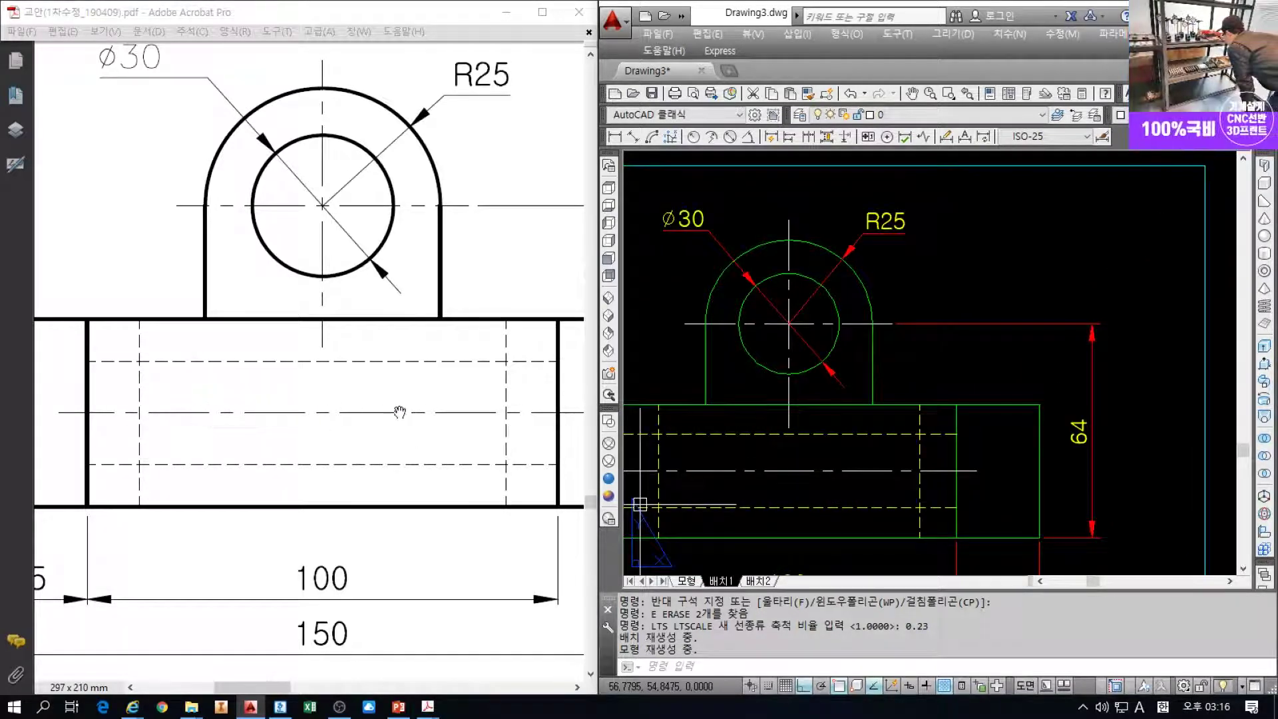
pyautogui.moveTo(982, 473); pyautogui.dragTo(1005, 472, button='middle')
pyautogui.press('space')
pyautogui.write('0.2')
pyautogui.press('Return')
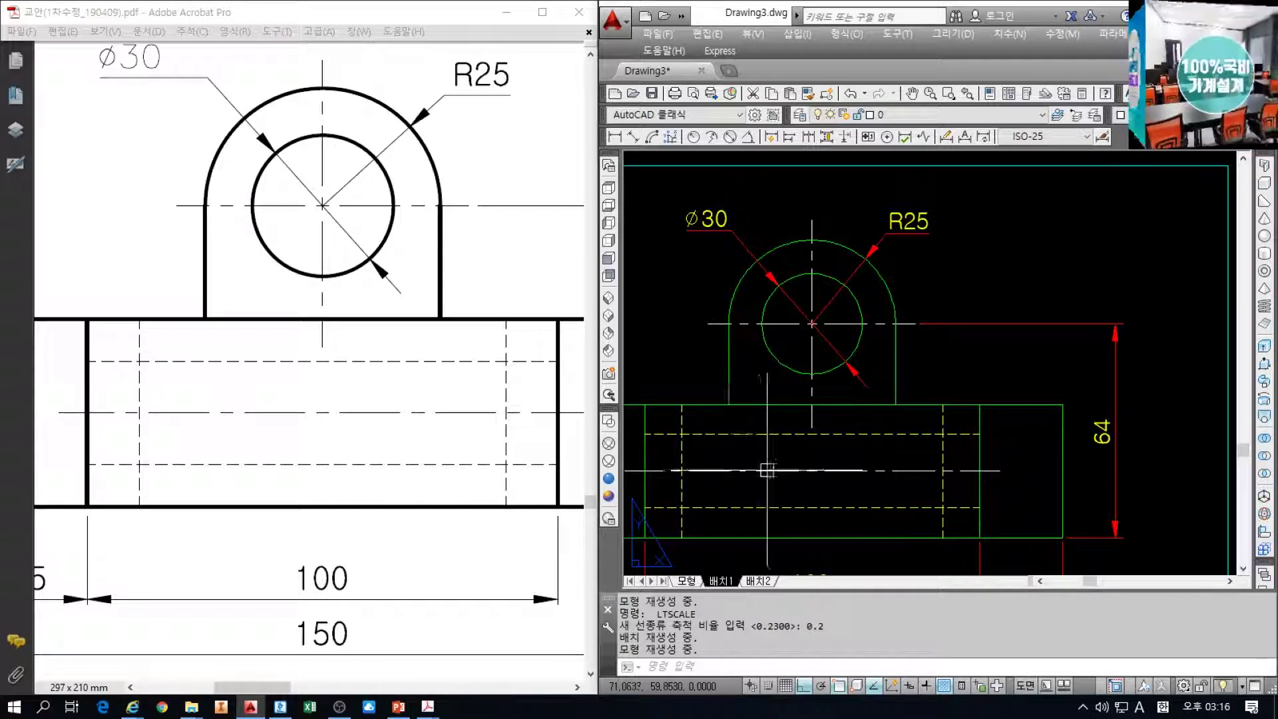
pyautogui.scroll(1, 787, 472)
pyautogui.scroll(-1, 807, 348)
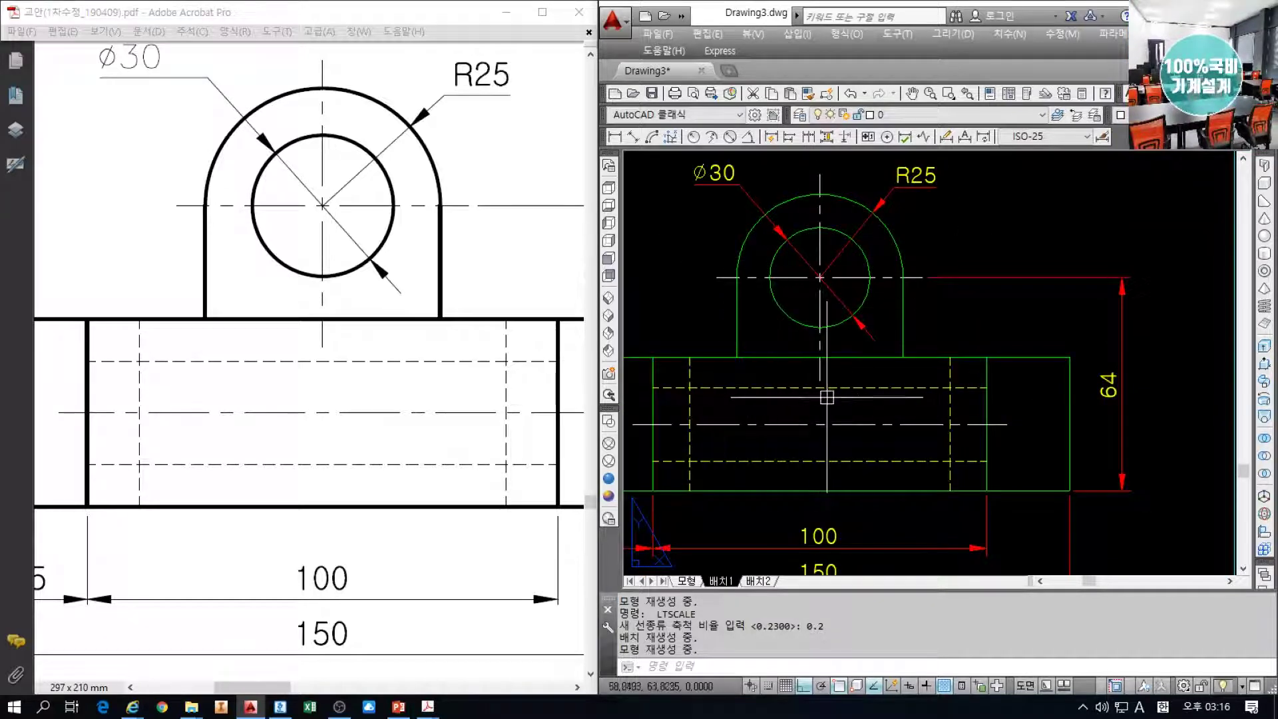
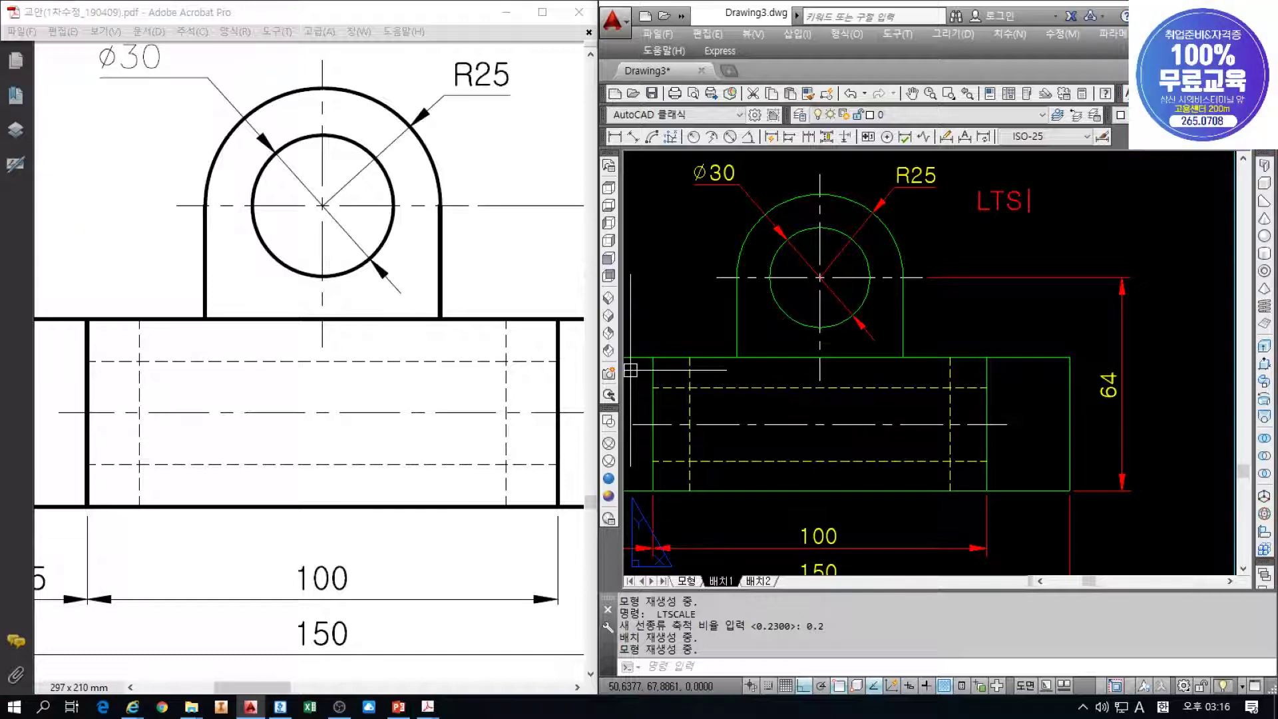
# Finish the 0.2 linetype scale, put away the reference PDF and zoom out on the layout
pyautogui.write(': 0.2 ')
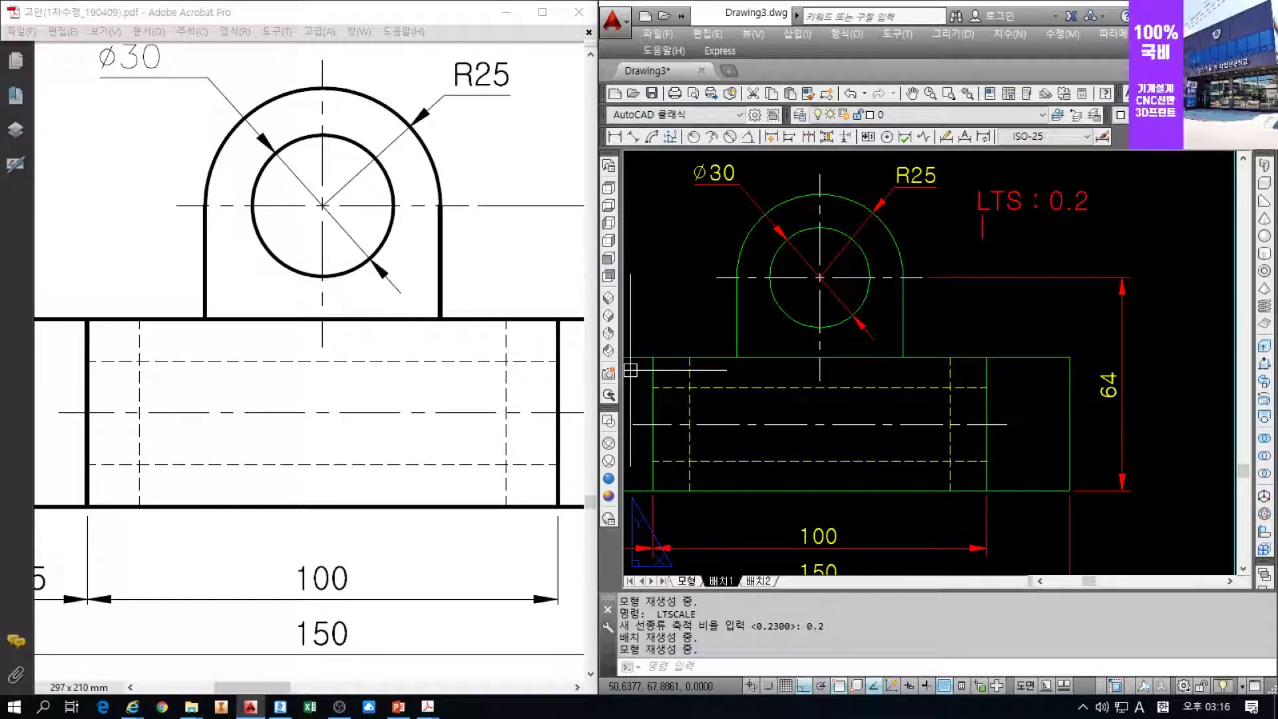
pyautogui.write('L')
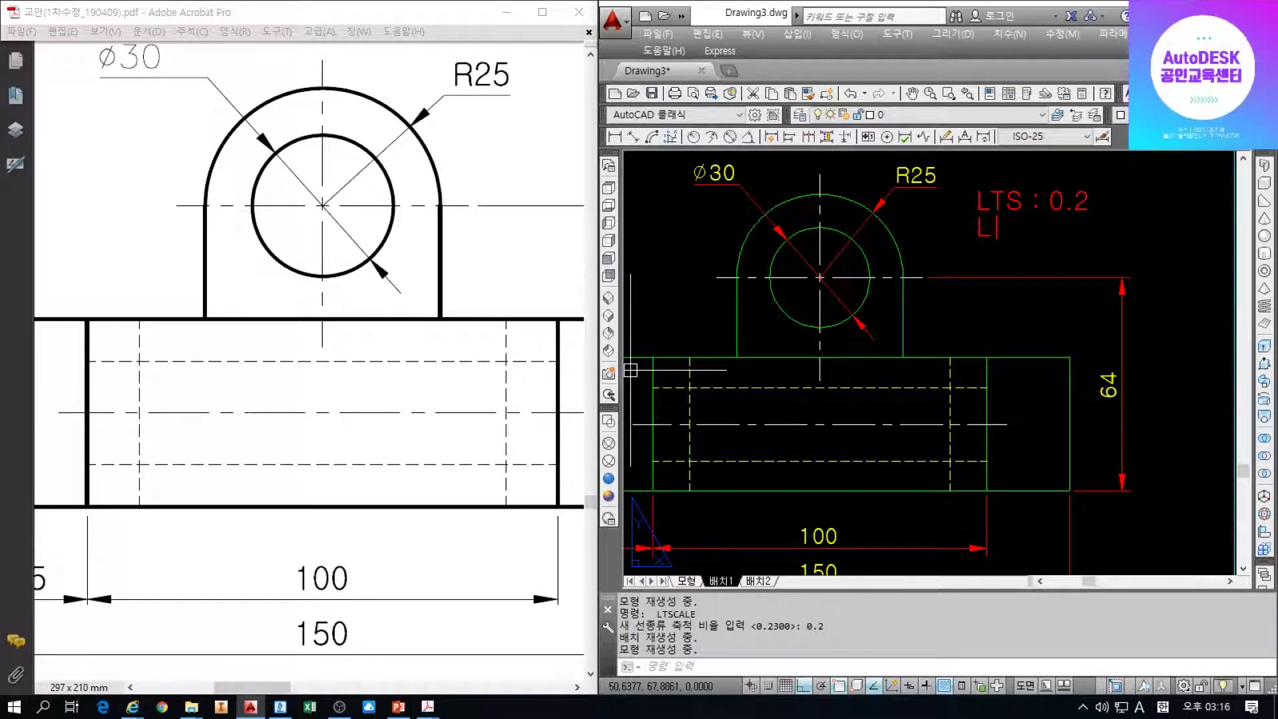
pyautogui.write('TS : ')
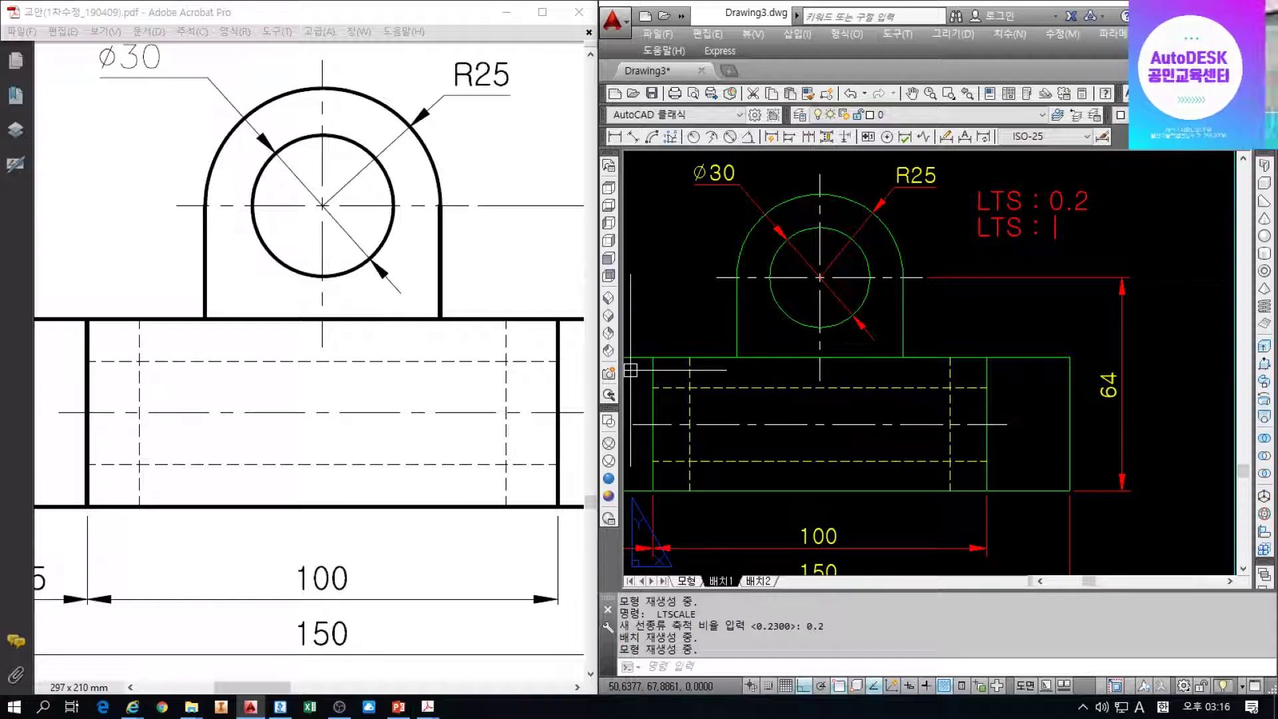
pyautogui.write('0.23')
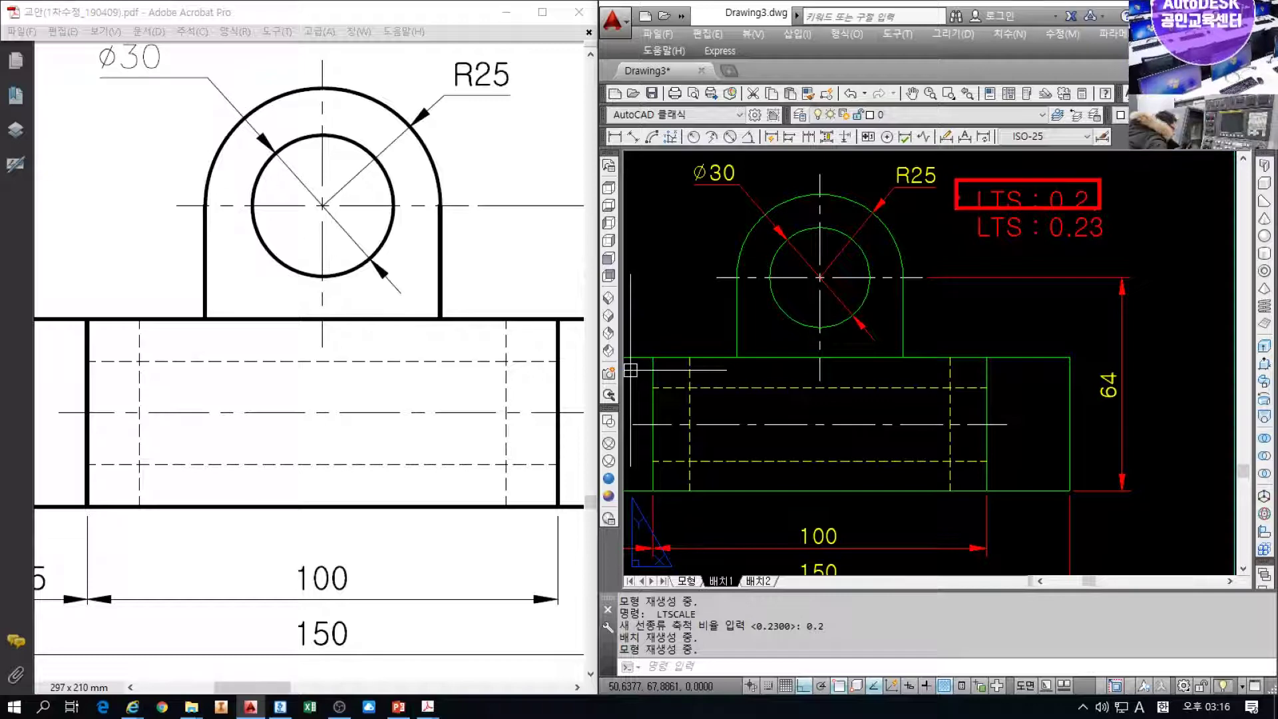
pyautogui.press('Escape')
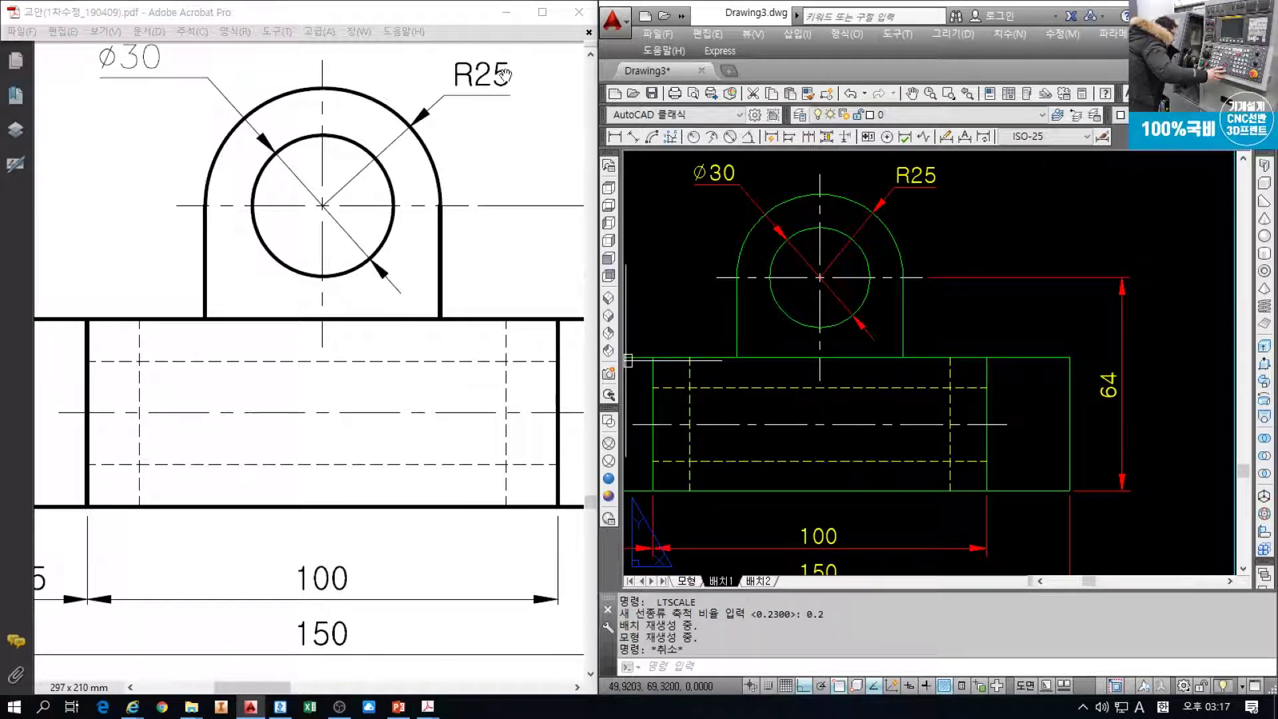
pyautogui.click(507, 13)
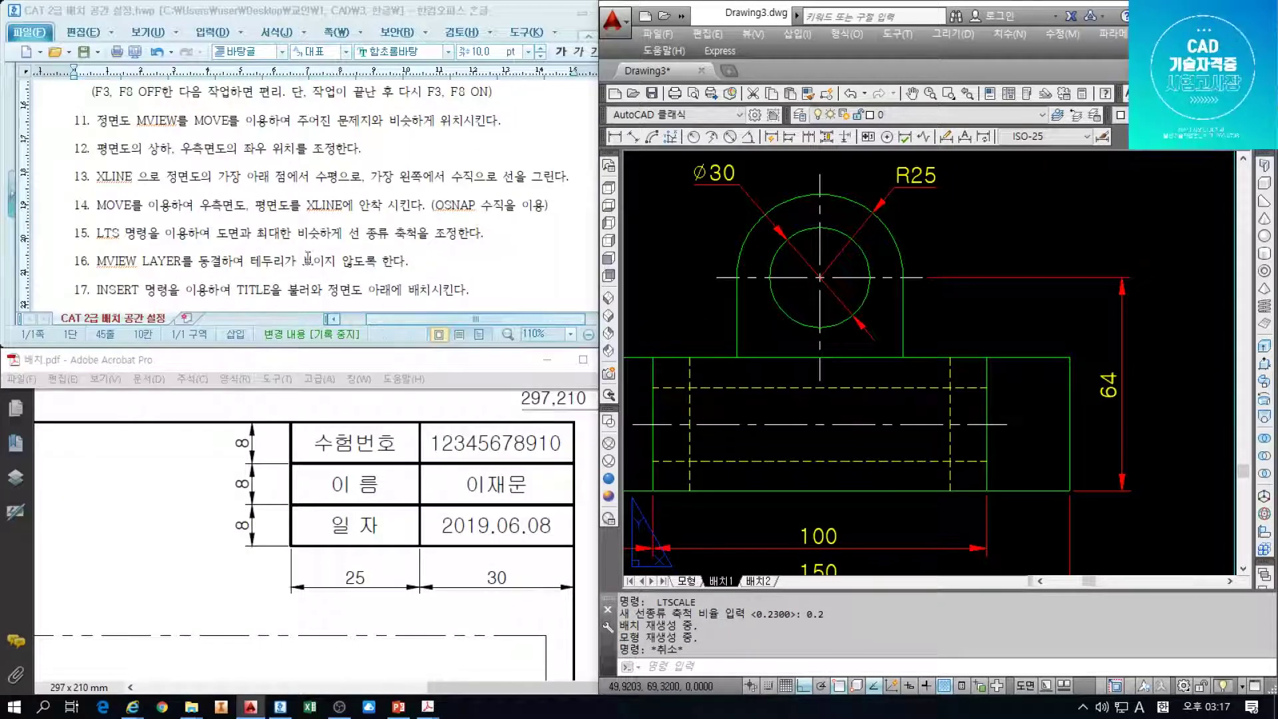
pyautogui.click(341, 233)
pyautogui.click(973, 255)
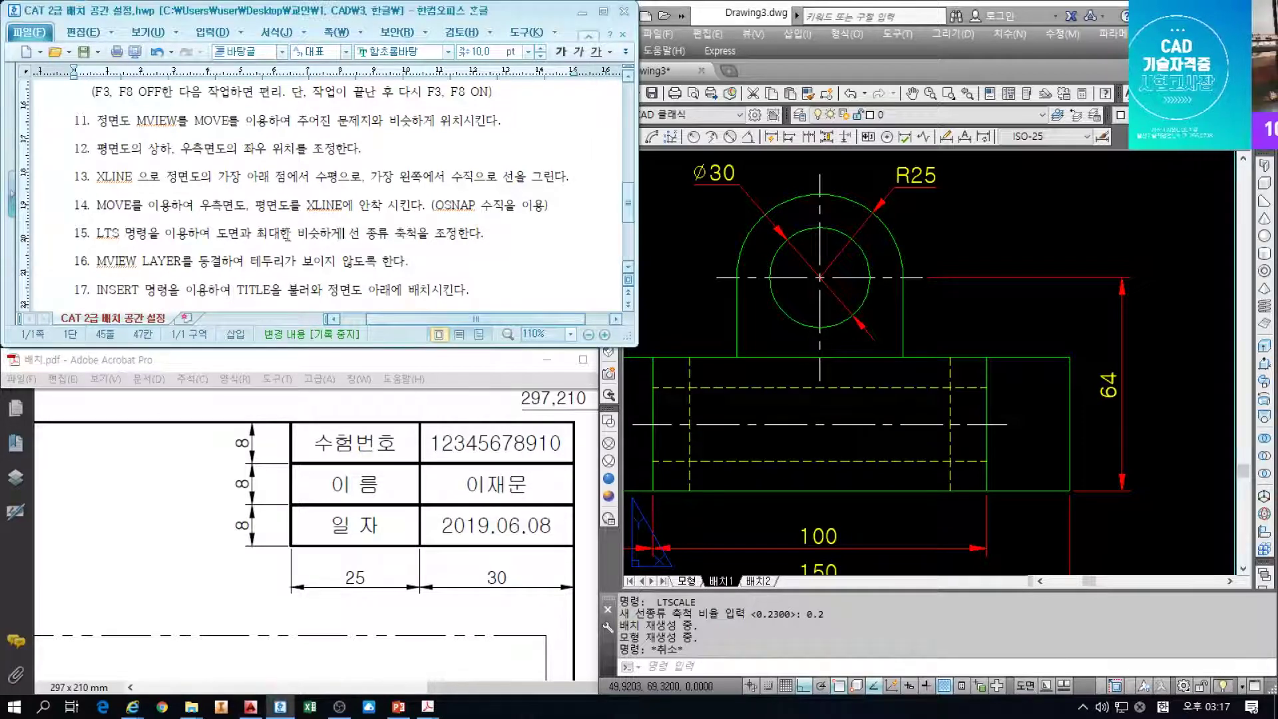
pyautogui.scroll(-3, 973, 253)
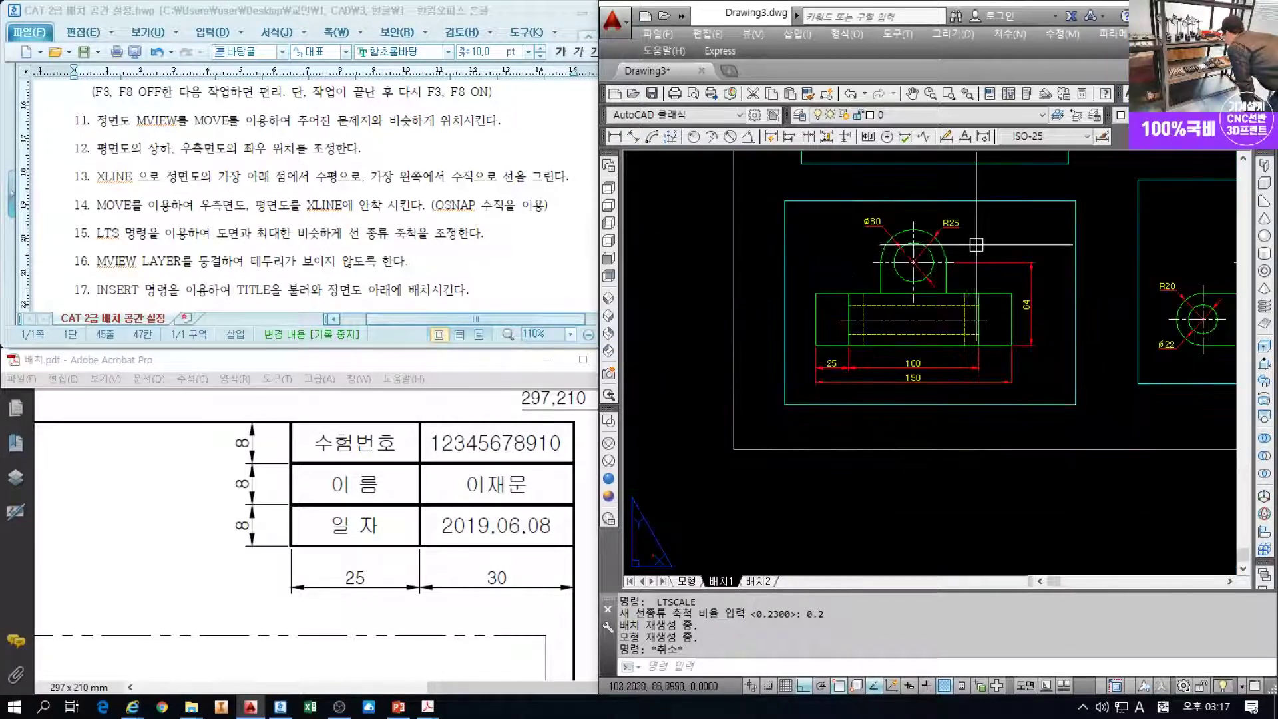
pyautogui.scroll(-5, 975, 245)
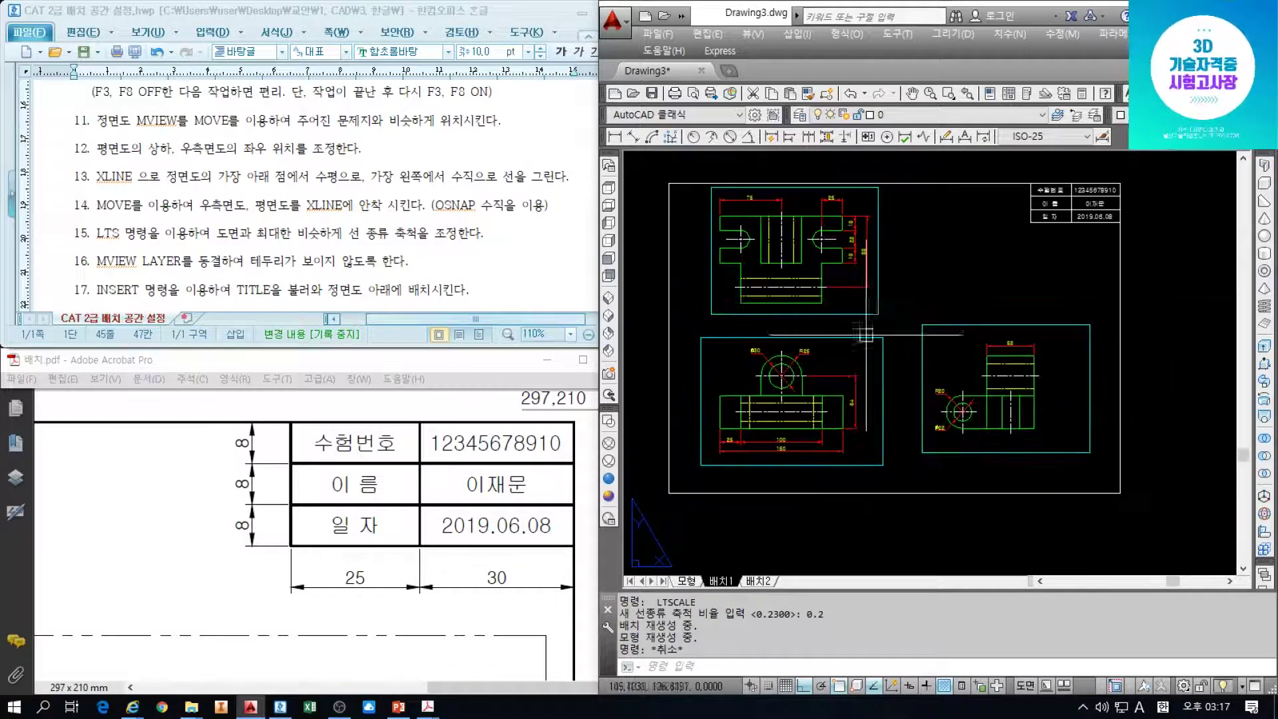
pyautogui.moveTo(873, 308); pyautogui.dragTo(867, 327, button='middle')
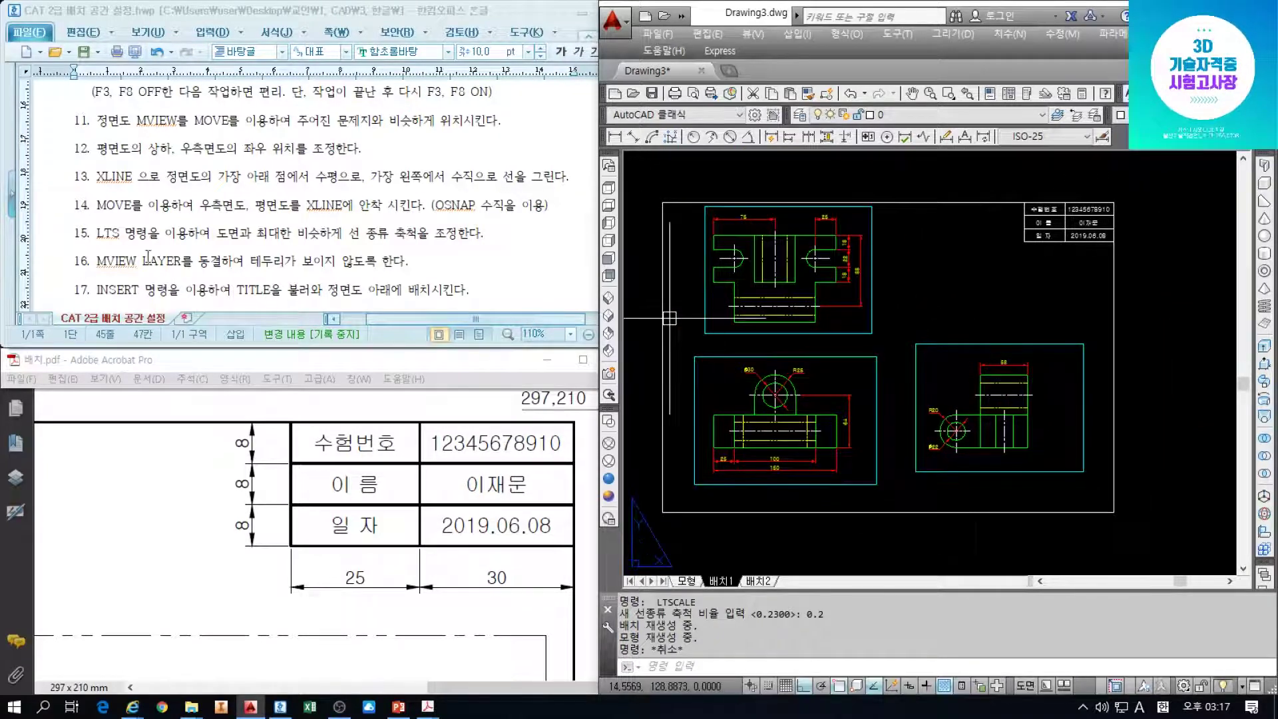
# Freeze the 뷰포트 layer in the Layer list to hide the viewport frames
pyautogui.moveTo(148, 260); pyautogui.dragTo(209, 261)
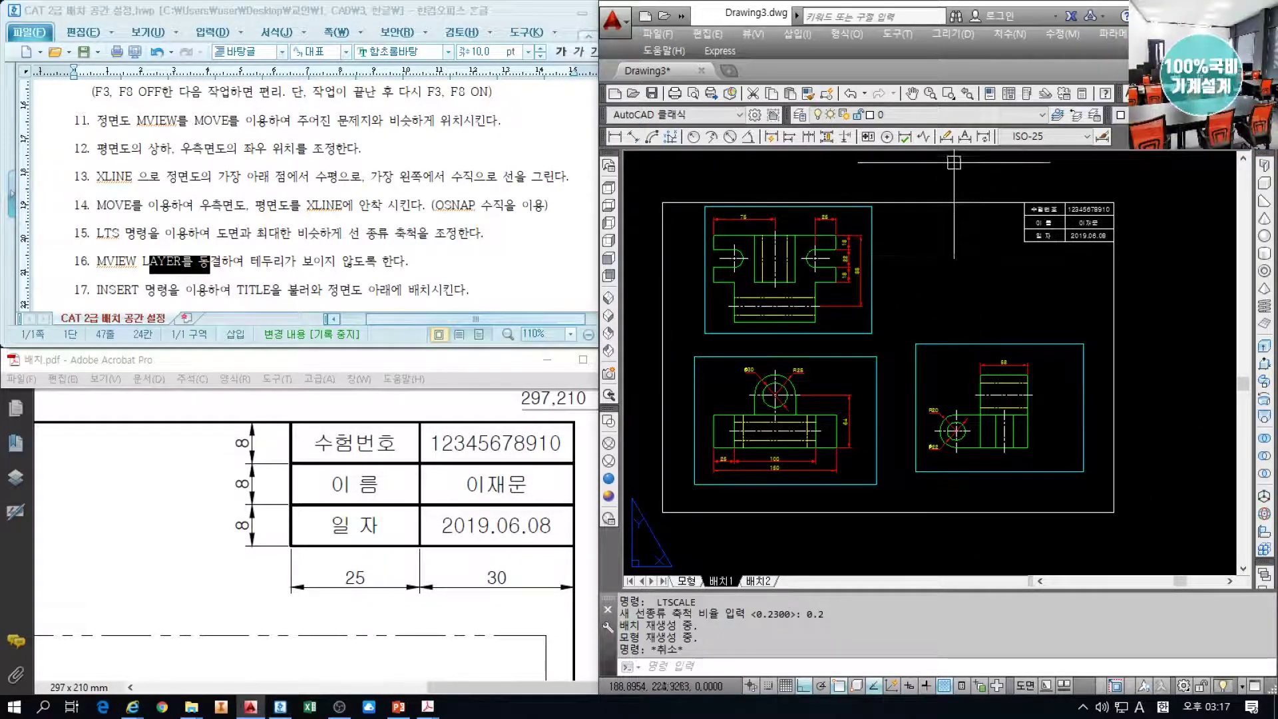
pyautogui.click(948, 115)
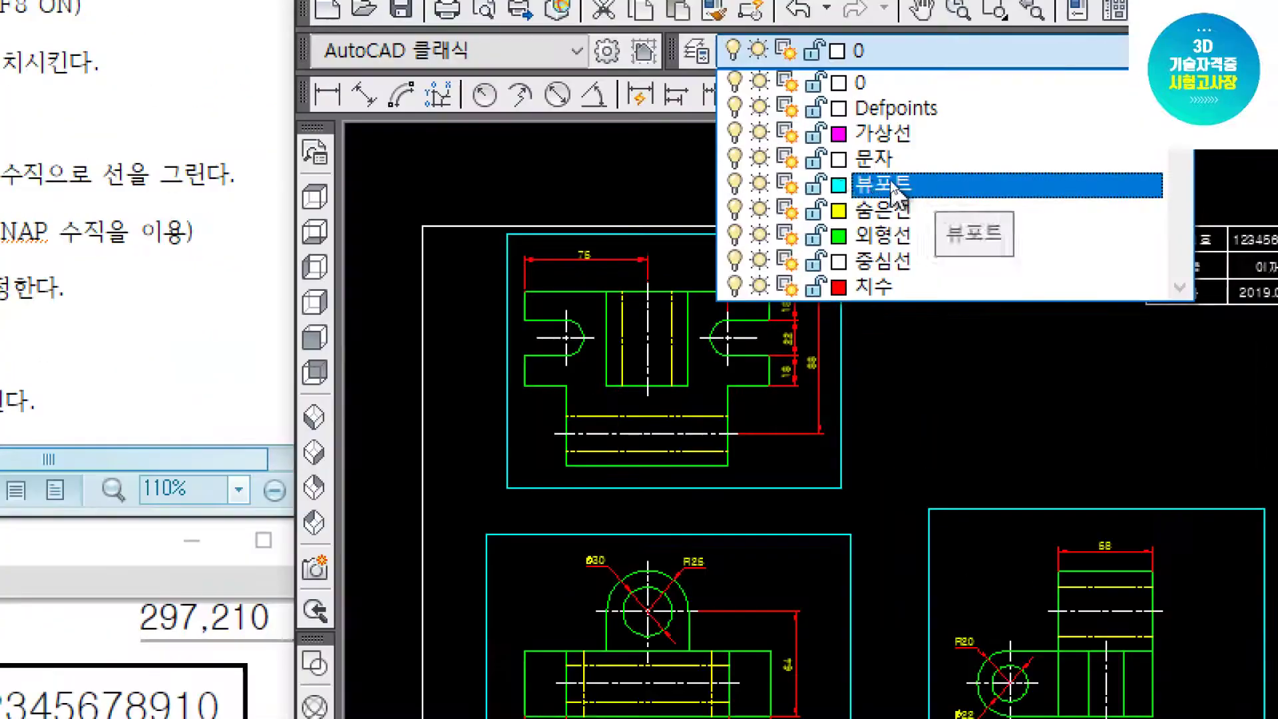
pyautogui.click(758, 183)
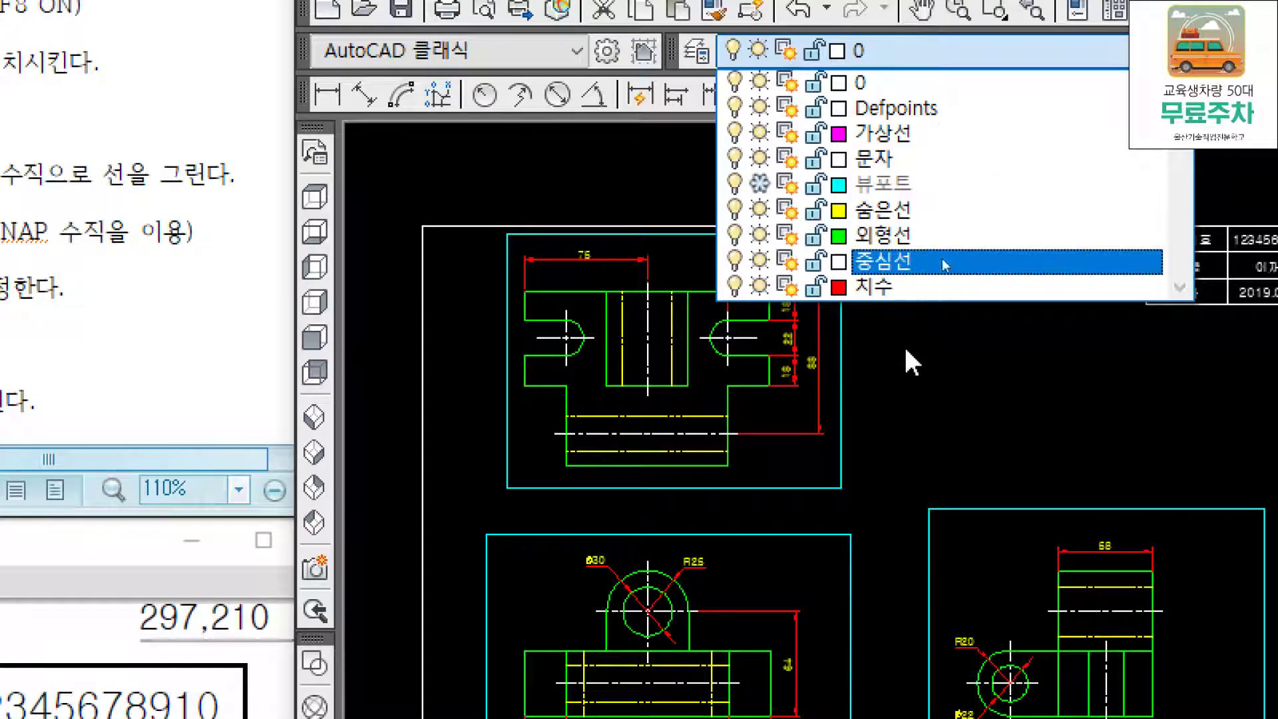
pyautogui.click(1004, 414)
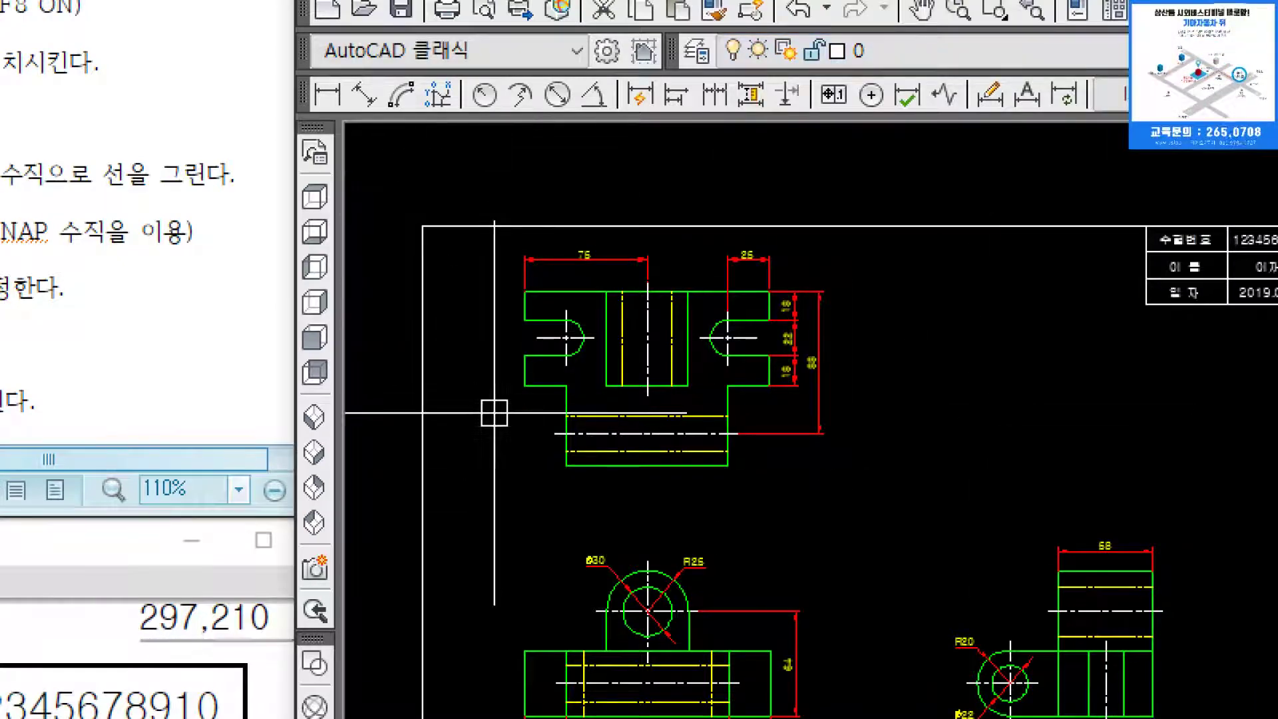
pyautogui.scroll(-2, 639, 409)
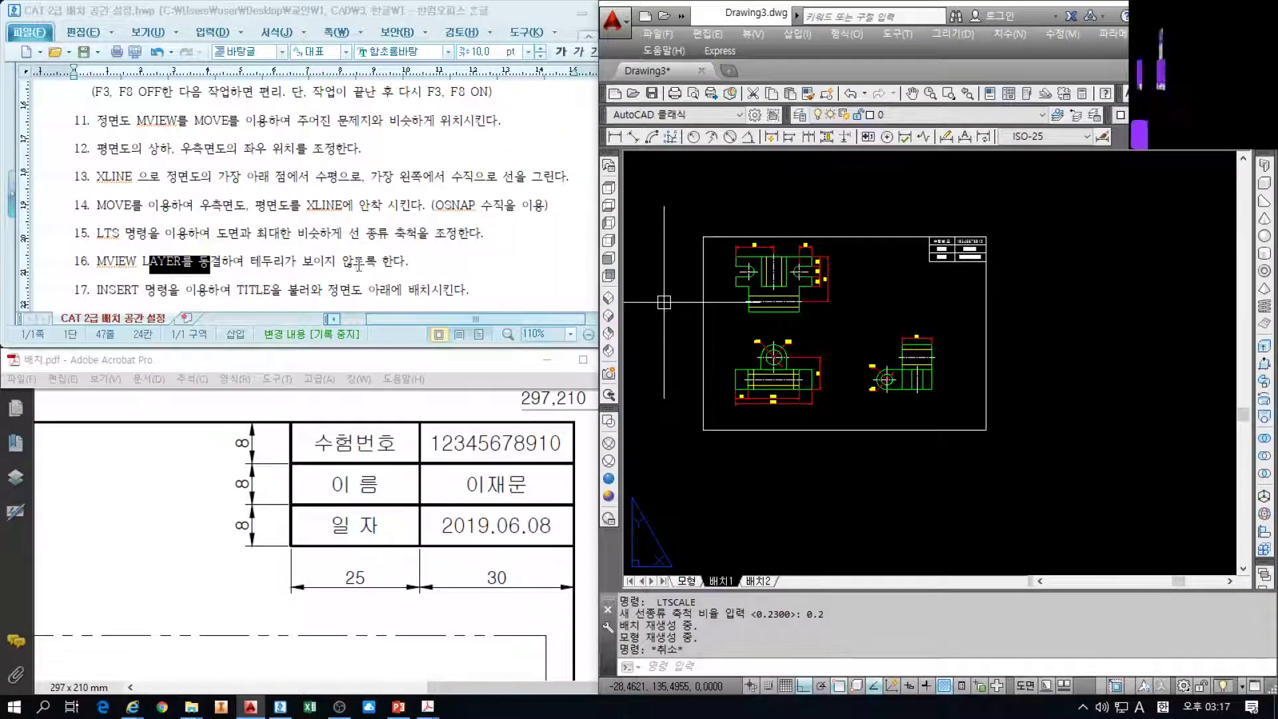
pyautogui.click(358, 266)
pyautogui.scroll(-3, 240, 220)
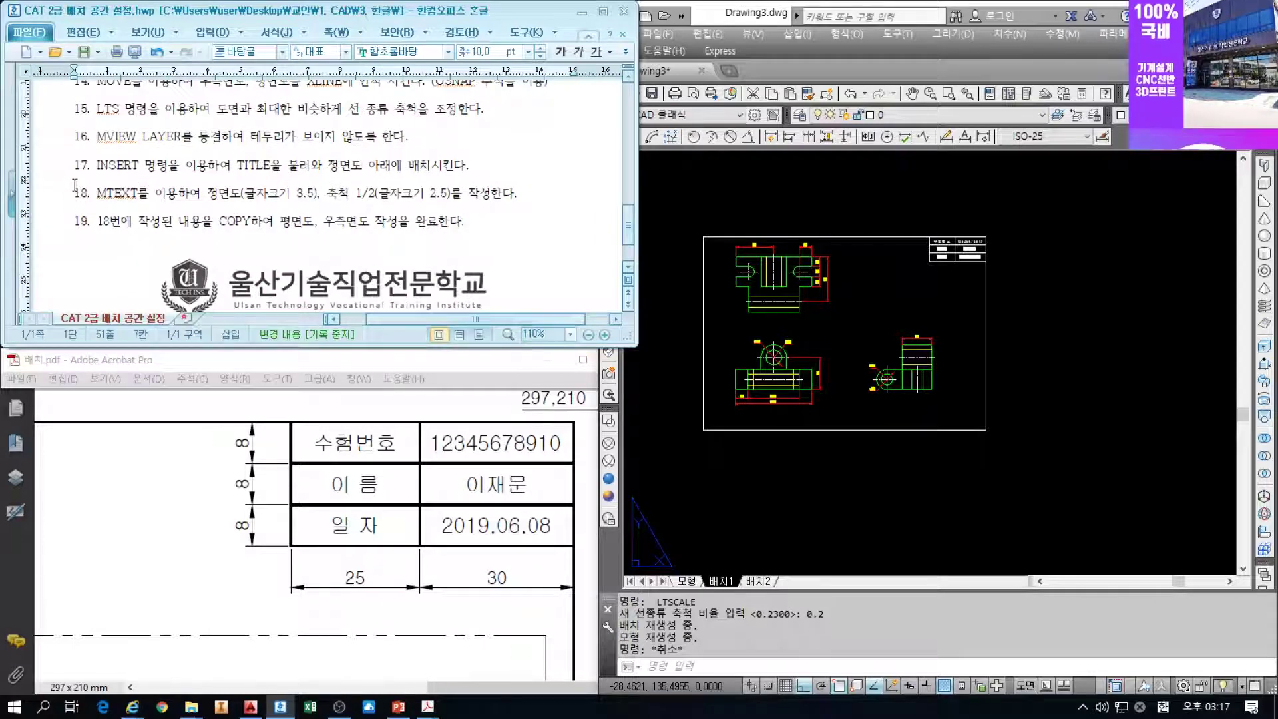
pyautogui.click(80, 163)
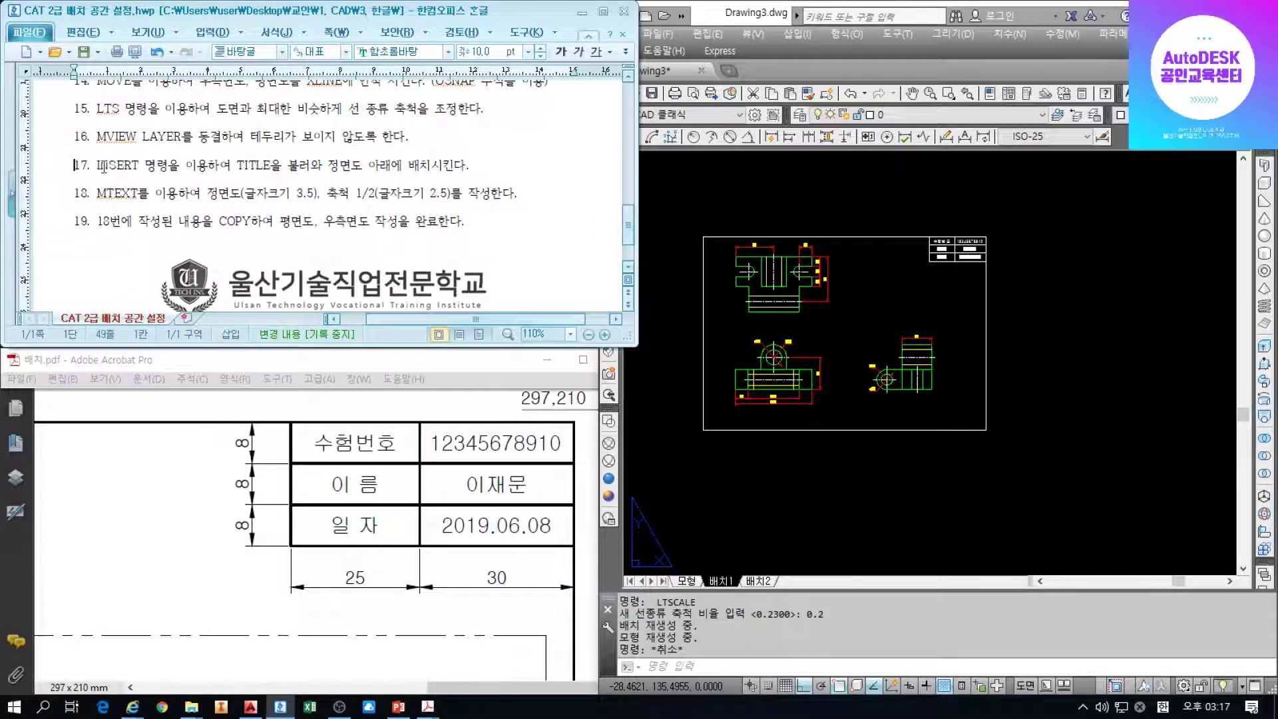
pyautogui.keyDown('ctrl'); pyautogui.scroll(1, 102, 170); pyautogui.keyUp('ctrl')
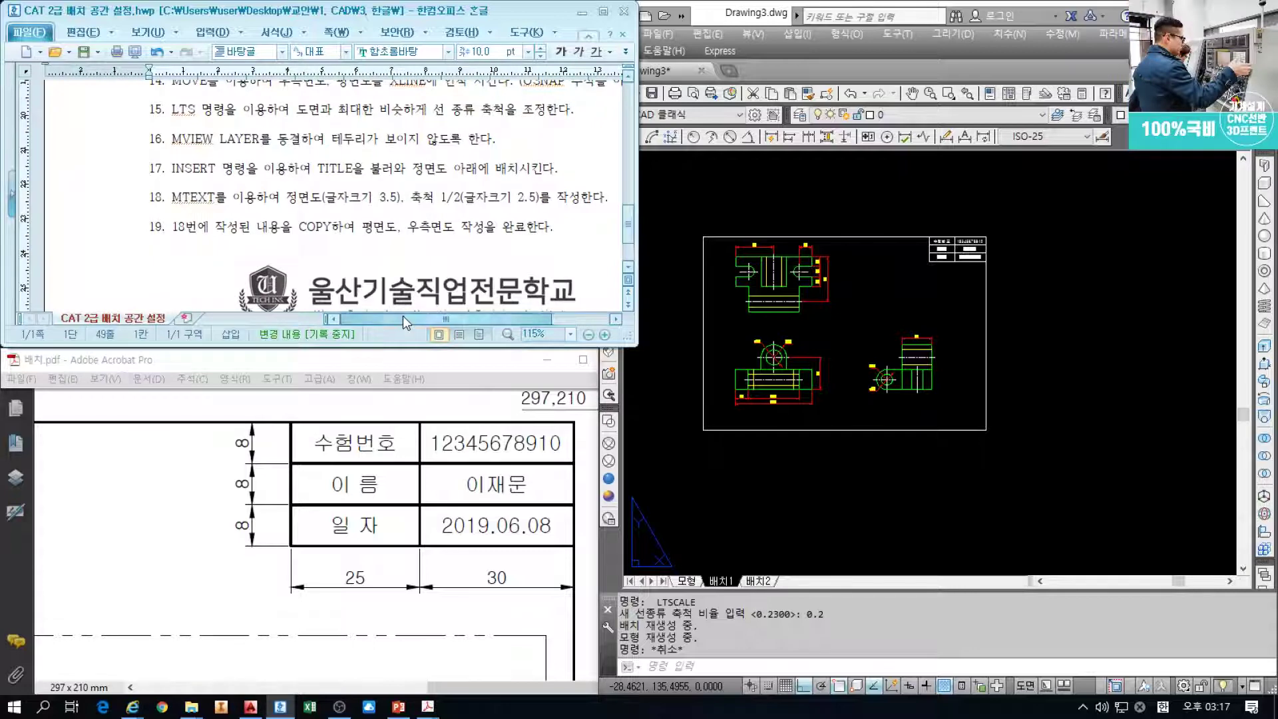
pyautogui.moveTo(402, 317); pyautogui.dragTo(435, 315)
pyautogui.click(860, 364)
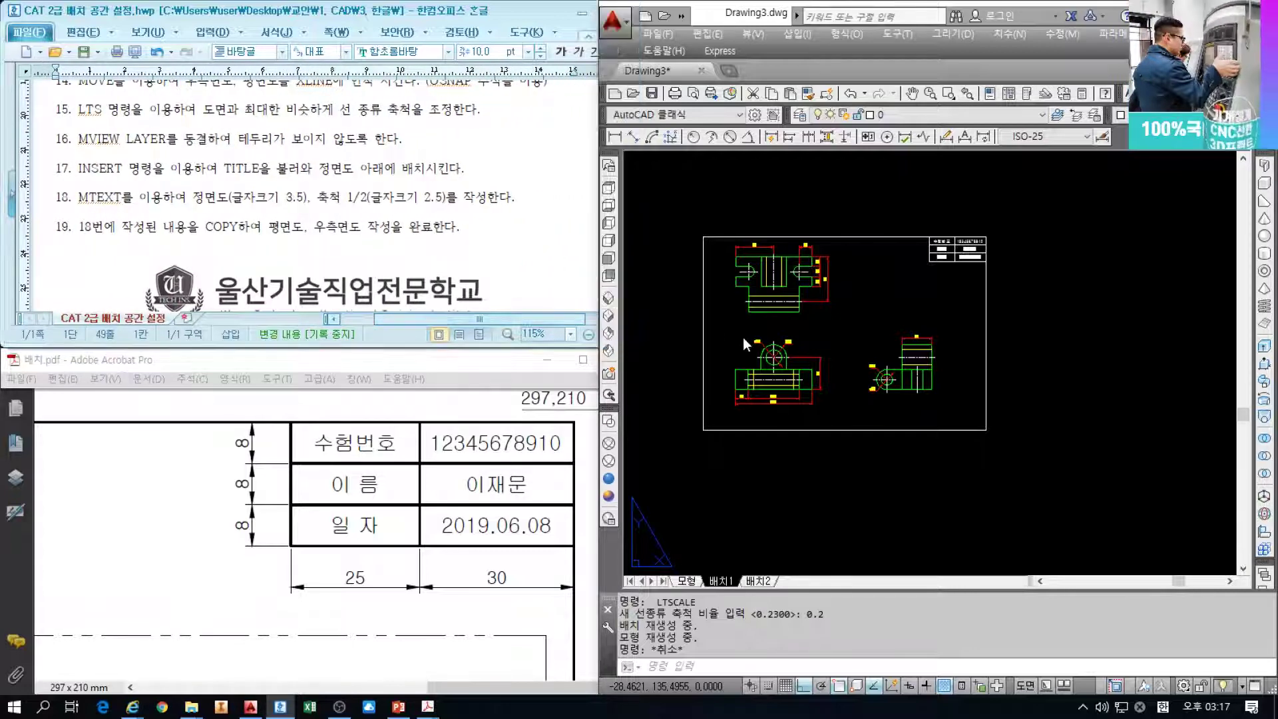
pyautogui.moveTo(856, 320); pyautogui.dragTo(860, 316, button='middle')
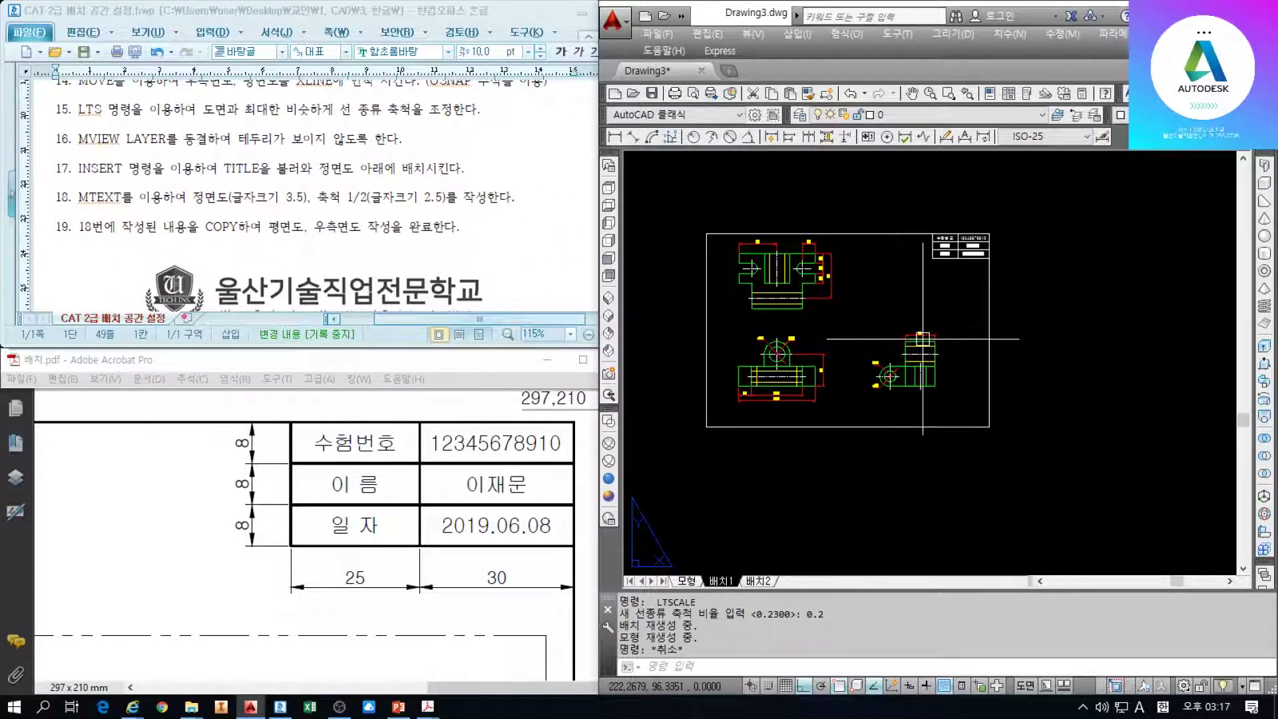
pyautogui.press('Return')
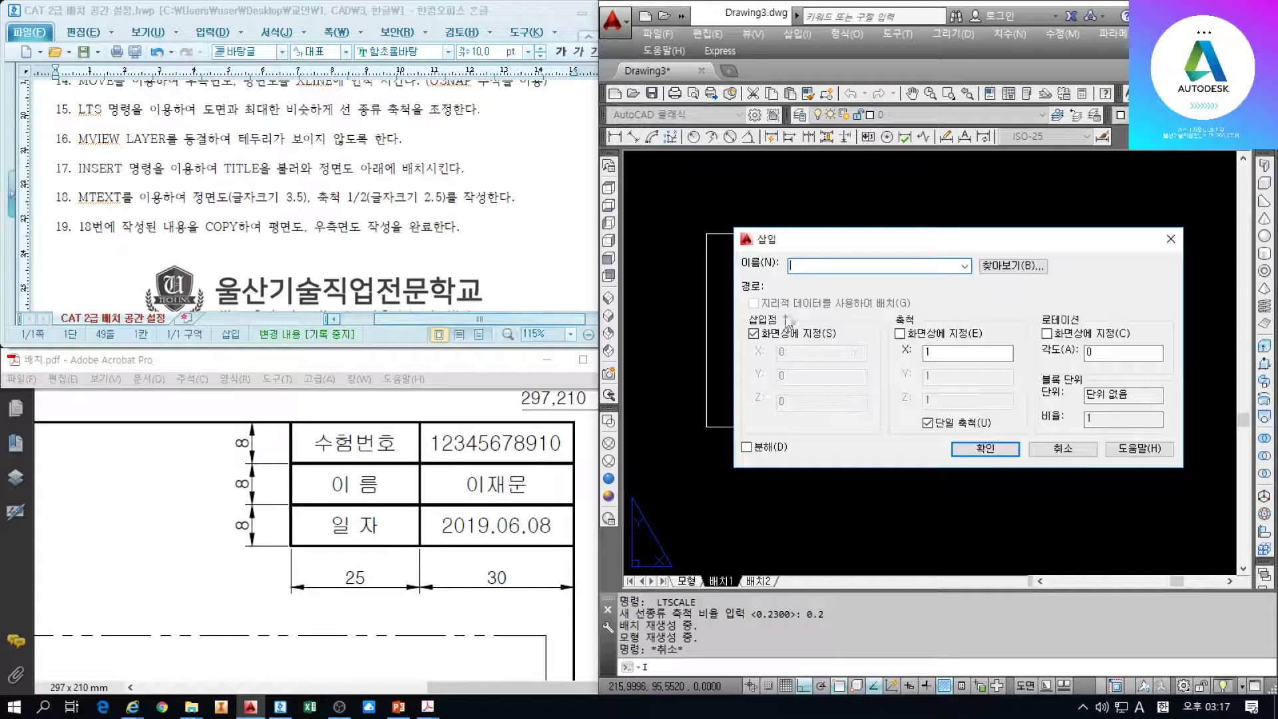
pyautogui.click(965, 269)
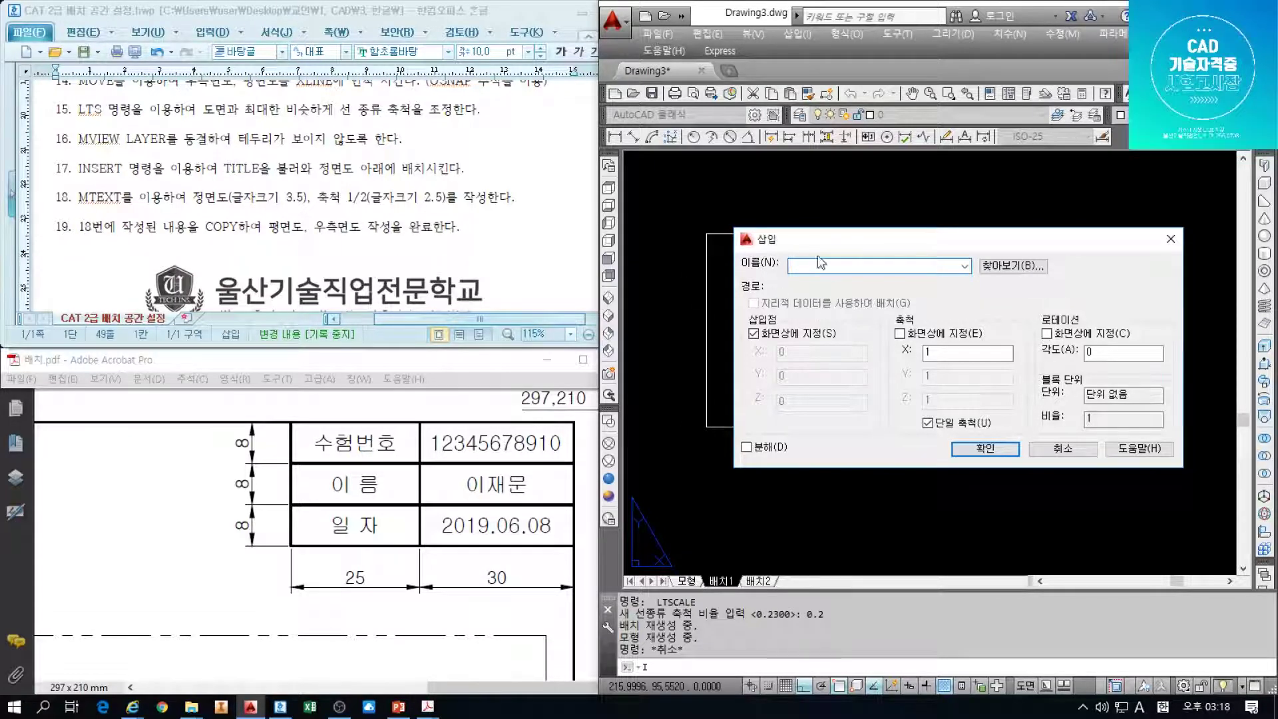
pyautogui.click(985, 449)
pyautogui.scroll(3, 782, 444)
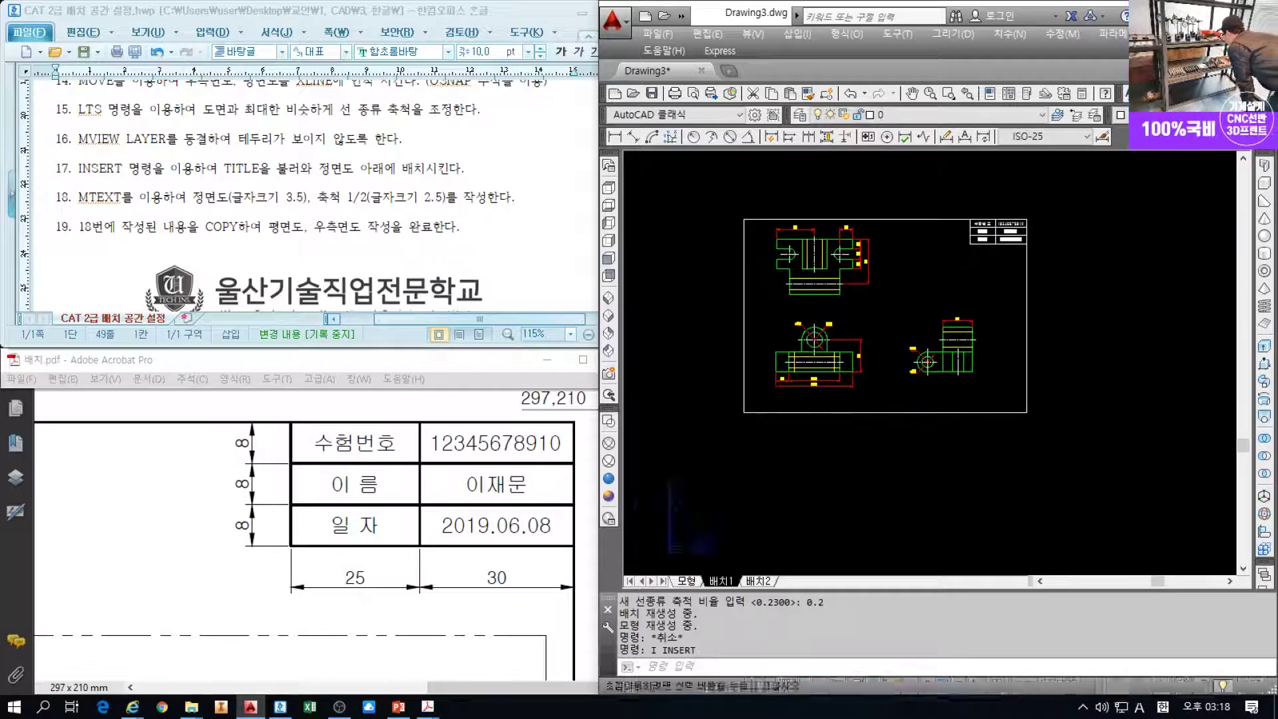
# Draw the title symbol: a radius-5 circle with a 50-unit horizontal line from its centre
pyautogui.scroll(4, 819, 542)
pyautogui.write('c')
pyautogui.press('Return')
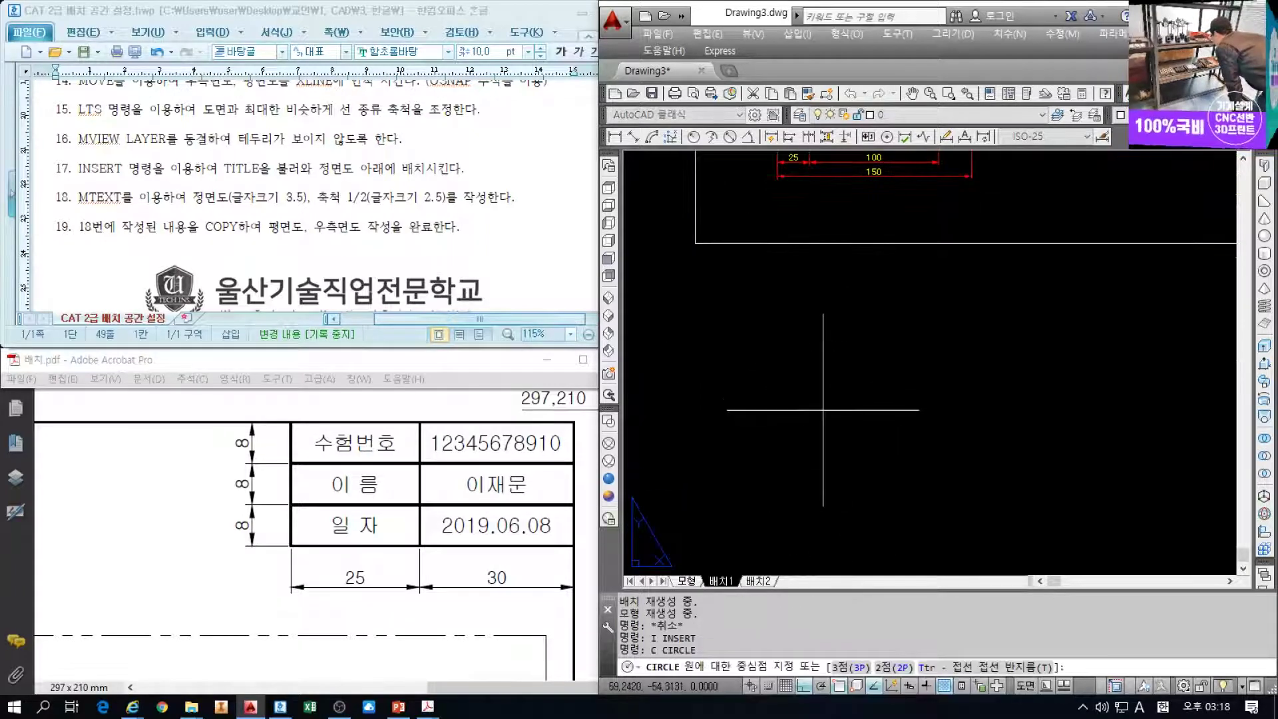
pyautogui.click(819, 390)
pyautogui.write('5')
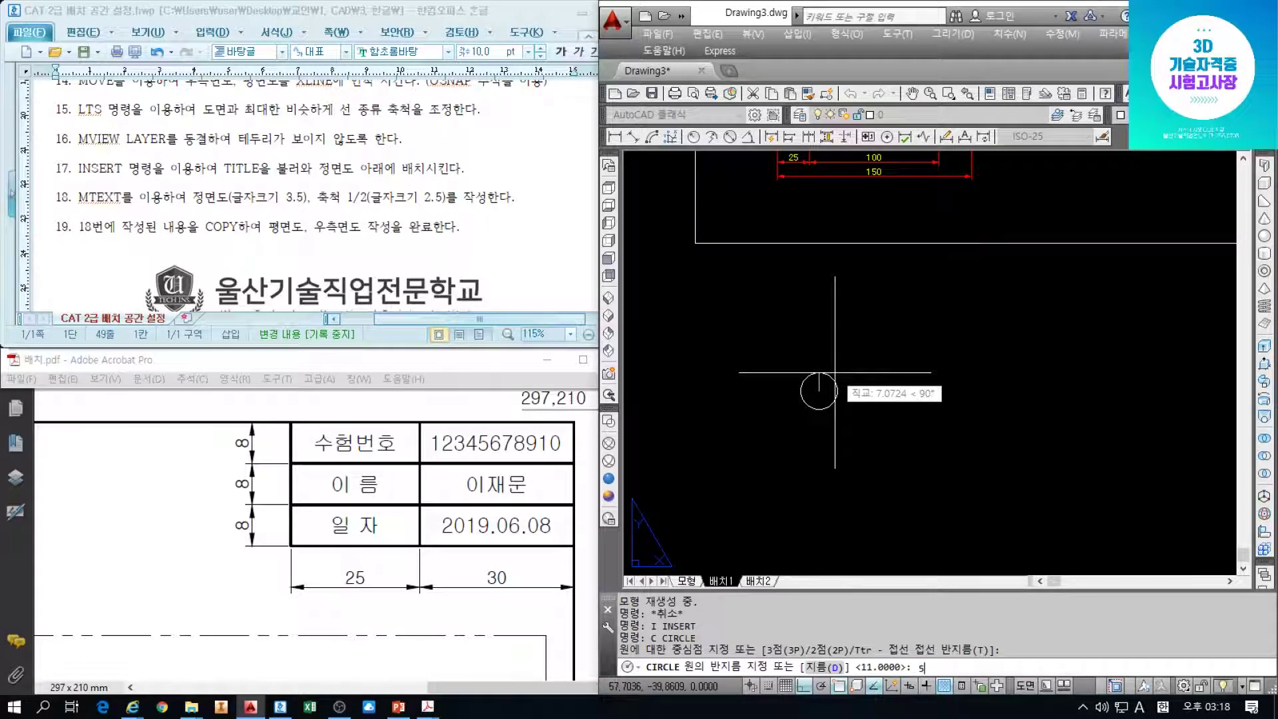
pyautogui.press('Return')
pyautogui.scroll(1, 835, 372)
pyautogui.write('l')
pyautogui.press('Return')
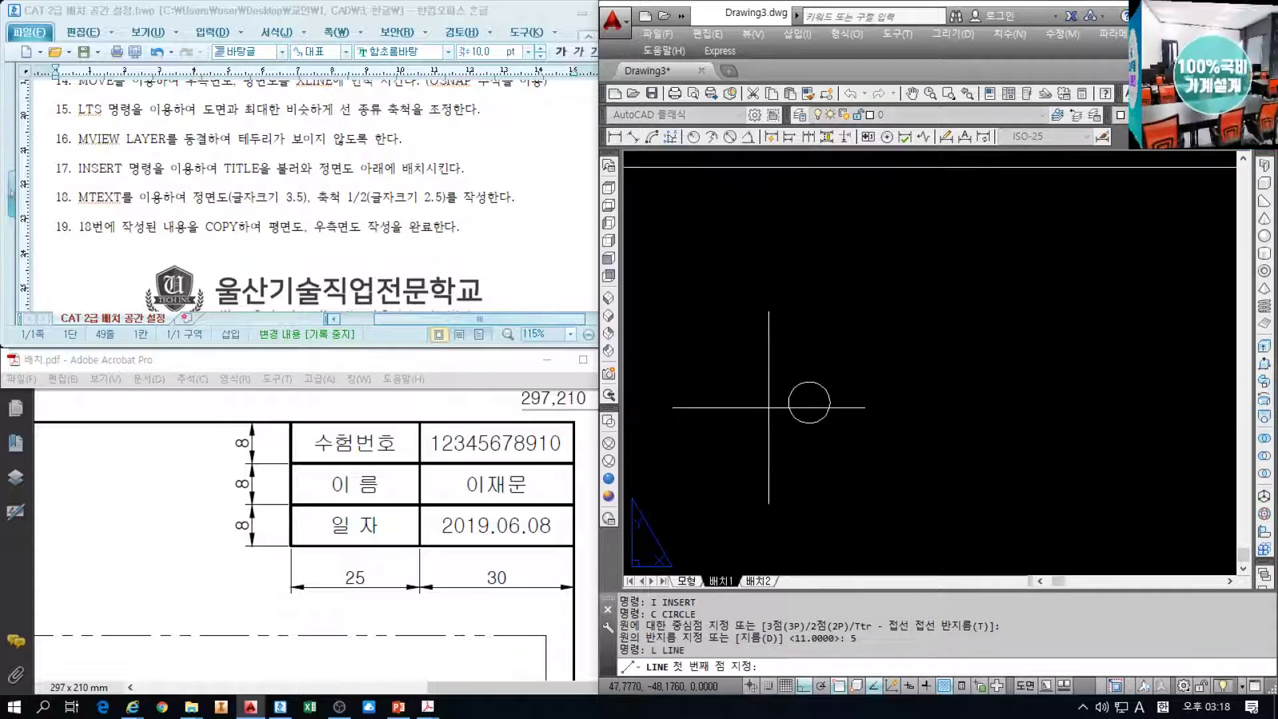
pyautogui.click(808, 403)
pyautogui.write('50')
pyautogui.press('Return')
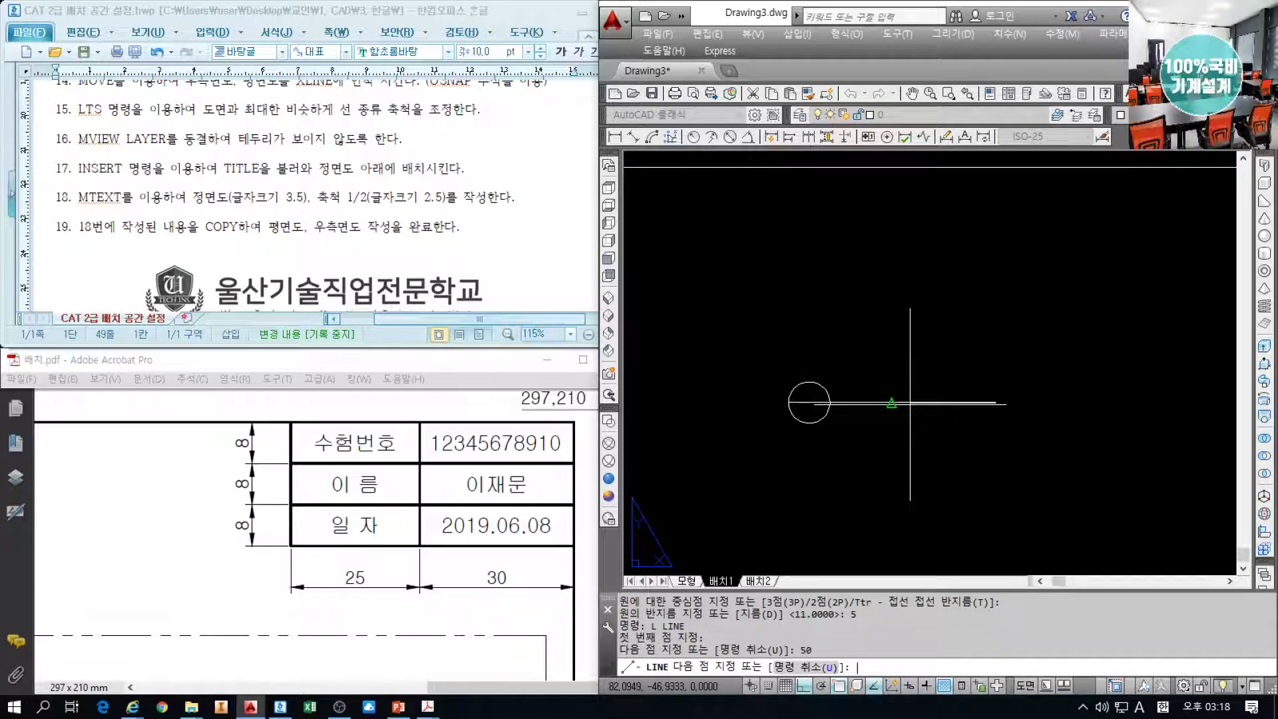
pyautogui.press('Return')
pyautogui.press('Return')
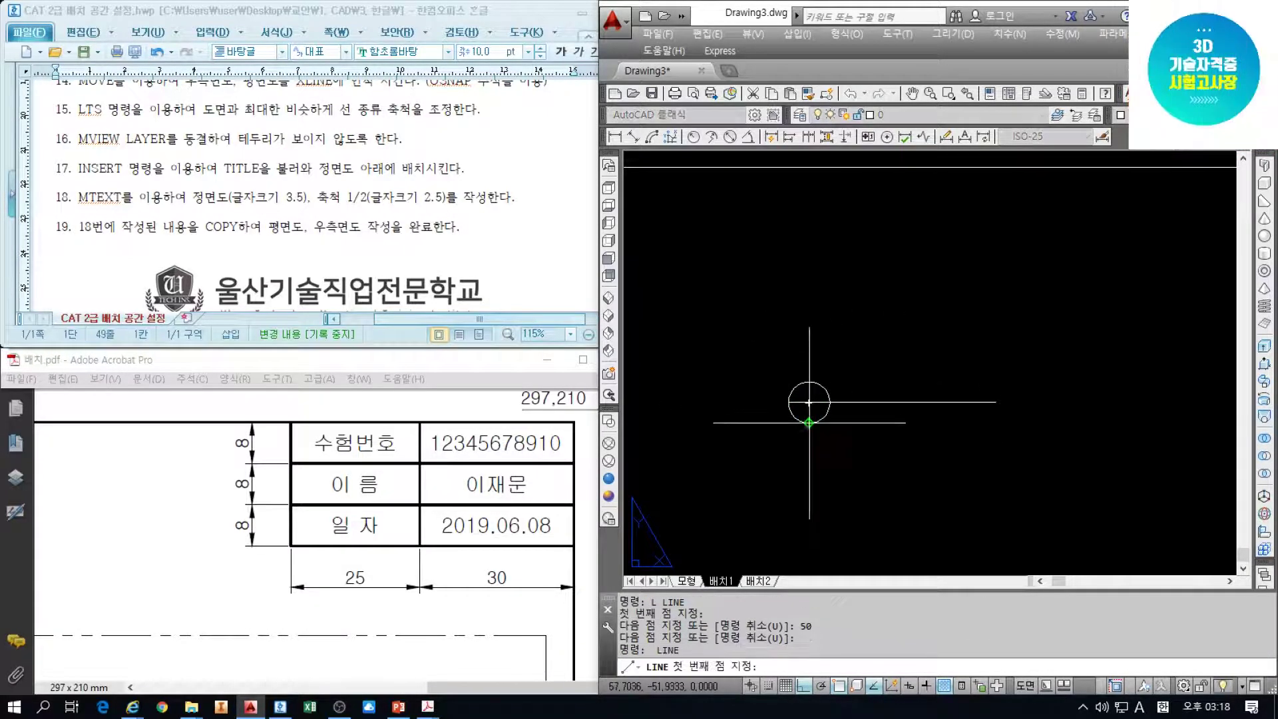
pyautogui.click(809, 422)
pyautogui.press('Escape')
pyautogui.press('Escape')
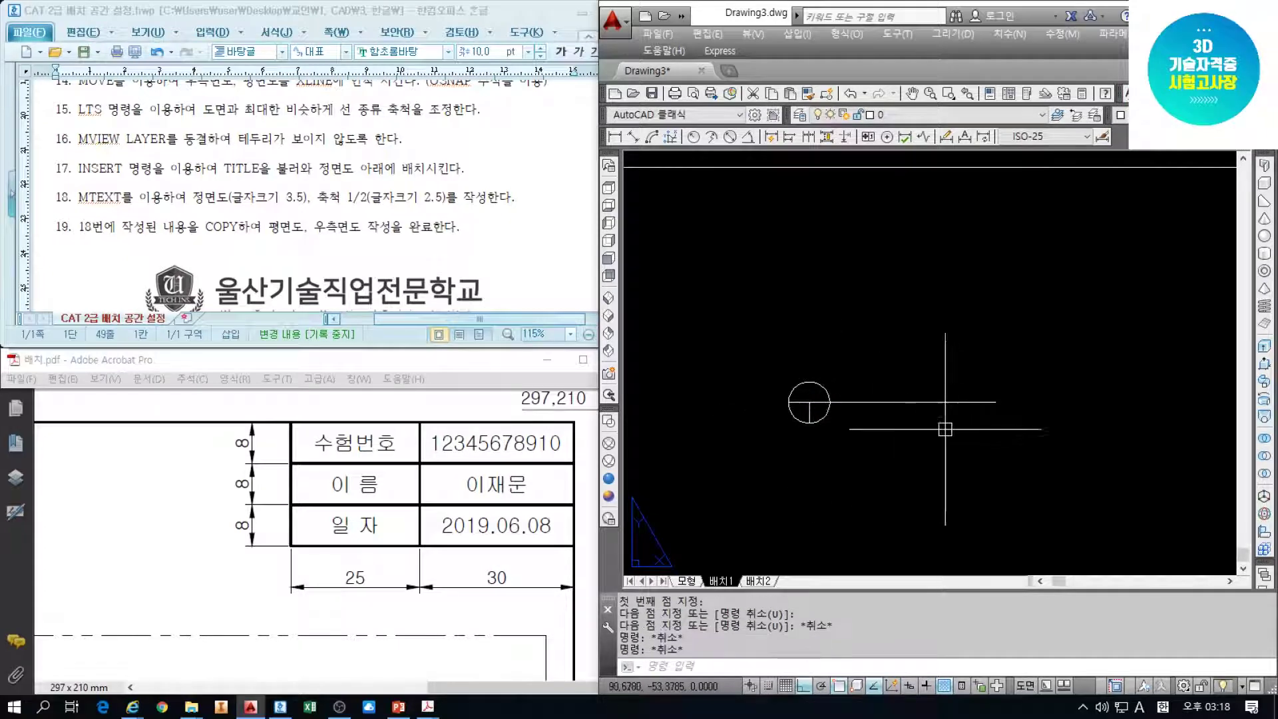
# Define the circle and line as a block named TITLE, based at the symbol's centre
pyautogui.click(1030, 442)
pyautogui.click(793, 353)
pyautogui.write('B')
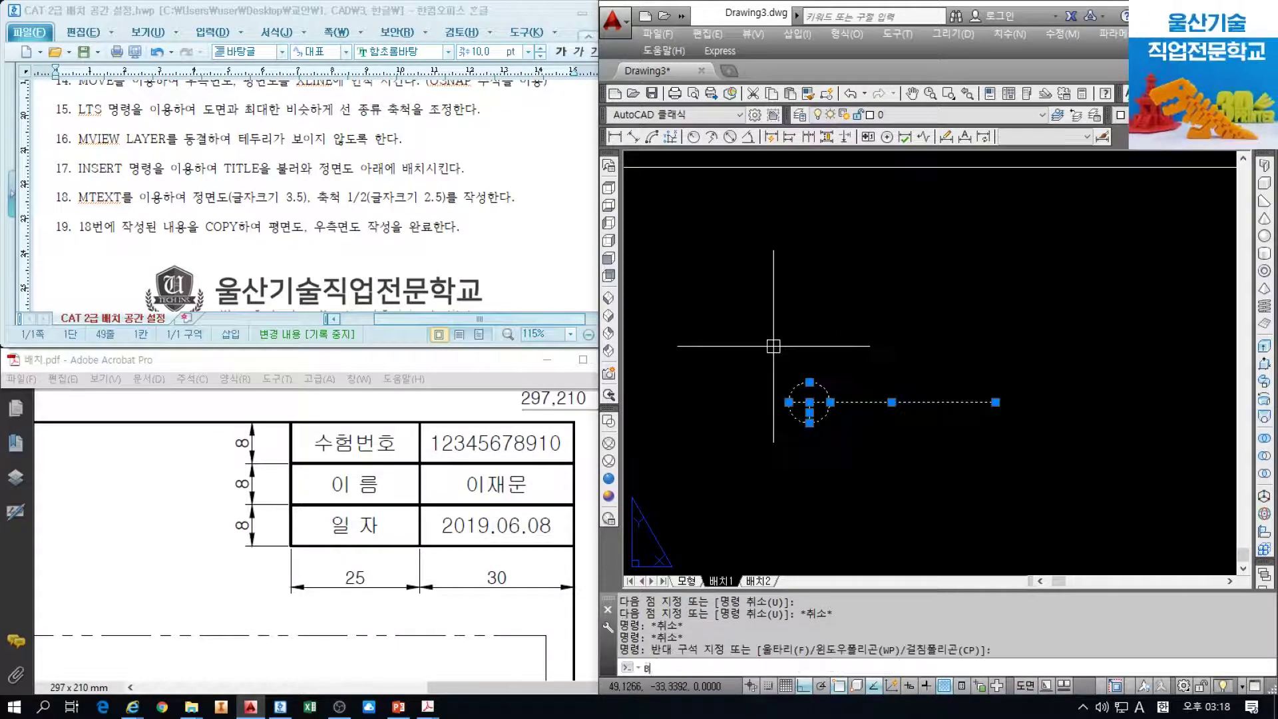
pyautogui.press('Return')
pyautogui.write('T')
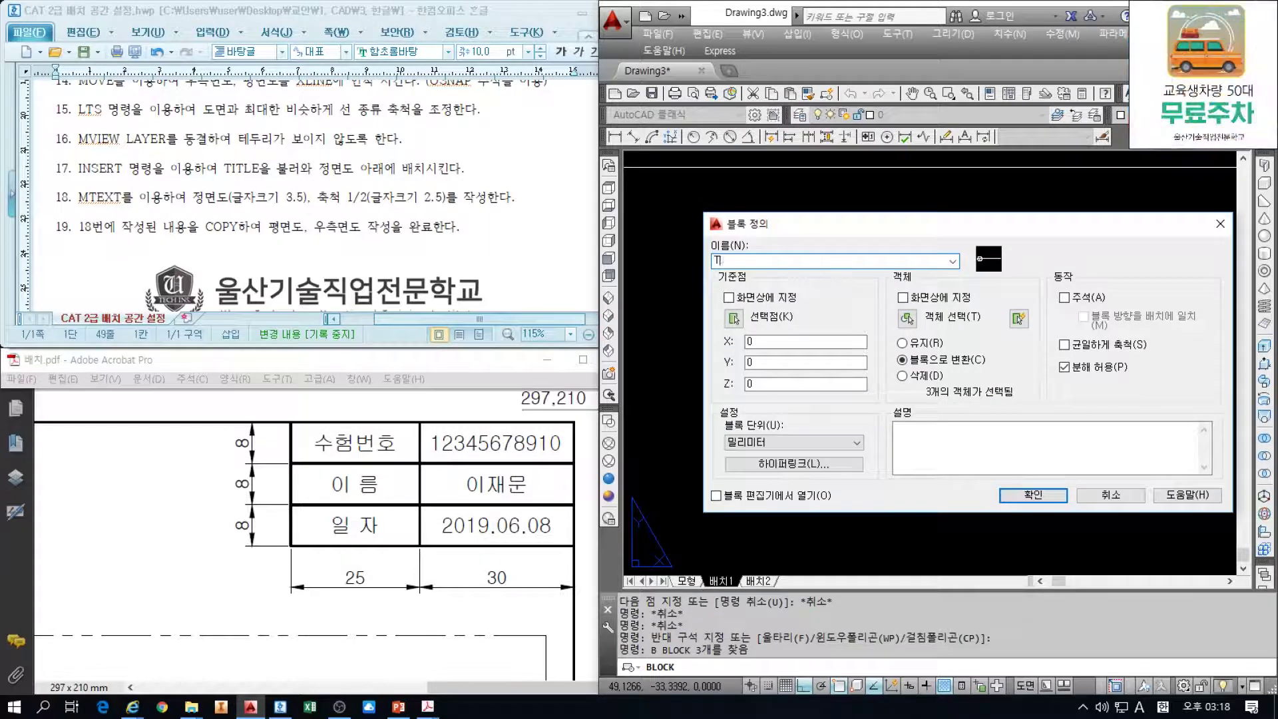
pyautogui.write('ITLE')
pyautogui.click(735, 319)
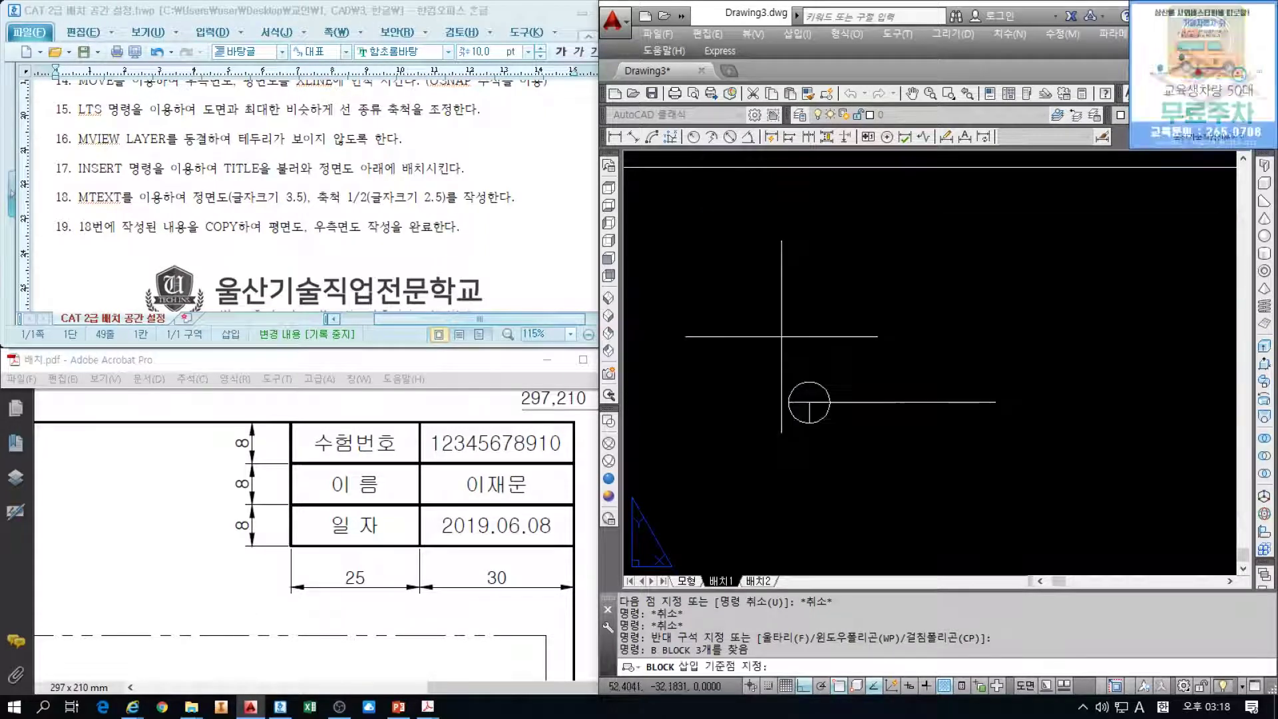
pyautogui.click(808, 402)
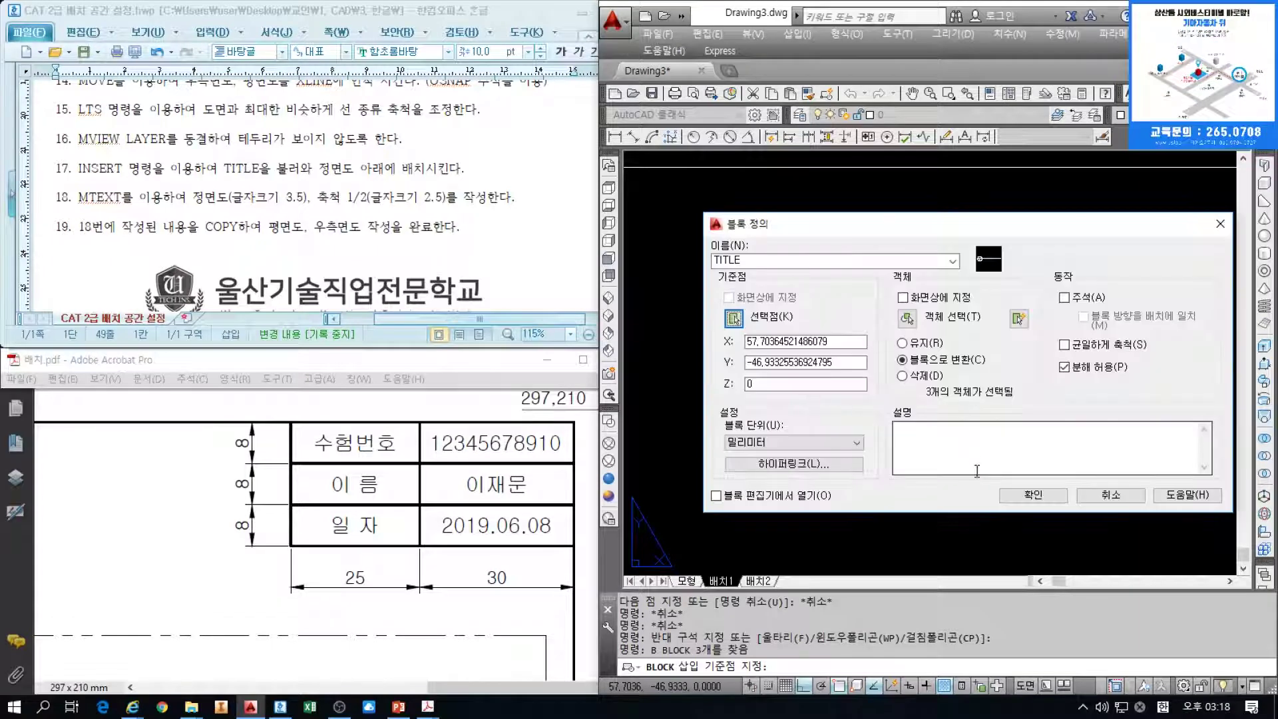
pyautogui.click(1019, 497)
# Erase the TITLE symbol from the sheet and pan back to the full layout
pyautogui.scroll(-5, 820, 359)
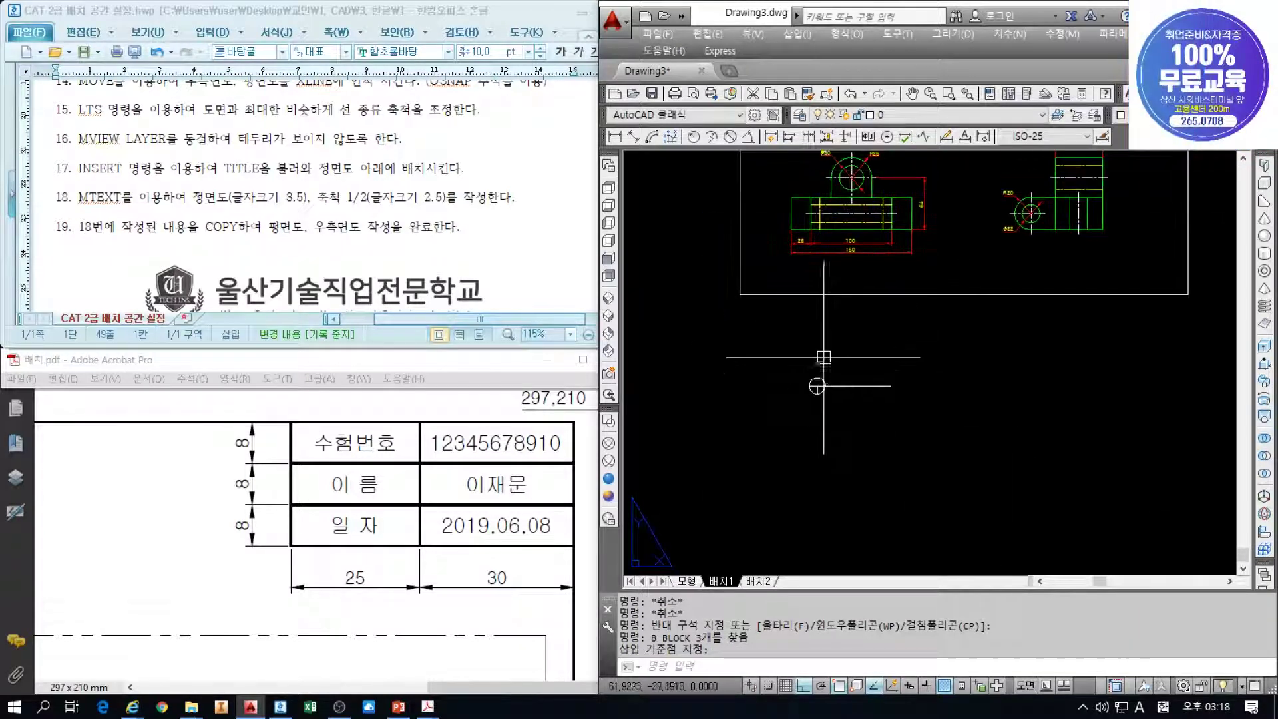
pyautogui.scroll(5, 819, 374)
pyautogui.press('Escape')
pyautogui.press('Escape')
pyautogui.click(874, 428)
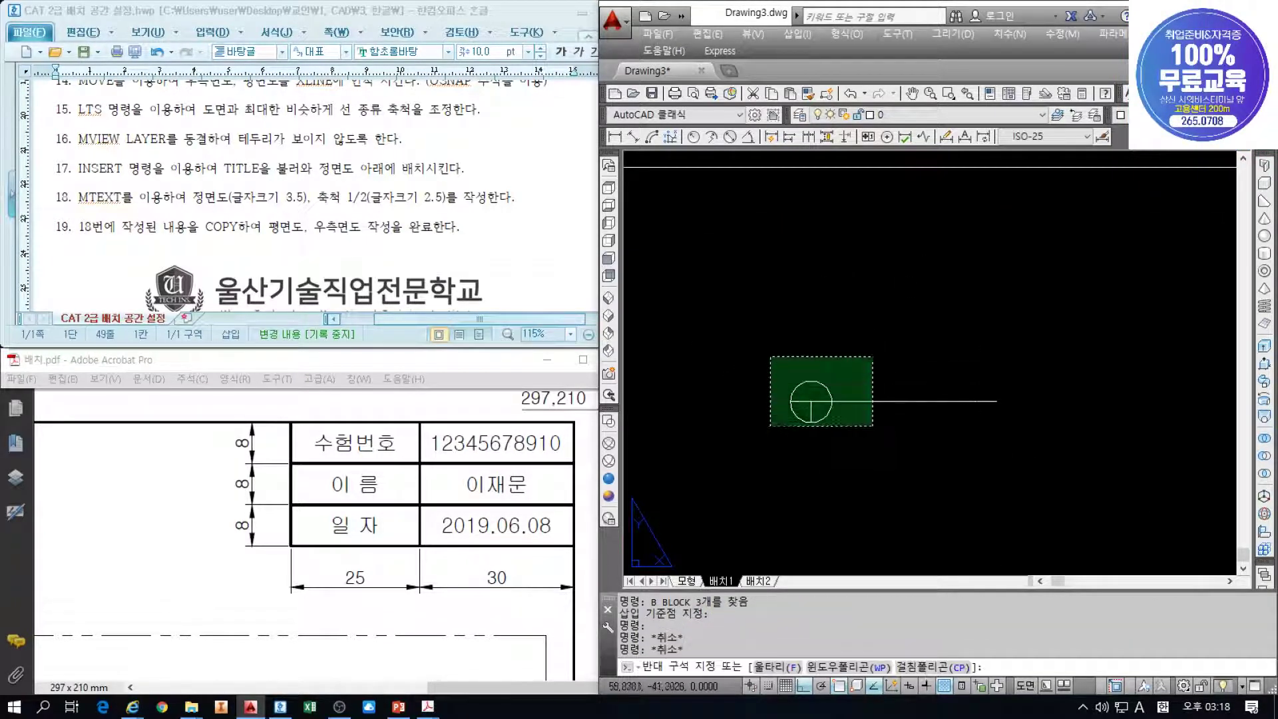
pyautogui.click(769, 354)
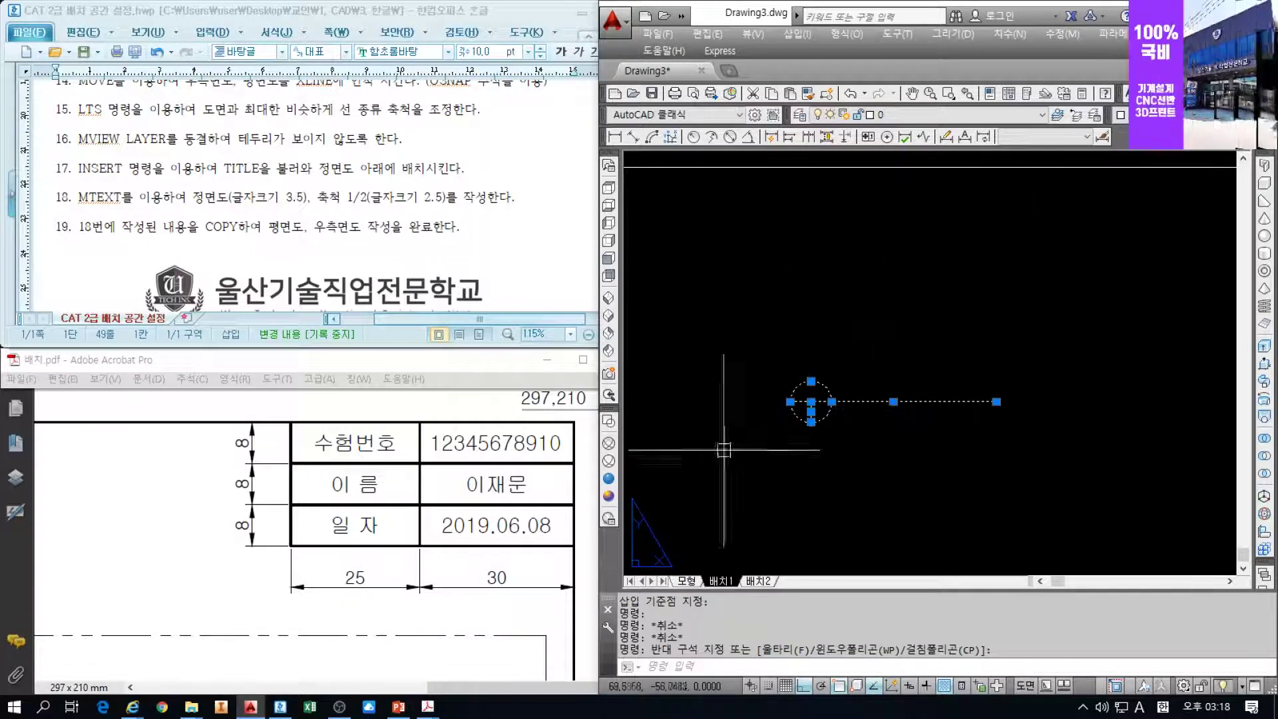
pyautogui.click(839, 457)
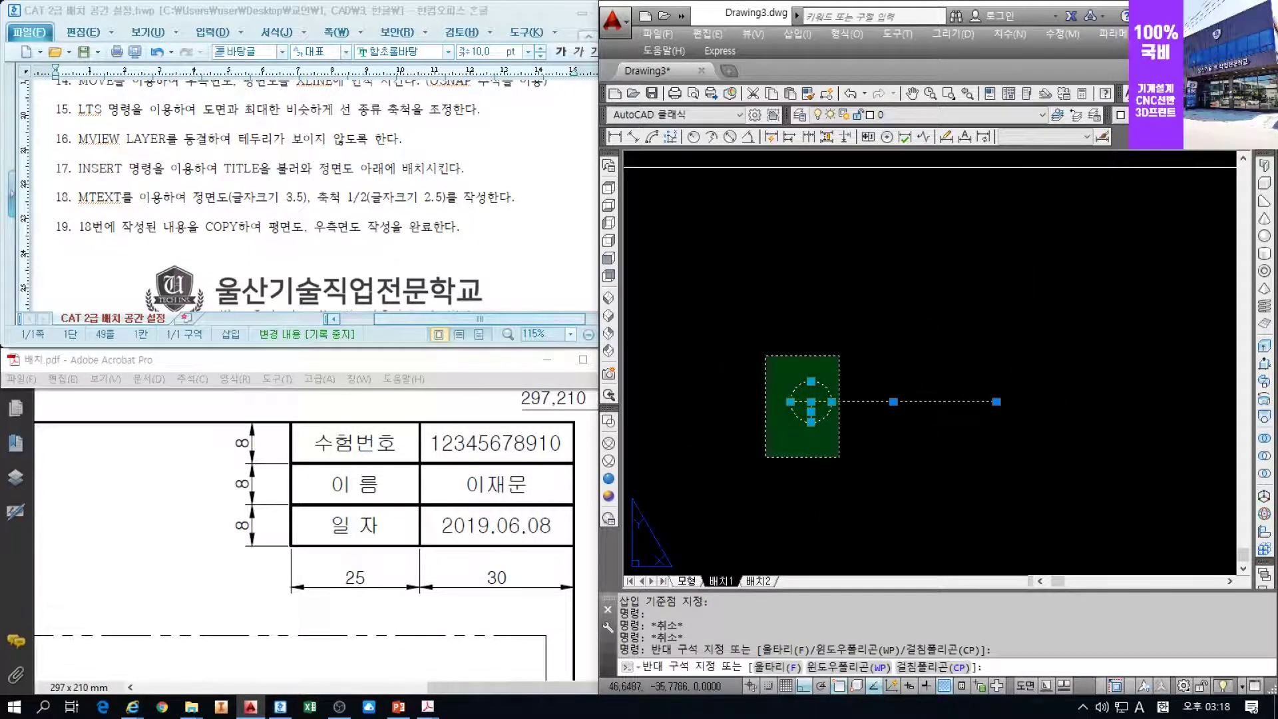
pyautogui.click(765, 354)
pyautogui.write('e')
pyautogui.press('space')
pyautogui.scroll(-3, 798, 279)
pyautogui.moveTo(836, 261); pyautogui.dragTo(826, 413, button='middle')
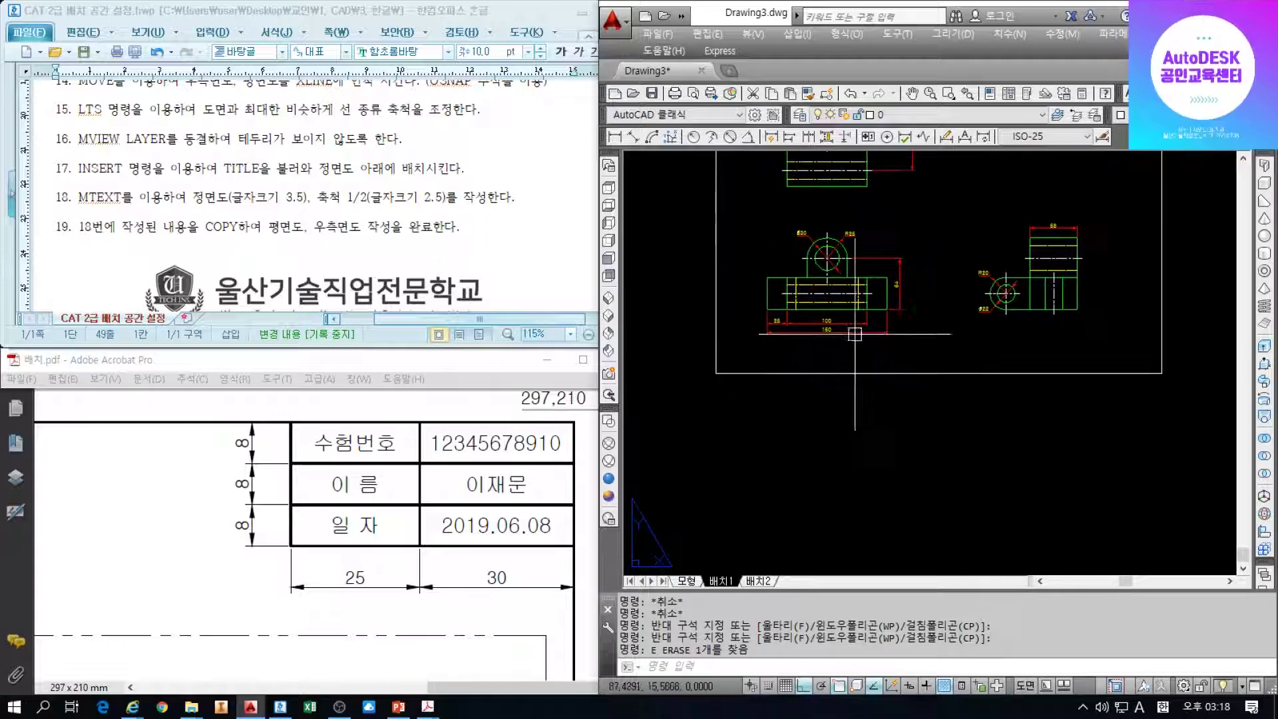
pyautogui.moveTo(895, 259); pyautogui.dragTo(867, 388, button='middle')
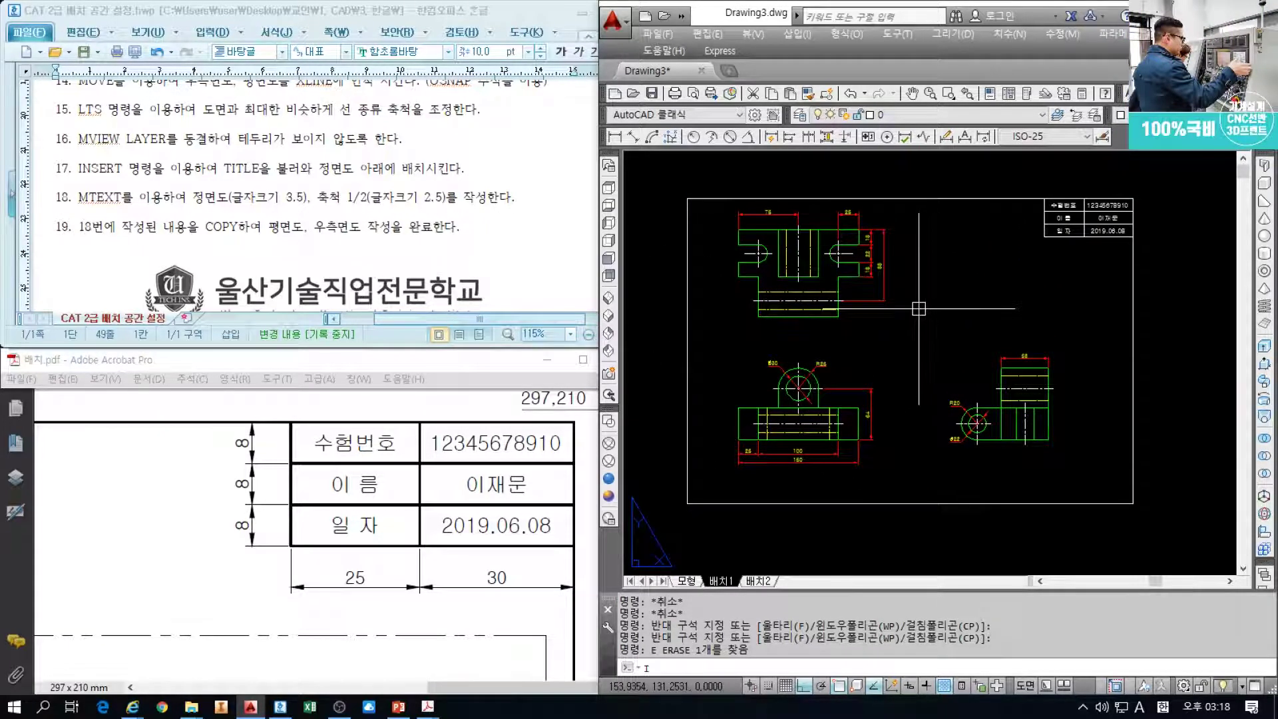
# Insert the TITLE block, chosen in the Insert dialog
pyautogui.write('i')
pyautogui.press('space')
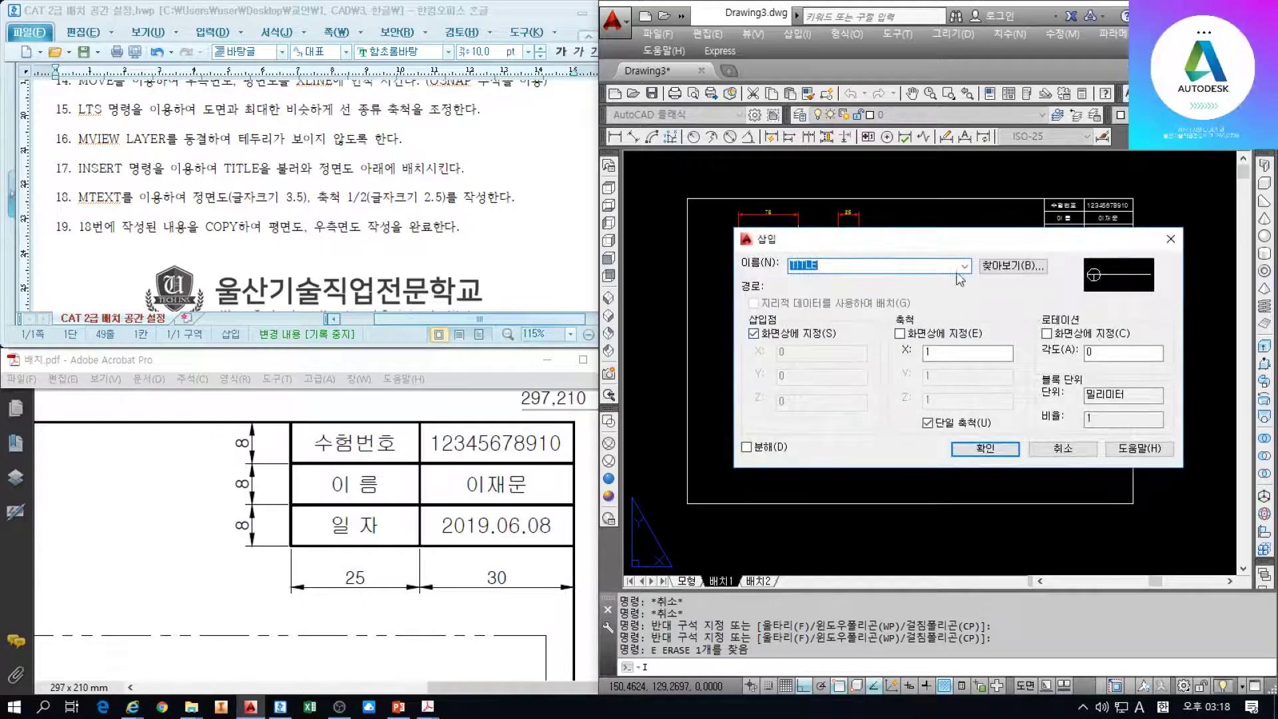
pyautogui.click(809, 274)
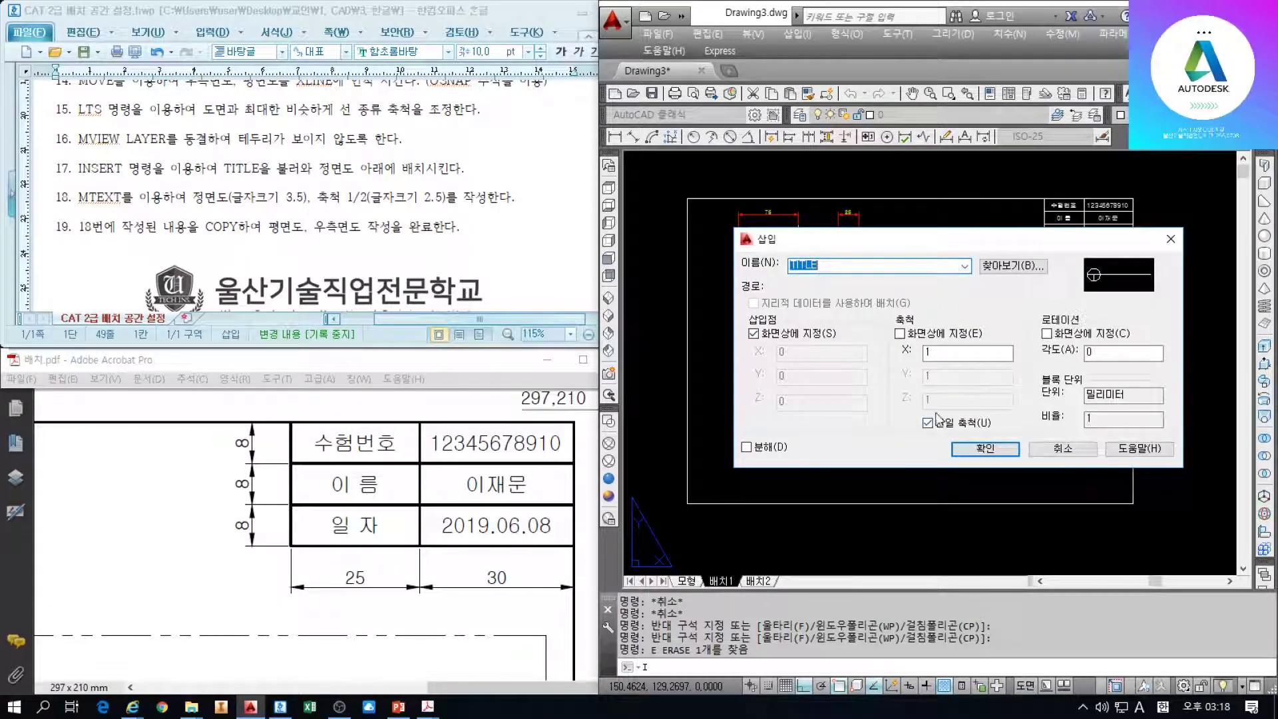
pyautogui.click(977, 448)
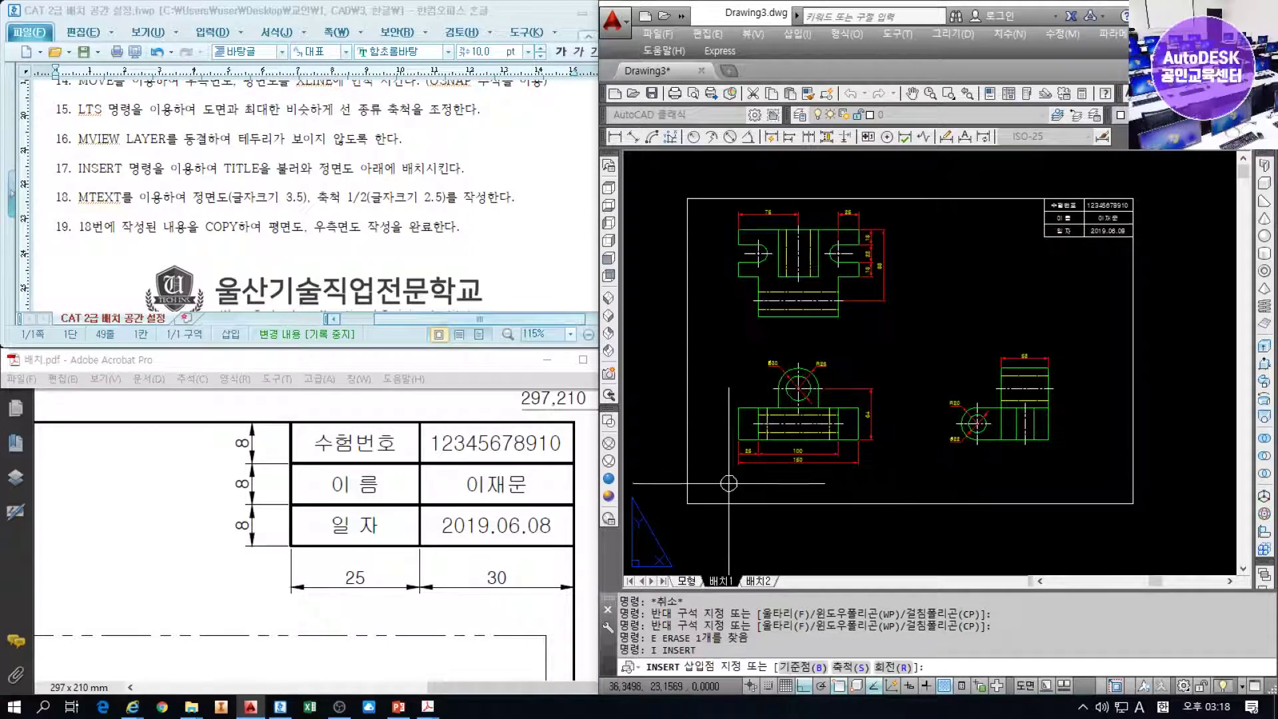
# Bring up the 교안 reference PDF for comparison, then return to the drawing
pyautogui.scroll(2, 729, 483)
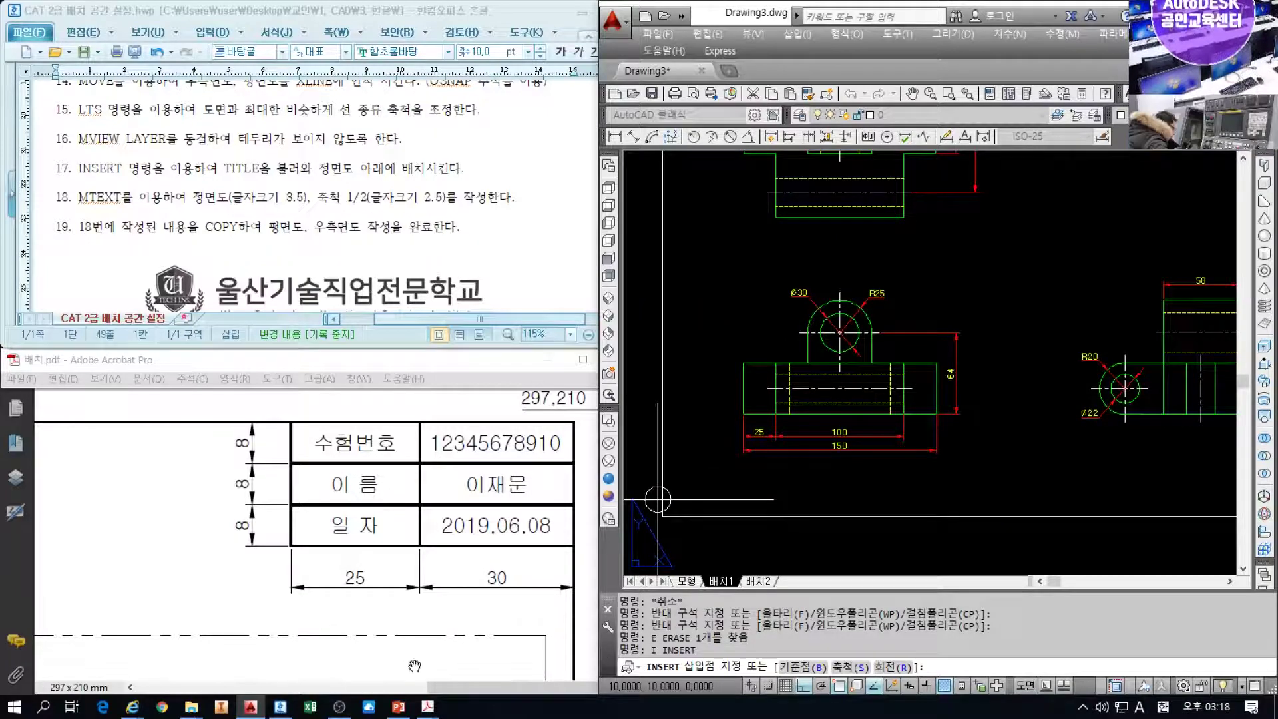
pyautogui.moveTo(427, 706)
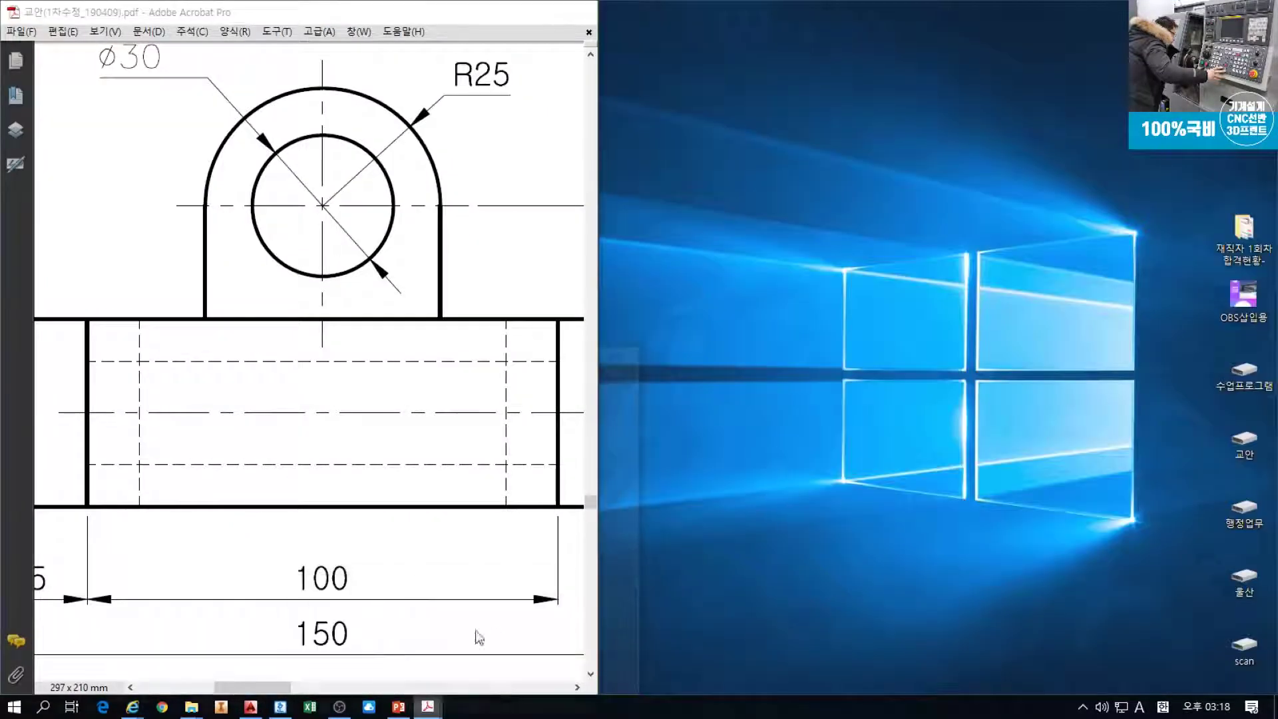
pyautogui.click(496, 636)
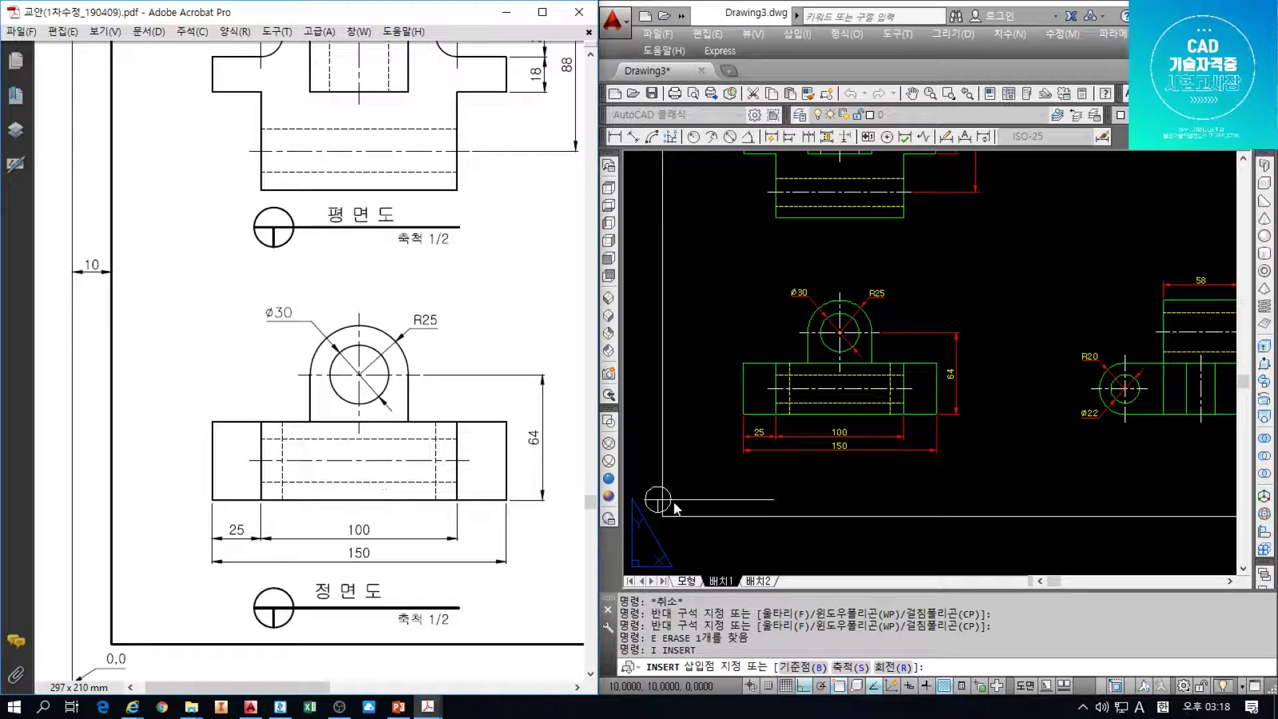
pyautogui.click(730, 496)
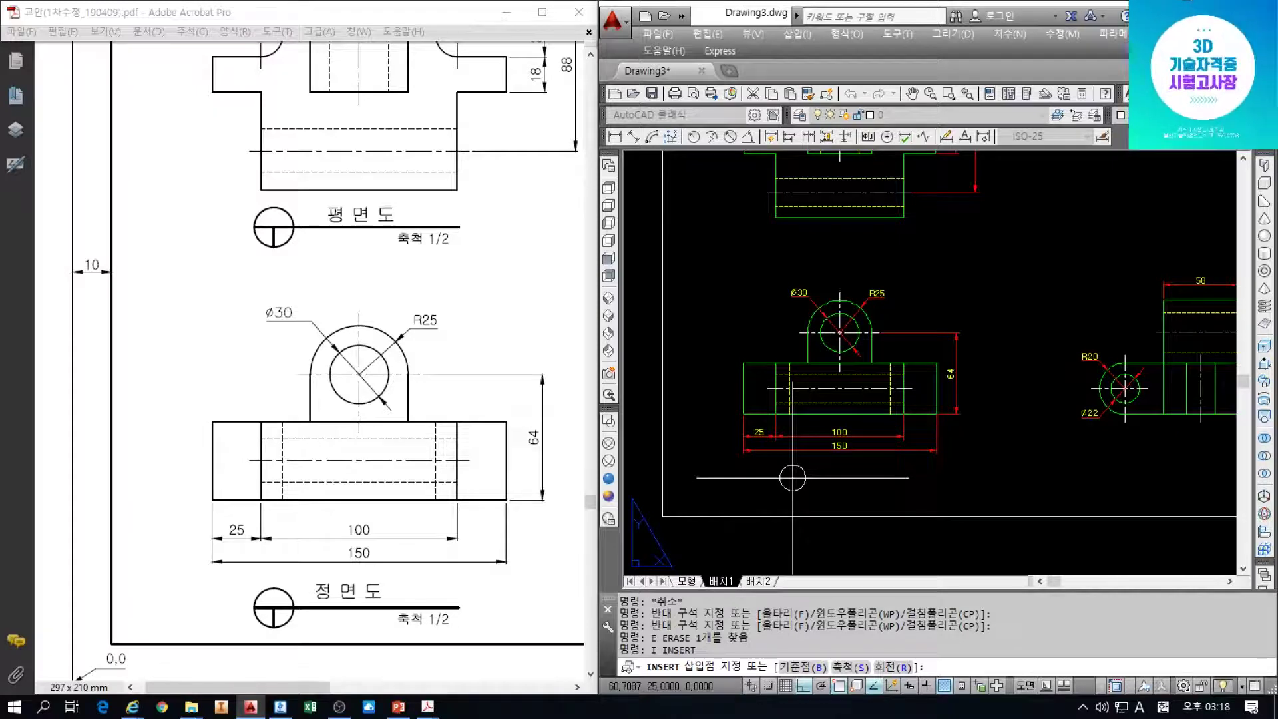
# Finish placing TITLE below the front view and hide the 교안 reference PDF
pyautogui.scroll(2, 841, 469)
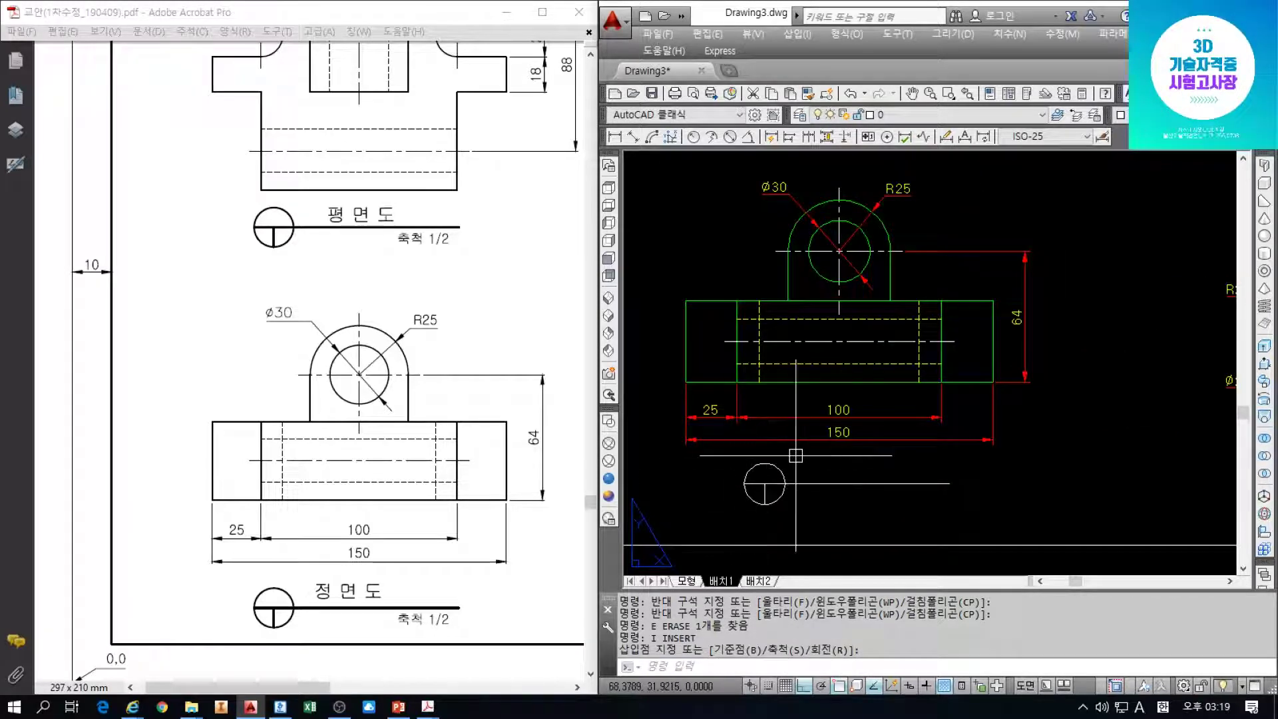
pyautogui.press('Escape')
pyautogui.press('Escape')
pyautogui.press('Escape')
pyautogui.moveTo(360, 585); pyautogui.dragTo(327, 588)
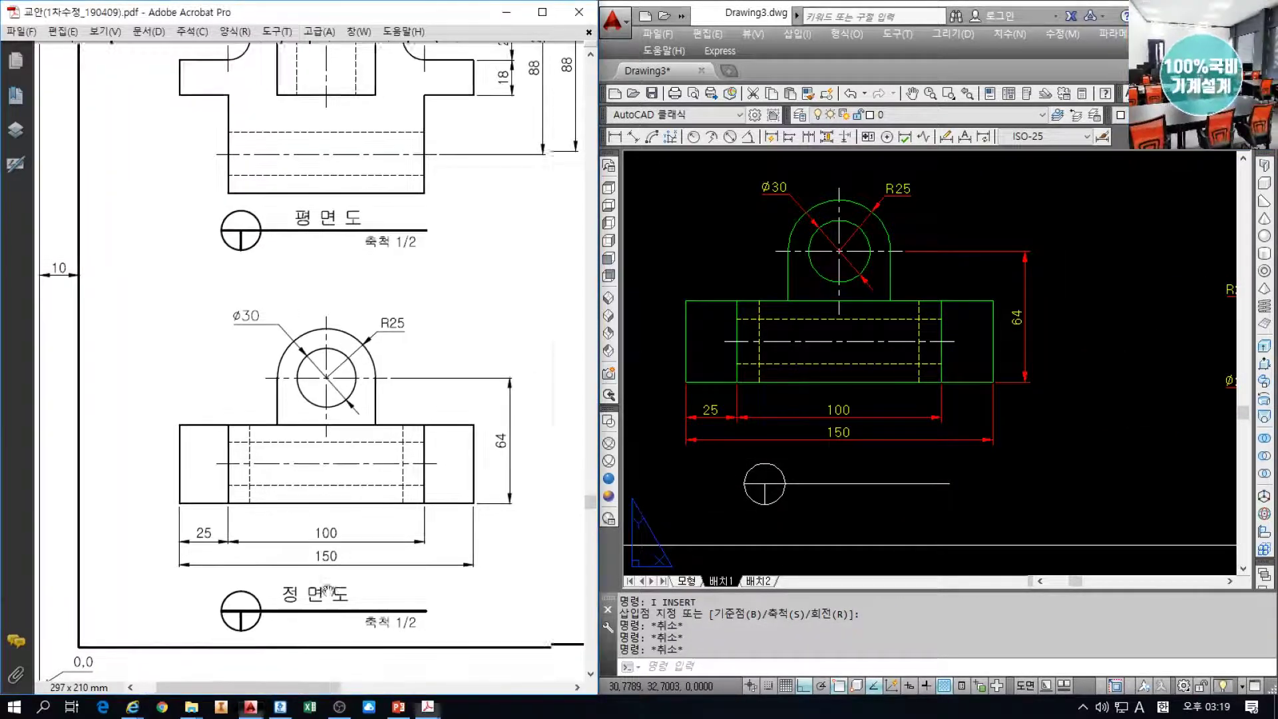
pyautogui.click(506, 20)
# Zoom the 배치.pdf guide onto the 정면도 title sample (heights 3.5, 2.5), then view the title table
pyautogui.click(371, 518)
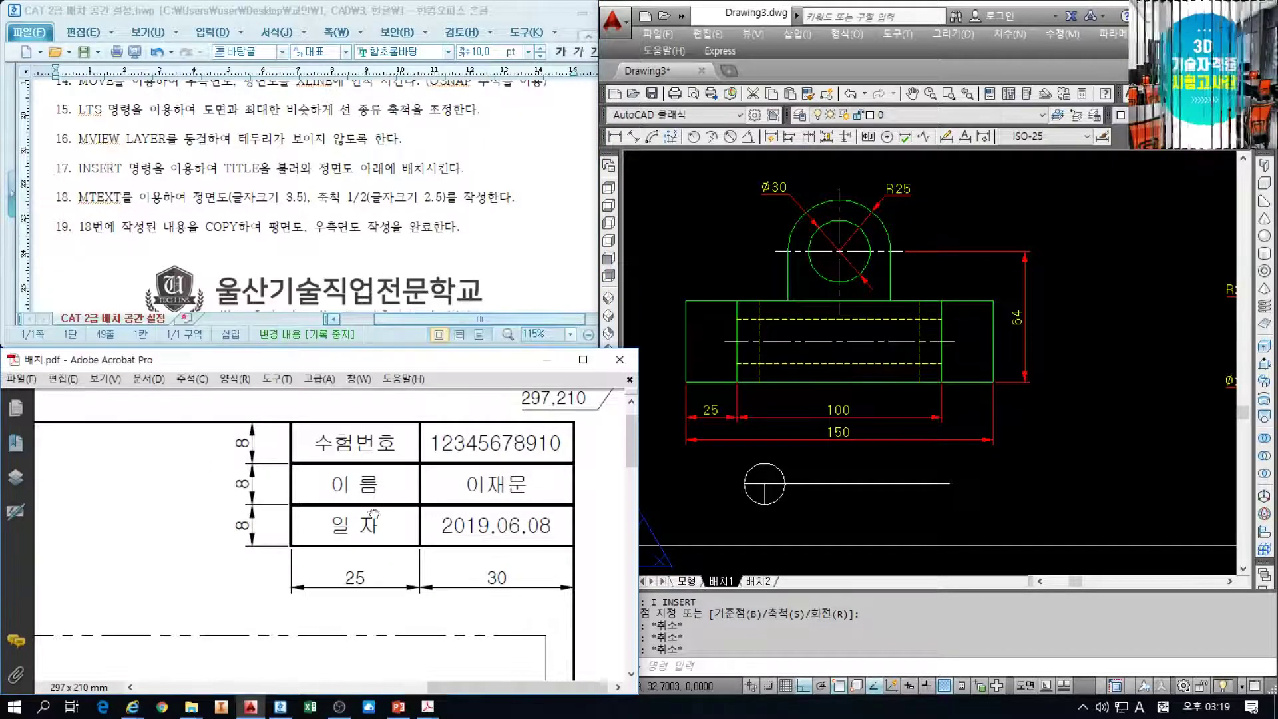
pyautogui.keyDown('ctrl'); pyautogui.scroll(-2, 371, 517); pyautogui.keyUp('ctrl')
pyautogui.moveTo(241, 587); pyautogui.dragTo(335, 486)
pyautogui.keyDown('ctrl'); pyautogui.scroll(4, 181, 507); pyautogui.keyUp('ctrl')
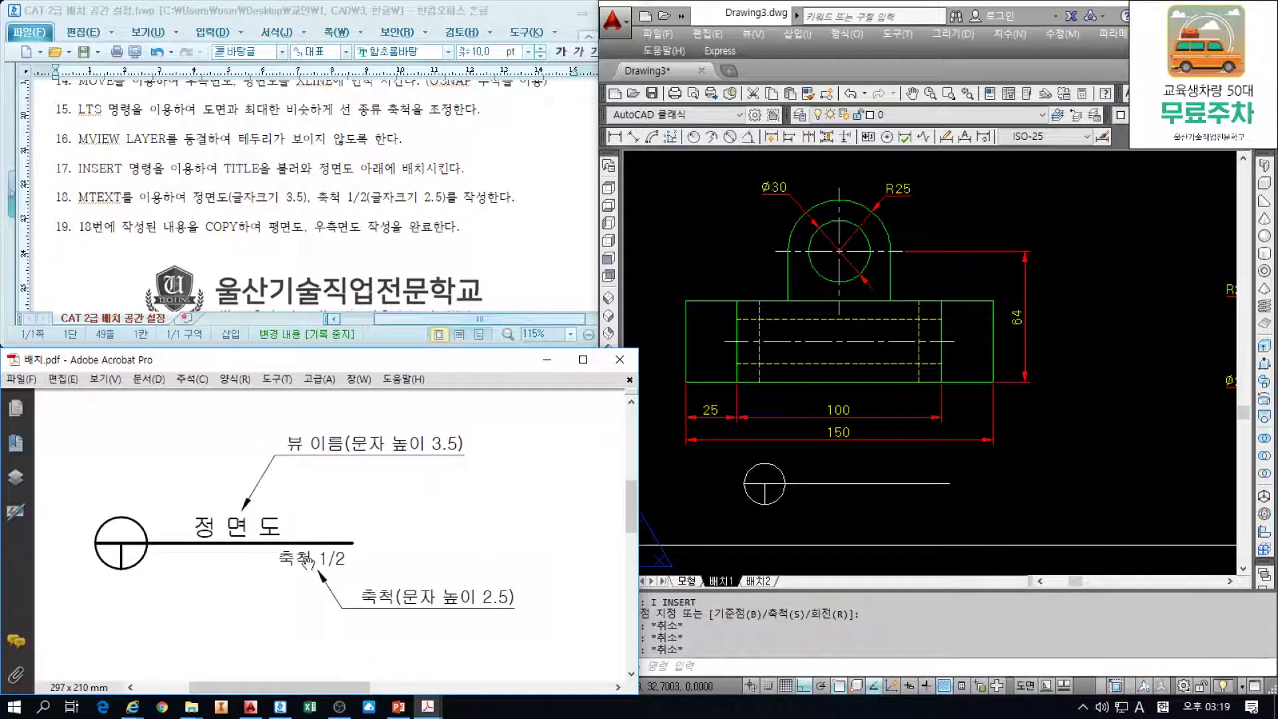
pyautogui.click(913, 483)
pyautogui.scroll(-6, 1015, 326)
pyautogui.moveTo(1123, 196); pyautogui.dragTo(1048, 268, button='middle')
pyautogui.scroll(6, 1048, 268)
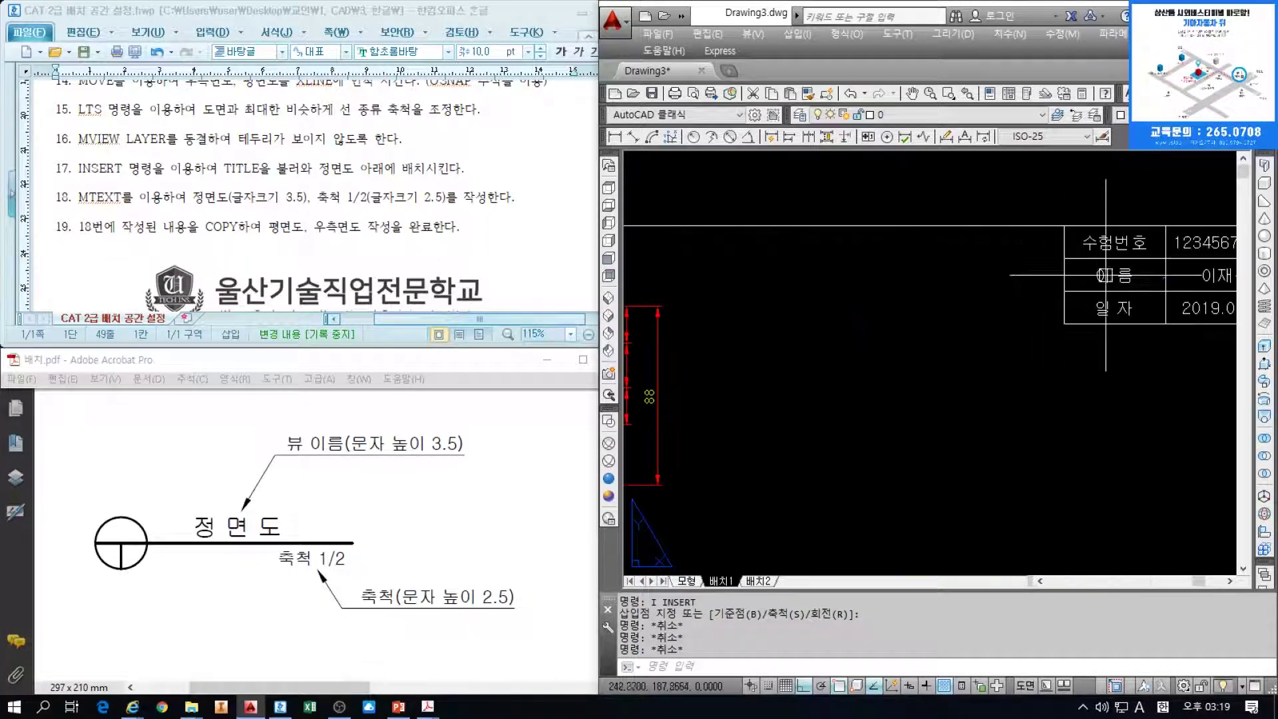
# Copy the title table's 이름 text to two spots above and below the TITLE symbol's line
pyautogui.click(1112, 275)
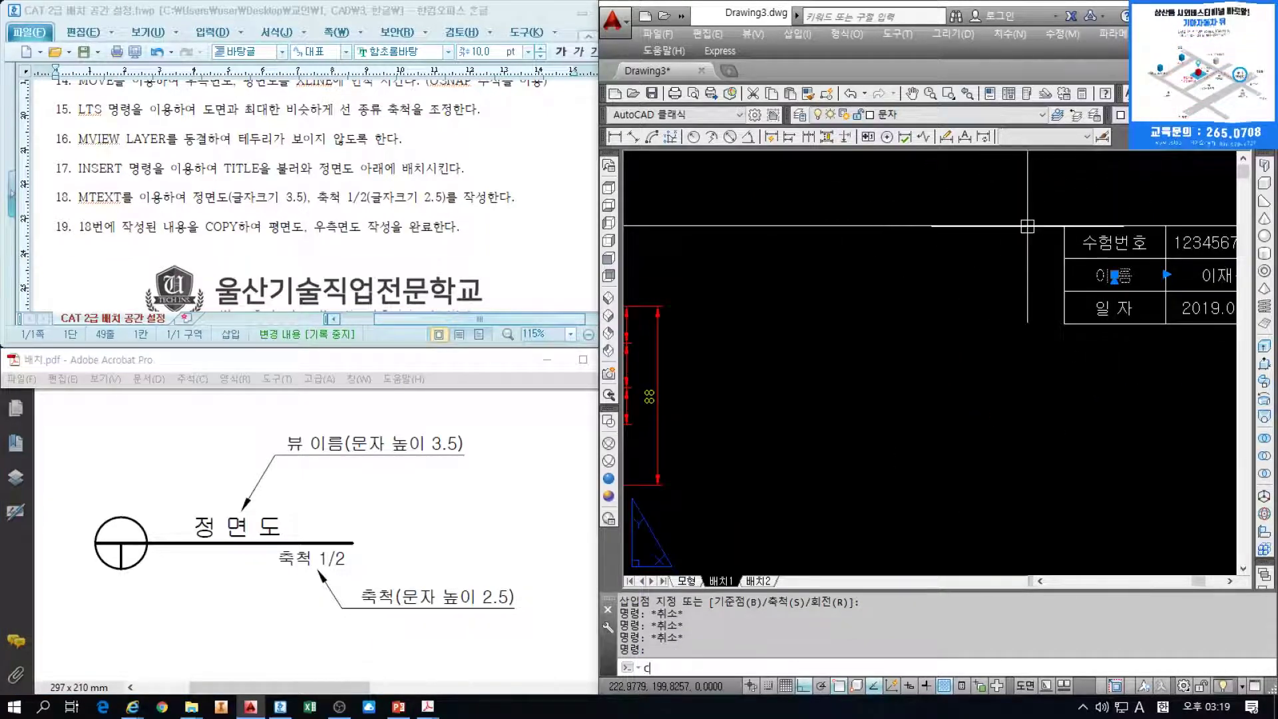
pyautogui.press('Escape')
pyautogui.press('F8')
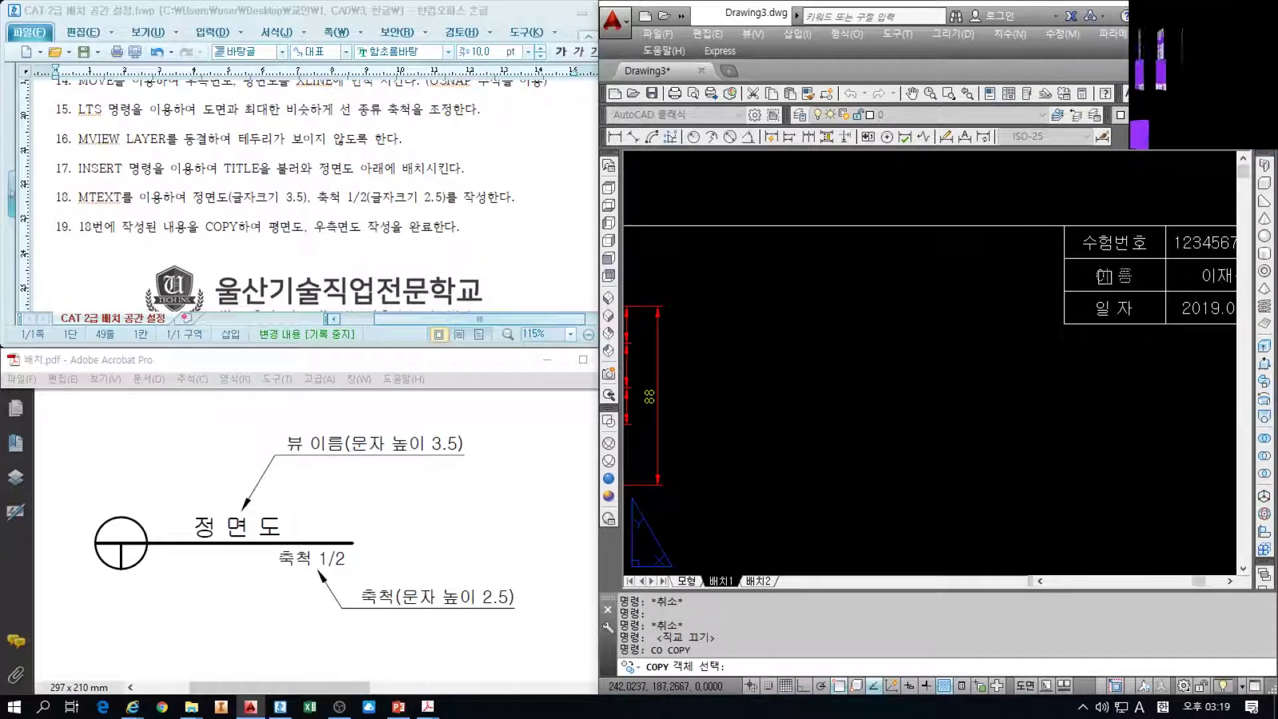
pyautogui.click(1104, 275)
pyautogui.press('space')
pyautogui.click(1064, 280)
pyautogui.scroll(-2, 931, 377)
pyautogui.moveTo(899, 388); pyautogui.dragTo(965, 255, button='middle')
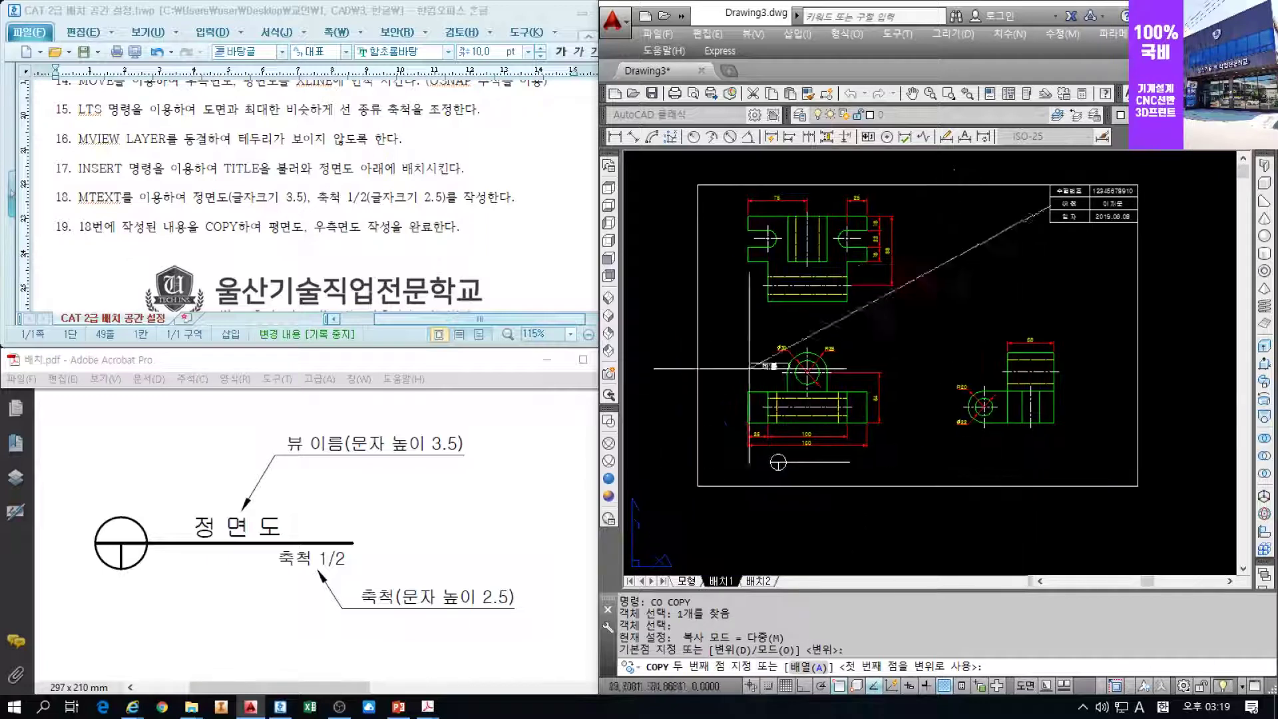
pyautogui.scroll(5, 783, 465)
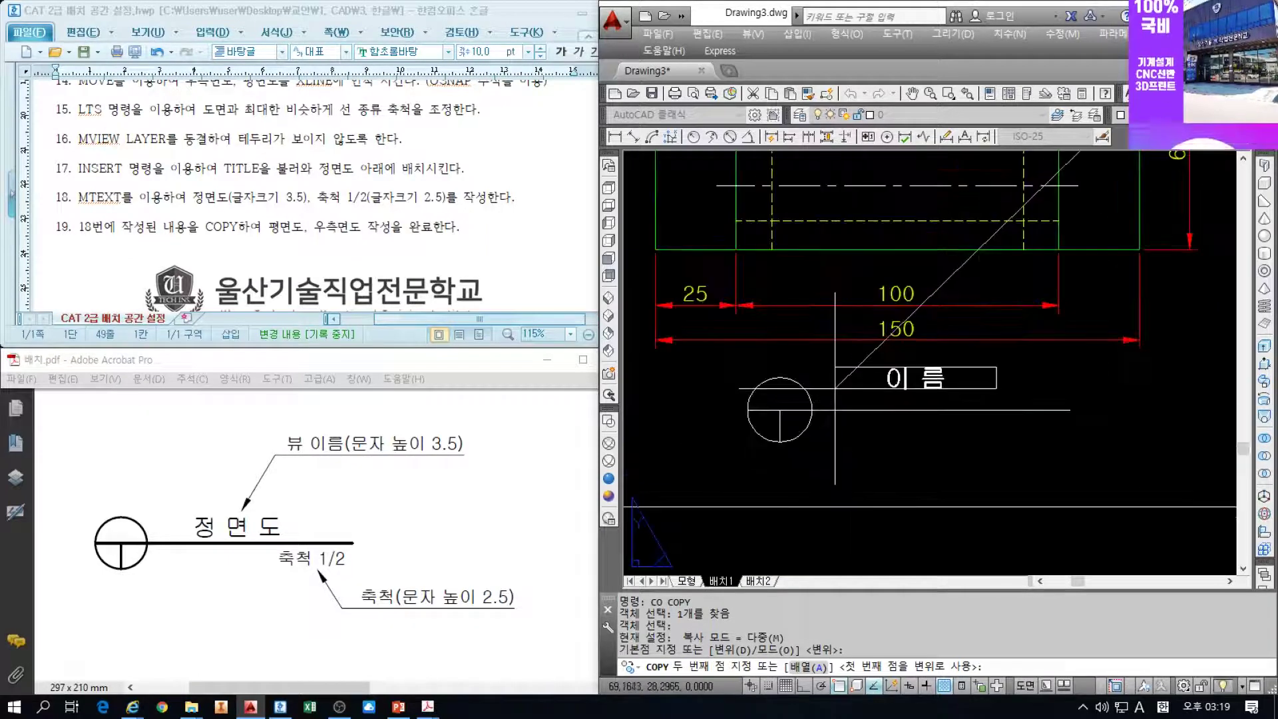
pyautogui.click(837, 391)
pyautogui.click(855, 445)
pyautogui.press('Escape')
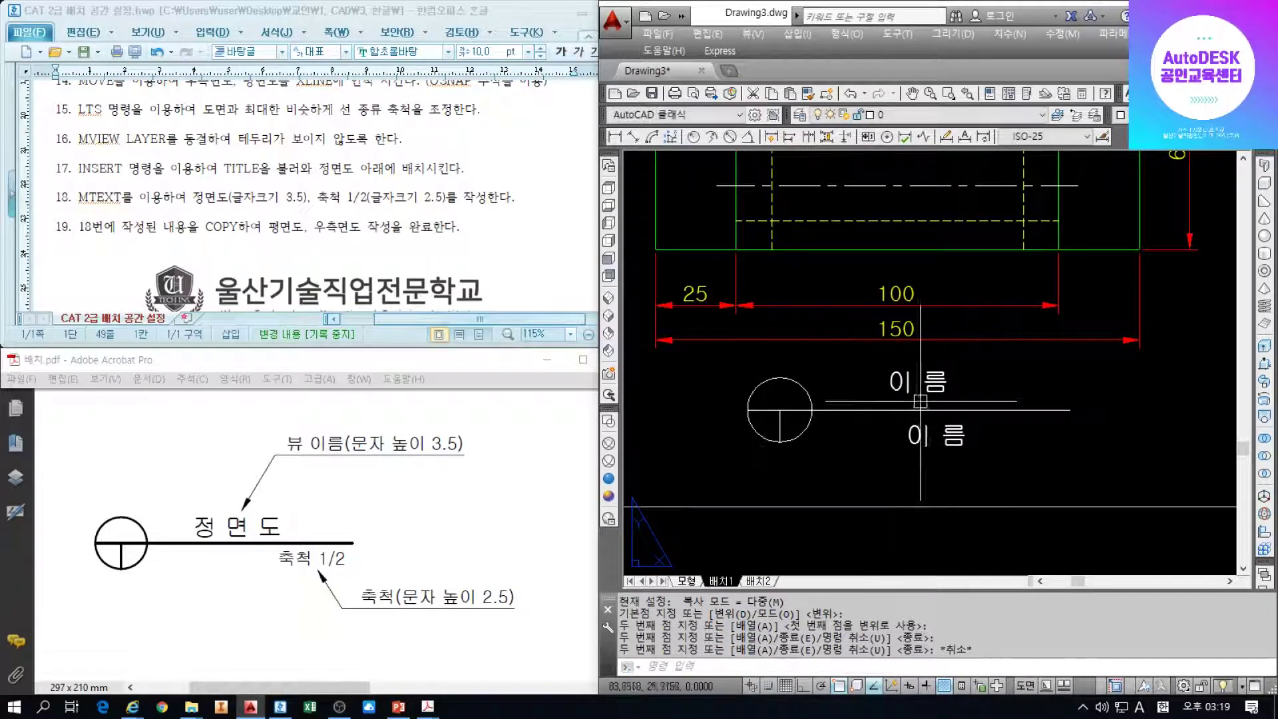
pyautogui.press('Escape')
pyautogui.press('Escape')
# Change the upper 이름 text beside the circle to 정 면 도 at text height 3.5
pyautogui.doubleClick(957, 384)
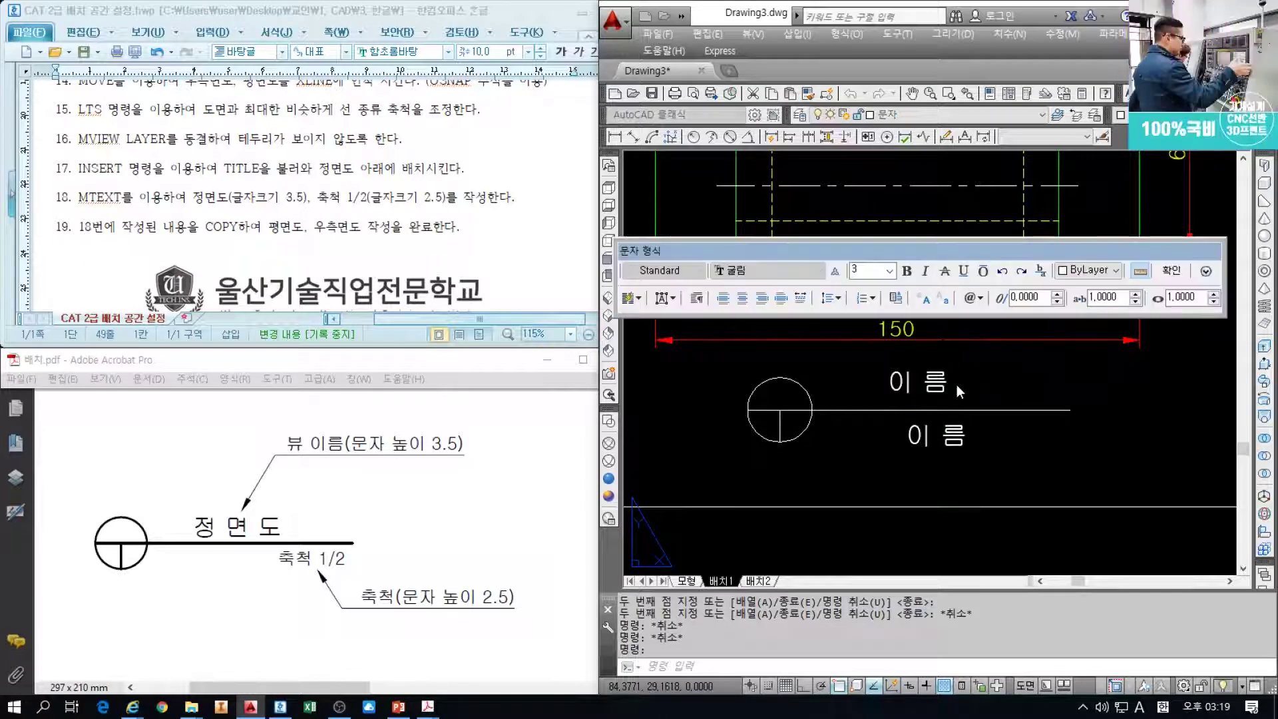
pyautogui.moveTo(869, 270); pyautogui.dragTo(850, 269)
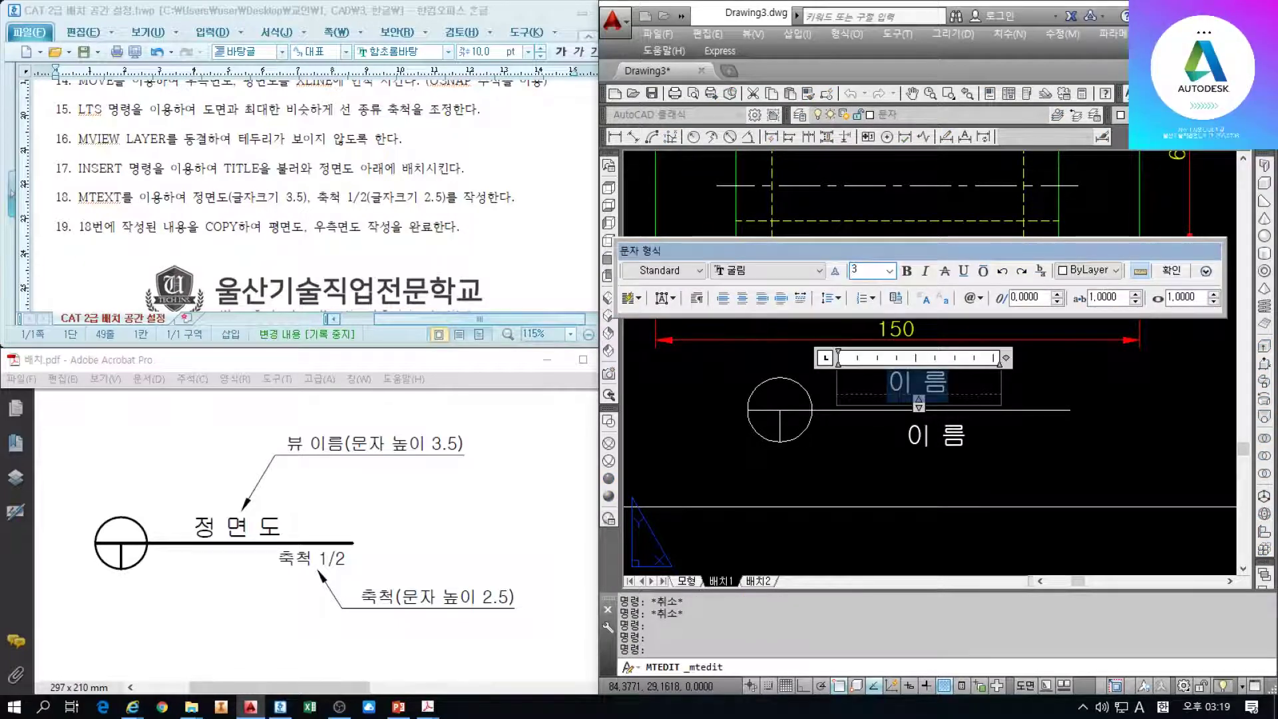
pyautogui.doubleClick(868, 273)
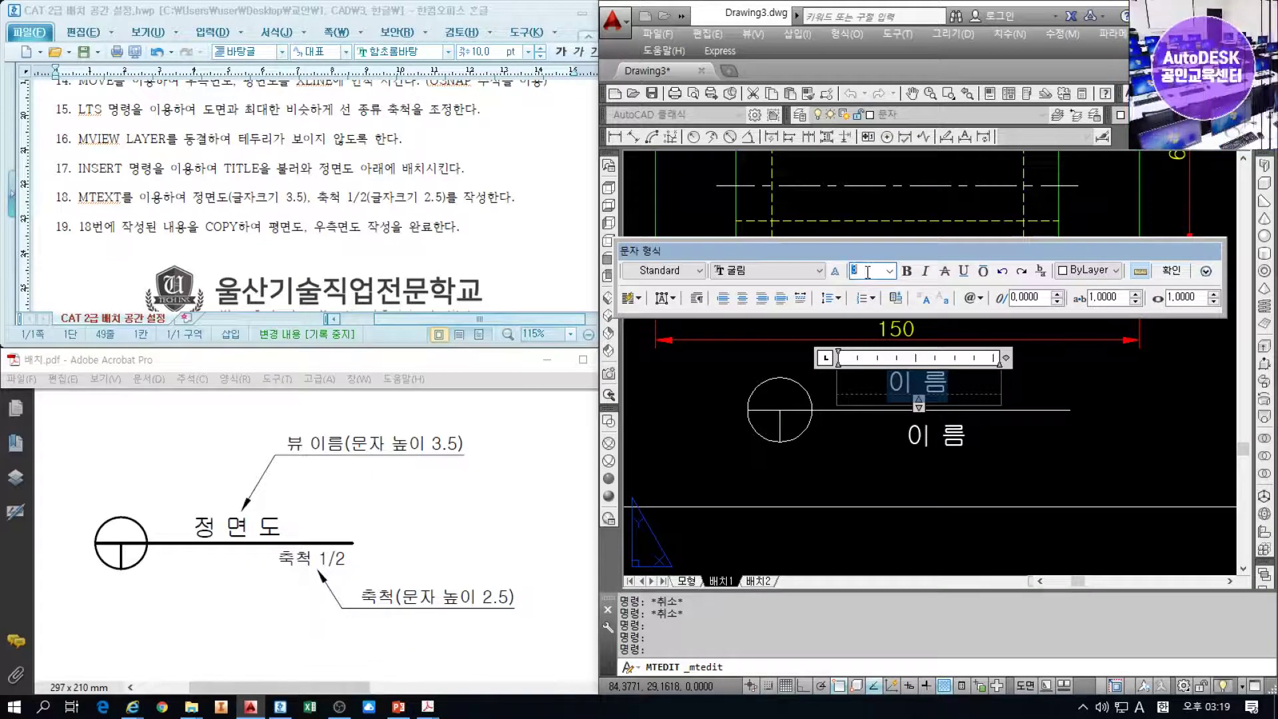
pyautogui.press('Return')
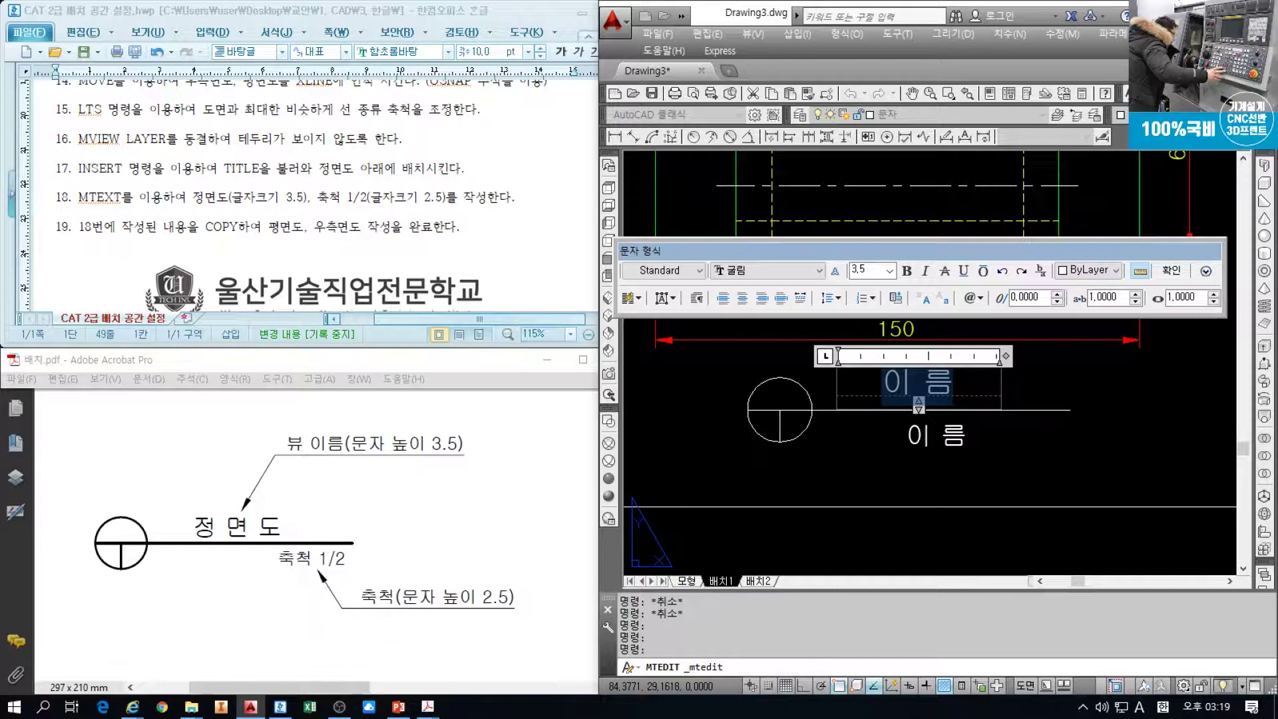
pyautogui.write('WJ')
pyautogui.press('BackSpace')
pyautogui.press('Hangul')
pyautogui.write('정 면 도')
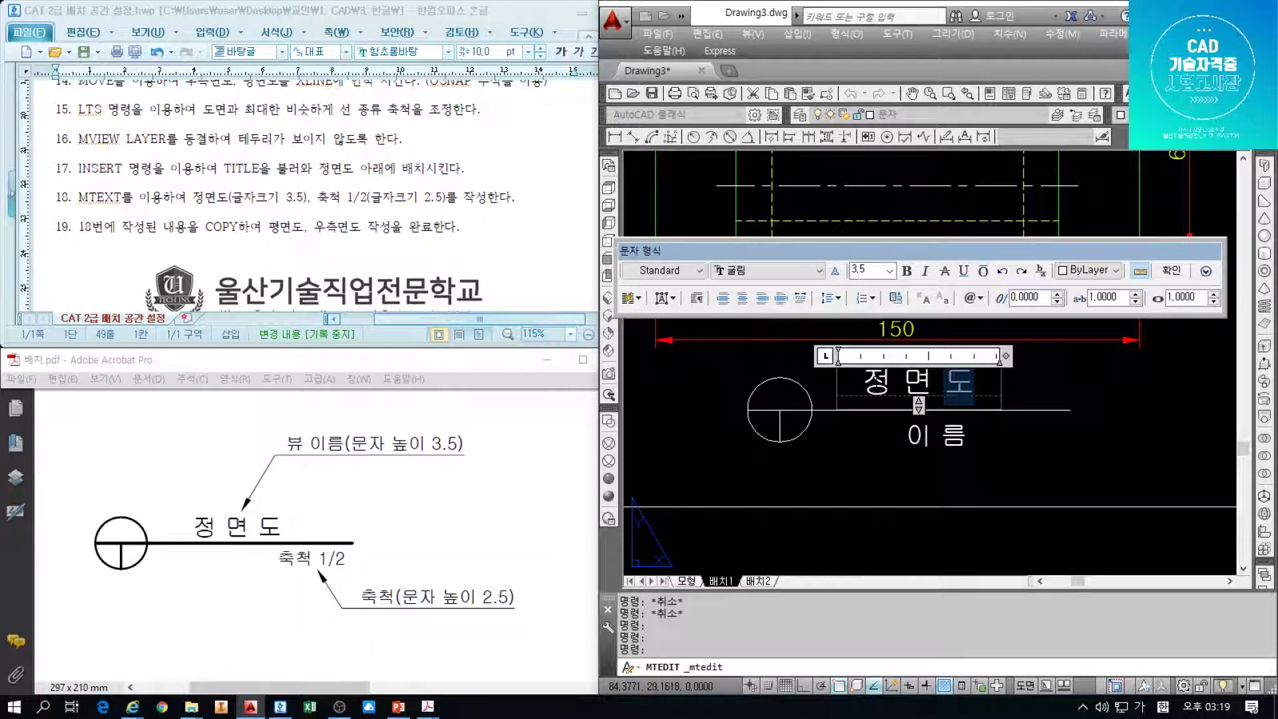
pyautogui.hotkey('ctrl', 'Return')
pyautogui.click(873, 383)
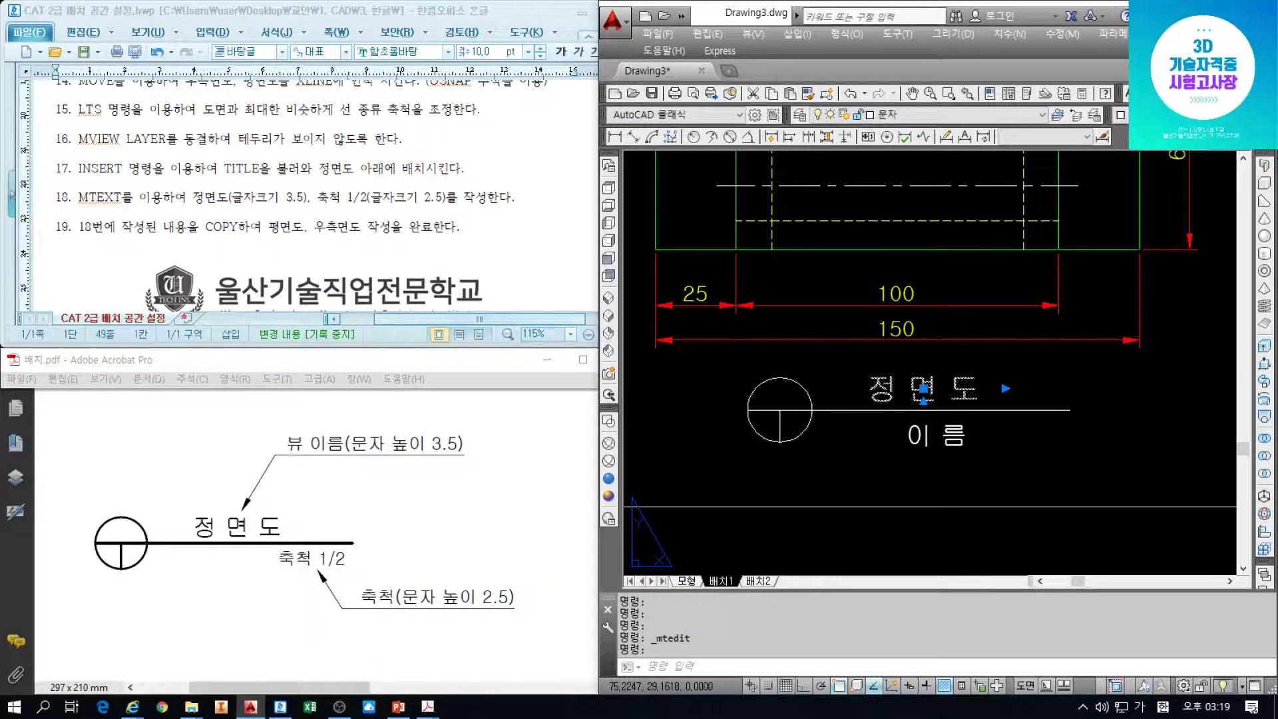
pyautogui.press('Escape')
pyautogui.press('Escape')
# Change the lower 이름 placeholder to 축척 1/2 at height 2.5 and nudge it right
pyautogui.doubleClick(931, 431)
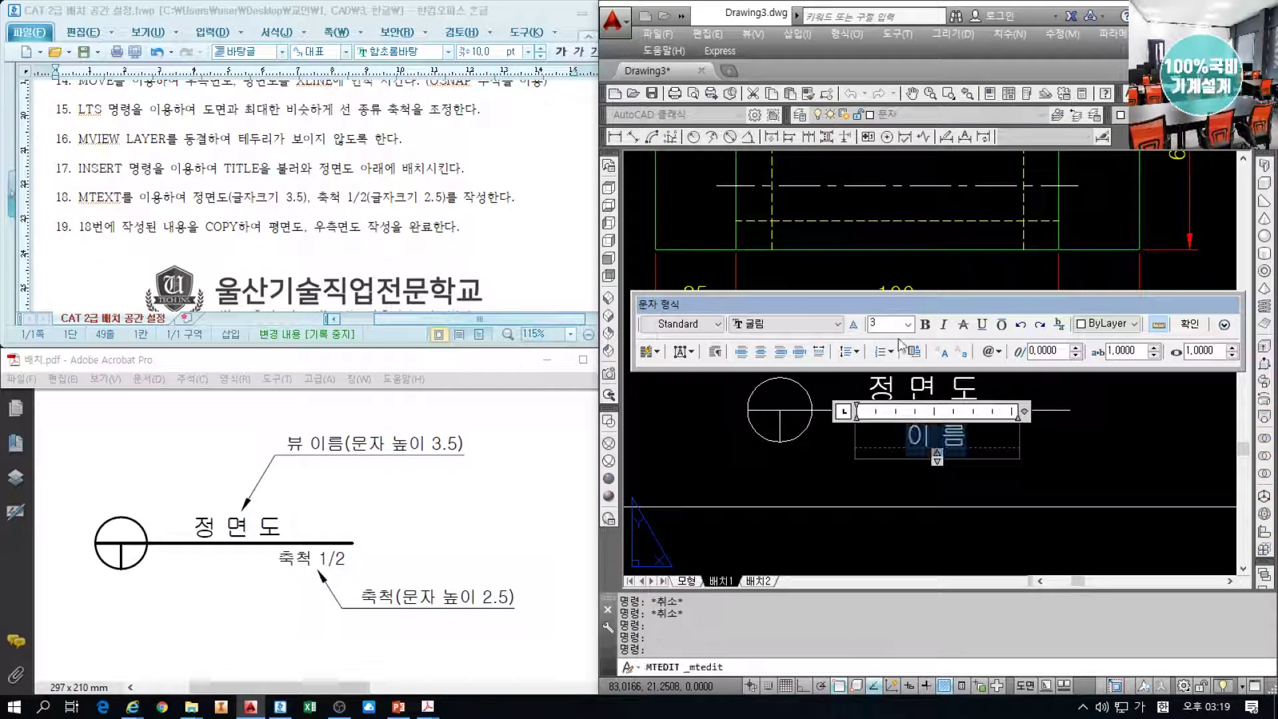
pyautogui.doubleClick(895, 323)
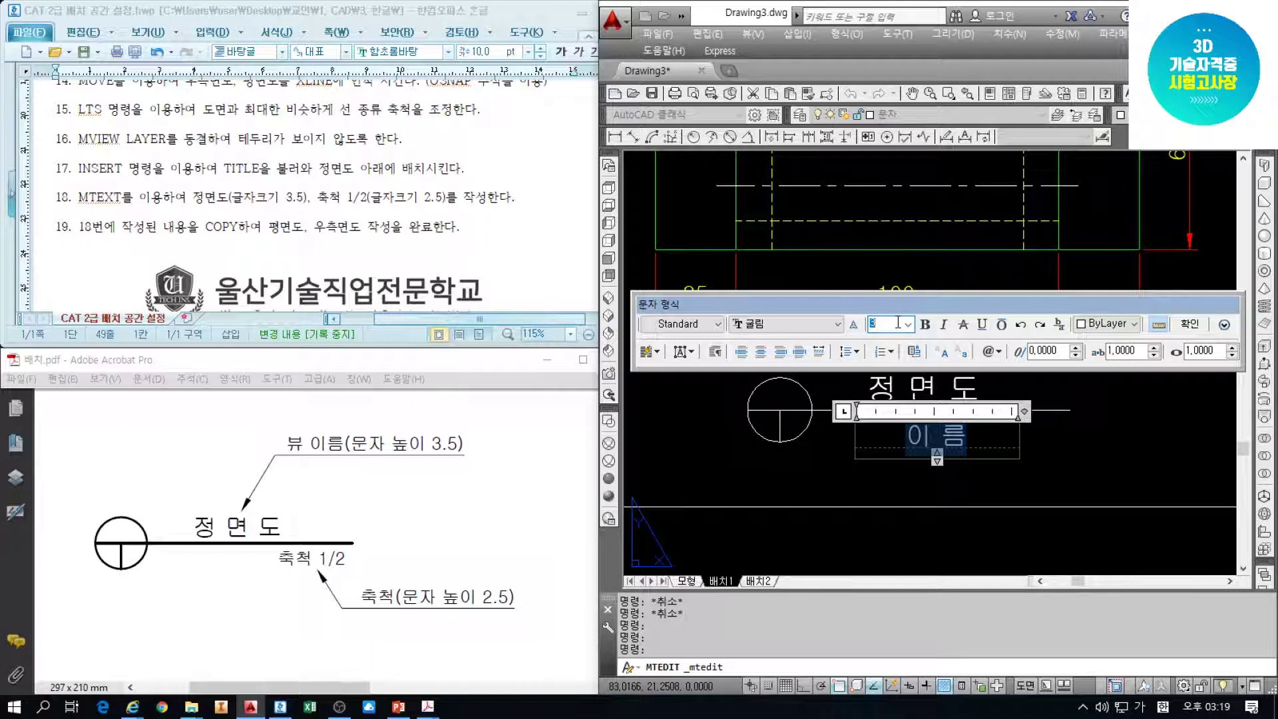
pyautogui.press('Return')
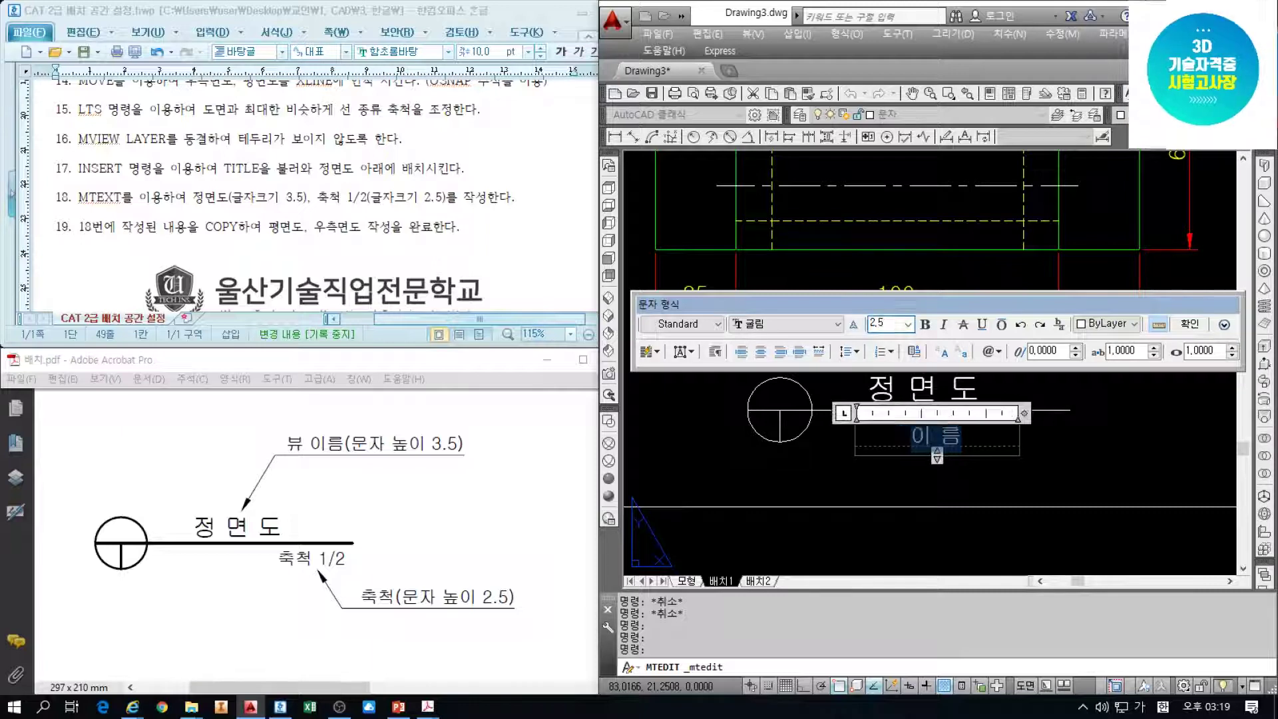
pyautogui.write('추')
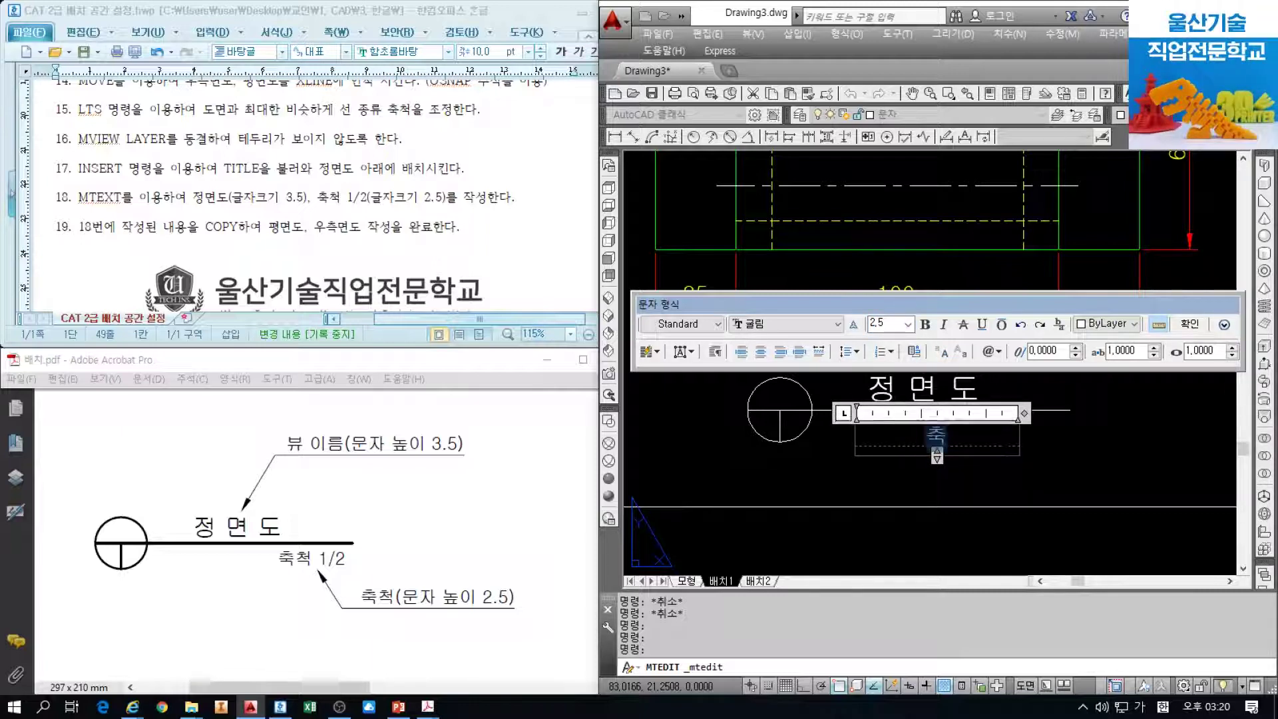
pyautogui.write('척 1/2')
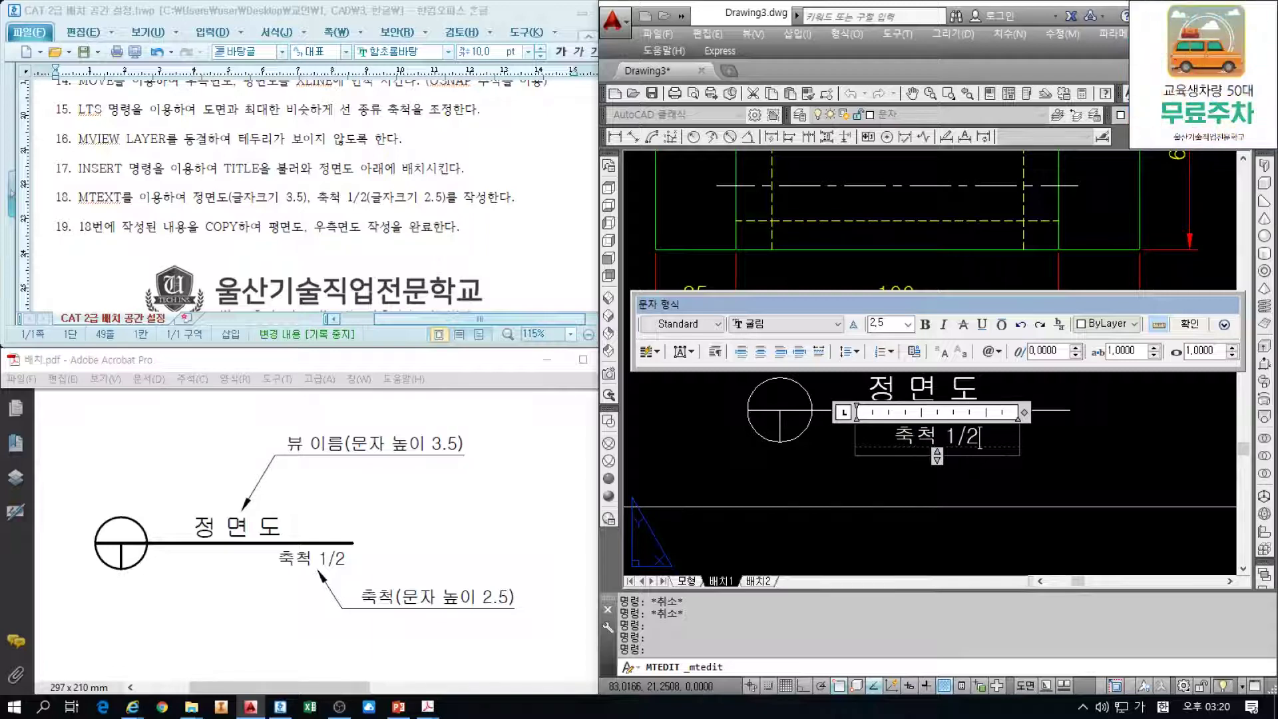
pyautogui.hotkey('ctrl', 'Return')
pyautogui.click(927, 431)
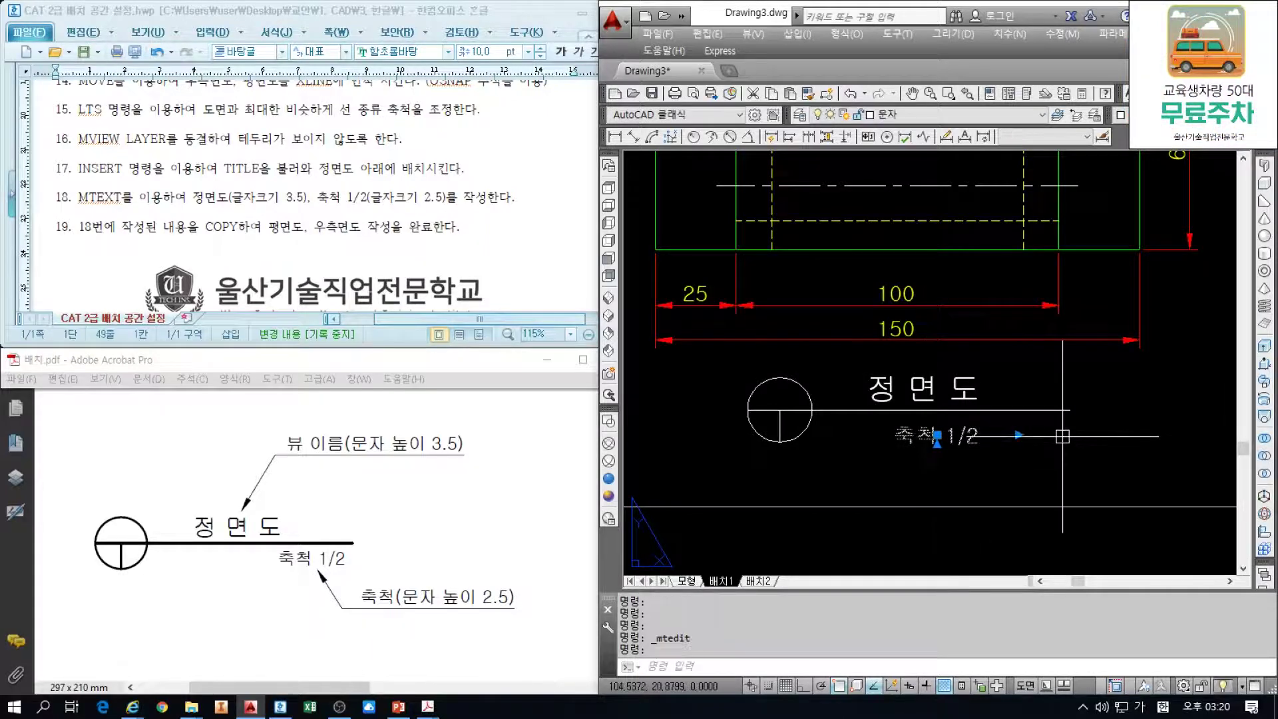
pyautogui.hotkey('ctrl', 'Right')
pyautogui.hotkey('ctrl', 'Right')
pyautogui.hotkey('ctrl', 'Right')
pyautogui.hotkey('ctrl', 'Right')
pyautogui.hotkey('ctrl', 'Right')
pyautogui.hotkey('ctrl', 'Right')
pyautogui.hotkey('ctrl', 'Right')
pyautogui.hotkey('ctrl', 'Right')
pyautogui.hotkey('ctrl', 'Right')
pyautogui.hotkey('ctrl', 'Right')
pyautogui.hotkey('ctrl', 'Right')
pyautogui.hotkey('ctrl', 'Right')
pyautogui.hotkey('ctrl', 'Right')
pyautogui.hotkey('ctrl', 'Right')
pyautogui.hotkey('ctrl', 'Right')
pyautogui.hotkey('ctrl', 'Right')
pyautogui.hotkey('ctrl', 'Right')
pyautogui.hotkey('ctrl', 'Right')
pyautogui.hotkey('ctrl', 'Right')
pyautogui.hotkey('ctrl', 'Right')
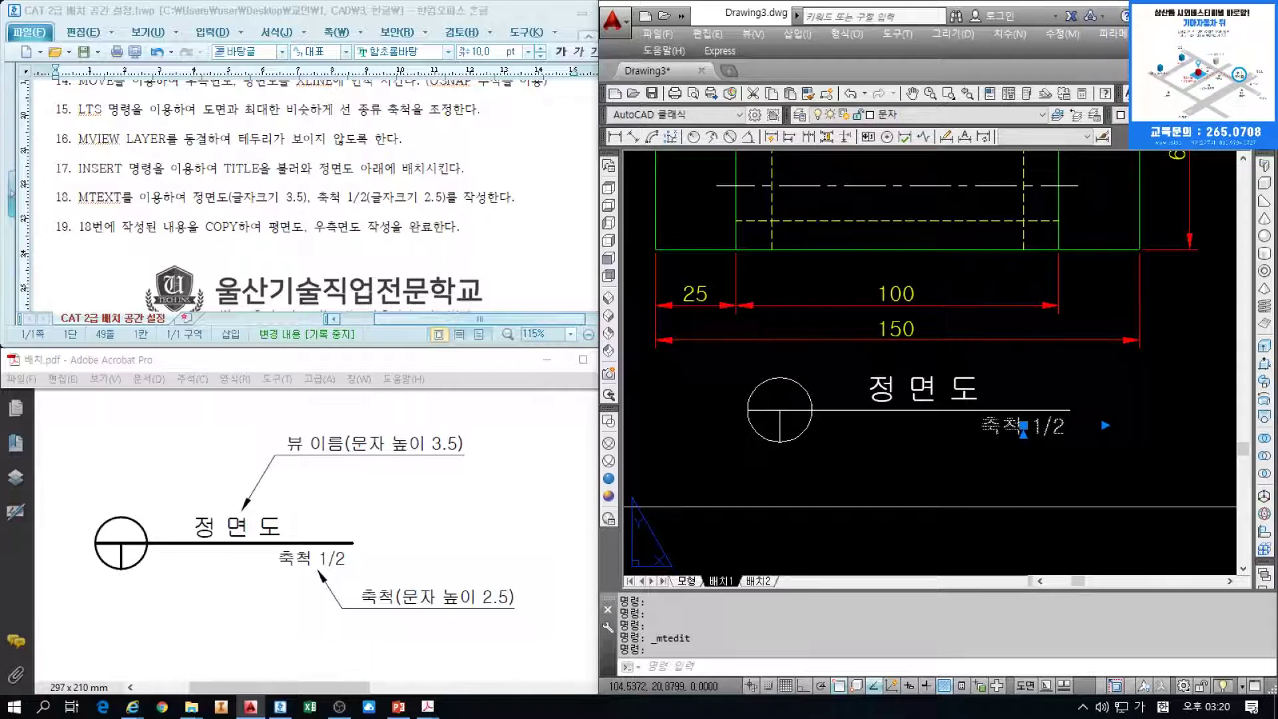
pyautogui.press('Escape')
pyautogui.press('Escape')
pyautogui.scroll(-3, 953, 444)
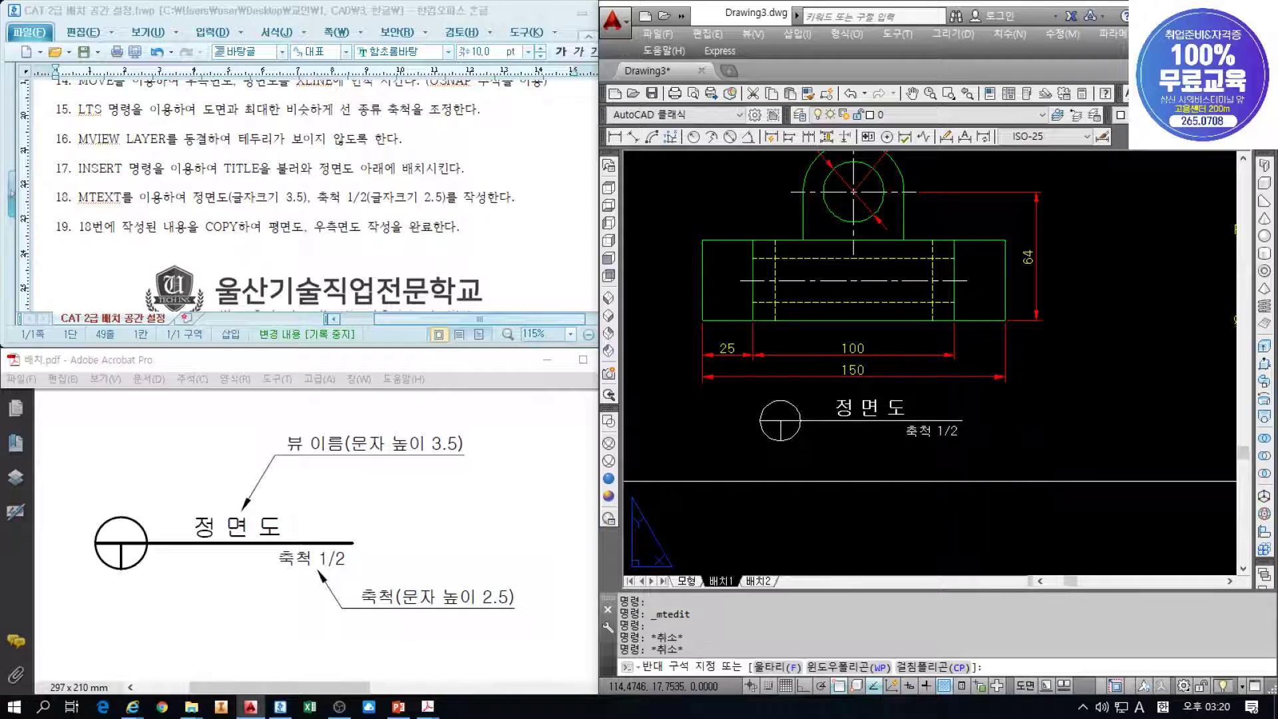
# Select the front-view title label objects and turn ortho mode on
pyautogui.click(998, 451)
pyautogui.click(752, 391)
pyautogui.scroll(-4, 816, 394)
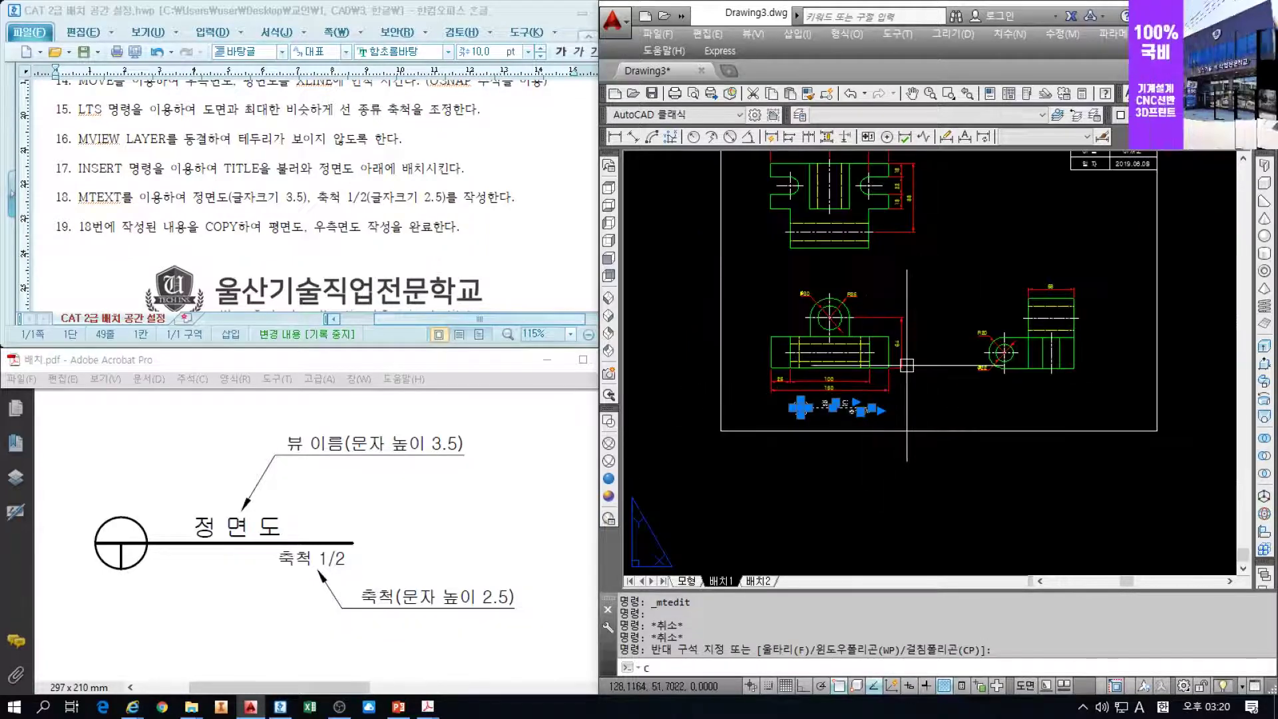
pyautogui.write('co')
pyautogui.press('Return')
pyautogui.press('Escape')
pyautogui.press('Escape')
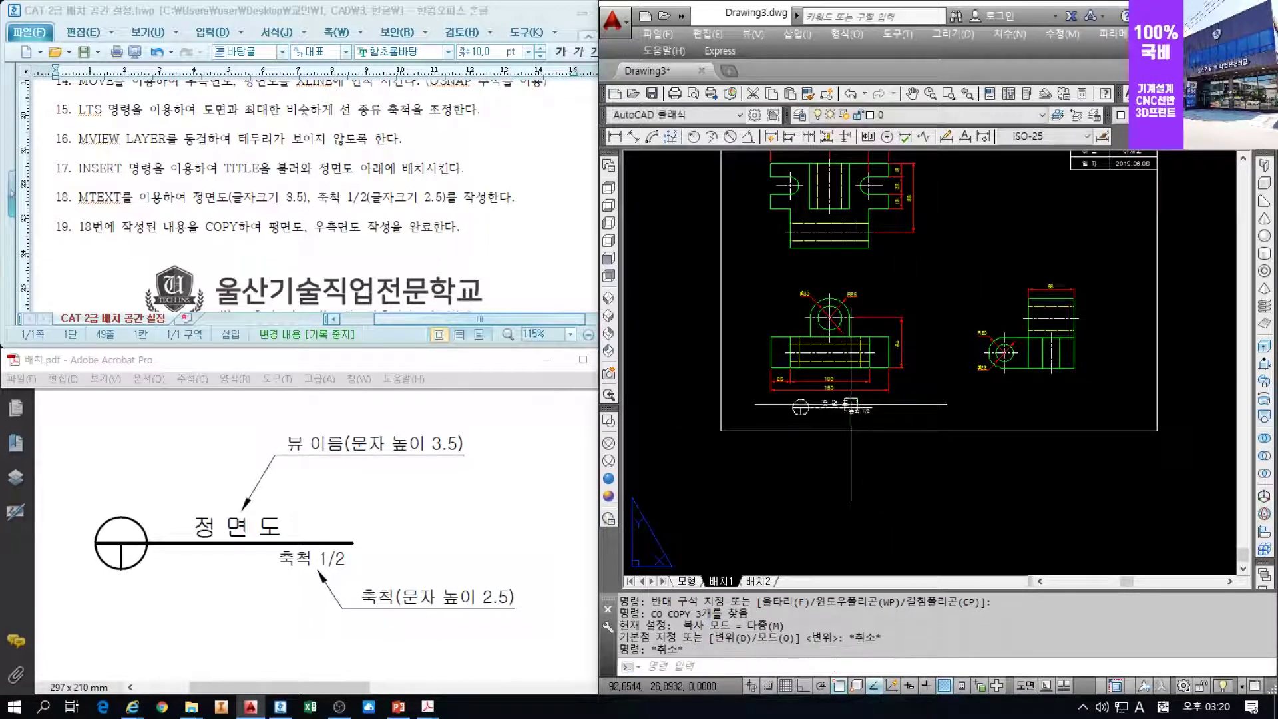
pyautogui.press('F8')
pyautogui.write('xl')
pyautogui.press('Return')
pyautogui.press('Escape')
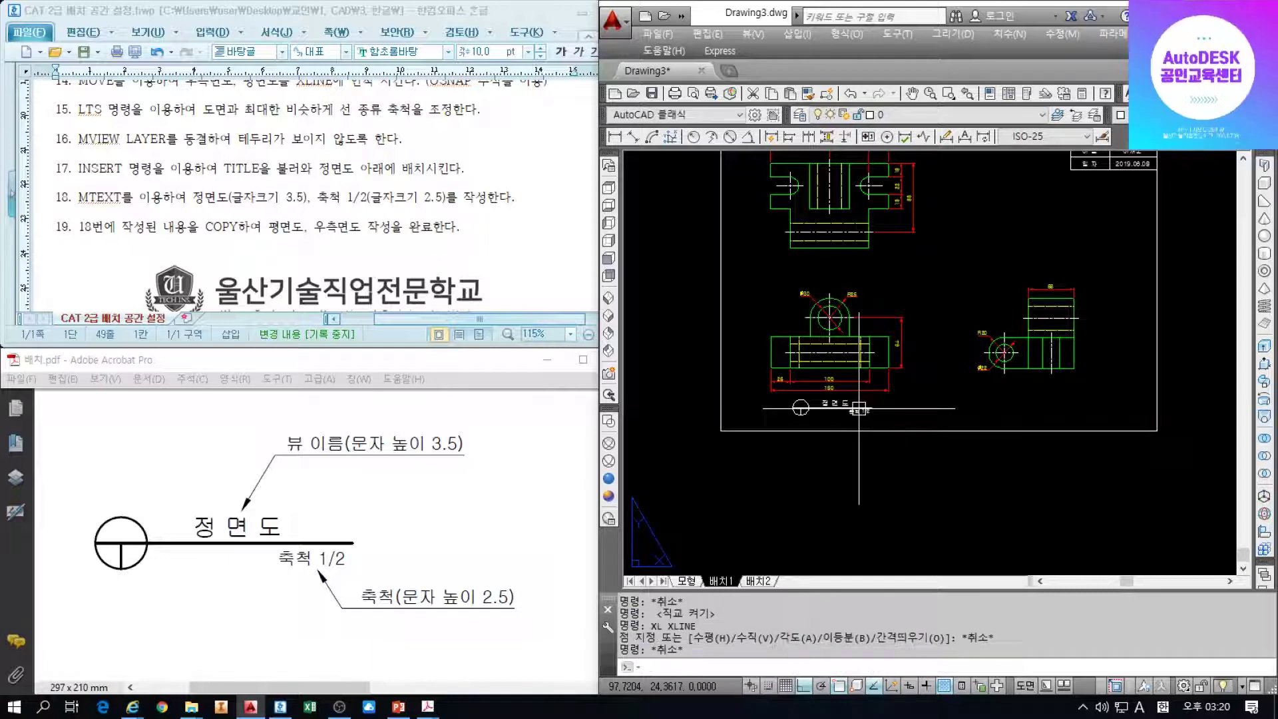
# Copy the circle symbol, 정 면 도 and 축척 1/2 beneath the right-side and top views
pyautogui.press('Return')
pyautogui.scroll(2, 878, 416)
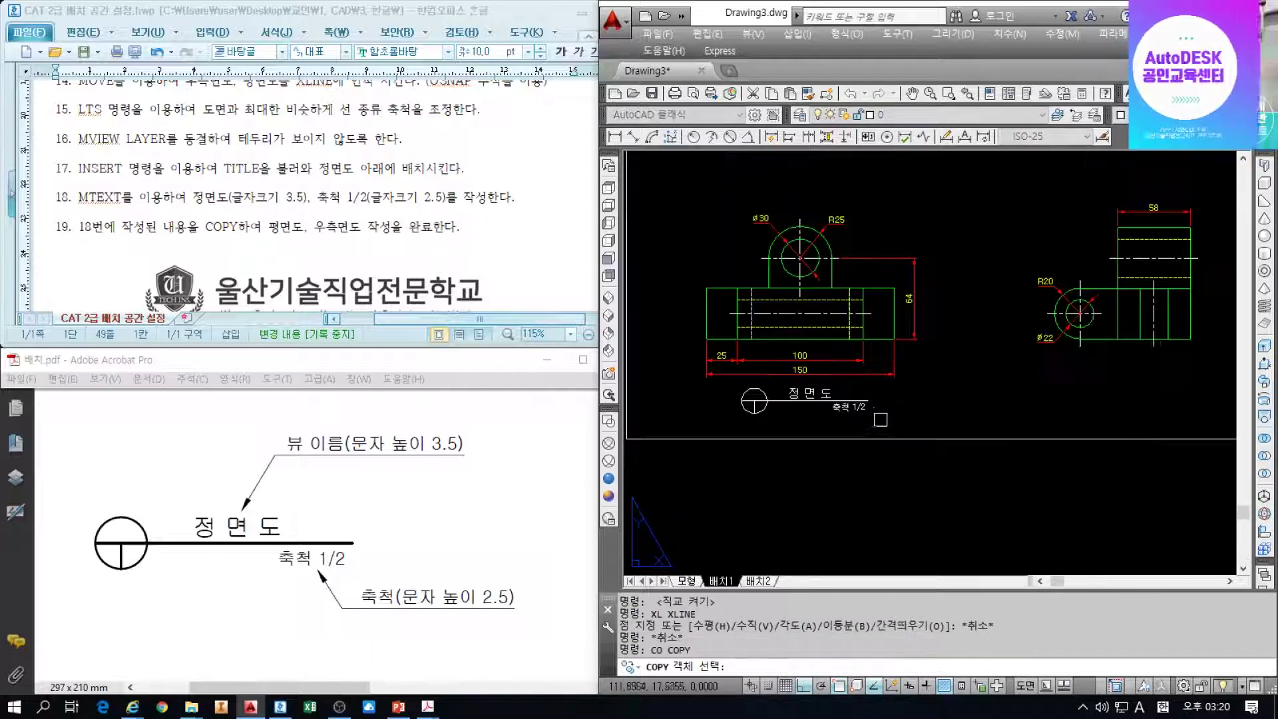
pyautogui.click(889, 422)
pyautogui.click(738, 386)
pyautogui.press('Return')
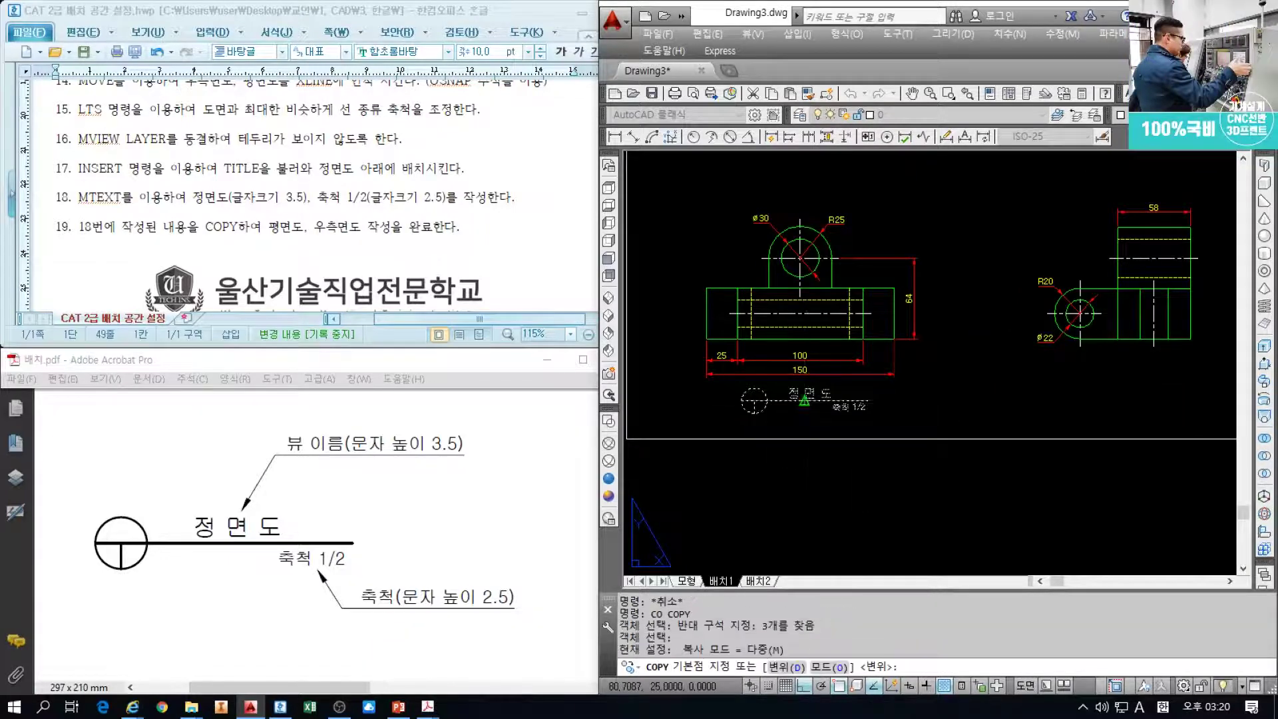
pyautogui.click(805, 400)
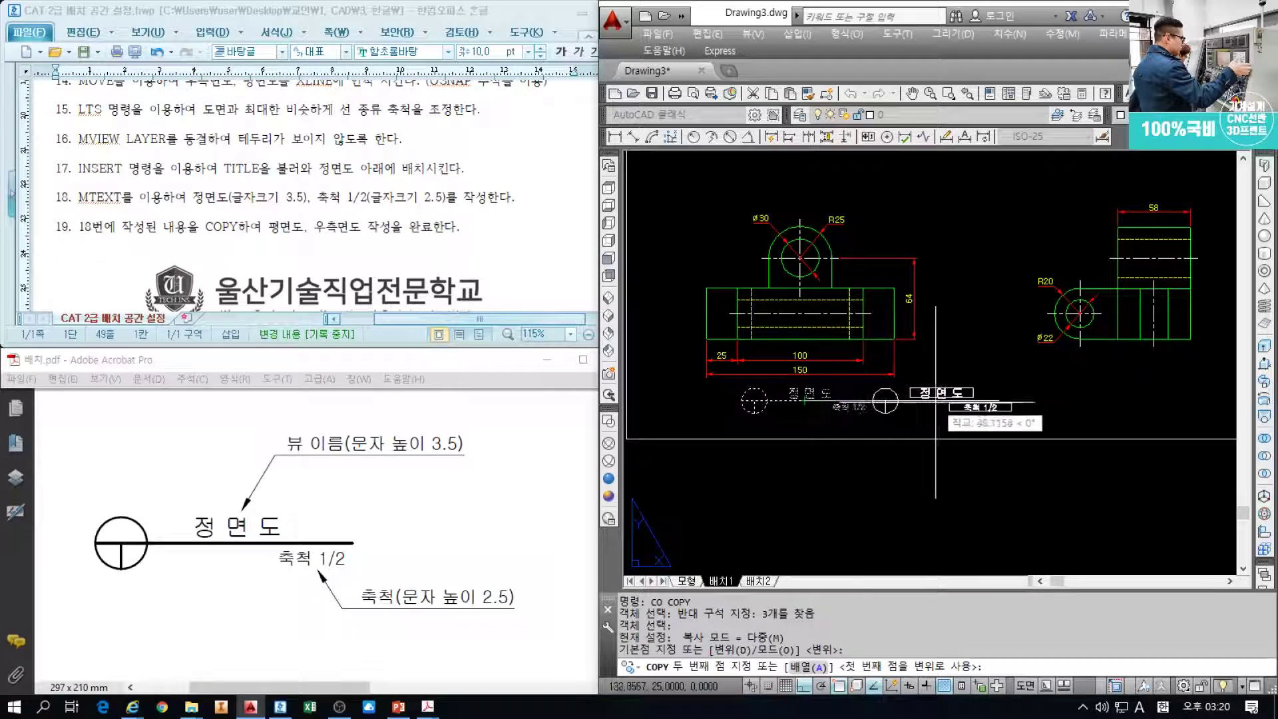
pyautogui.click(1129, 400)
pyautogui.moveTo(1129, 400); pyautogui.dragTo(1133, 554, button='middle')
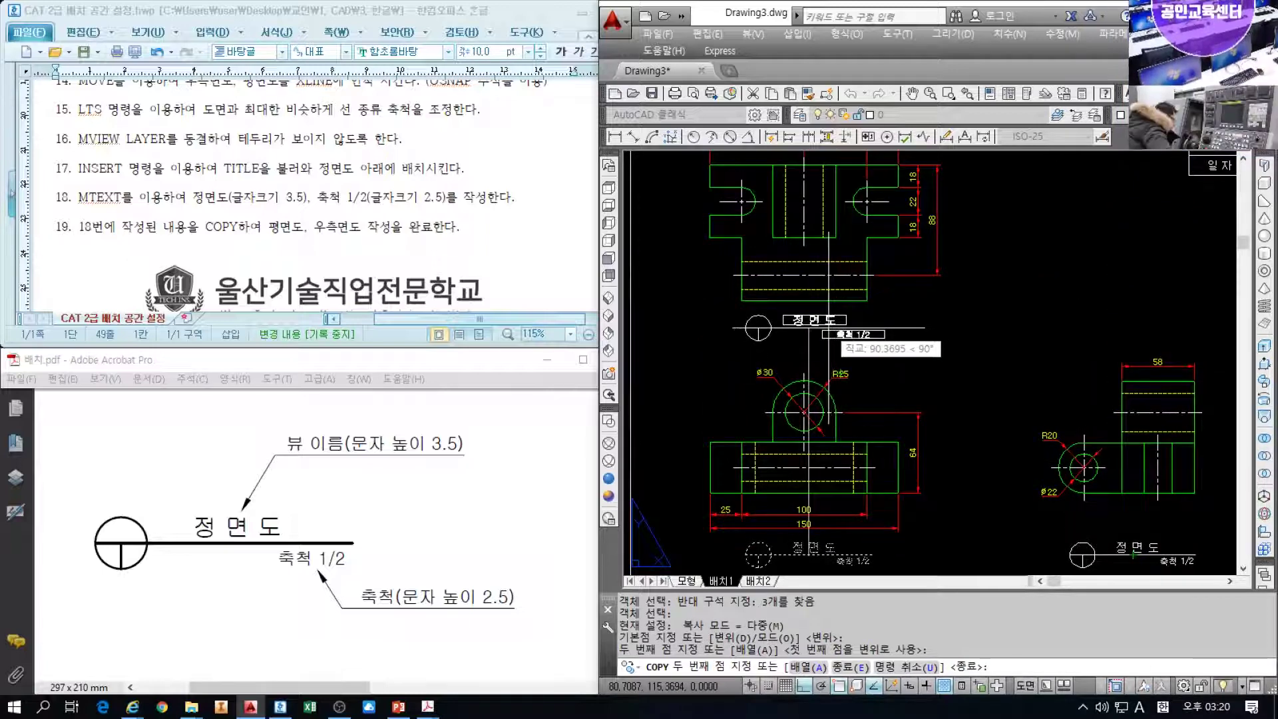
pyautogui.press('Escape')
pyautogui.press('Escape')
pyautogui.press('Escape')
pyautogui.scroll(4, 784, 325)
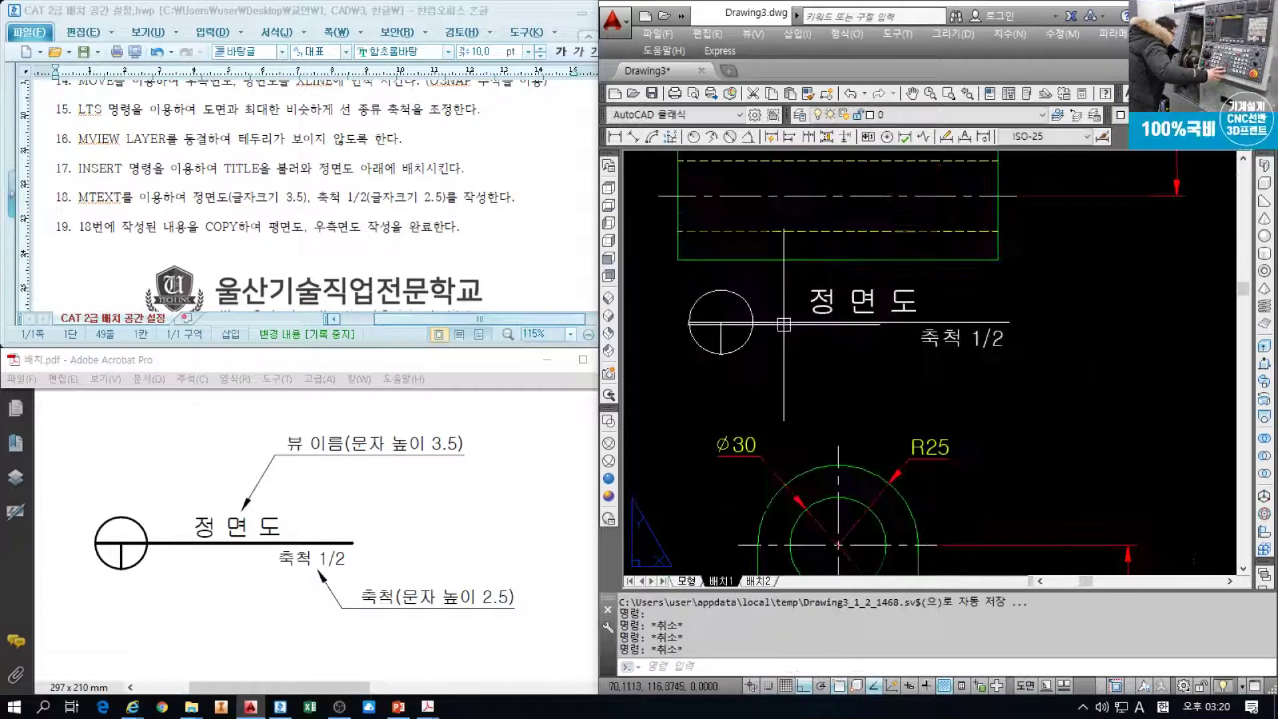
# Rename the label under the top view to 평 면 도
pyautogui.doubleClick(819, 303)
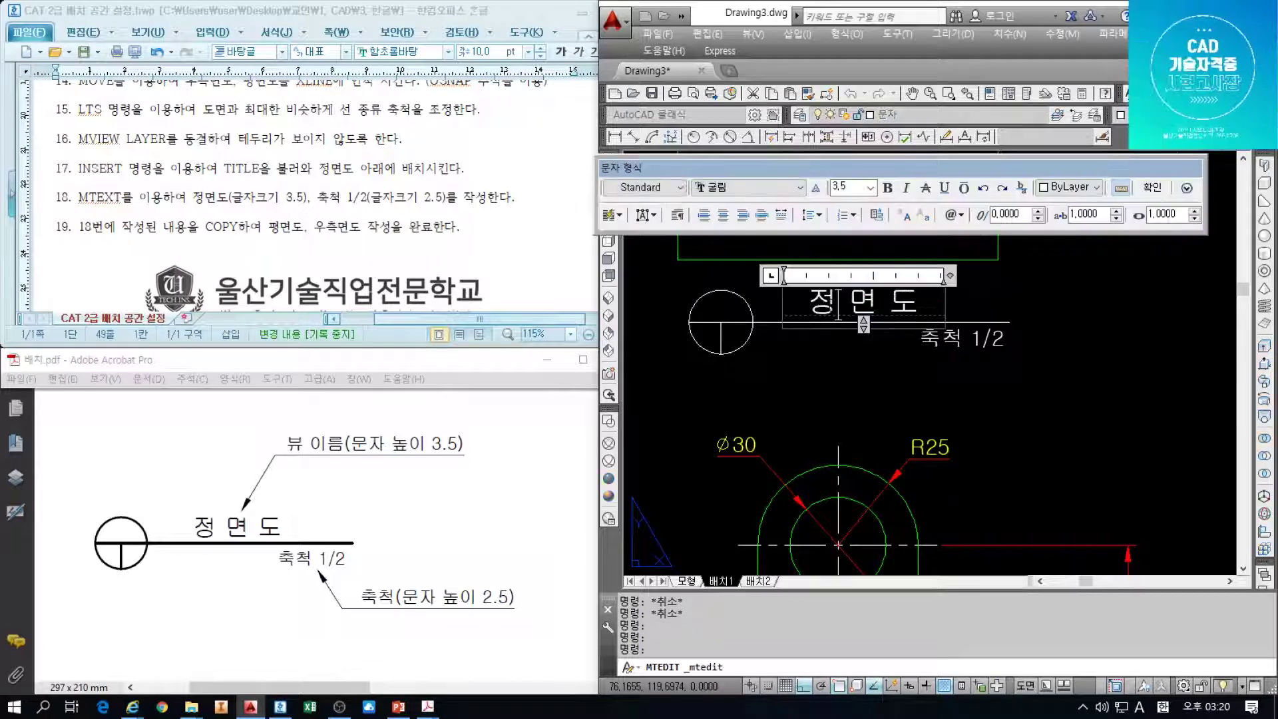
pyautogui.write('vu')
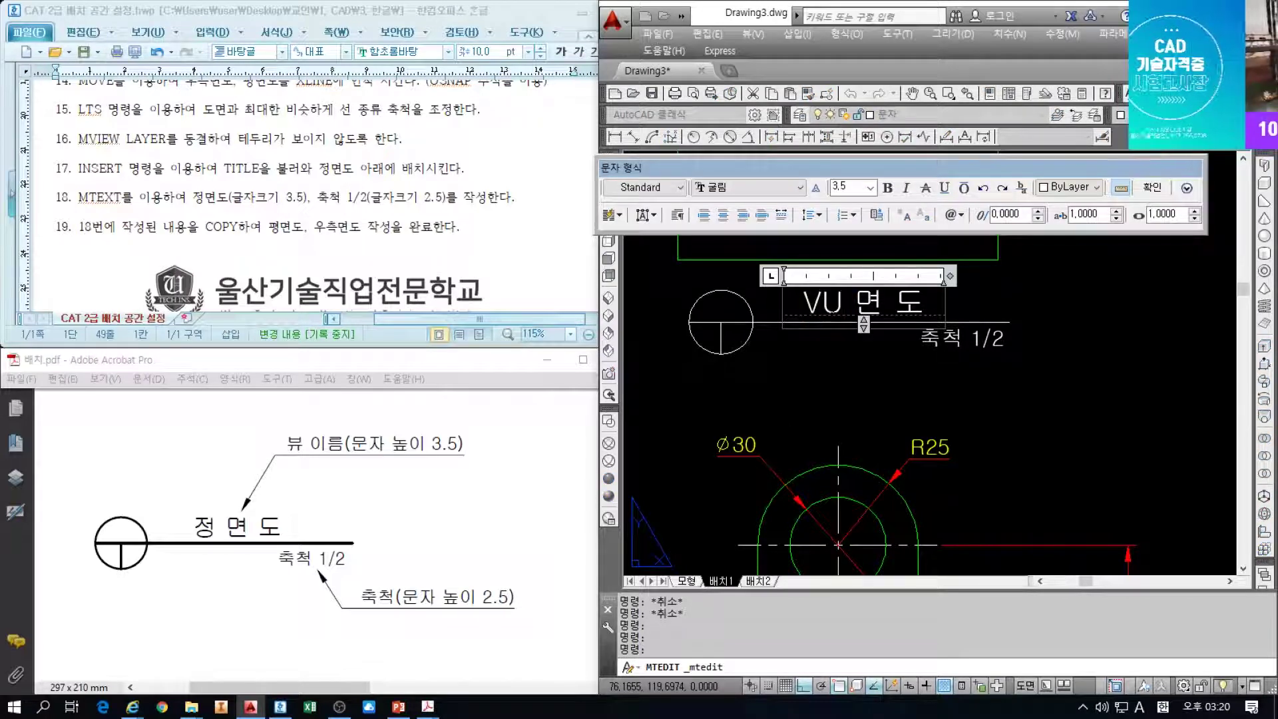
pyautogui.press('BackSpace')
pyautogui.press('BackSpace')
pyautogui.press('Hangul')
pyautogui.write('평')
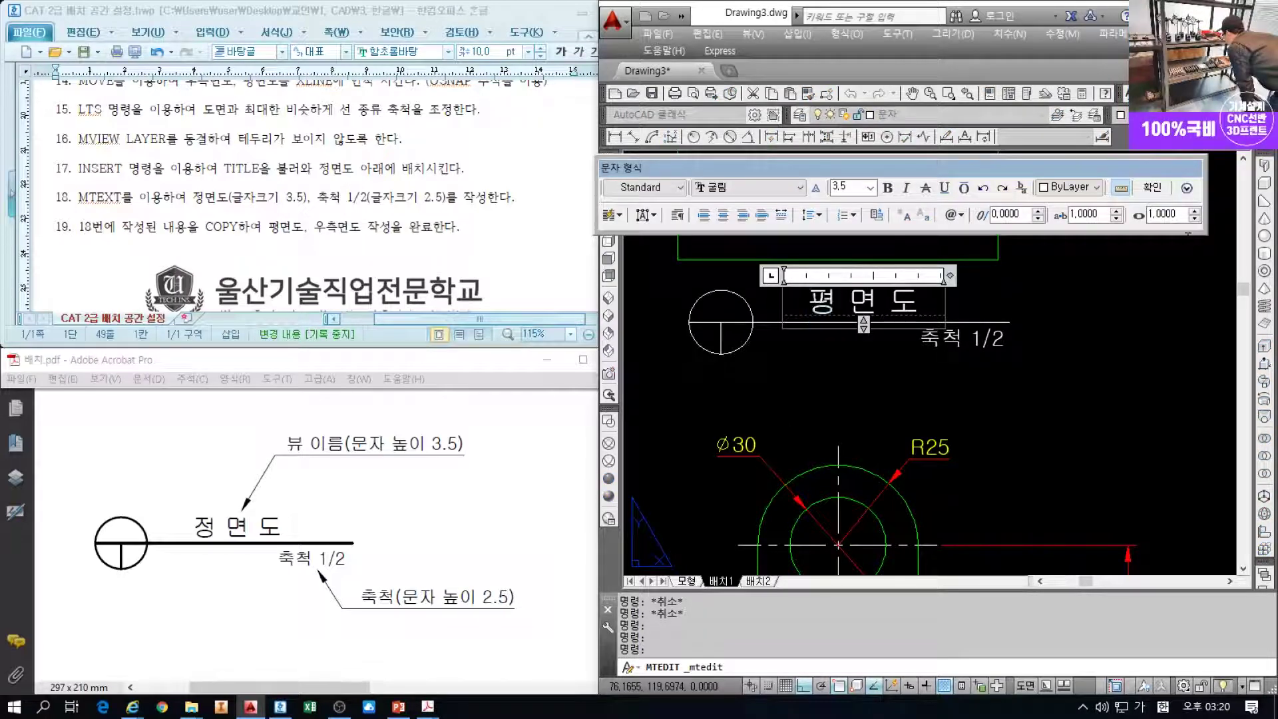
pyautogui.click(1153, 189)
# Check the 교안 reference PDF and rename the right-side view's label to 우측면도
pyautogui.moveTo(427, 707)
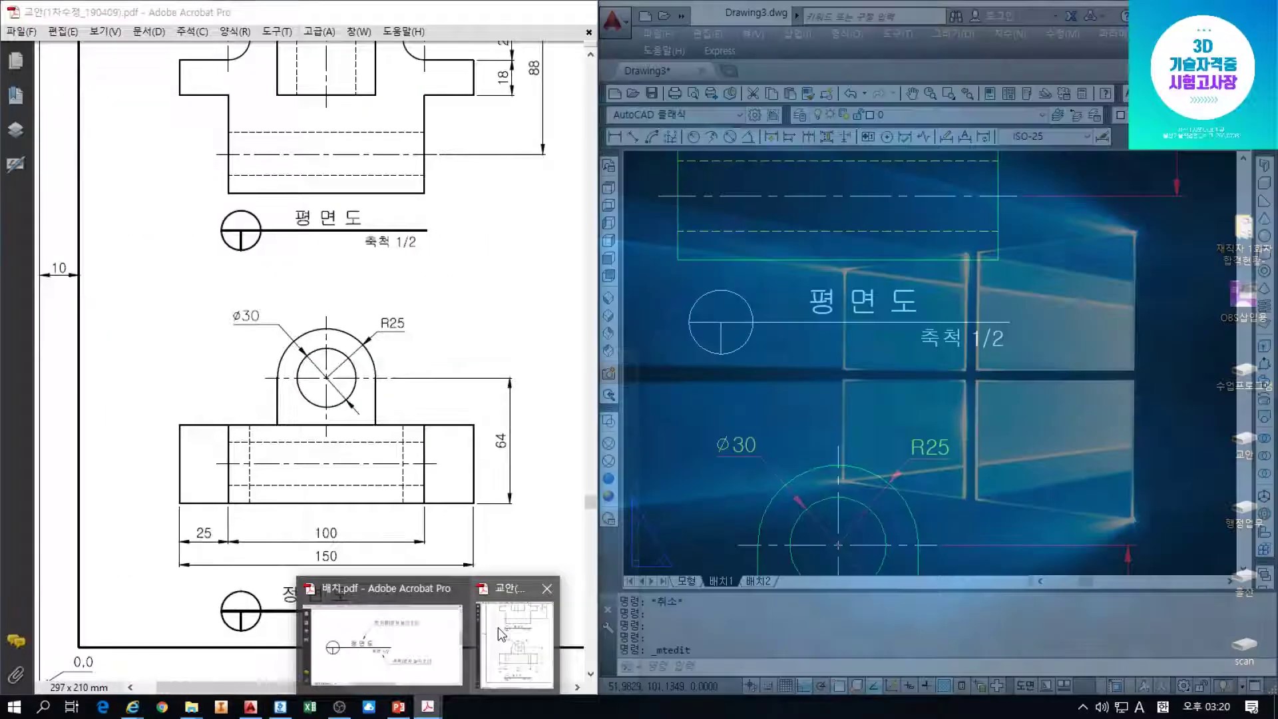
pyautogui.click(498, 633)
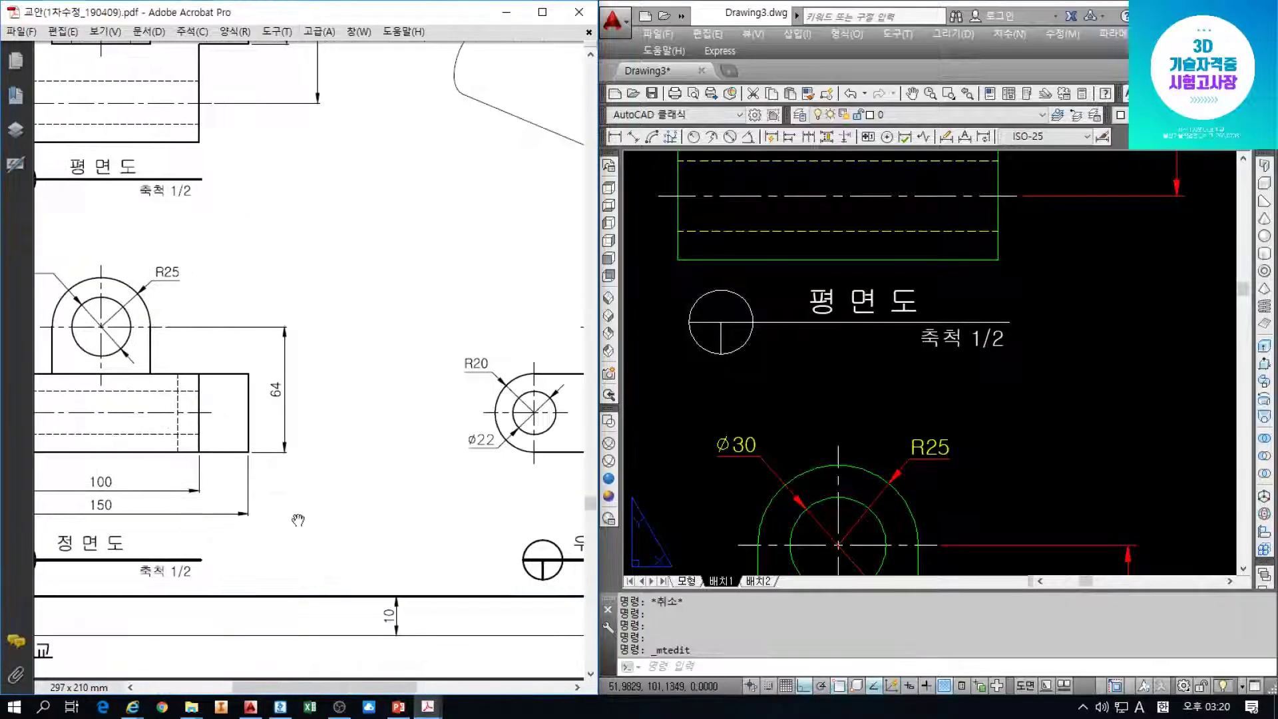
pyautogui.scroll(-5, 978, 513)
pyautogui.scroll(7, 1055, 513)
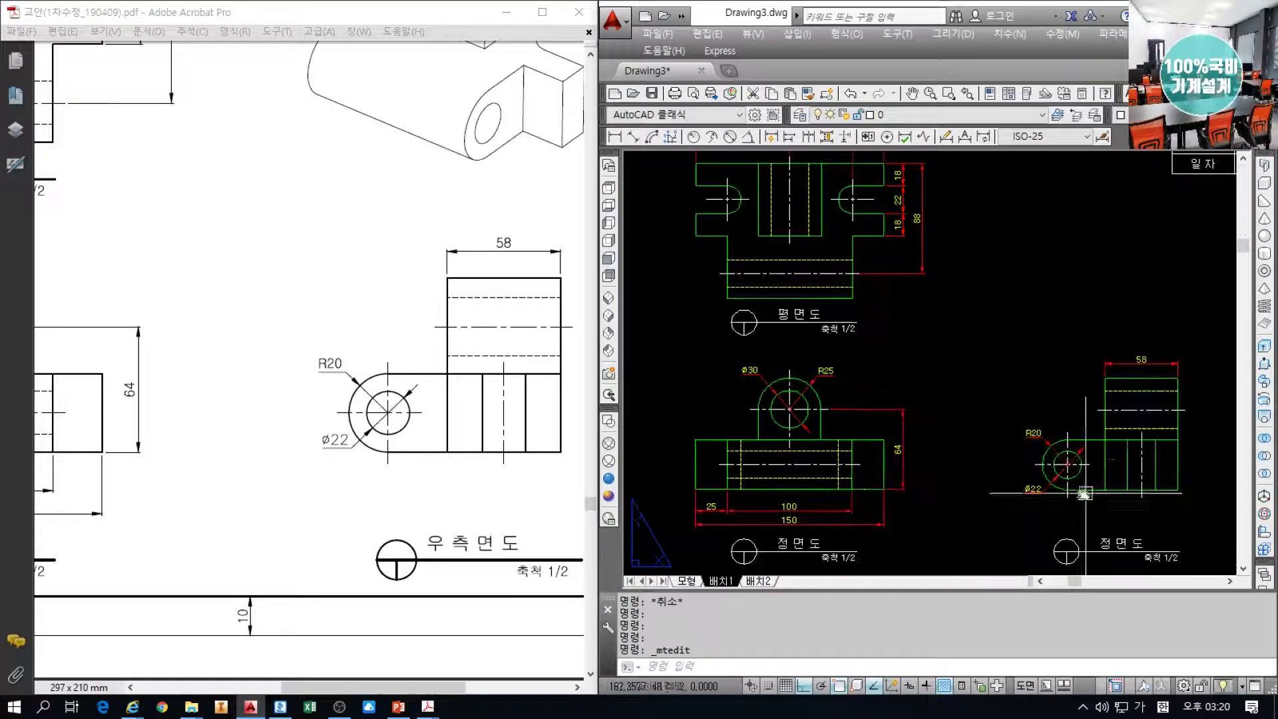
pyautogui.scroll(2, 1029, 474)
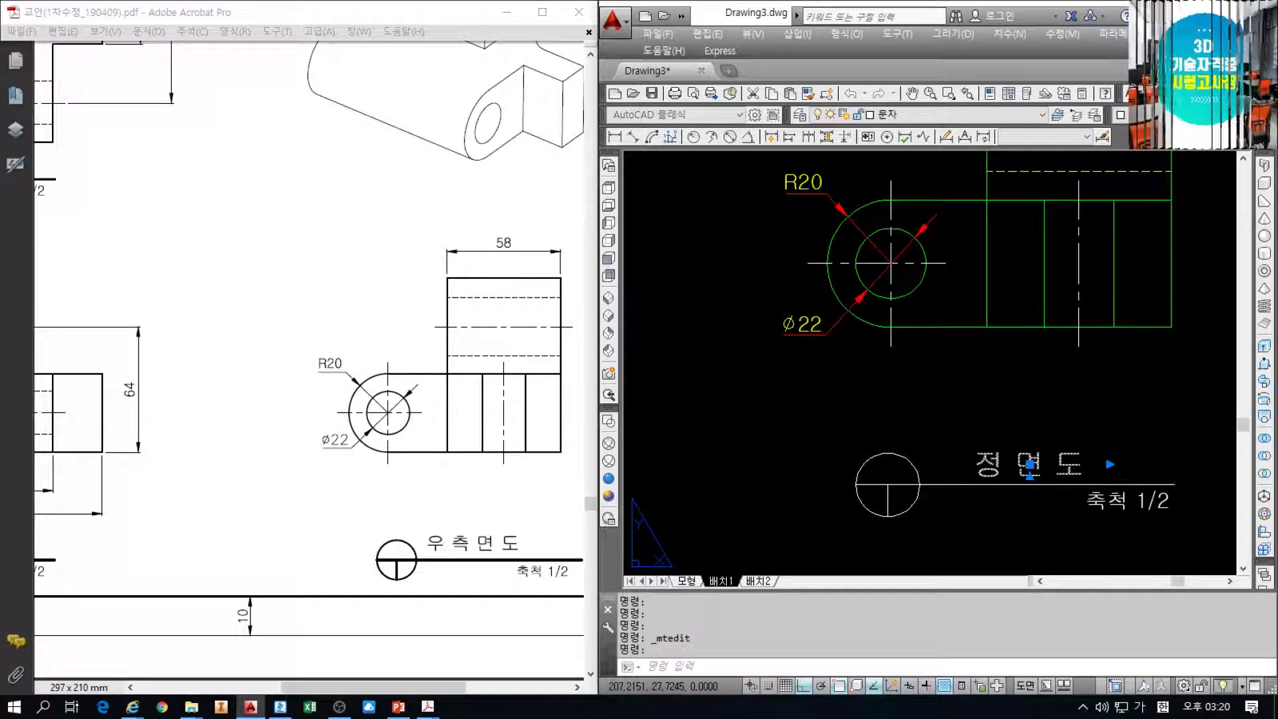
pyautogui.doubleClick(1002, 467)
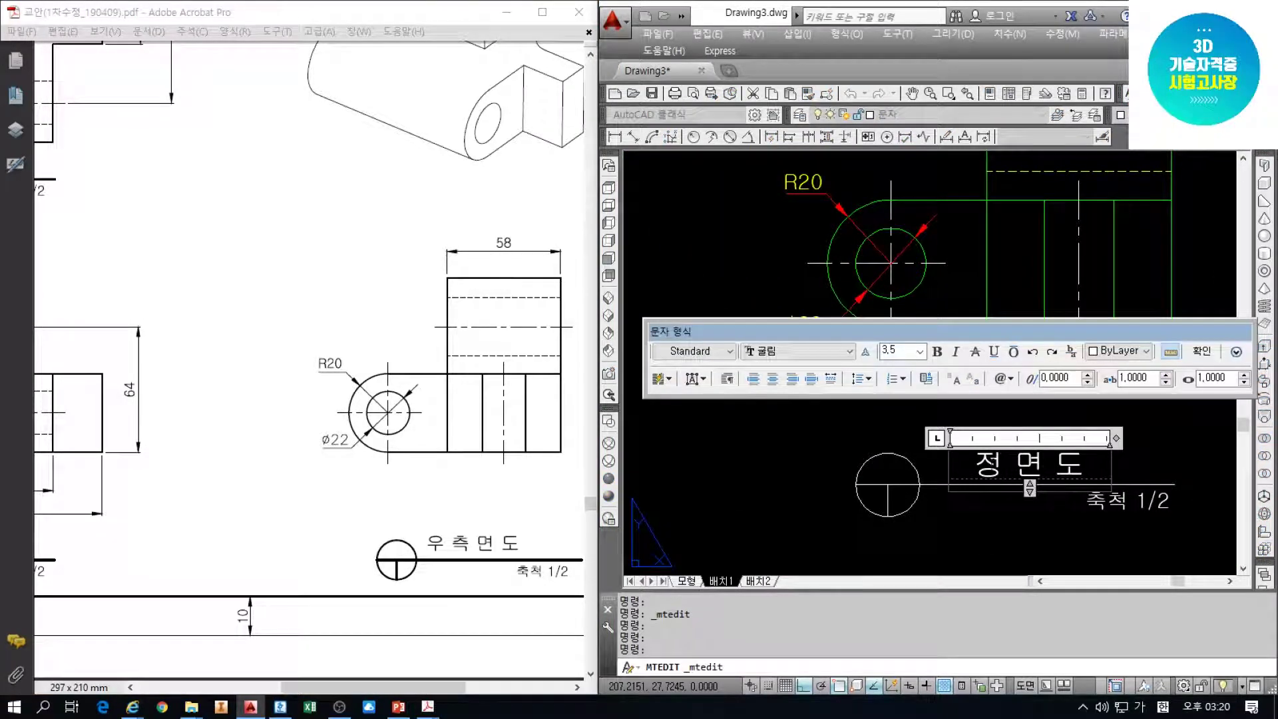
pyautogui.write('우측')
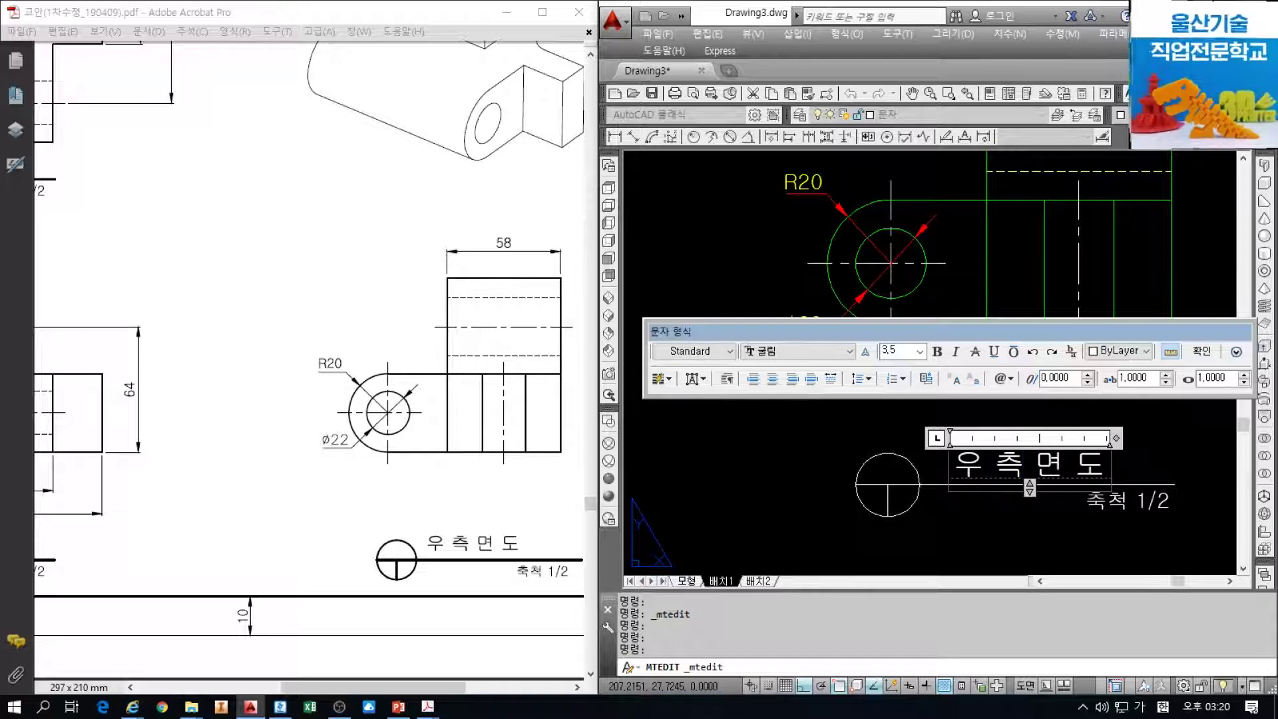
pyautogui.click(1202, 352)
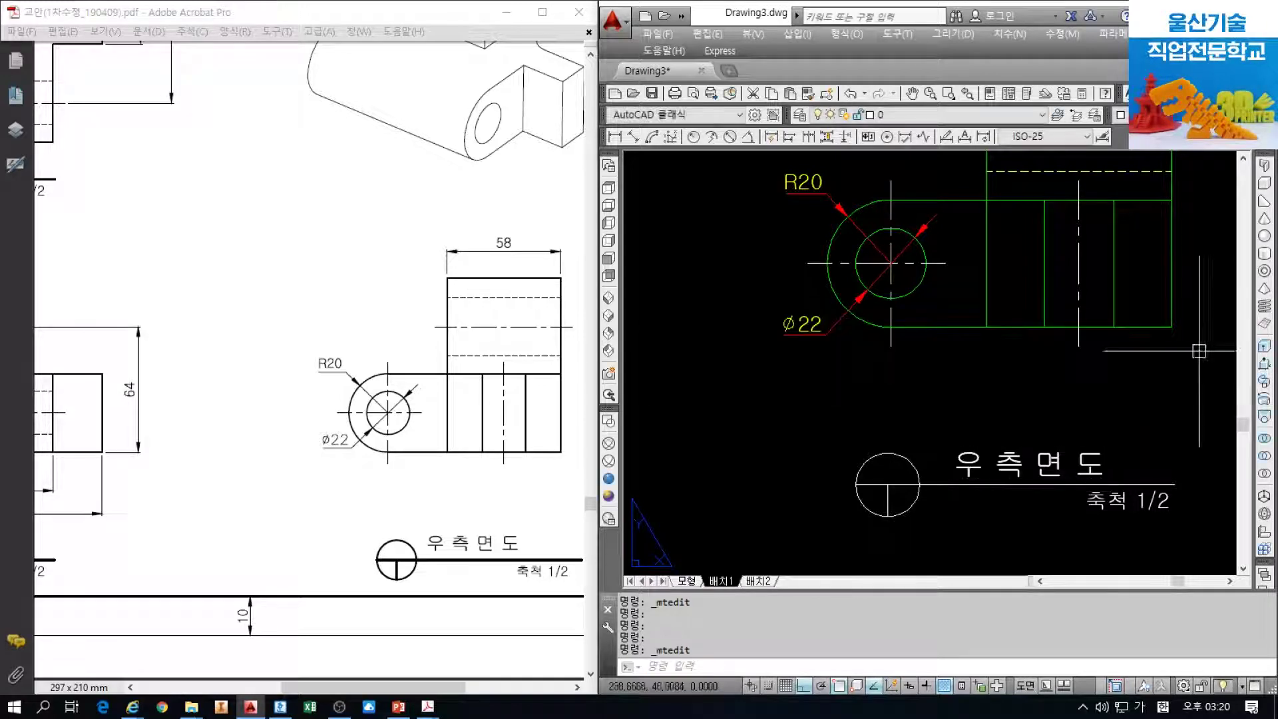
pyautogui.scroll(-4, 1012, 390)
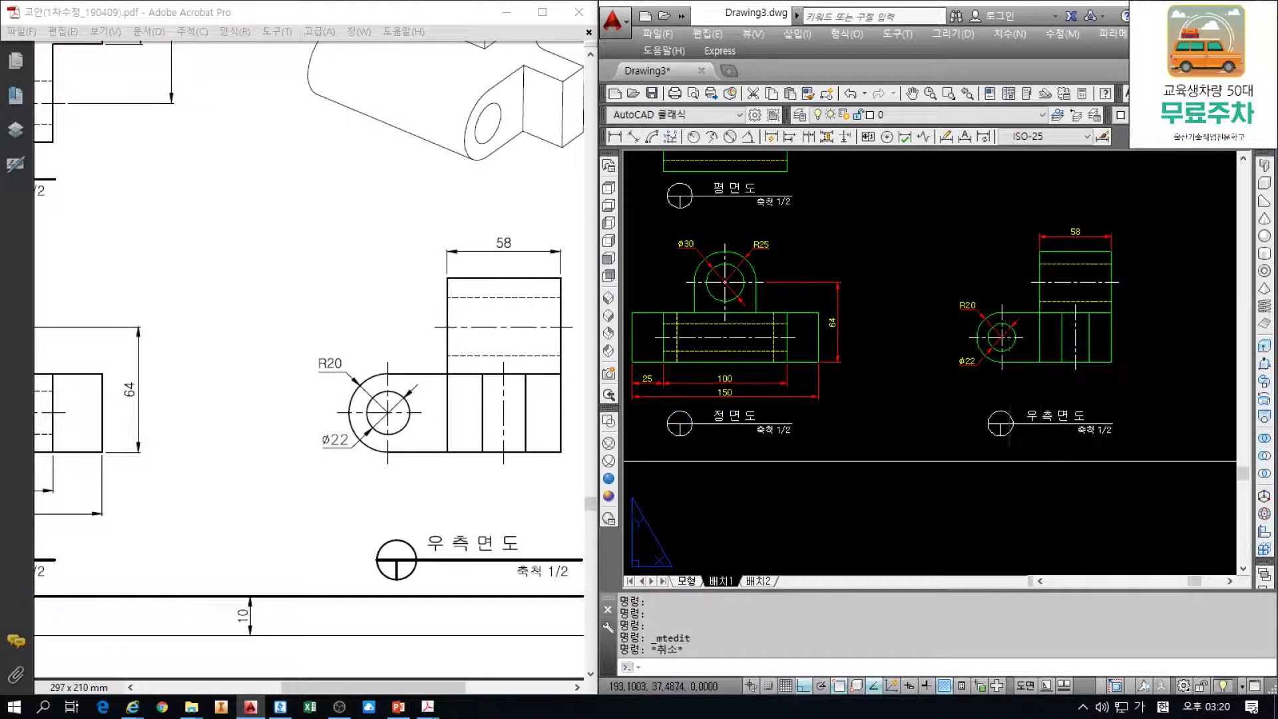
# Zoom extents with Z then E to fit the whole A4 layout in view
pyautogui.write('z')
pyautogui.press('Return')
pyautogui.write('e')
pyautogui.press('Return')
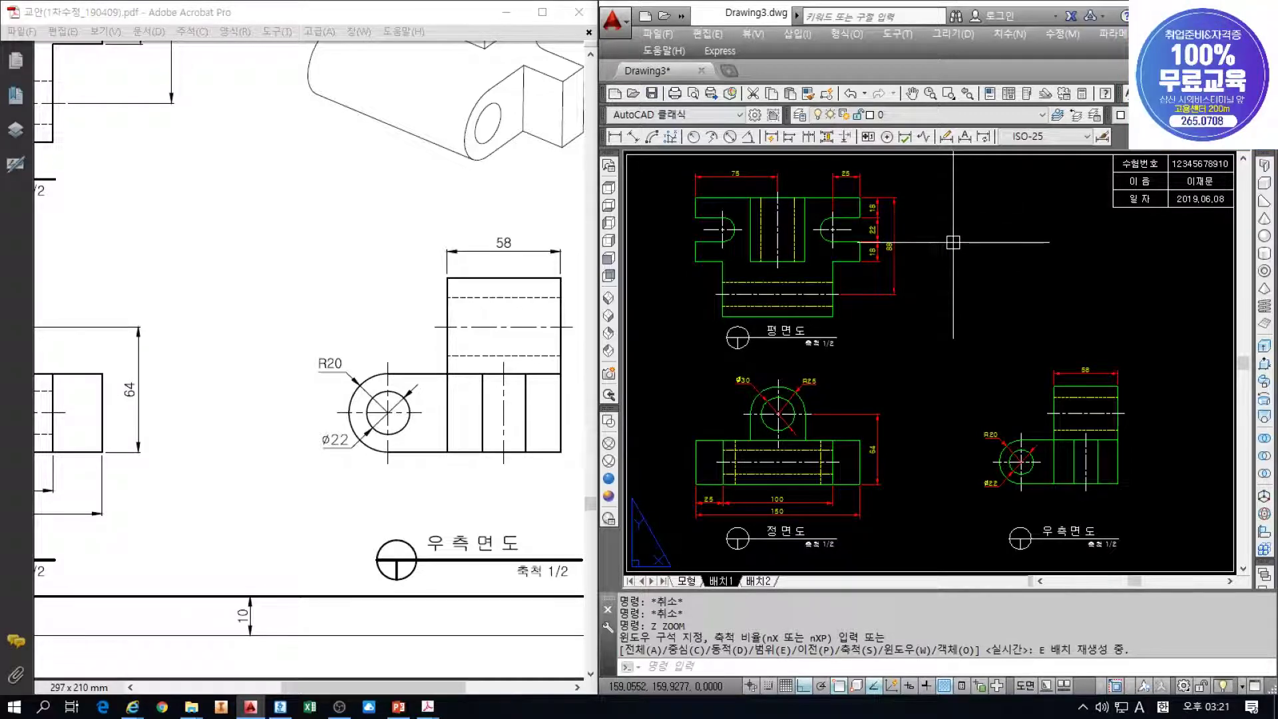
# Minimize the Acrobat reference PDF and cancel the stray selection window in AutoCAD
pyautogui.click(441, 319)
pyautogui.keyDown('ctrl'); pyautogui.scroll(-2, 444, 312); pyautogui.keyUp('ctrl')
pyautogui.click(509, 13)
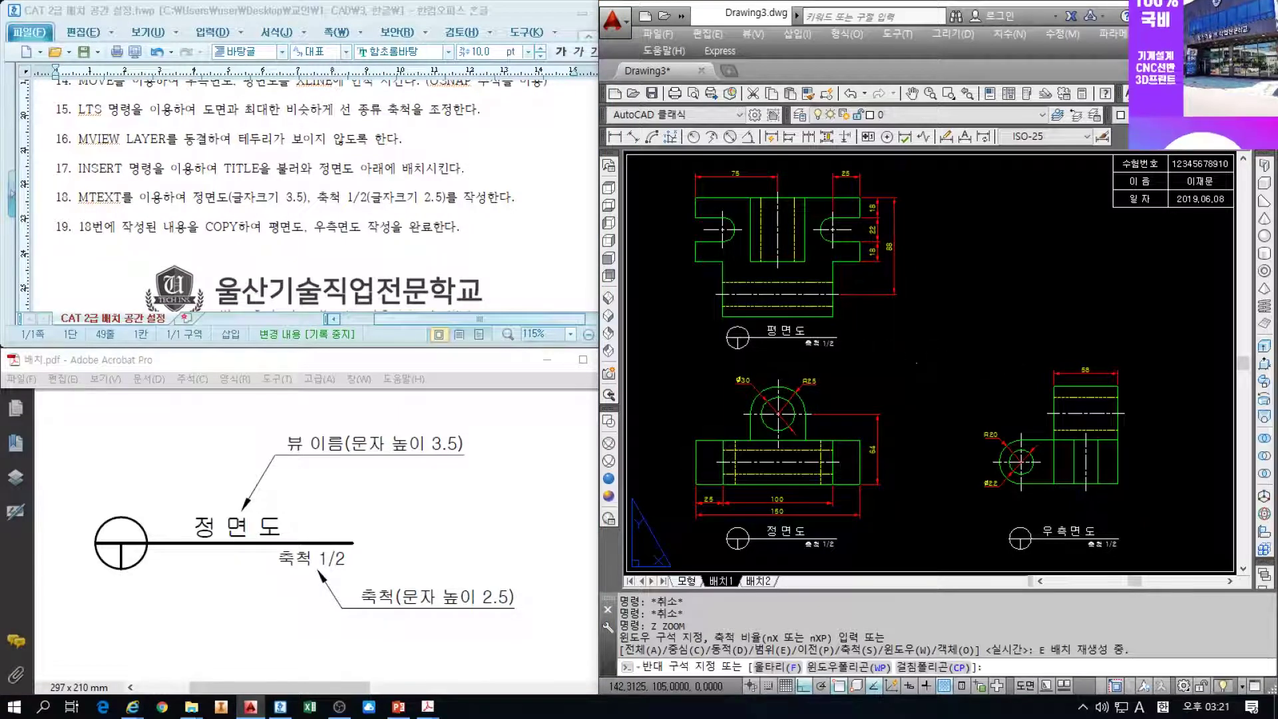
pyautogui.click(902, 354)
pyautogui.press('Escape')
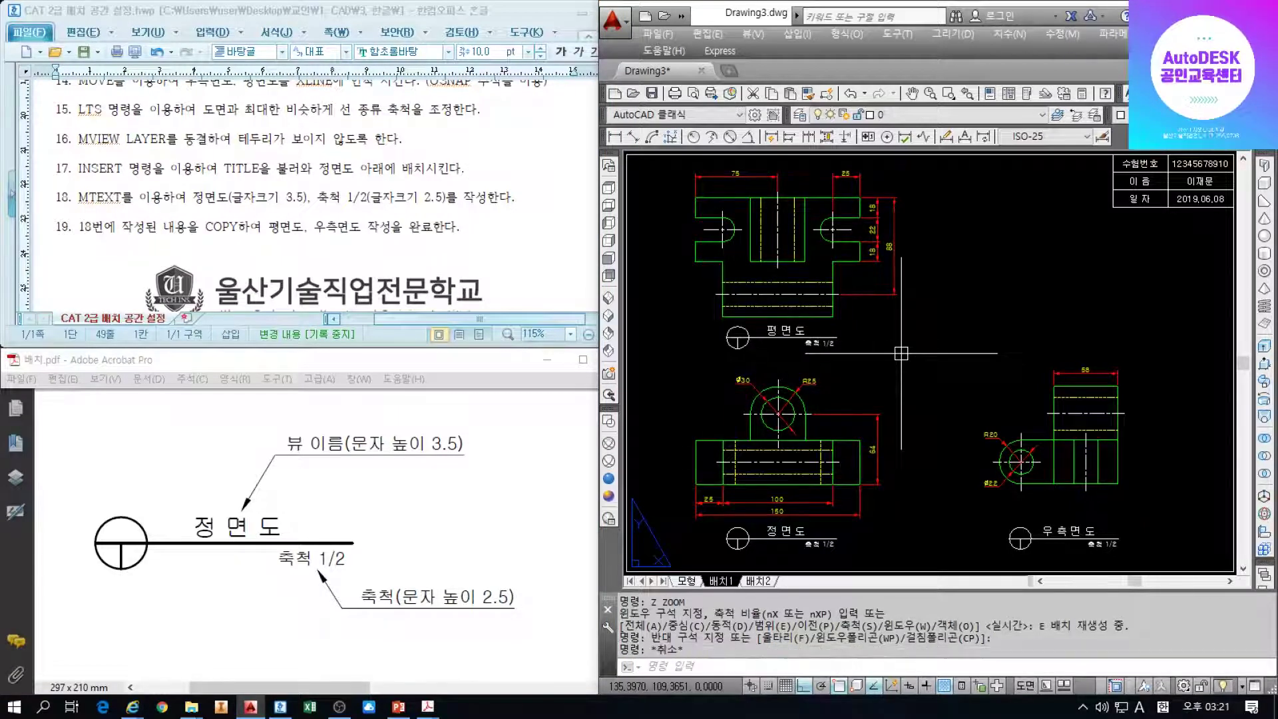